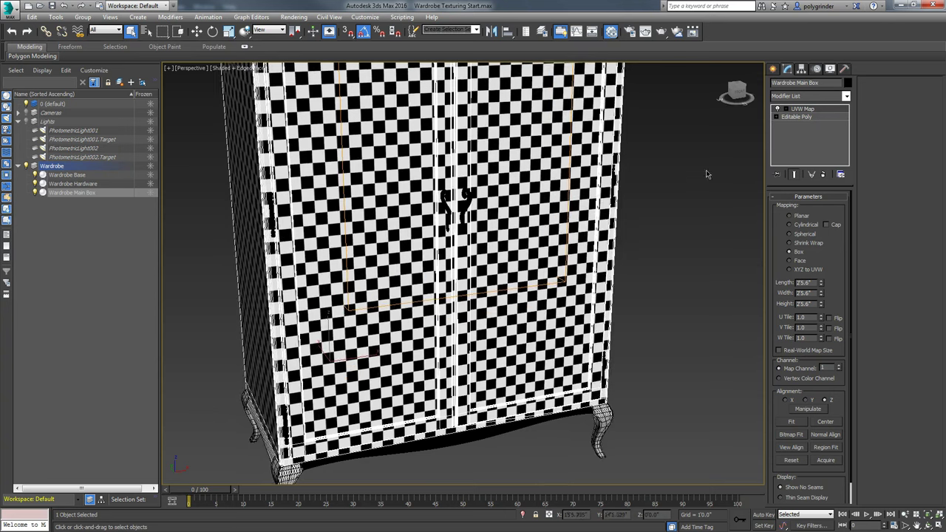
Copy the UVW Map modifier from the Wardrobe Main Box and paste it onto the Wardrobe Base
{"action": "right_click", "coordinate": [808, 110]}
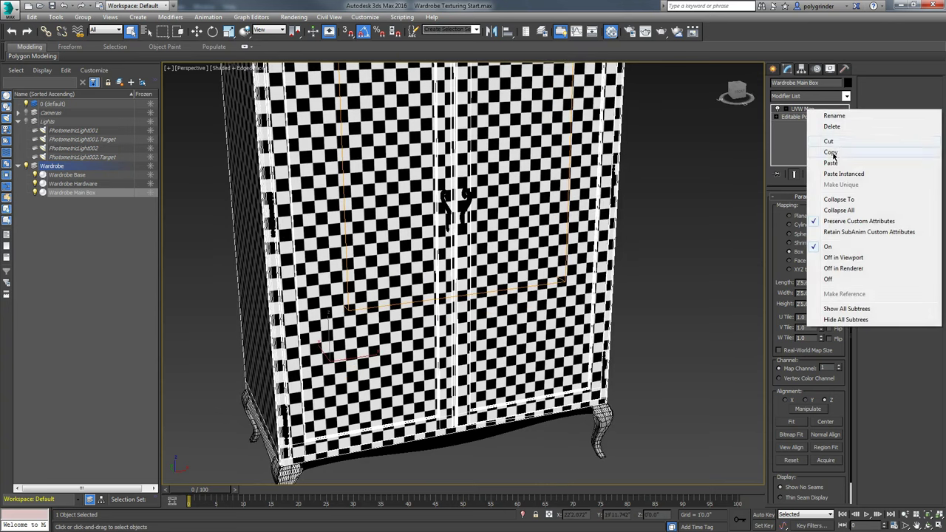
{"action": "left_click", "coordinate": [830, 152]}
{"action": "left_click", "coordinate": [458, 439]}
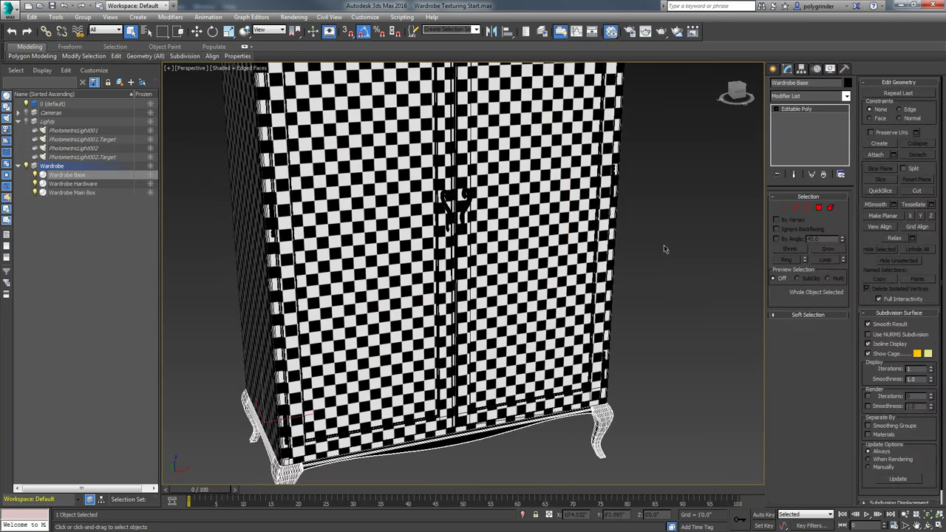
{"action": "right_click", "coordinate": [804, 113]}
{"action": "left_click", "coordinate": [816, 118]}
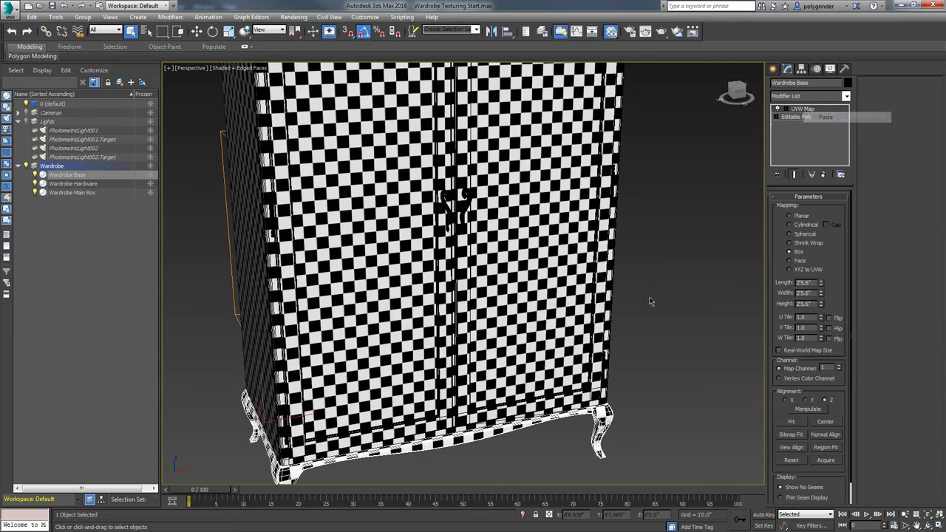
{"action": "mouse_move", "coordinate": [457, 439]}
{"action": "middle_mouse_down", "text": "alt"}
{"action": "mouse_move", "coordinate": [487, 414]}
{"action": "mouse_move", "coordinate": [517, 436]}
{"action": "mouse_move", "coordinate": [443, 436]}
{"action": "mouse_move", "coordinate": [472, 436]}
{"action": "mouse_move", "coordinate": [462, 436]}
{"action": "middle_mouse_up", "text": "alt"}
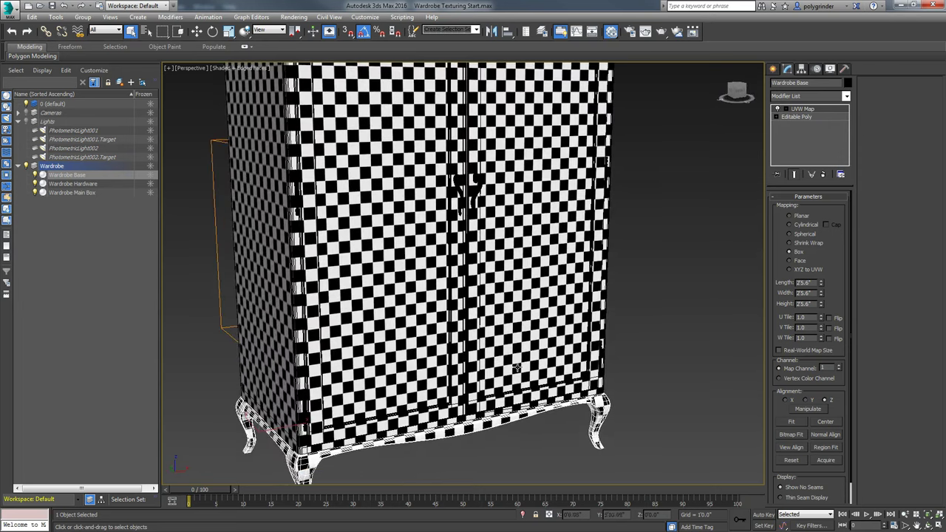
Add the Andiroba wood material from the Autodesk Material Library to the Slate Material Editor's node view, below the checker material
{"action": "left_click", "coordinate": [479, 189]}
{"action": "middle_click_drag", "start_coordinate": [478, 269], "coordinate": [448, 323], "text": "alt"}
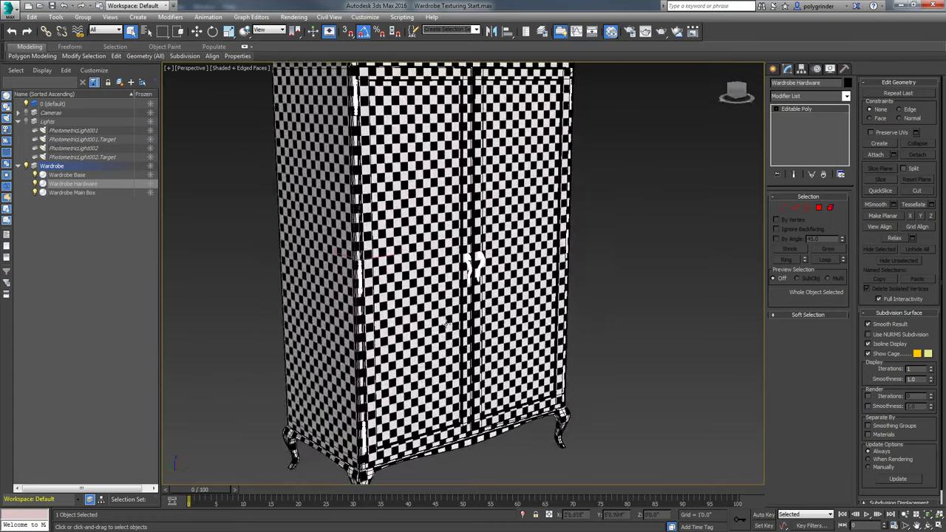
{"action": "key", "text": "m"}
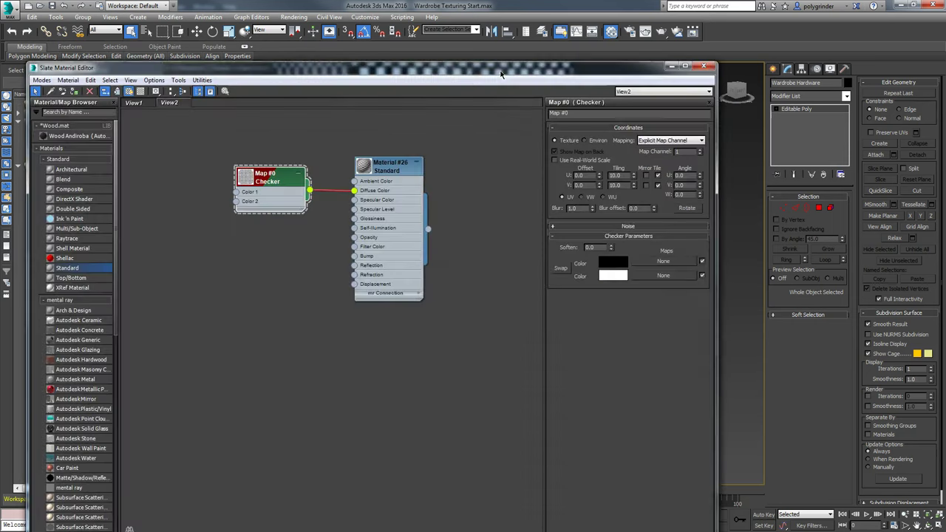
{"action": "middle_click_drag", "start_coordinate": [422, 161], "coordinate": [324, 112]}
{"action": "left_click_drag", "start_coordinate": [300, 57], "coordinate": [293, 26]}
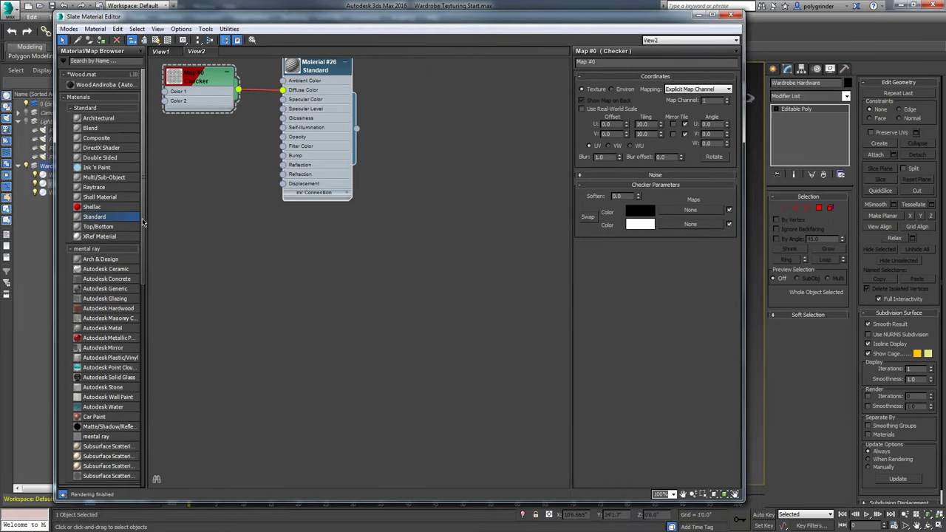
{"action": "scroll", "coordinate": [142, 221], "scroll_direction": "down", "scroll_amount": 3}
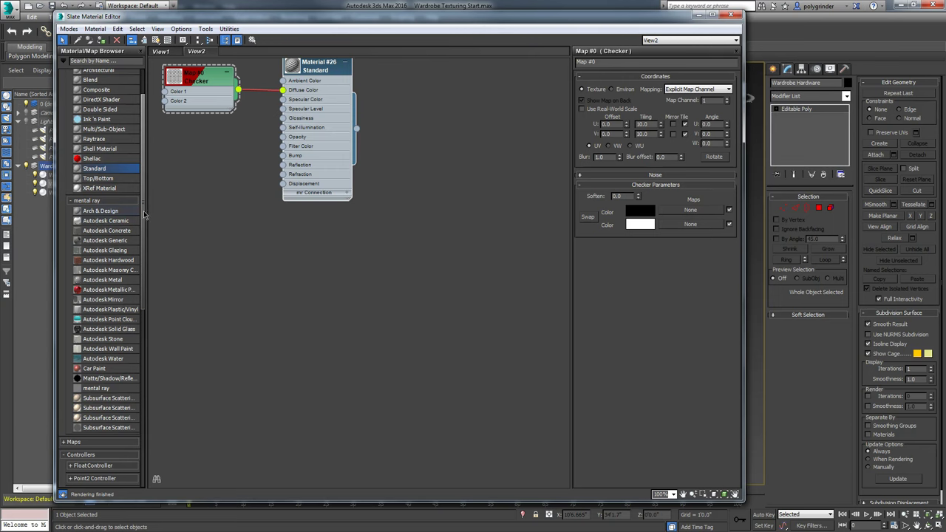
{"action": "scroll", "coordinate": [145, 215], "scroll_direction": "down", "scroll_amount": 20}
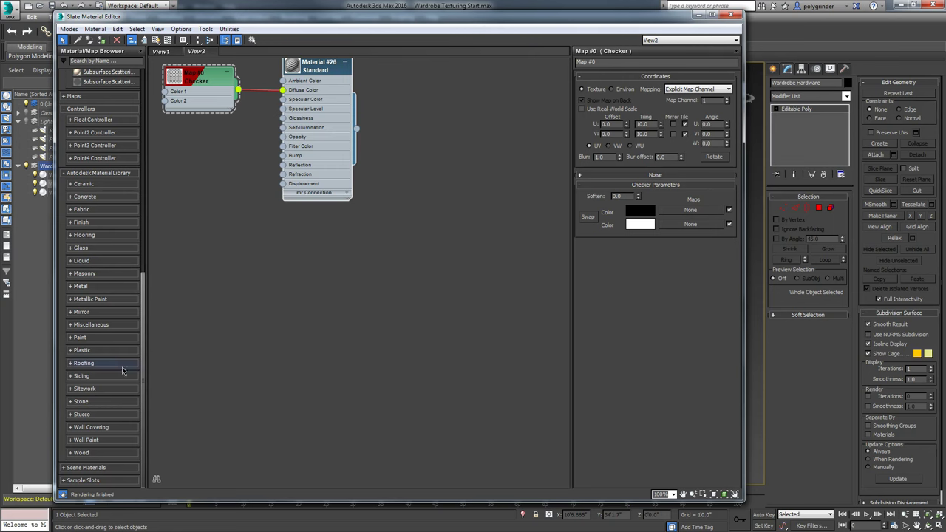
{"action": "left_click", "coordinate": [83, 453]}
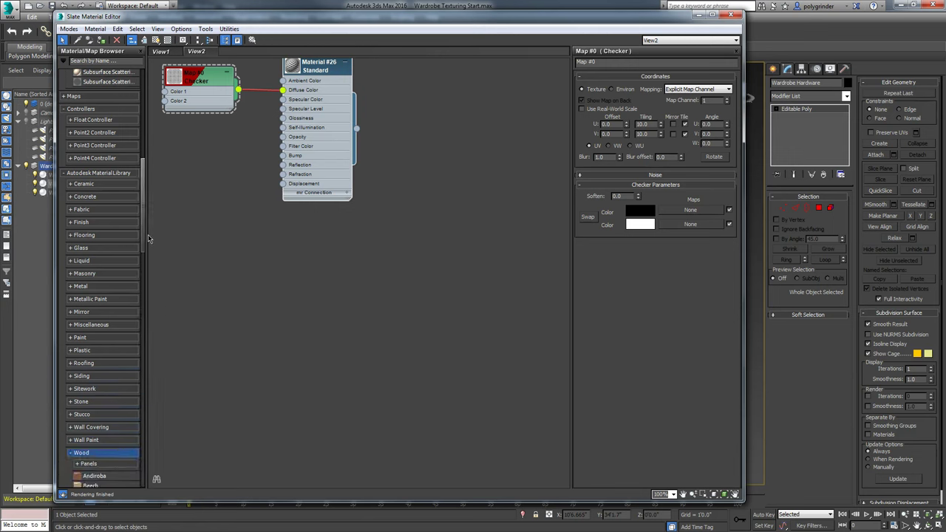
{"action": "left_click_drag", "start_coordinate": [143, 230], "coordinate": [193, 297]}
{"action": "left_click_drag", "start_coordinate": [89, 190], "coordinate": [400, 277]}
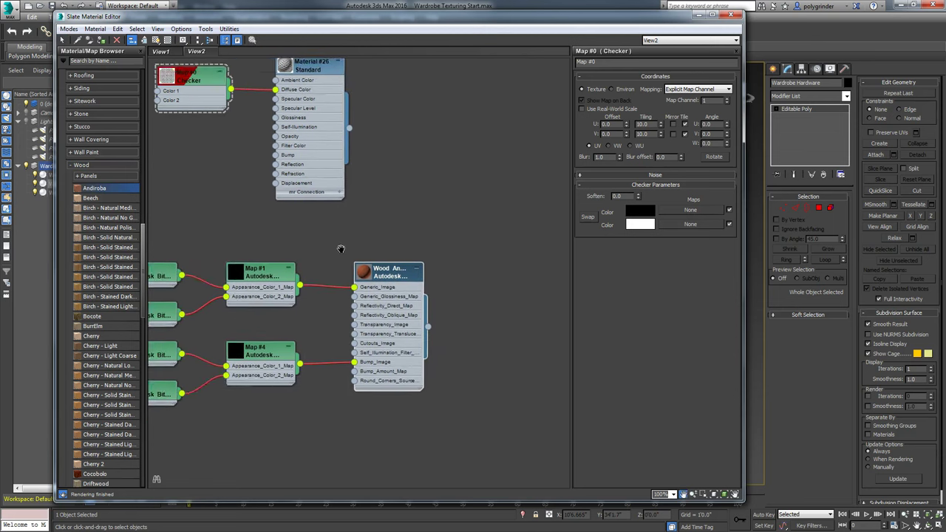
{"action": "middle_click_drag", "start_coordinate": [338, 249], "coordinate": [428, 236]}
Select the Wardrobe Main Box and Wardrobe Base together and assign the Wood Andiroba material to them
{"action": "left_click_drag", "start_coordinate": [452, 16], "coordinate": [0, 43]}
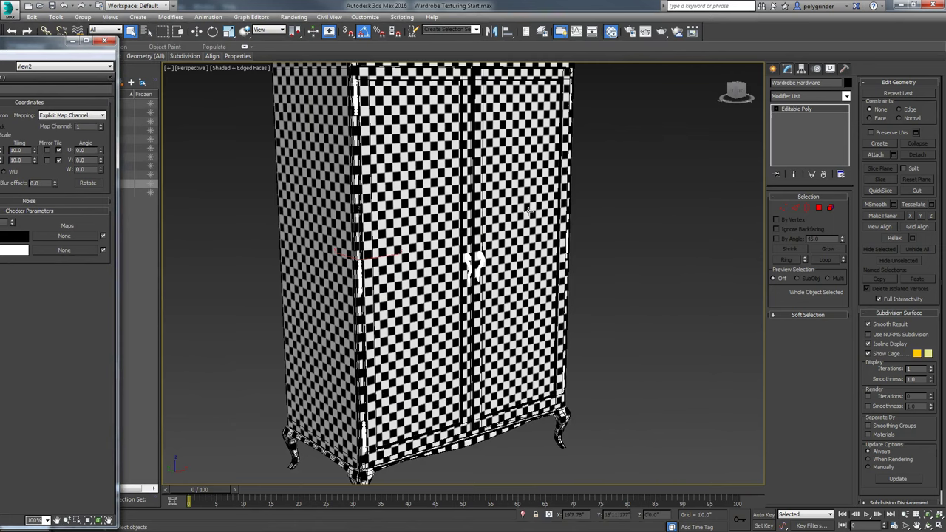
{"action": "left_click", "coordinate": [422, 230]}
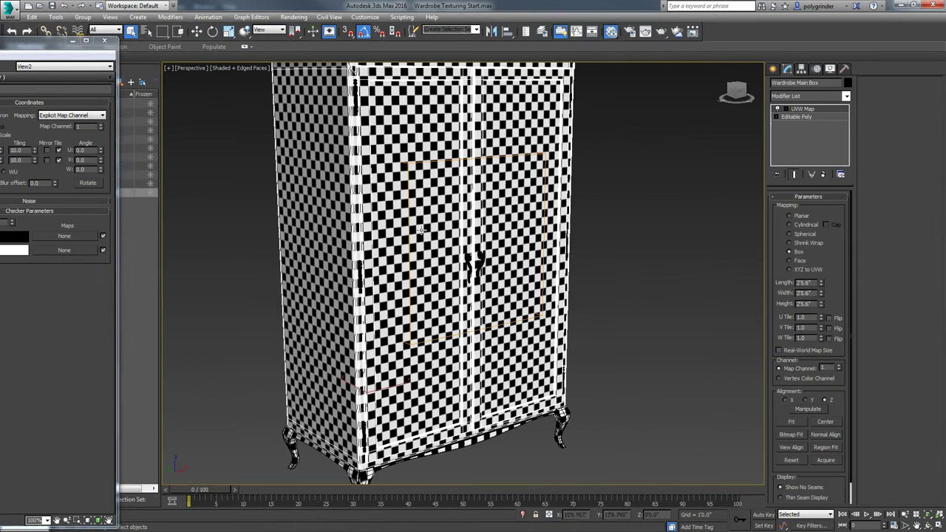
{"action": "left_click", "coordinate": [434, 451], "text": "ctrl"}
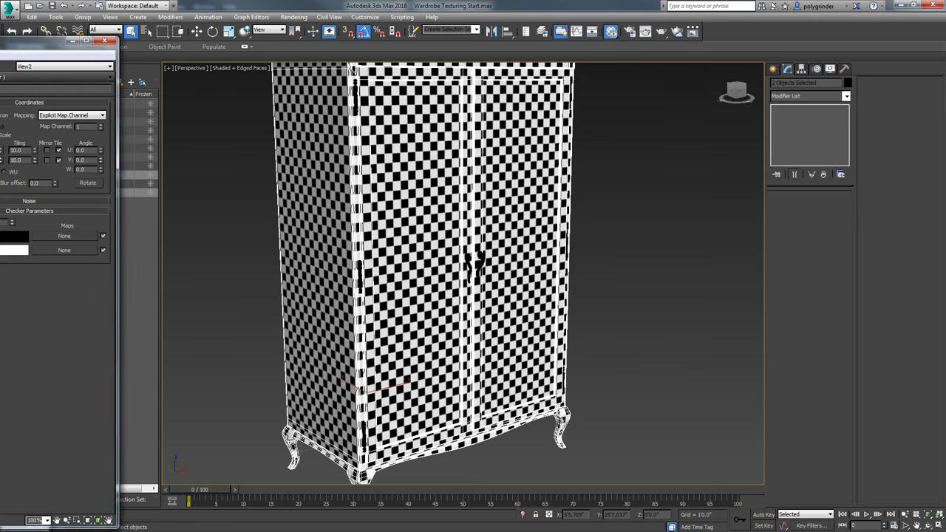
{"action": "left_click_drag", "start_coordinate": [1, 42], "coordinate": [481, 80]}
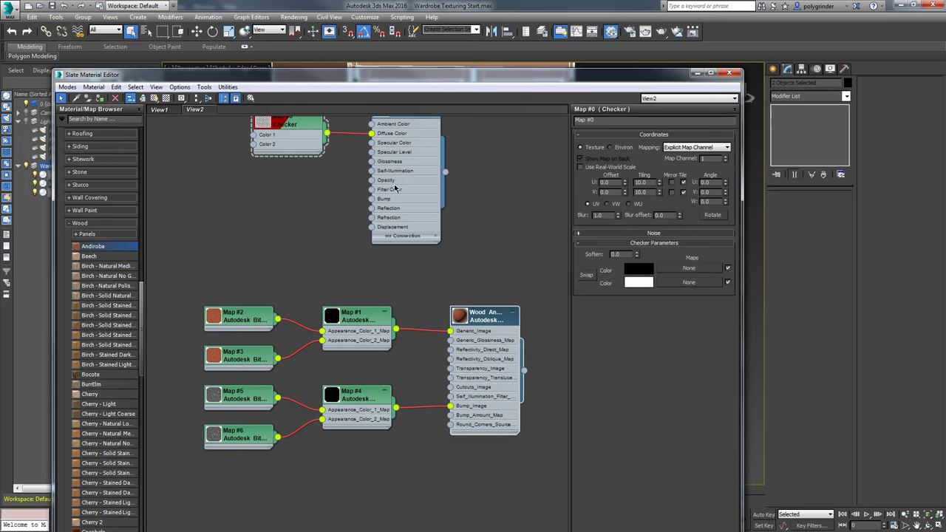
{"action": "left_click_drag", "start_coordinate": [405, 76], "coordinate": [408, 12]}
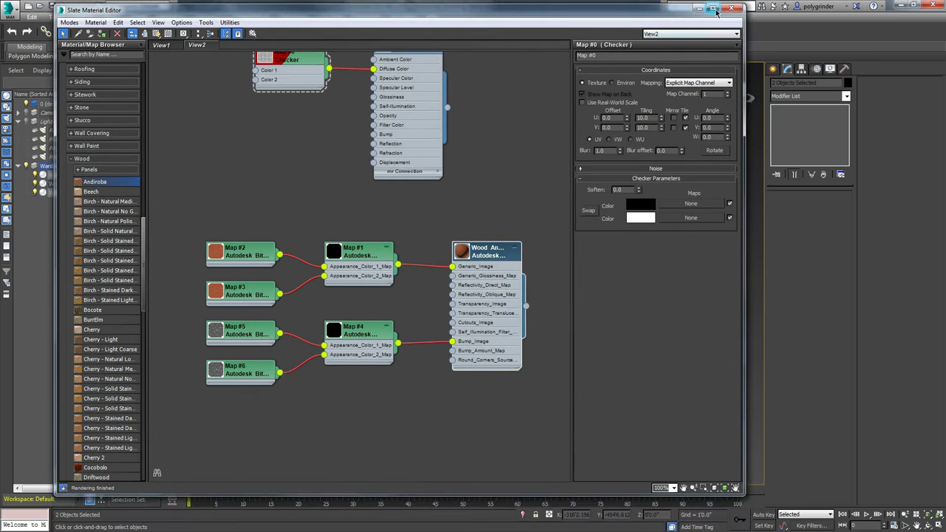
Maximize the Slate Material Editor and open the parameters of the Wood Andiroba material
{"action": "left_click", "coordinate": [715, 12]}
{"action": "scroll", "coordinate": [413, 281], "scroll_direction": "up", "scroll_amount": 1}
{"action": "middle_click_drag", "start_coordinate": [415, 246], "coordinate": [530, 246]}
{"action": "scroll", "coordinate": [530, 246], "scroll_direction": "up", "scroll_amount": 1}
{"action": "left_click_drag", "start_coordinate": [597, 223], "coordinate": [598, 201]}
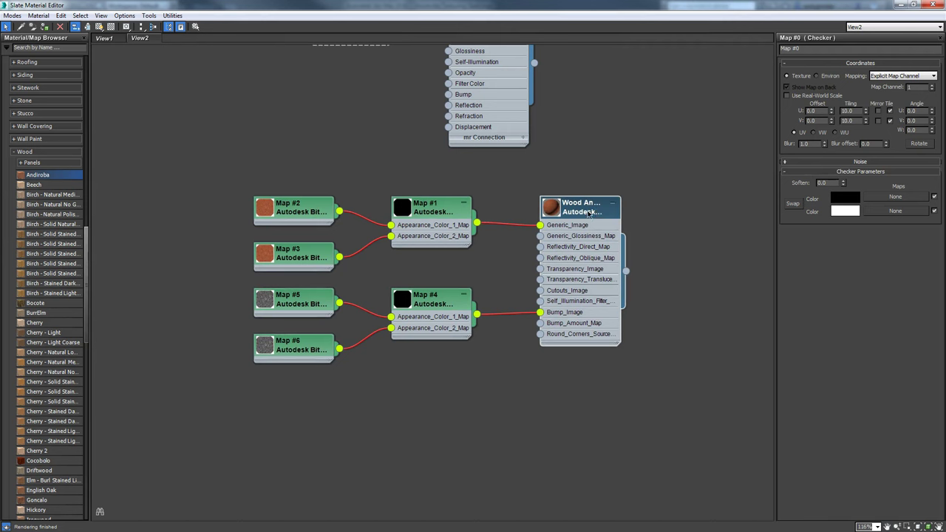
{"action": "double_click", "coordinate": [589, 213]}
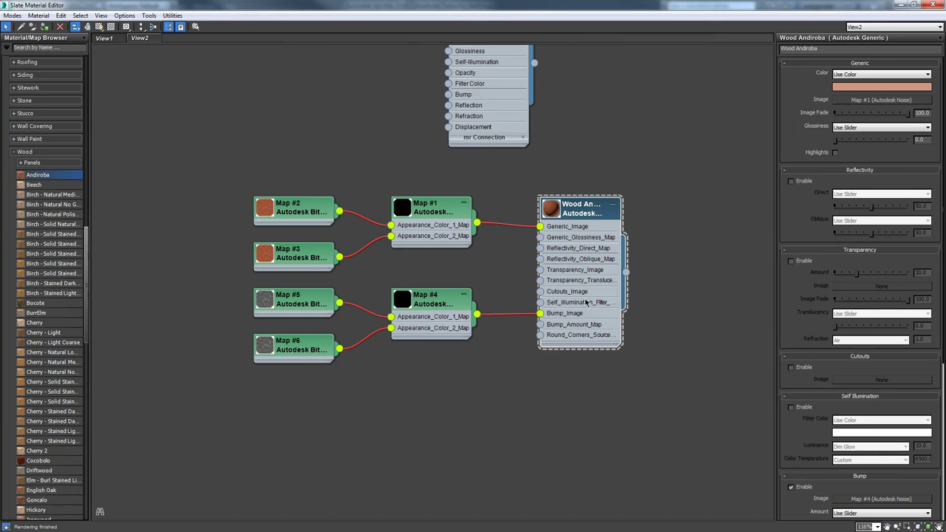
Create a standard Bitmap node from Map #2's Andiroba source image and place it beside Map #2
{"action": "double_click", "coordinate": [292, 214]}
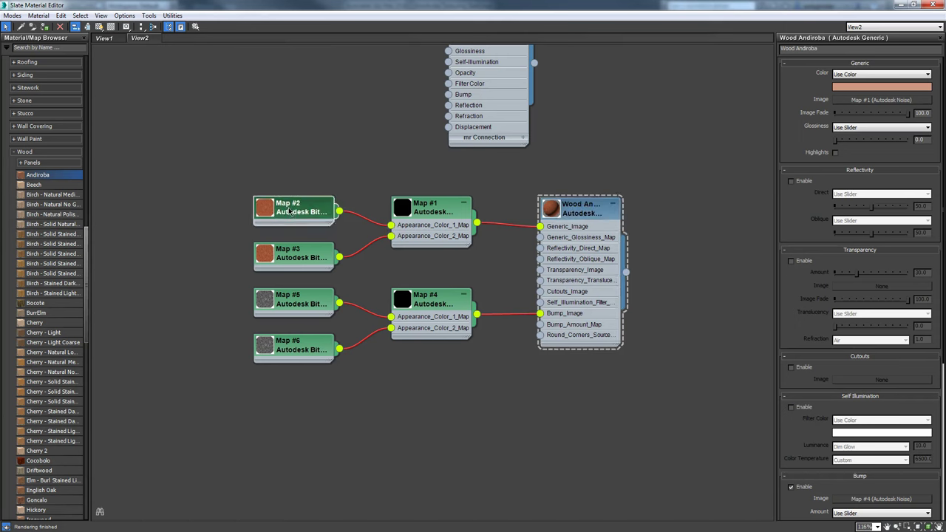
{"action": "double_click", "coordinate": [263, 214]}
{"action": "left_click_drag", "start_coordinate": [277, 263], "coordinate": [268, 145]}
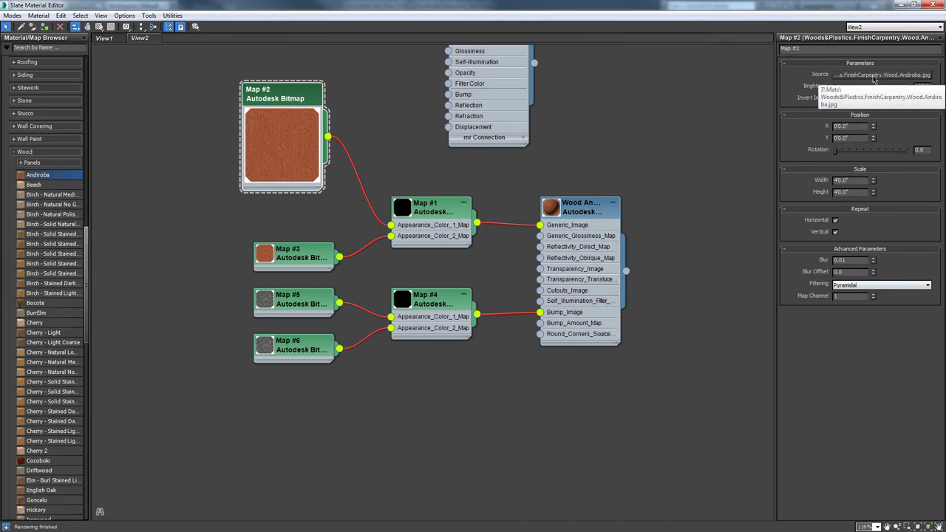
{"action": "left_click_drag", "start_coordinate": [885, 80], "coordinate": [218, 107]}
{"action": "left_click", "coordinate": [587, 134]}
{"action": "left_click_drag", "start_coordinate": [368, 90], "coordinate": [333, 112]}
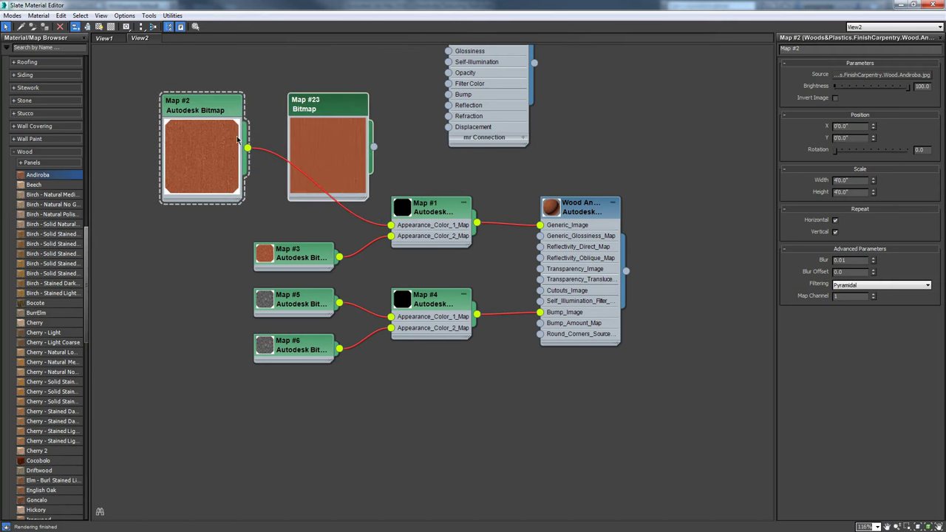
Compare the mapping parameters of the Map #2 Autodesk Bitmap with those of the new standard Bitmap
{"action": "double_click", "coordinate": [332, 110]}
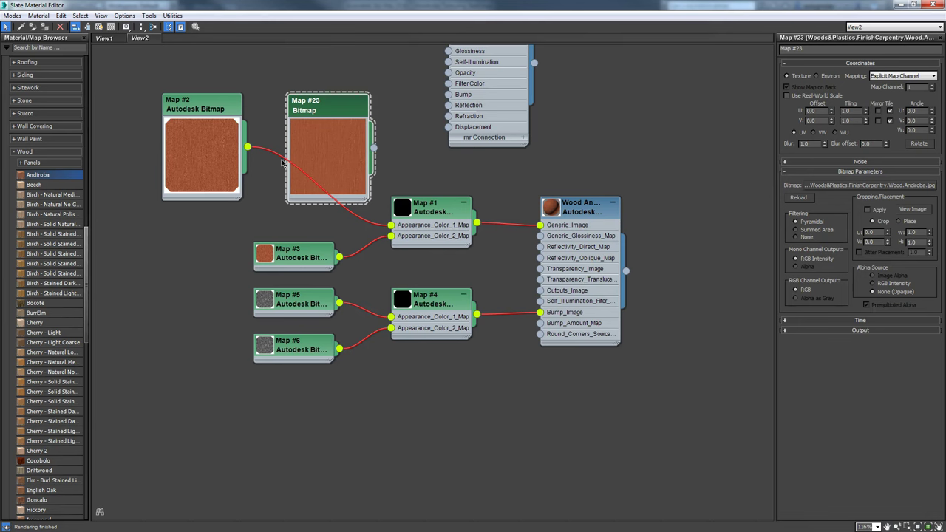
{"action": "double_click", "coordinate": [226, 110]}
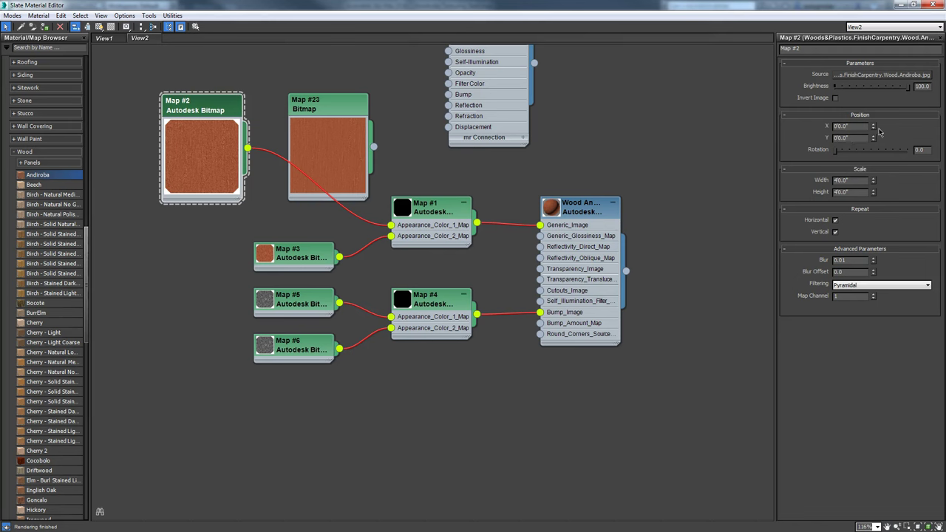
{"action": "double_click", "coordinate": [333, 110]}
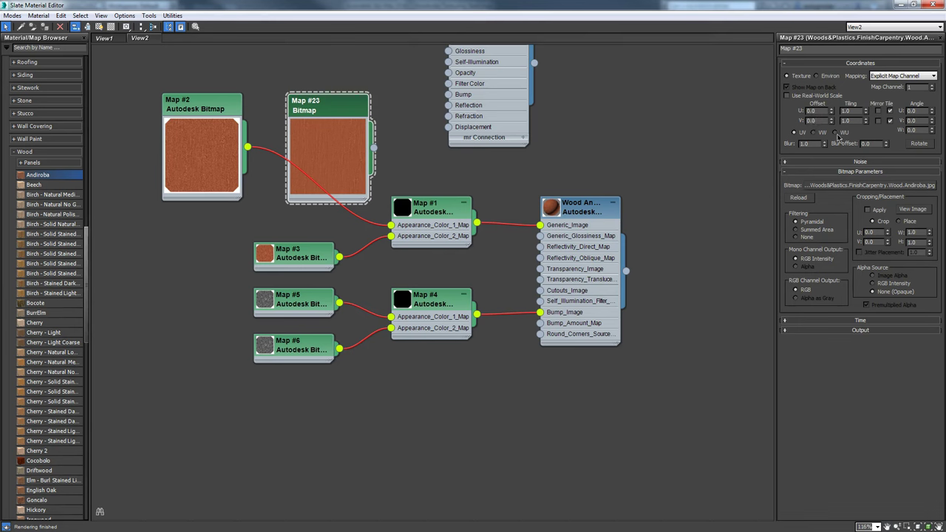
Spread out the Map #2 and Map #3 nodes and examine the Map #1 noise settings they feed
{"action": "mouse_move", "coordinate": [200, 113]}
{"action": "left_mouse_down"}
{"action": "mouse_move", "coordinate": [186, 152]}
{"action": "mouse_move", "coordinate": [211, 124]}
{"action": "left_mouse_up"}
{"action": "left_click_drag", "start_coordinate": [305, 255], "coordinate": [236, 245]}
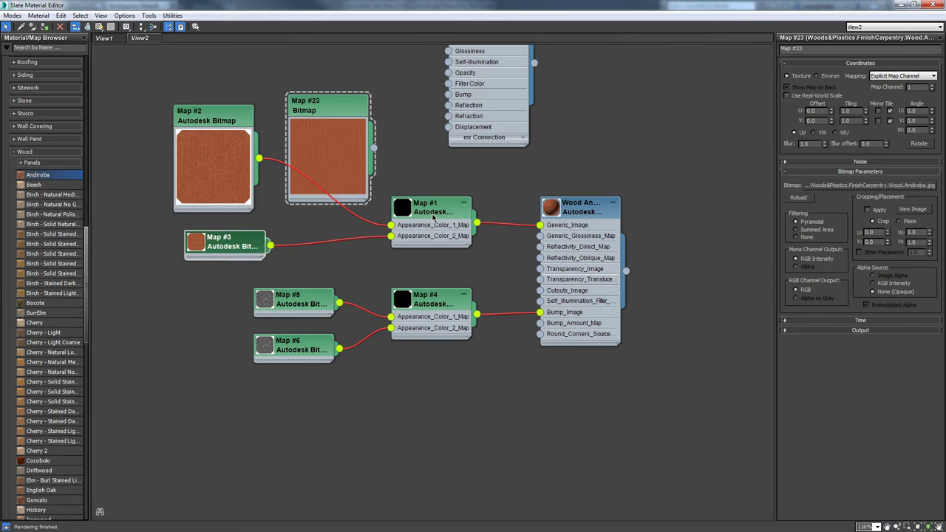
{"action": "left_click", "coordinate": [433, 216]}
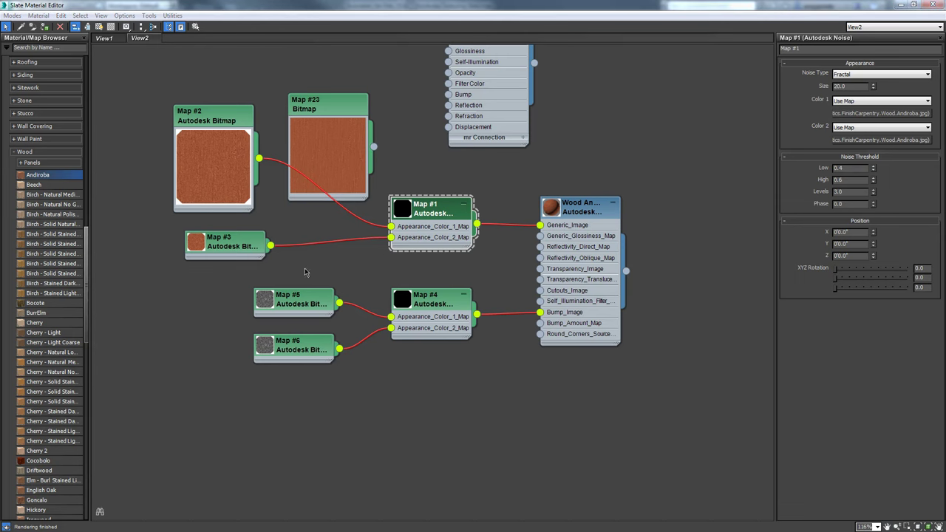
{"action": "left_click_drag", "start_coordinate": [212, 121], "coordinate": [223, 87]}
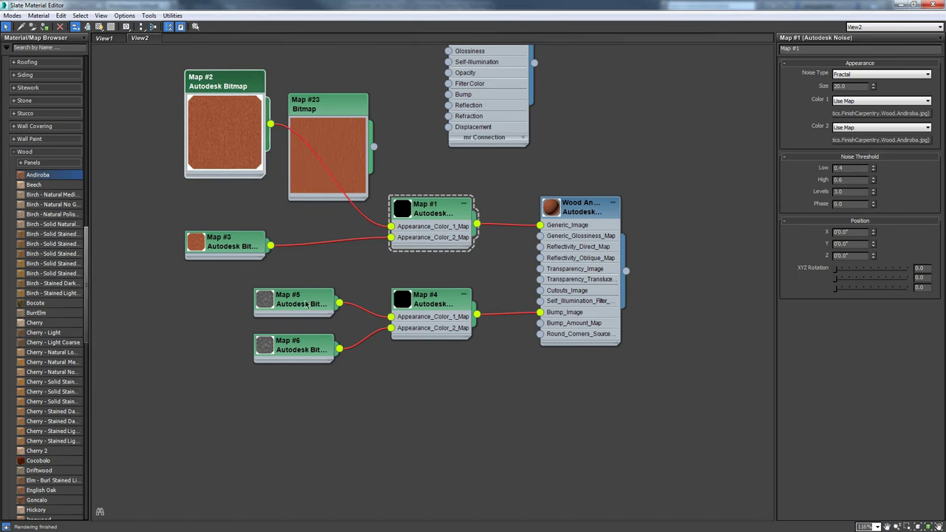
Create a standard Bitmap node from Map #5's Andiroba bump source image and place it in the node view
{"action": "left_click", "coordinate": [298, 299]}
{"action": "left_click_drag", "start_coordinate": [863, 79], "coordinate": [177, 334]}
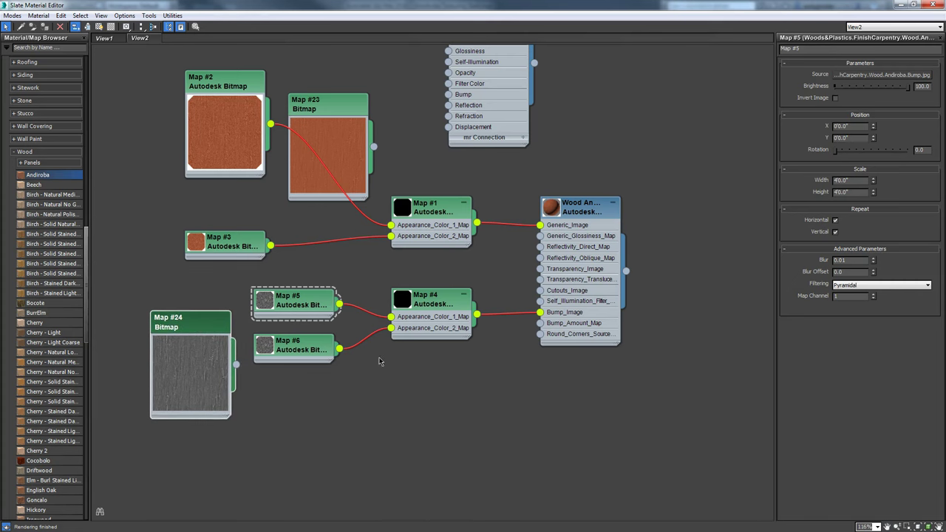
{"action": "left_click", "coordinate": [447, 396]}
Delete the two noise maps, Map #1 and Map #4, and the four Autodesk Bitmap nodes that feed them
{"action": "left_click_drag", "start_coordinate": [436, 168], "coordinate": [421, 362]}
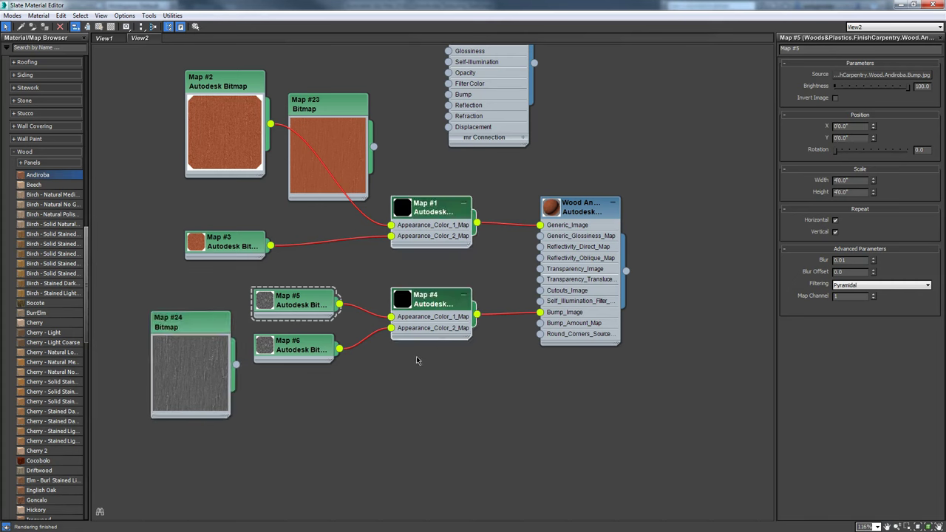
{"action": "key", "text": "Delete"}
{"action": "left_click_drag", "start_coordinate": [166, 65], "coordinate": [231, 253]}
{"action": "key", "text": "Delete"}
{"action": "left_click_drag", "start_coordinate": [331, 419], "coordinate": [295, 263]}
{"action": "key", "text": "Delete"}
Connect Map #23 to the Wood Andiroba material's Generic_Image and Map #24 to its Bump_Image, arranging both bitmaps beside the material
{"action": "left_click_drag", "start_coordinate": [354, 113], "coordinate": [422, 182]}
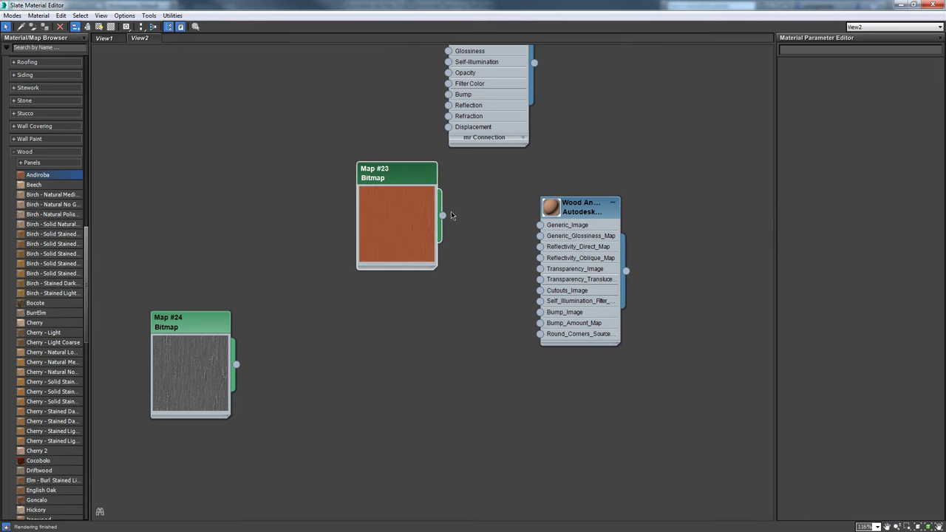
{"action": "left_click_drag", "start_coordinate": [442, 215], "coordinate": [540, 225]}
{"action": "left_click_drag", "start_coordinate": [202, 336], "coordinate": [430, 321]}
{"action": "left_click_drag", "start_coordinate": [464, 352], "coordinate": [540, 312]}
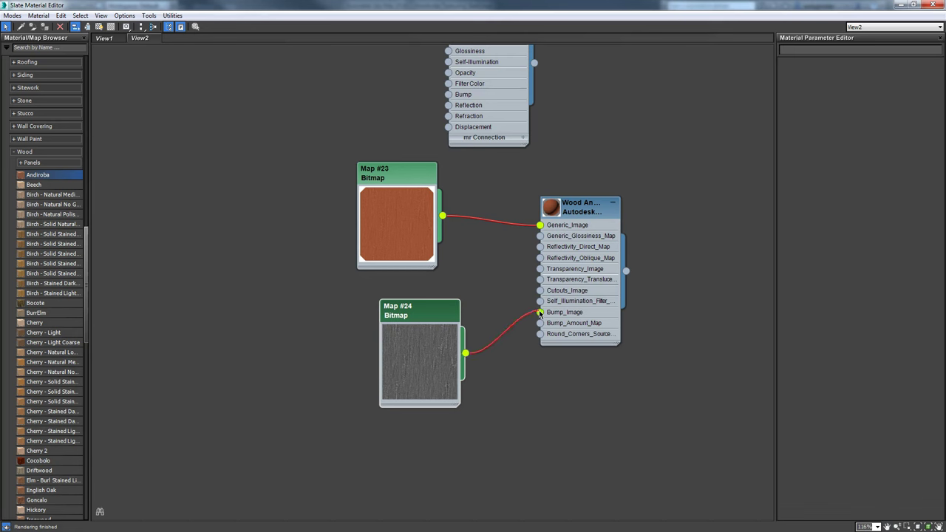
{"action": "left_click_drag", "start_coordinate": [444, 318], "coordinate": [400, 295]}
{"action": "left_click_drag", "start_coordinate": [393, 178], "coordinate": [359, 166]}
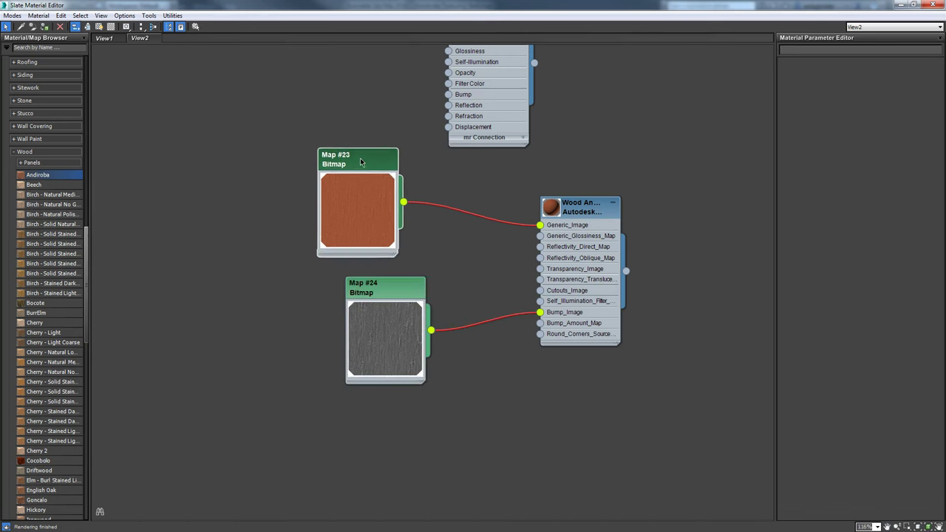
Show the Map #23 bitmap in the viewport on the Wood Andiroba (Autodesk Generic) material
{"action": "double_click", "coordinate": [357, 168]}
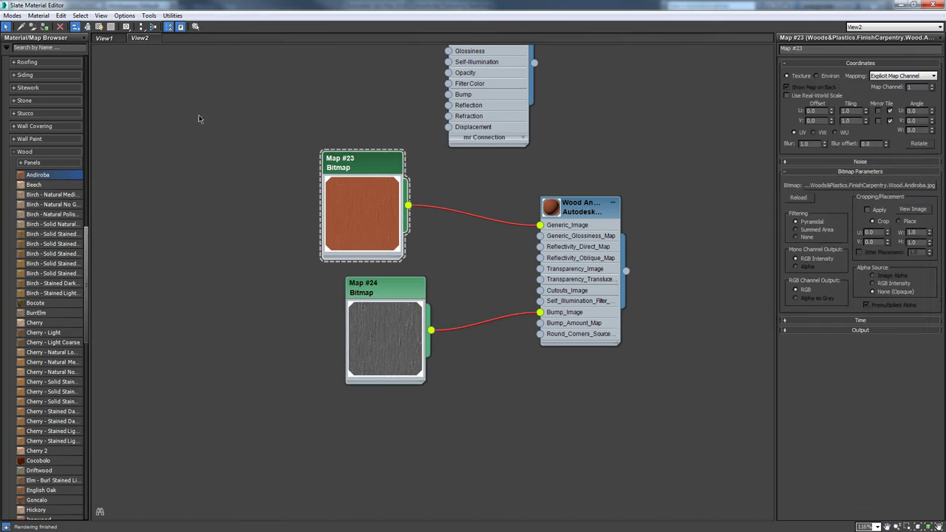
{"action": "left_click", "coordinate": [99, 27]}
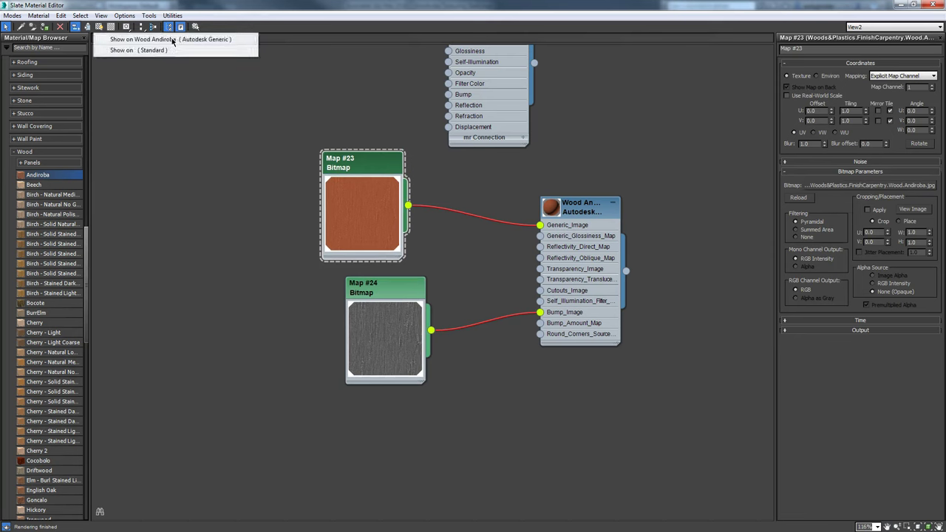
{"action": "left_click", "coordinate": [172, 39]}
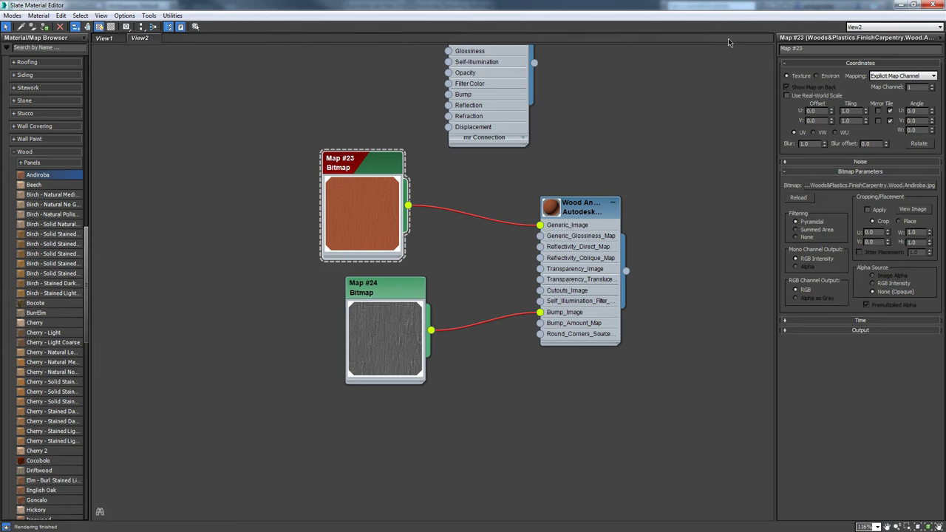
Rename the Wood Andiroba material as Wood Andiroba Wardrobe and move the restored material editor aside to uncover the model
{"action": "double_click", "coordinate": [594, 214]}
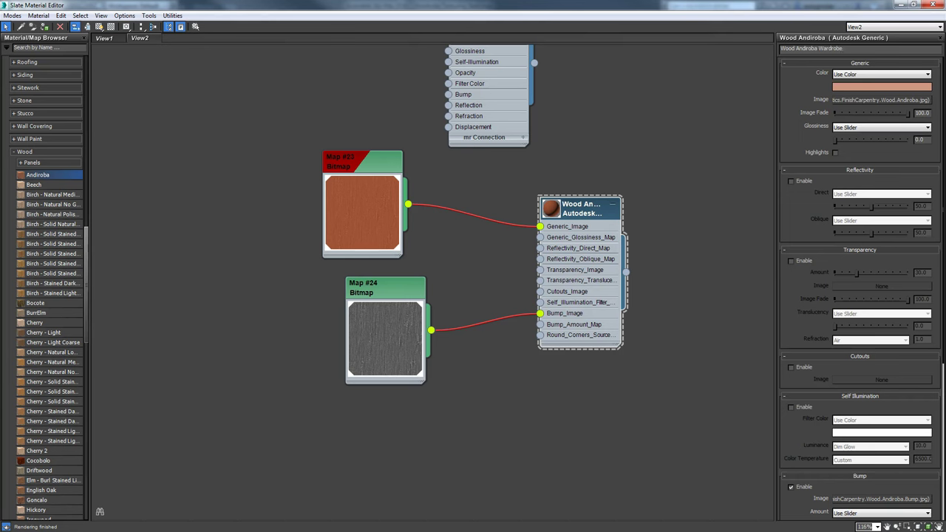
{"action": "key", "text": "Return"}
{"action": "left_click", "coordinate": [911, 5]}
{"action": "left_click_drag", "start_coordinate": [624, 12], "coordinate": [82, 17]}
Examine the wood grain on the wardrobe doors and compare it with the source image of the Map #23 bitmap
{"action": "middle_click_drag", "start_coordinate": [422, 242], "coordinate": [439, 281], "text": "alt"}
{"action": "scroll", "coordinate": [439, 281], "scroll_direction": "up", "scroll_amount": 5}
{"action": "middle_click_drag", "start_coordinate": [431, 249], "coordinate": [473, 328]}
{"action": "scroll", "coordinate": [472, 328], "scroll_direction": "up", "scroll_amount": 3}
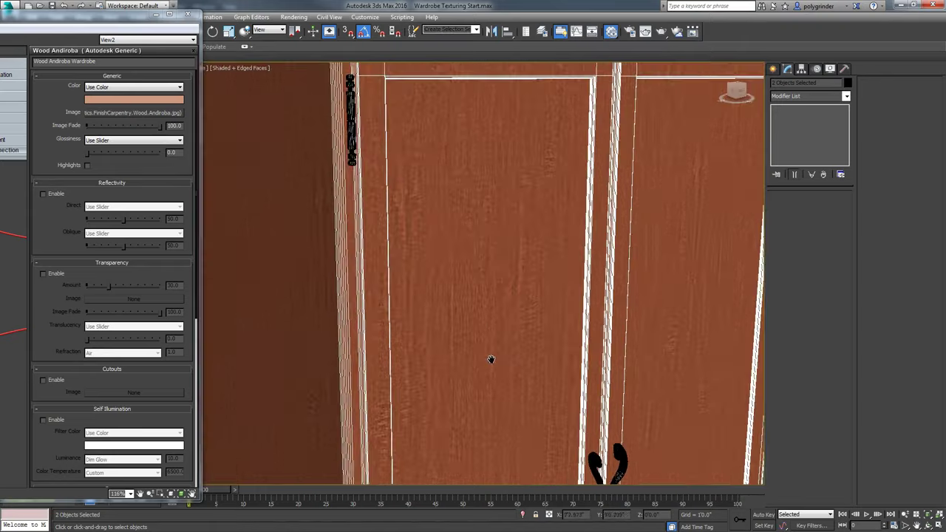
{"action": "left_click", "coordinate": [773, 69]}
{"action": "scroll", "coordinate": [591, 233], "scroll_direction": "down", "scroll_amount": 8}
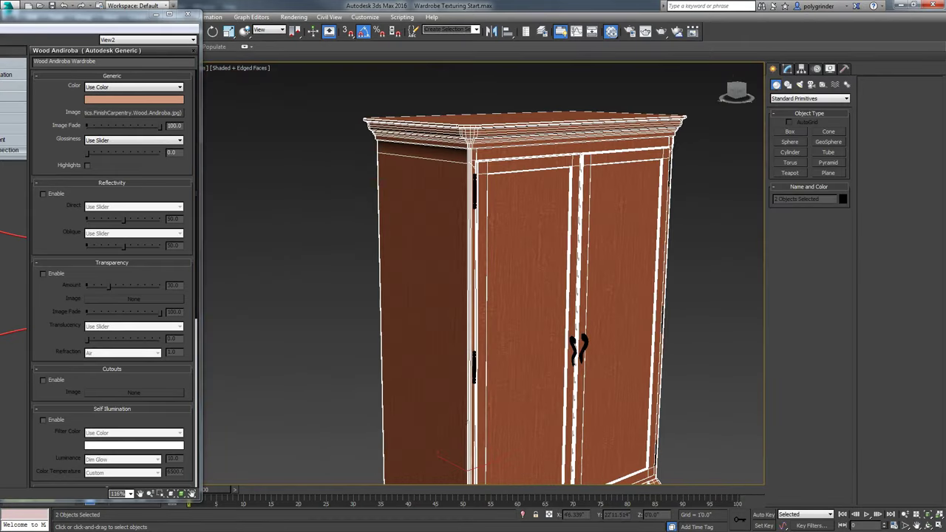
{"action": "left_click", "coordinate": [133, 112]}
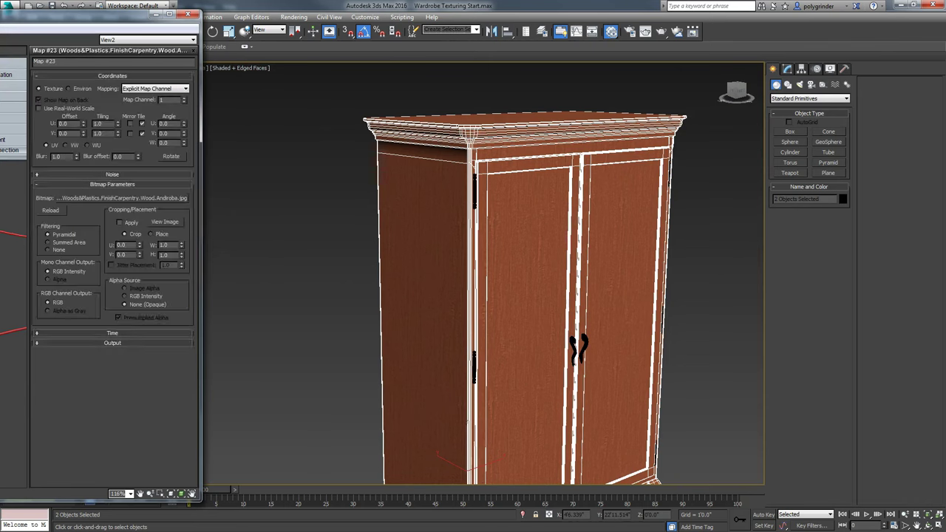
{"action": "left_click", "coordinate": [164, 221]}
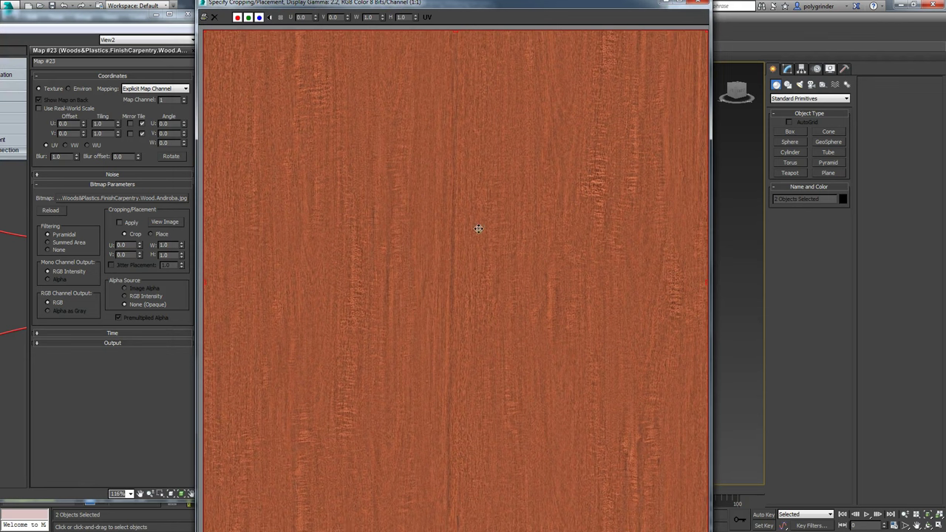
{"action": "left_click_drag", "start_coordinate": [490, 4], "coordinate": [461, 41]}
{"action": "left_click", "coordinate": [665, 37]}
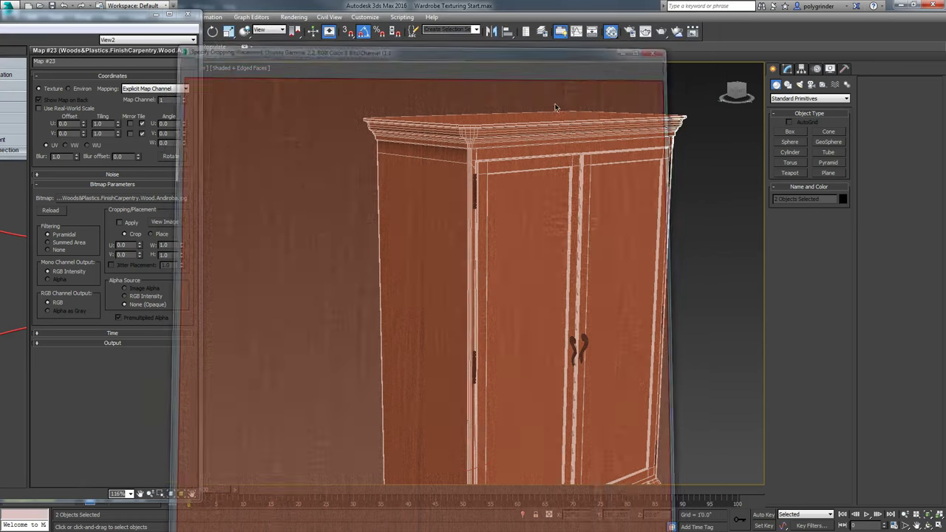
Scale down the UVW Map gizmo of the Wardrobe Main Box uniformly to make the wood grain finer
{"action": "left_click", "coordinate": [787, 71]}
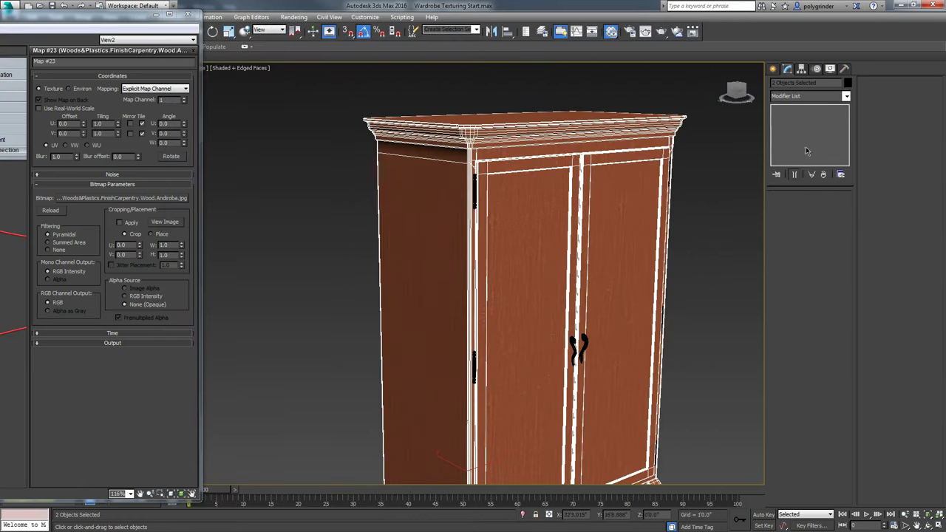
{"action": "left_click", "coordinate": [621, 183]}
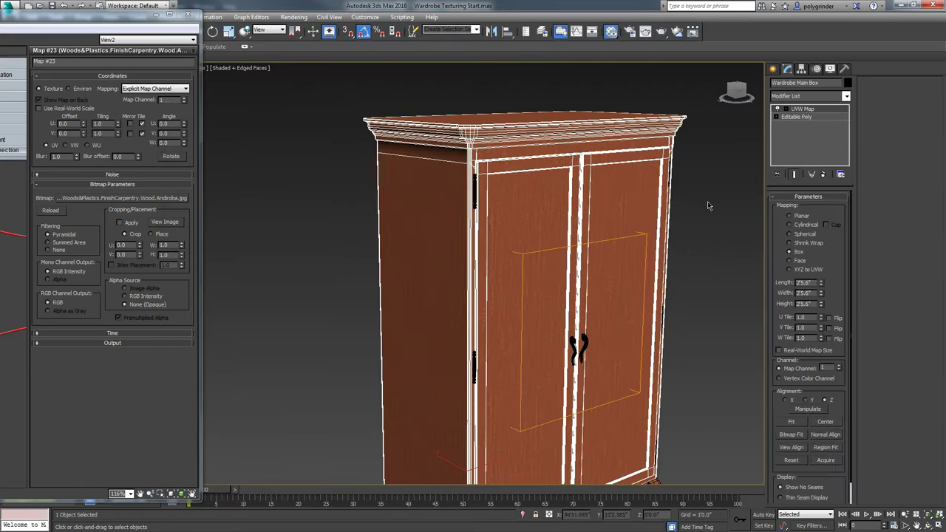
{"action": "left_click", "coordinate": [789, 110]}
{"action": "left_click", "coordinate": [786, 111]}
{"action": "left_click", "coordinate": [799, 117]}
{"action": "left_click", "coordinate": [804, 117]}
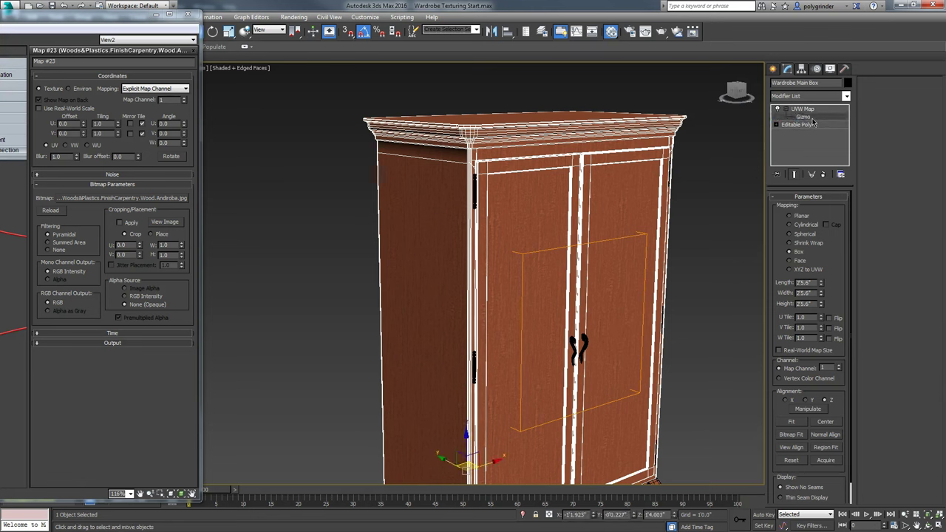
{"action": "right_click", "coordinate": [488, 339]}
{"action": "left_click", "coordinate": [500, 365]}
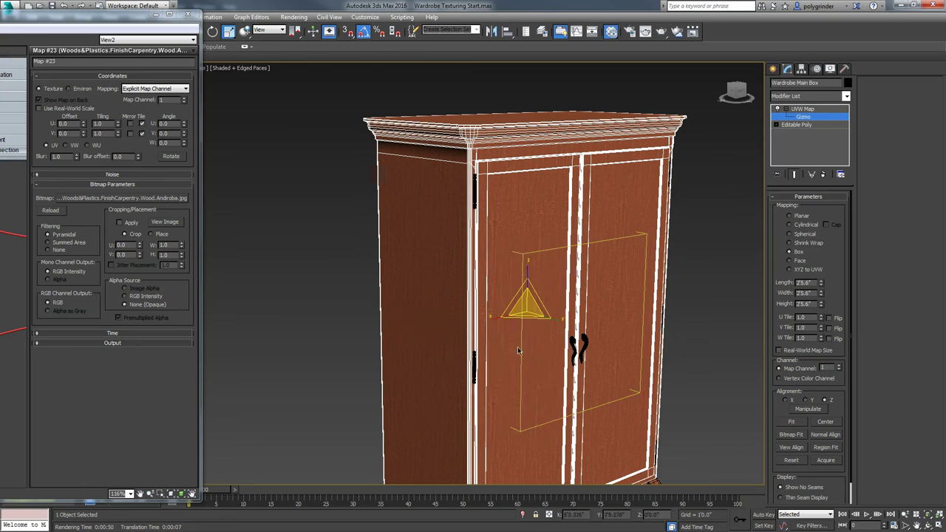
{"action": "scroll", "coordinate": [475, 324], "scroll_direction": "up", "scroll_amount": 4}
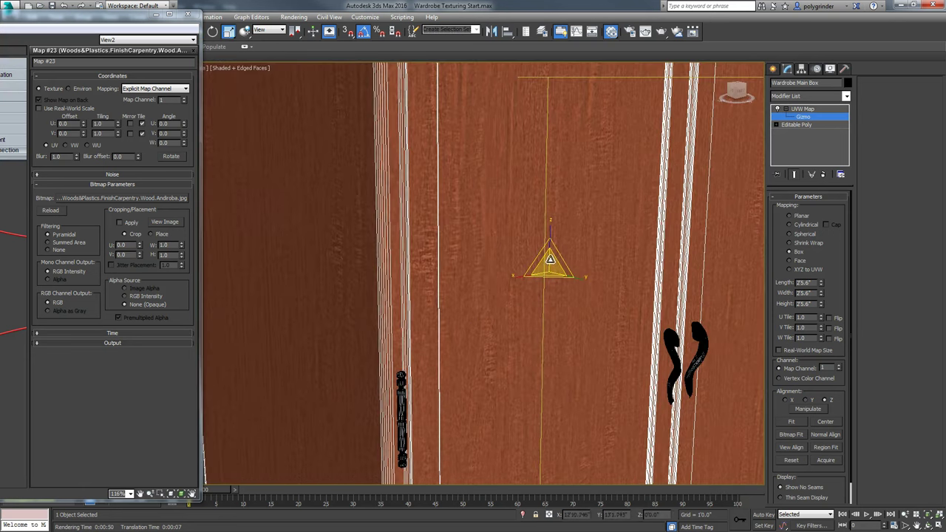
{"action": "left_click_drag", "start_coordinate": [528, 300], "coordinate": [534, 295]}
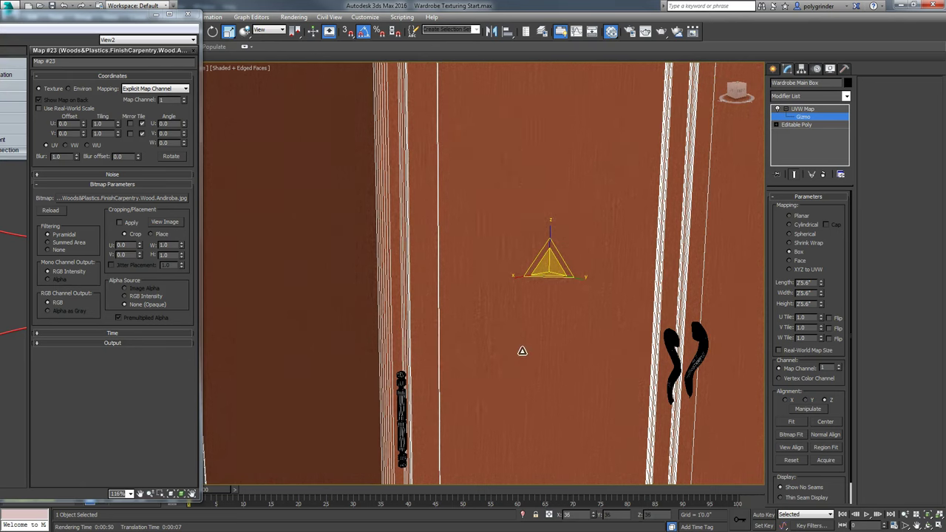
Examine the rescaled wood grain across the wardrobe's doors, side and legs
{"action": "scroll", "coordinate": [524, 354], "scroll_direction": "down", "scroll_amount": 3}
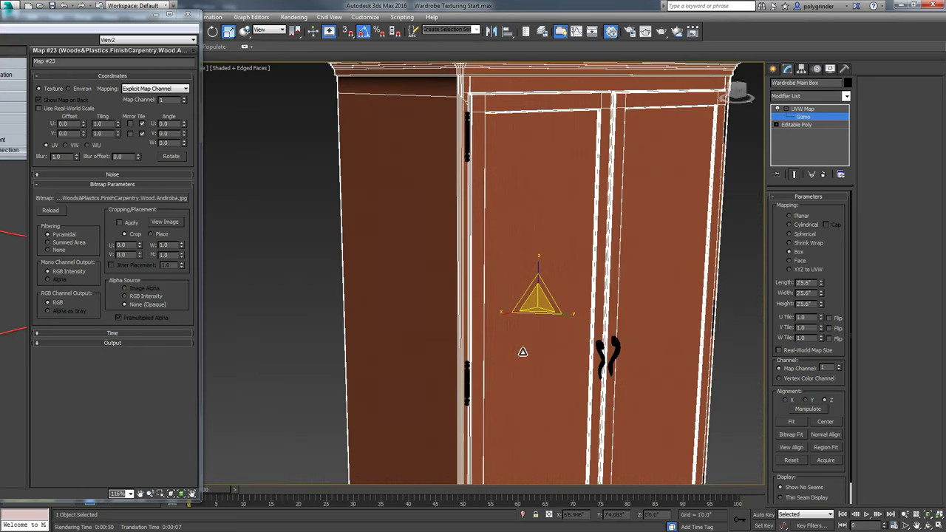
{"action": "scroll", "coordinate": [523, 352], "scroll_direction": "up", "scroll_amount": 3}
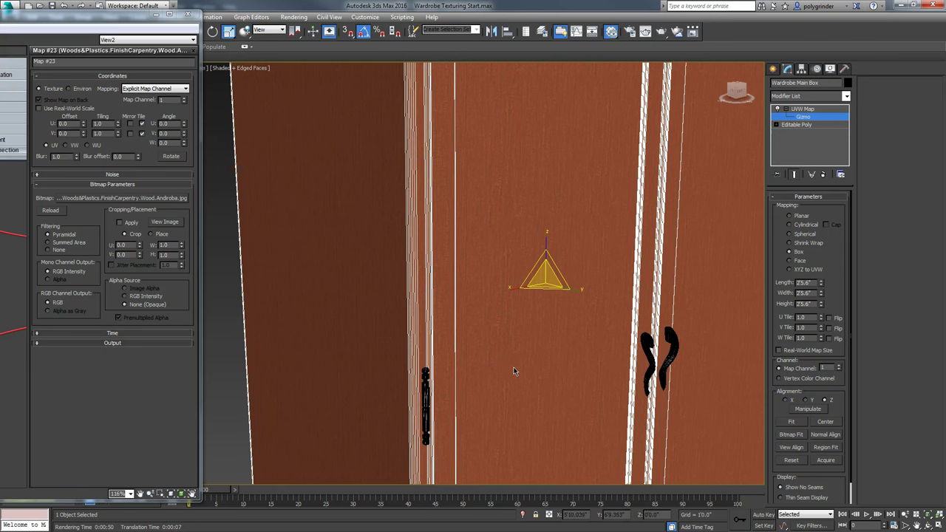
{"action": "scroll", "coordinate": [561, 364], "scroll_direction": "down", "scroll_amount": 5}
{"action": "middle_click_drag", "start_coordinate": [531, 327], "coordinate": [463, 367], "text": "alt"}
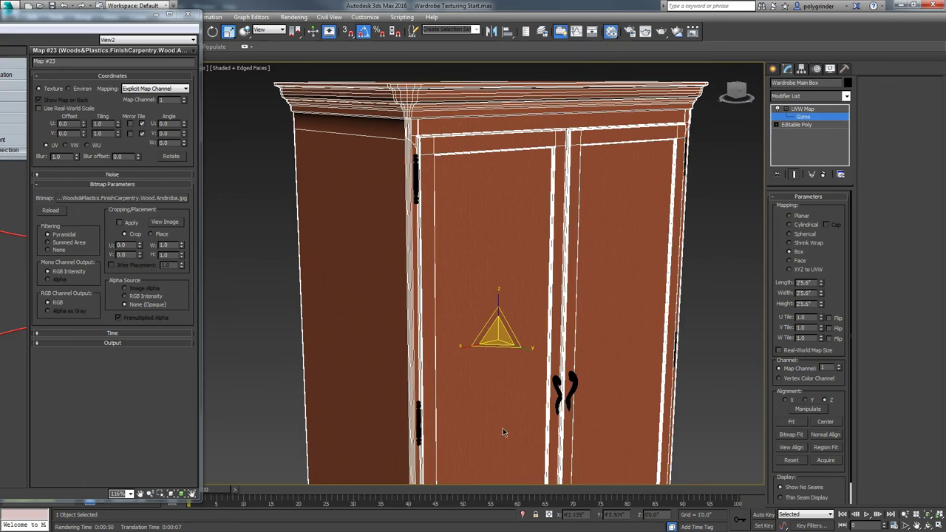
{"action": "middle_click_drag", "start_coordinate": [515, 392], "coordinate": [517, 254], "text": "alt"}
{"action": "scroll", "coordinate": [515, 423], "scroll_direction": "down", "scroll_amount": 2}
{"action": "scroll", "coordinate": [579, 238], "scroll_direction": "up", "scroll_amount": 3}
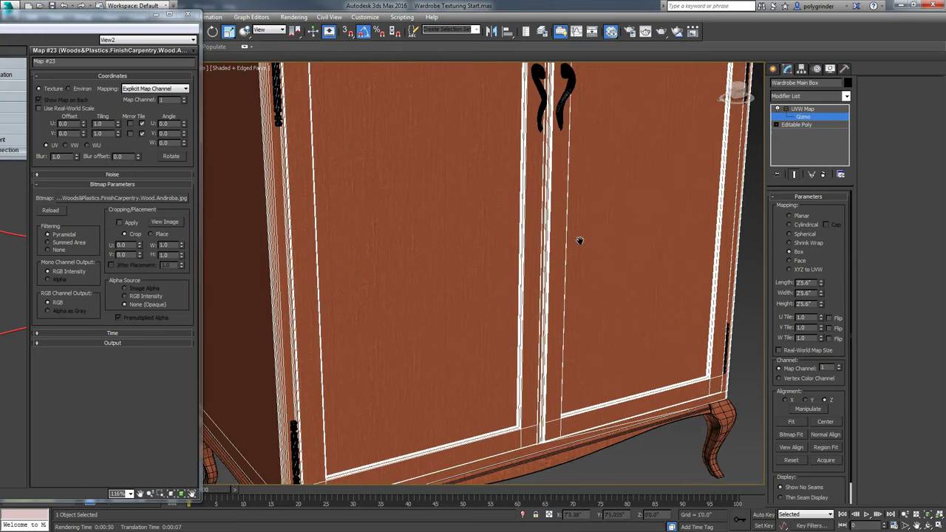
{"action": "middle_click_drag", "start_coordinate": [579, 239], "coordinate": [510, 159]}
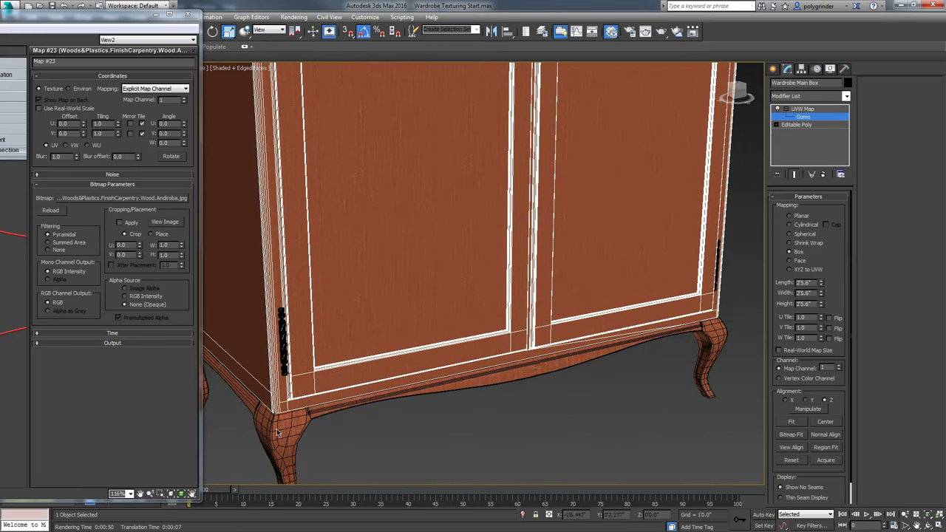
Acquire the Wardrobe Main Box's UVW mapping for the Wardrobe Base's UVW Map modifier with the Acquire Relative option
{"action": "left_click", "coordinate": [776, 67]}
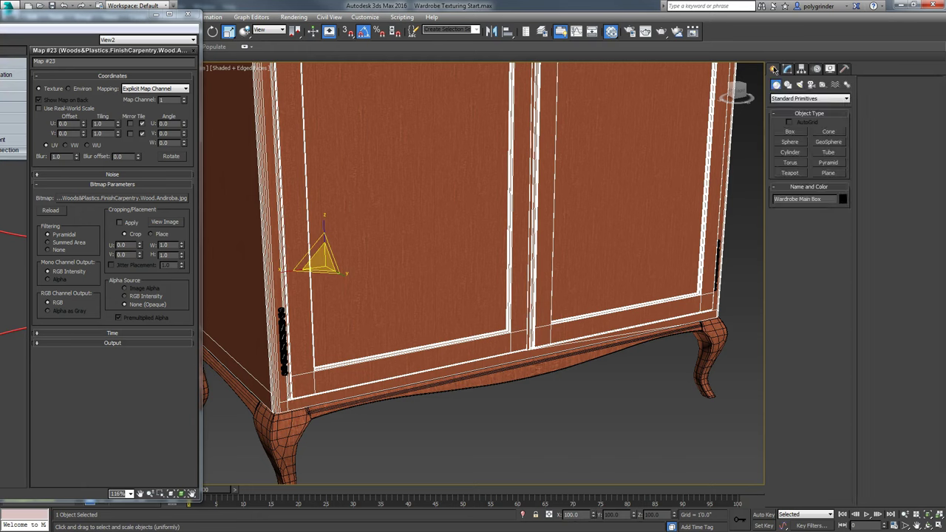
{"action": "left_click", "coordinate": [292, 426]}
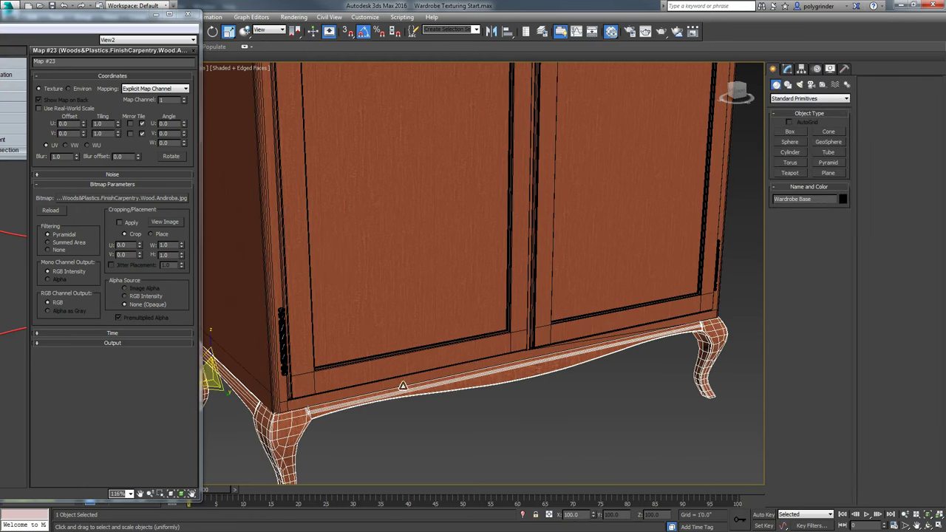
{"action": "left_click", "coordinate": [788, 70]}
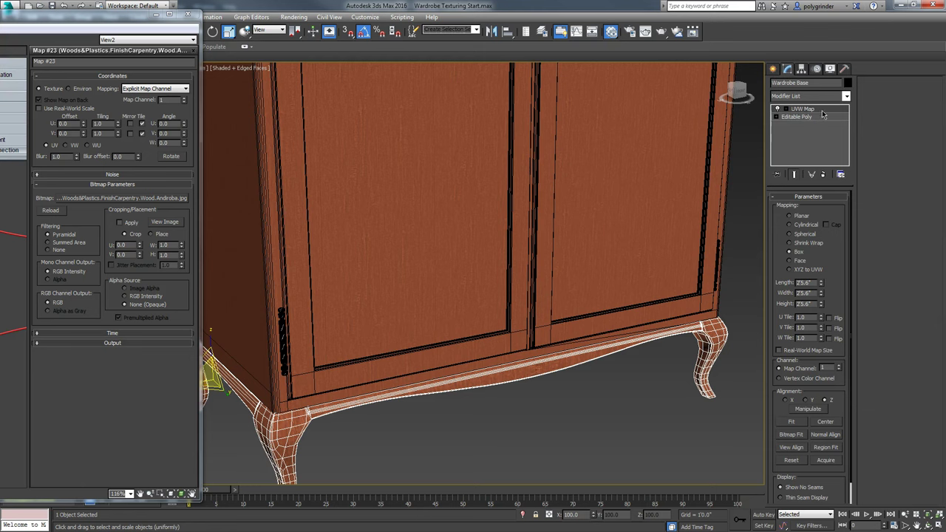
{"action": "scroll", "coordinate": [834, 292], "scroll_direction": "down", "scroll_amount": 1}
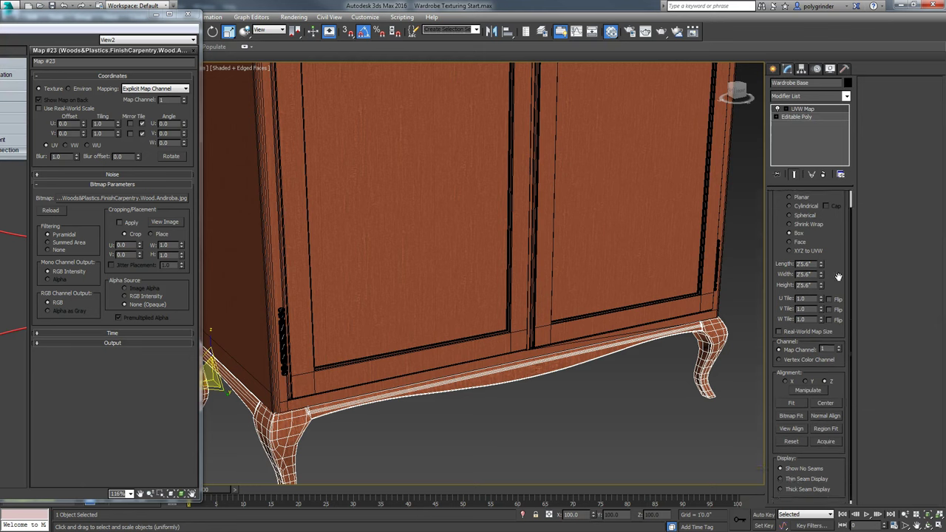
{"action": "left_click", "coordinate": [823, 438]}
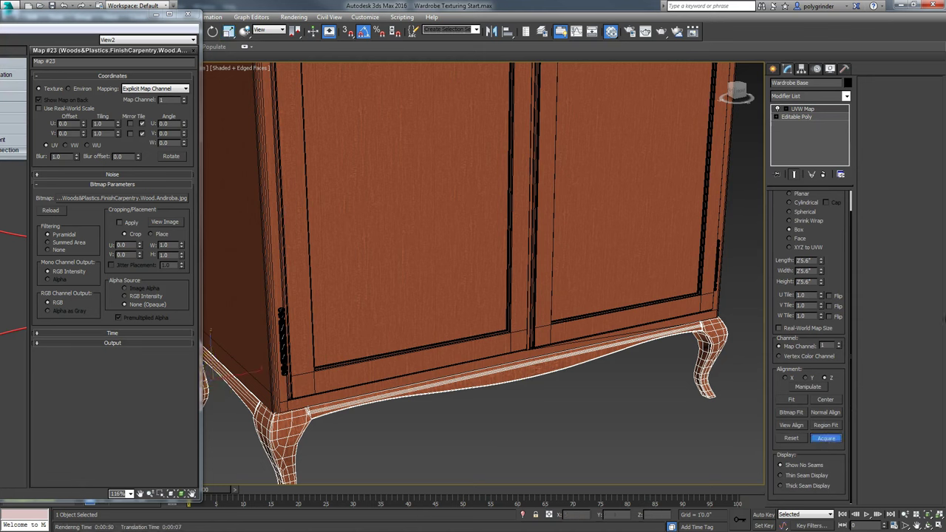
{"action": "left_click", "coordinate": [467, 150]}
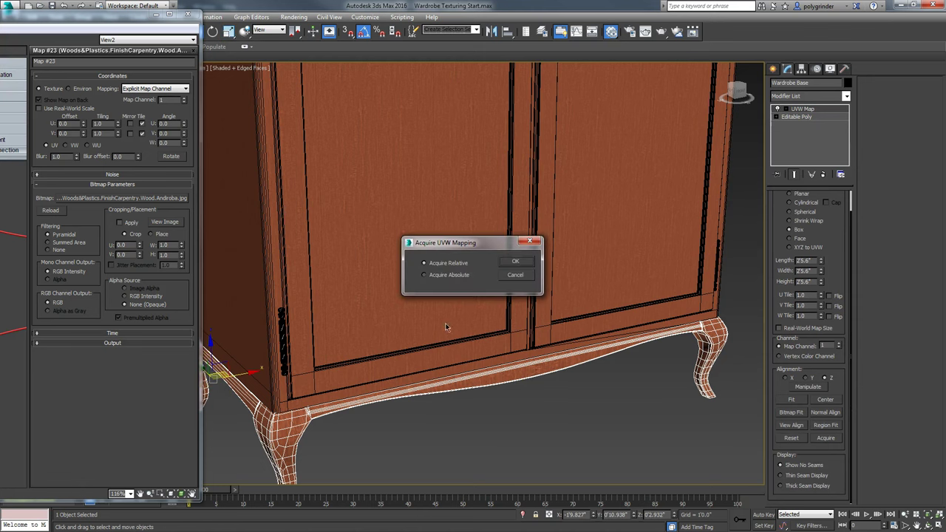
{"action": "left_click_drag", "start_coordinate": [460, 251], "coordinate": [488, 164]}
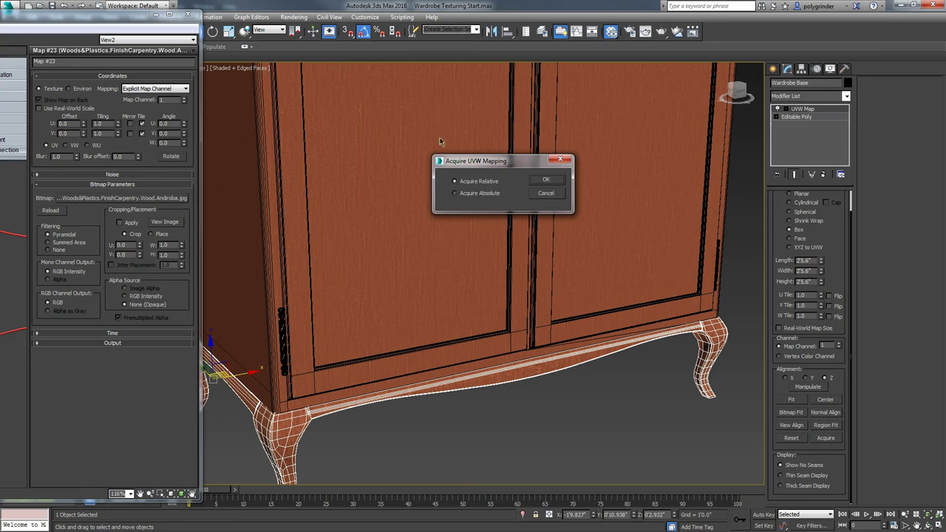
{"action": "left_click", "coordinate": [546, 181]}
Hide the edged faces and acquire the main box's UVW mapping again for the Wardrobe Base
{"action": "scroll", "coordinate": [338, 466], "scroll_direction": "up", "scroll_amount": 2}
{"action": "middle_click_drag", "start_coordinate": [338, 466], "coordinate": [387, 411]}
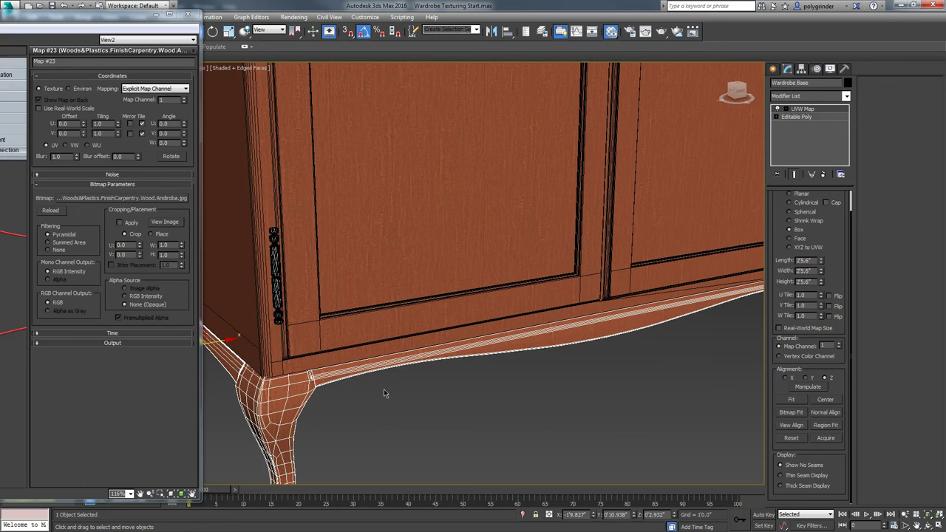
{"action": "key", "text": "F4"}
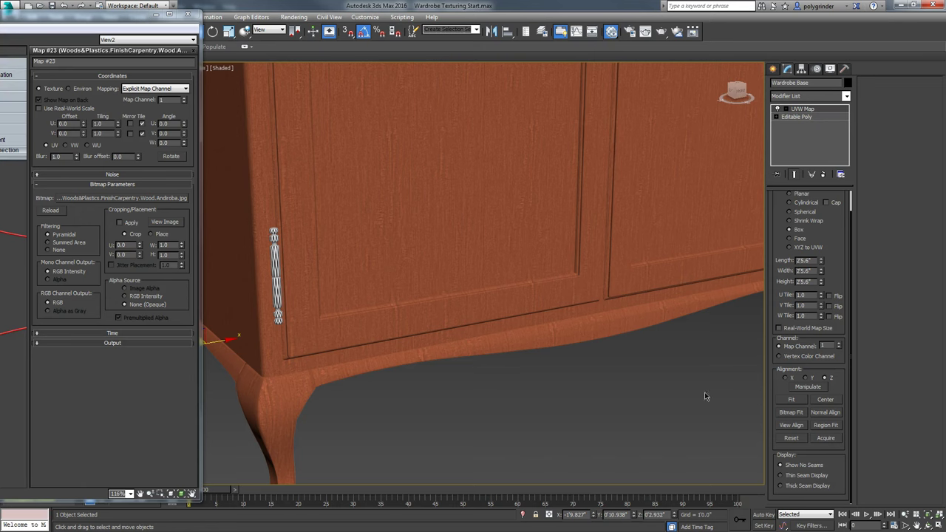
{"action": "left_click", "coordinate": [825, 437]}
{"action": "left_click", "coordinate": [505, 243]}
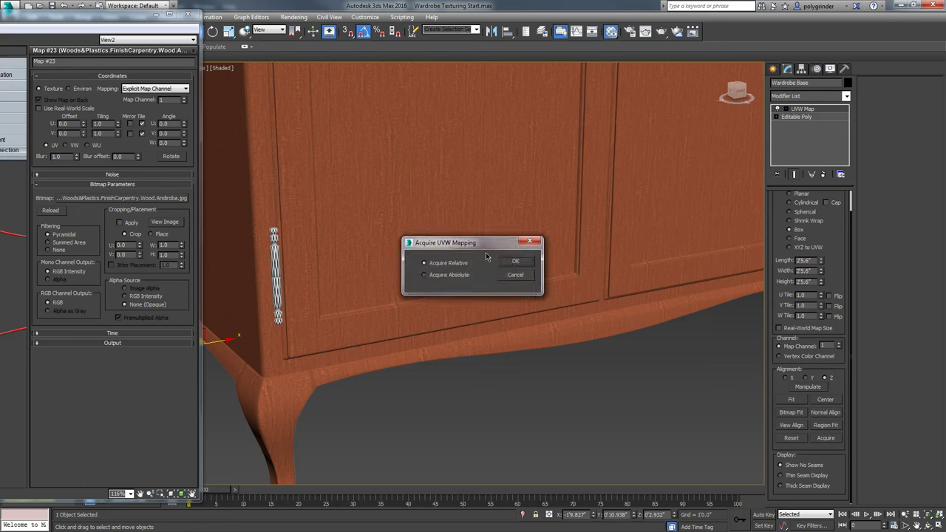
{"action": "left_click", "coordinate": [515, 262]}
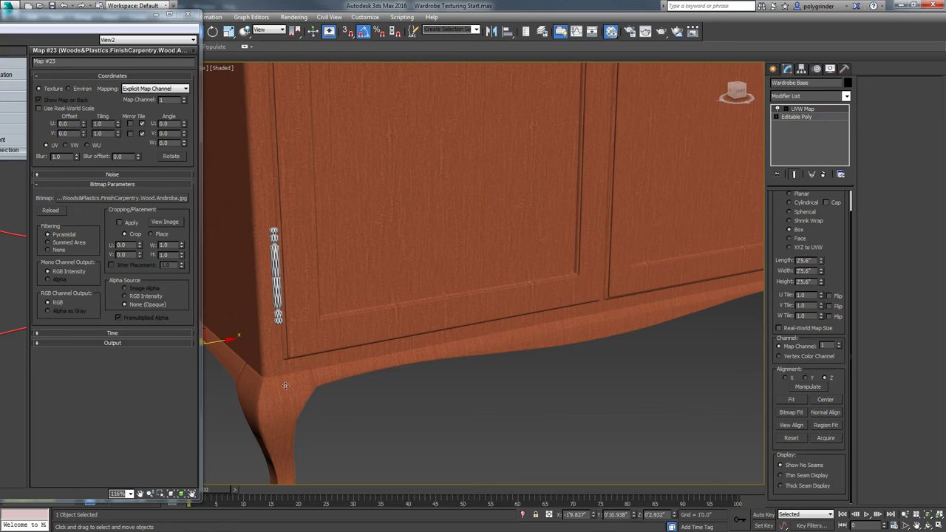
{"action": "left_click", "coordinate": [534, 259]}
{"action": "left_click", "coordinate": [513, 270]}
Show the safe frame around the whole wardrobe, minimize the material editor and clear the selection
{"action": "scroll", "coordinate": [546, 373], "scroll_direction": "down", "scroll_amount": 6}
{"action": "middle_click_drag", "start_coordinate": [517, 382], "coordinate": [505, 423]}
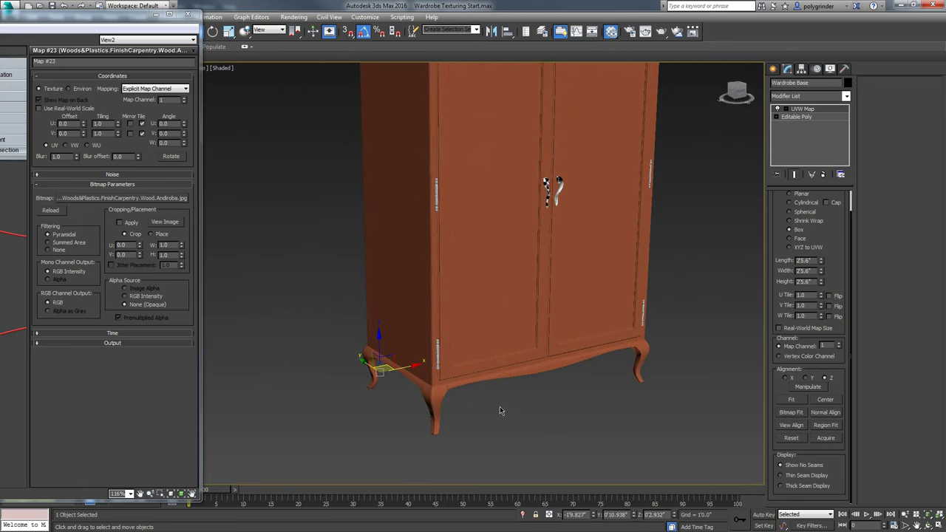
{"action": "key", "text": "shift+f"}
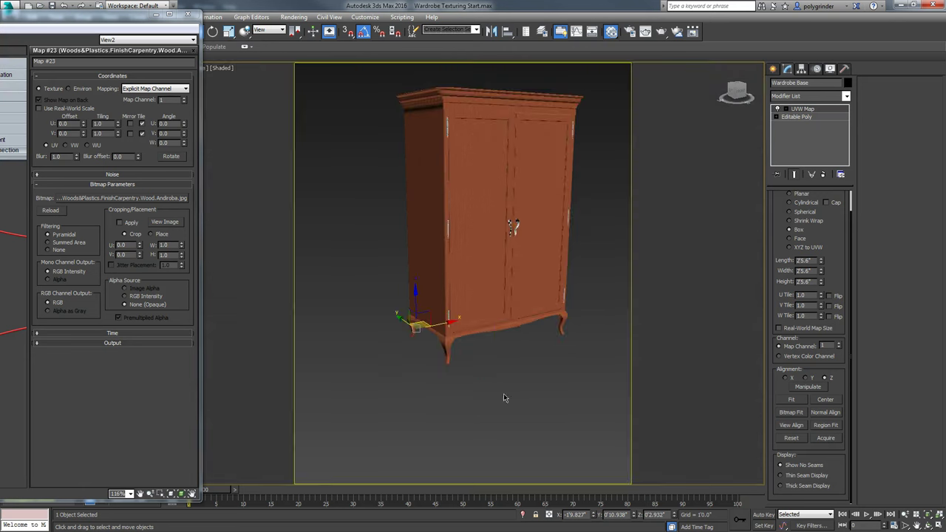
{"action": "left_click", "coordinate": [157, 14]}
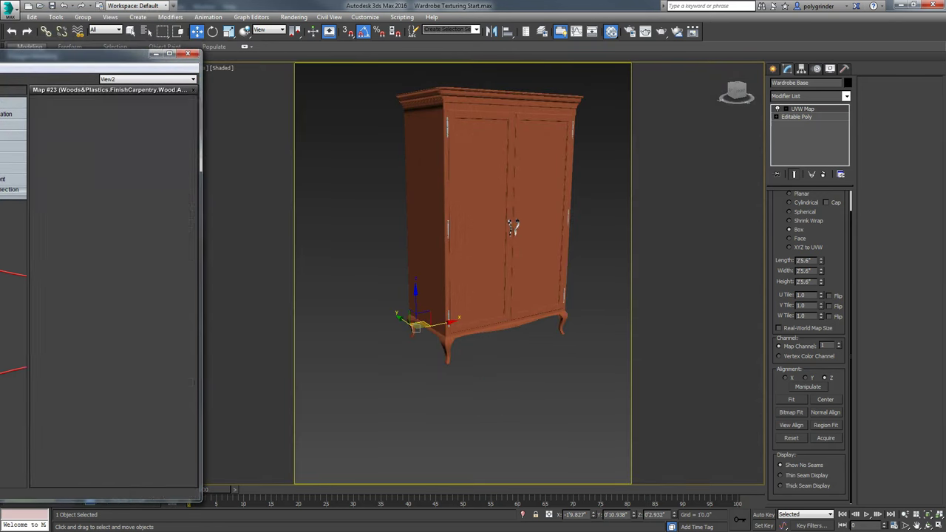
{"action": "left_click", "coordinate": [353, 164]}
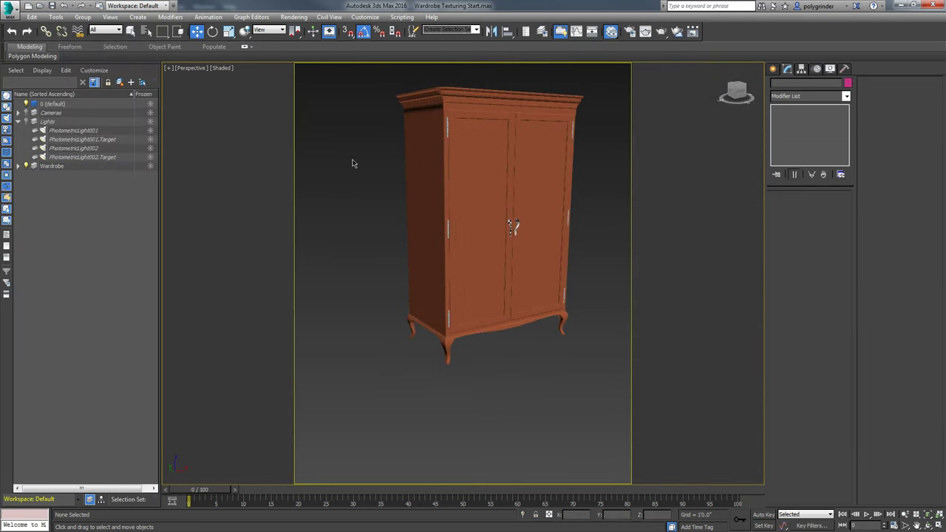
Switch the viewport to the Close Up Top Cam camera and render it
{"action": "key", "text": "c"}
{"action": "left_click", "coordinate": [449, 201]}
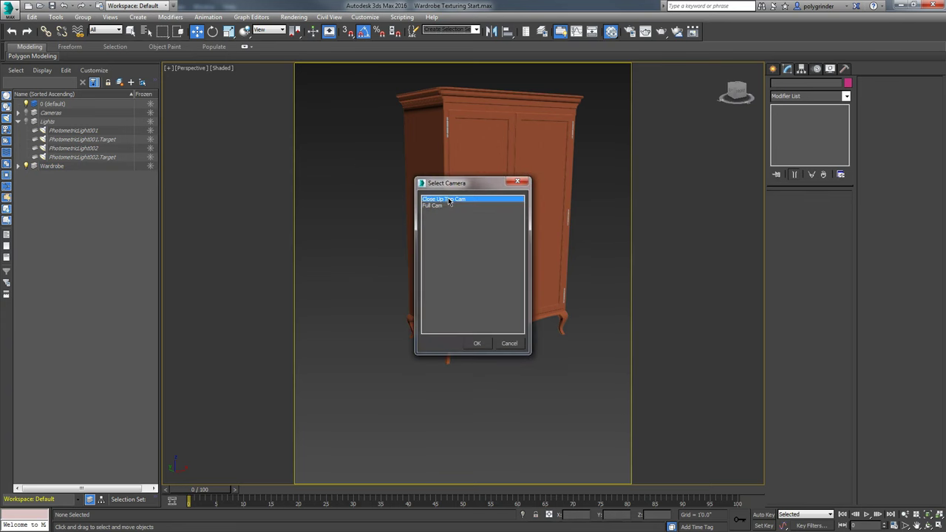
{"action": "left_click", "coordinate": [477, 342]}
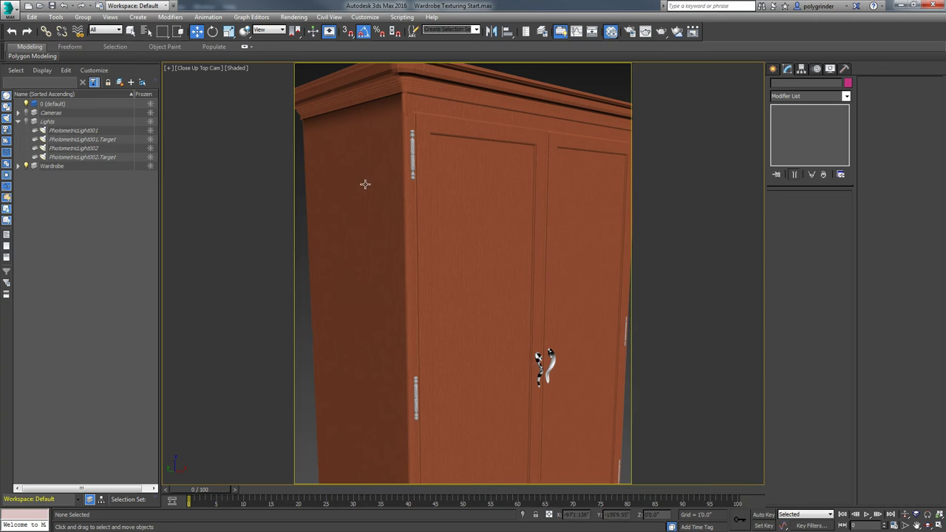
{"action": "left_click", "coordinate": [662, 34]}
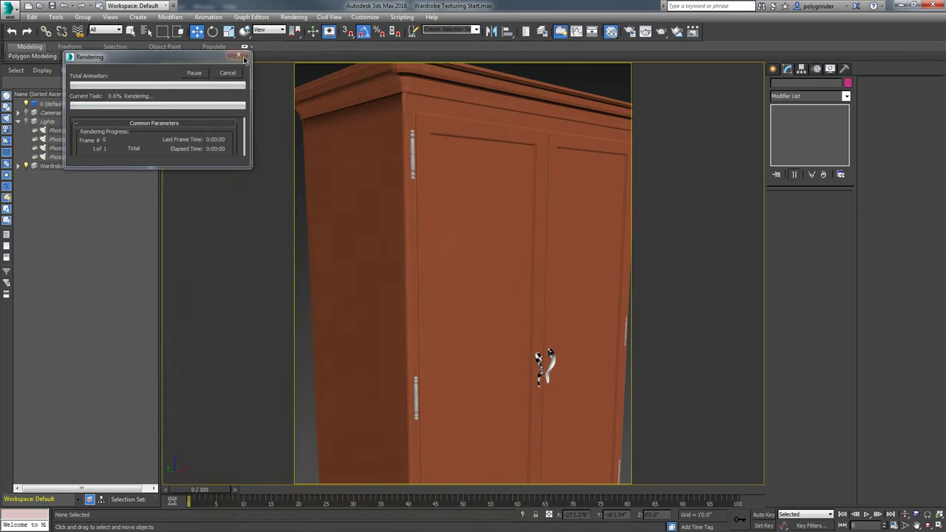
Cancel the running render and close the rendered frame window
{"action": "left_click", "coordinate": [227, 73]}
{"action": "left_click", "coordinate": [660, 32]}
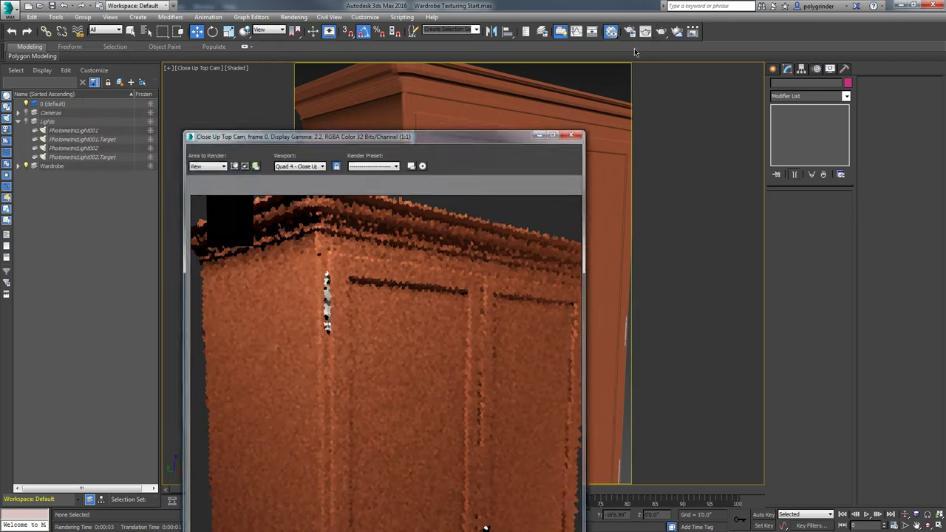
{"action": "left_click", "coordinate": [572, 133]}
Open the render setup and configure the first output size preset as 800 x 1000 with a pixel aspect of 1.0
{"action": "key", "text": "F10"}
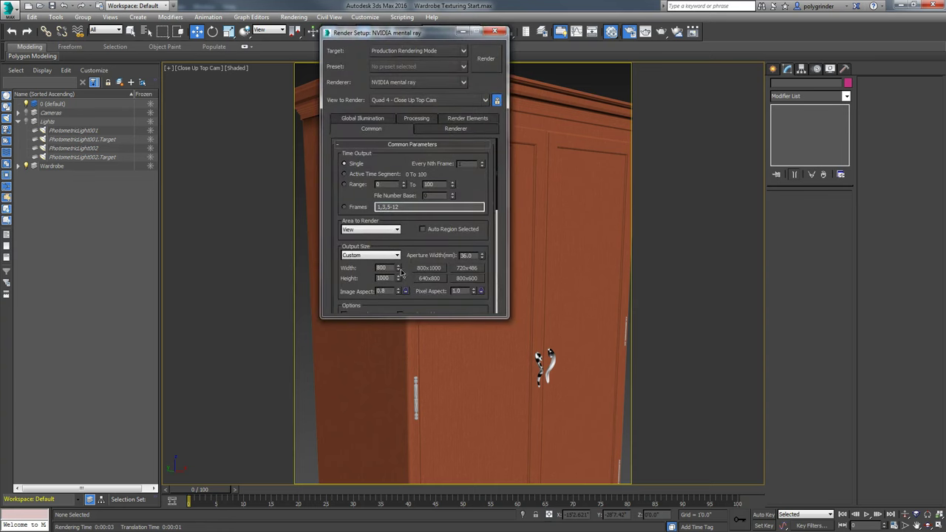
{"action": "right_click", "coordinate": [433, 270]}
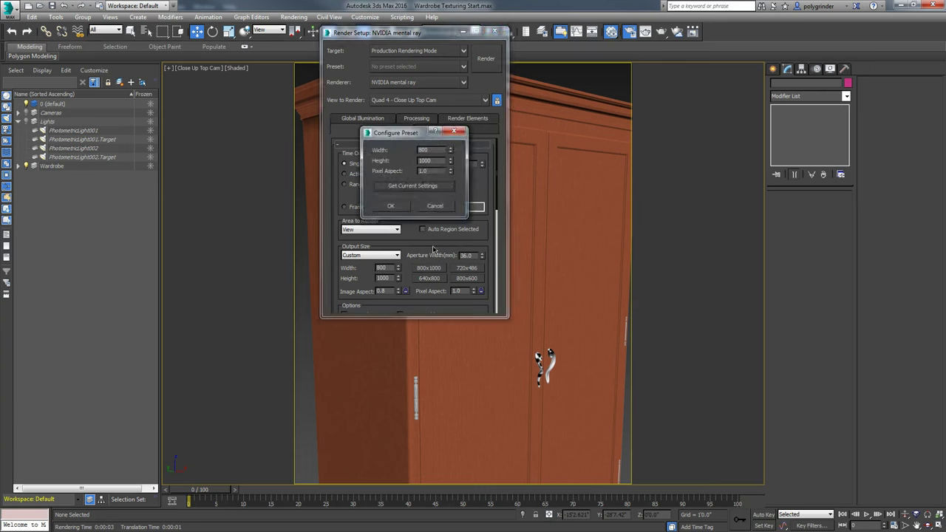
{"action": "left_click", "coordinate": [391, 206]}
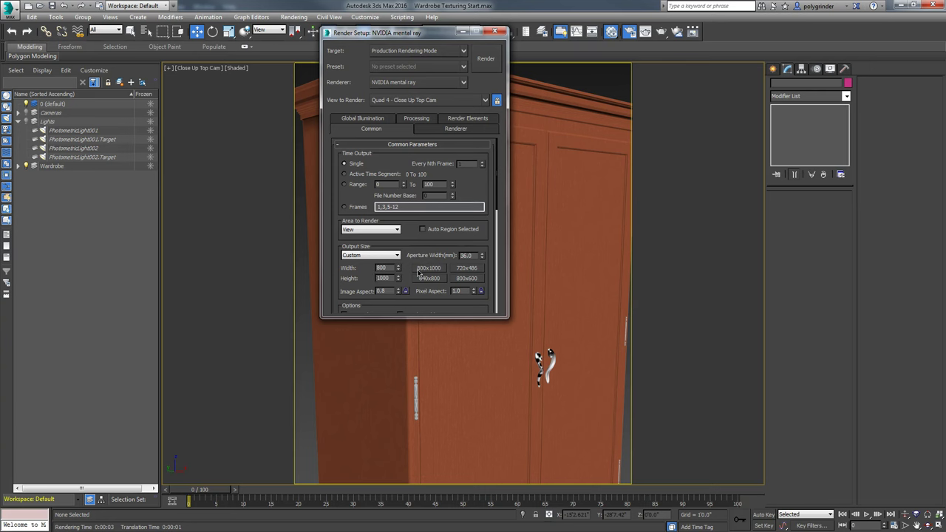
Lock the image aspect, set the output size to 640 x 800, configure it as a preset and close the render setup
{"action": "left_click", "coordinate": [406, 292]}
{"action": "double_click", "coordinate": [388, 278]}
{"action": "right_click", "coordinate": [431, 281]}
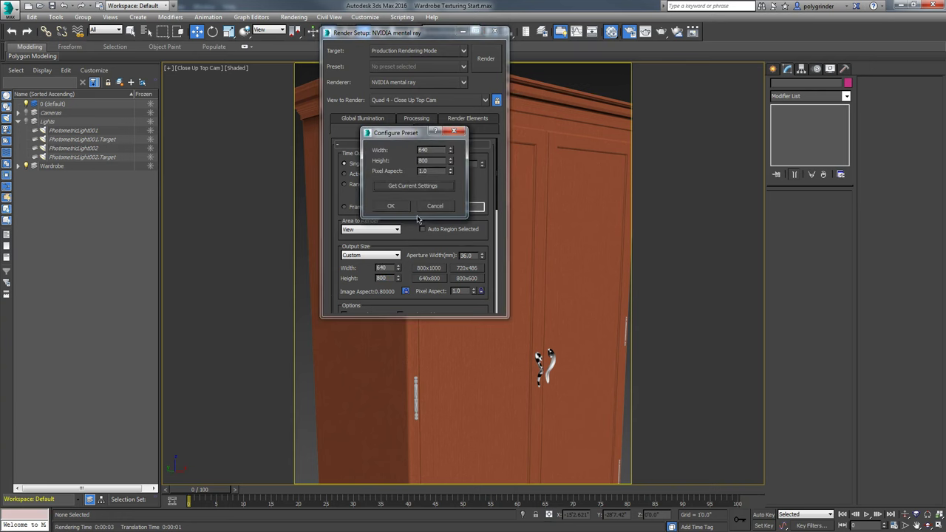
{"action": "left_click", "coordinate": [399, 207]}
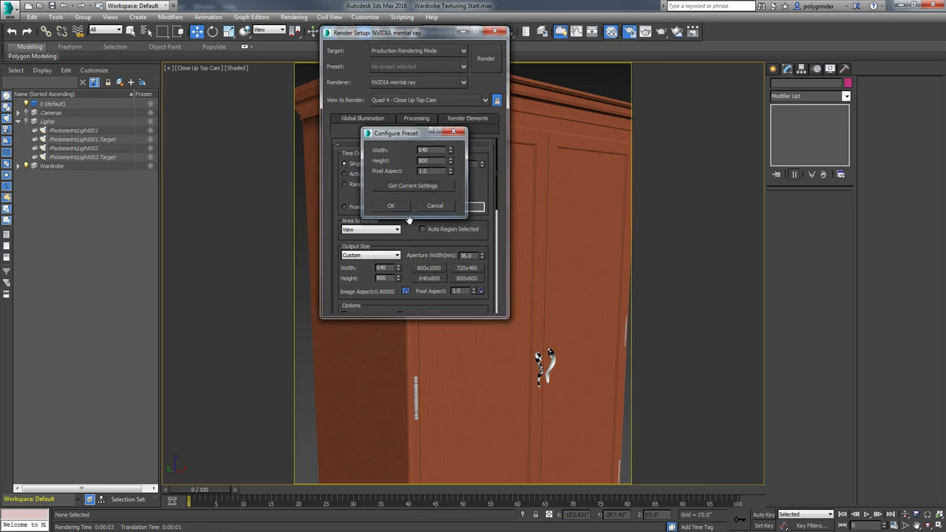
{"action": "left_click", "coordinate": [428, 279]}
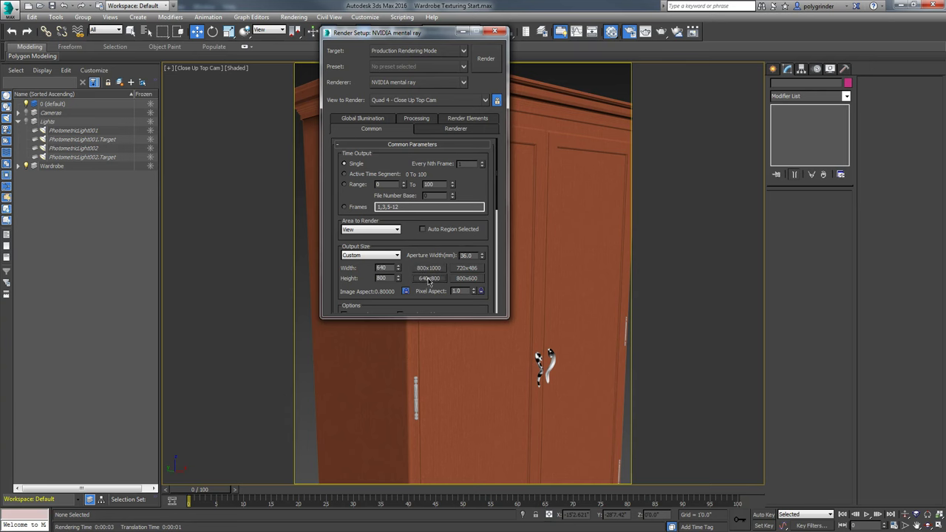
{"action": "left_click", "coordinate": [501, 32]}
Render the Close Up Top Cam view and copy the finished image to the clipboard
{"action": "left_click", "coordinate": [664, 34]}
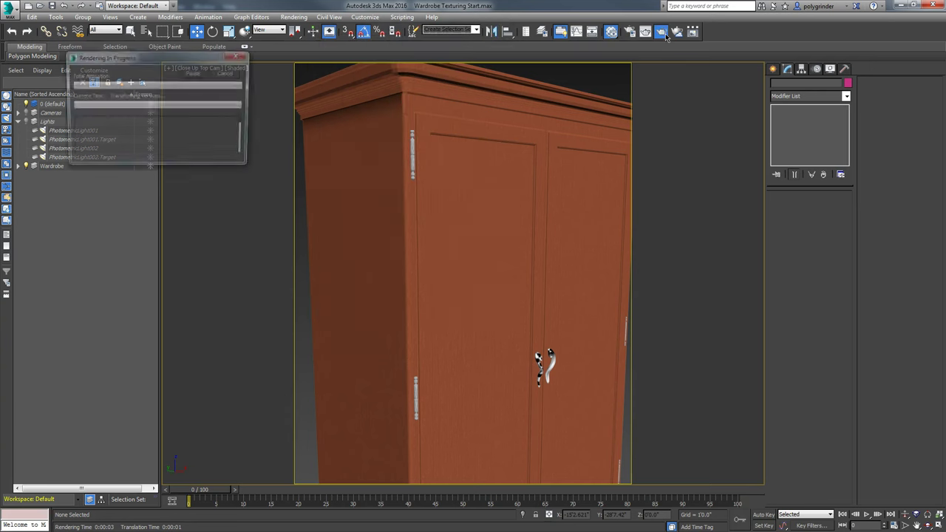
{"action": "left_click_drag", "start_coordinate": [334, 143], "coordinate": [434, 14]}
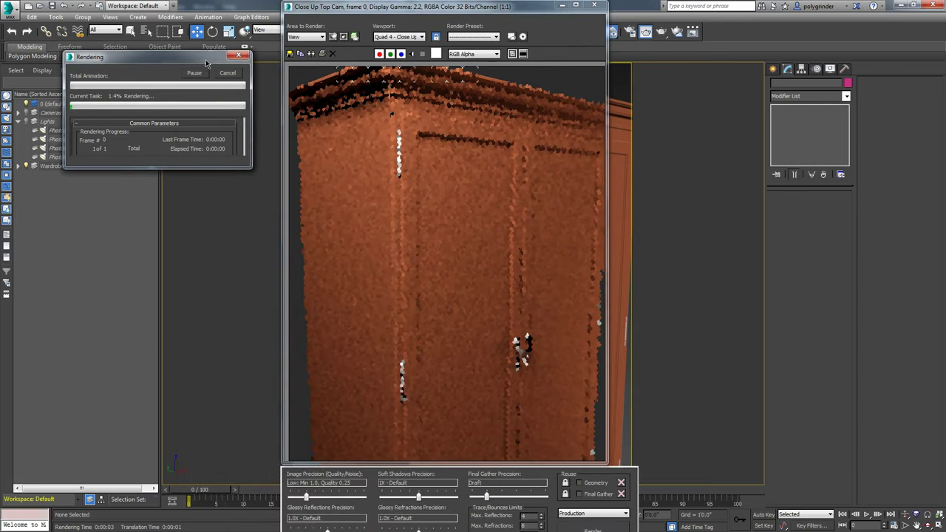
{"action": "left_click_drag", "start_coordinate": [210, 58], "coordinate": [225, 17]}
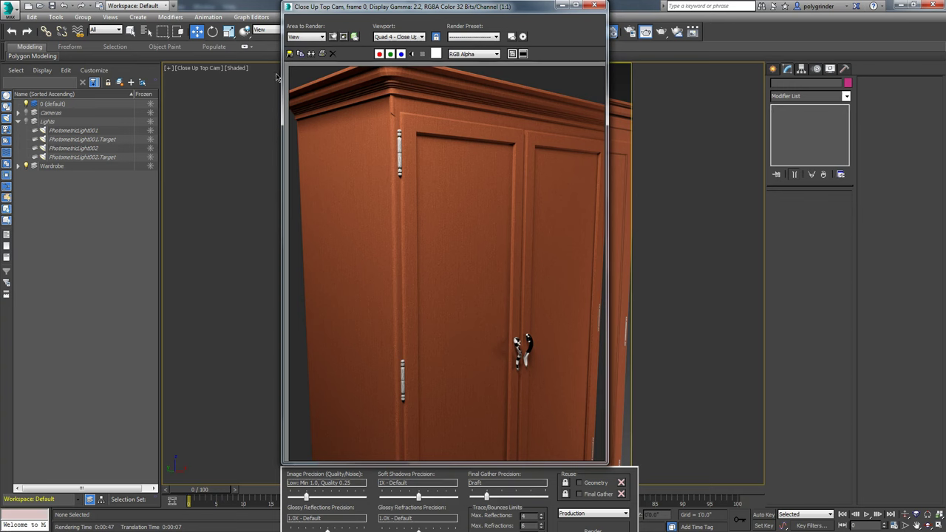
{"action": "left_click", "coordinate": [302, 55]}
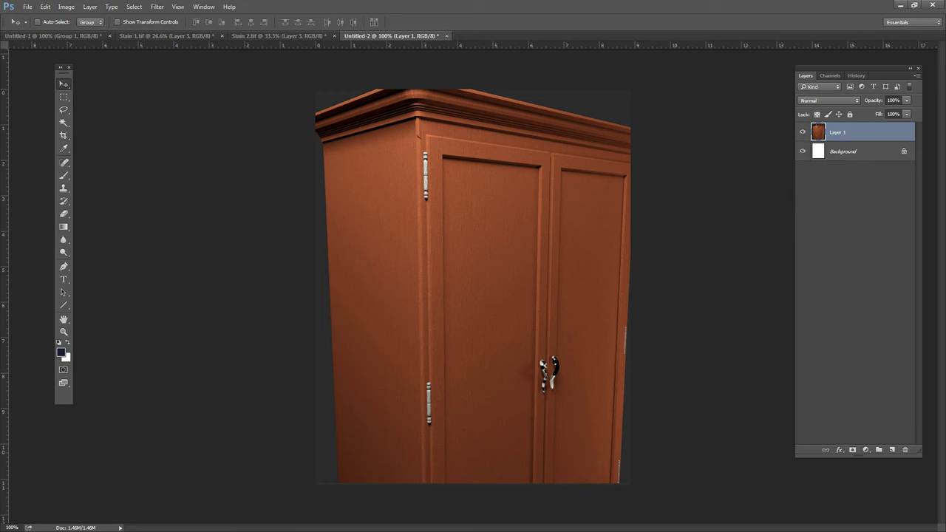
Return from Photoshop to 3ds Max and close the rendered frame window
{"action": "left_click", "coordinate": [900, 4]}
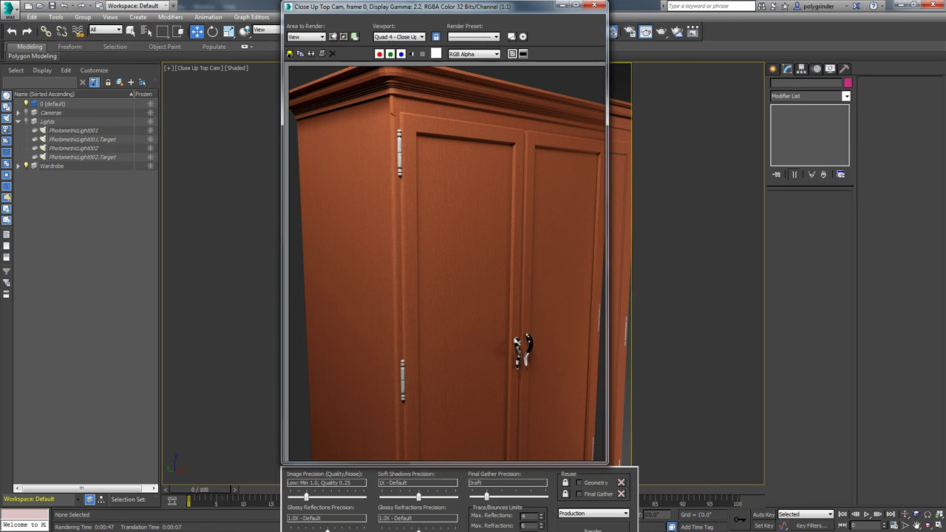
{"action": "left_click_drag", "start_coordinate": [476, 9], "coordinate": [334, 73]}
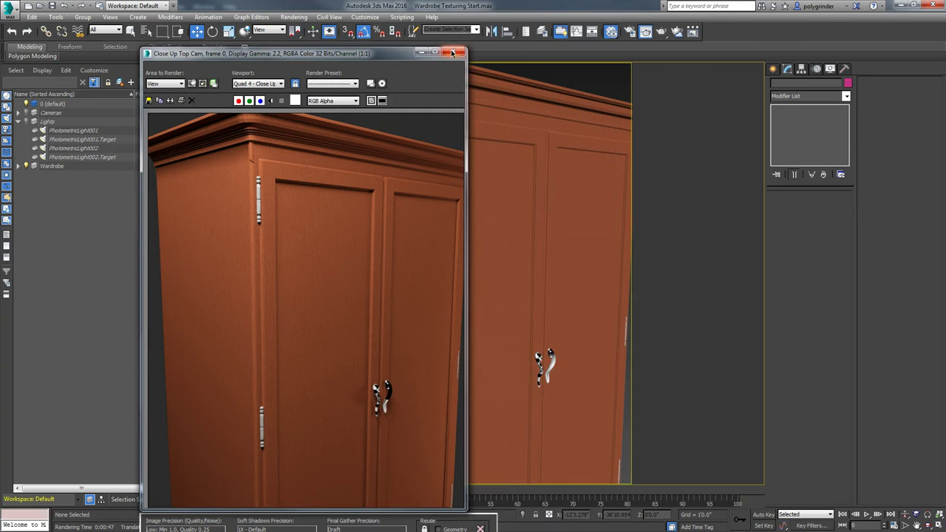
{"action": "left_click", "coordinate": [325, 194]}
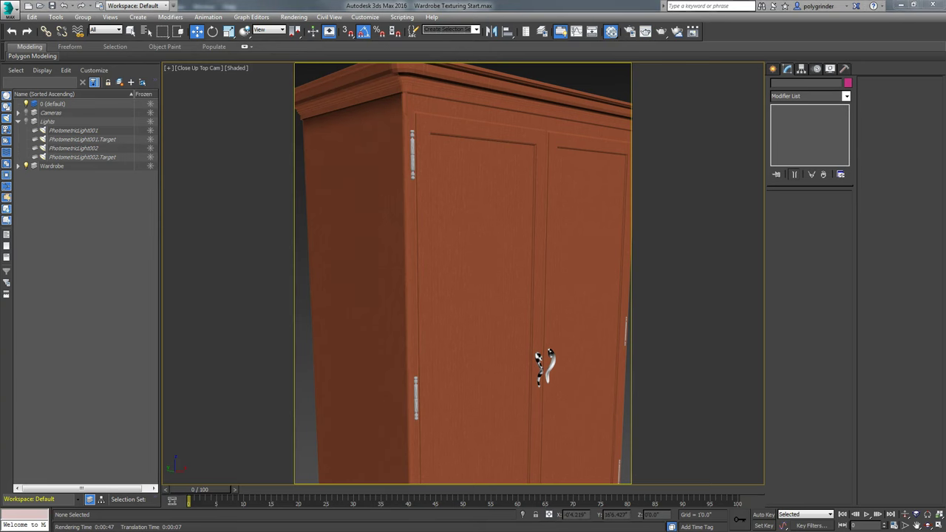
Switch to Chrome and examine the concrete image results for possible stain textures
{"action": "key", "text": "alt+Tab"}
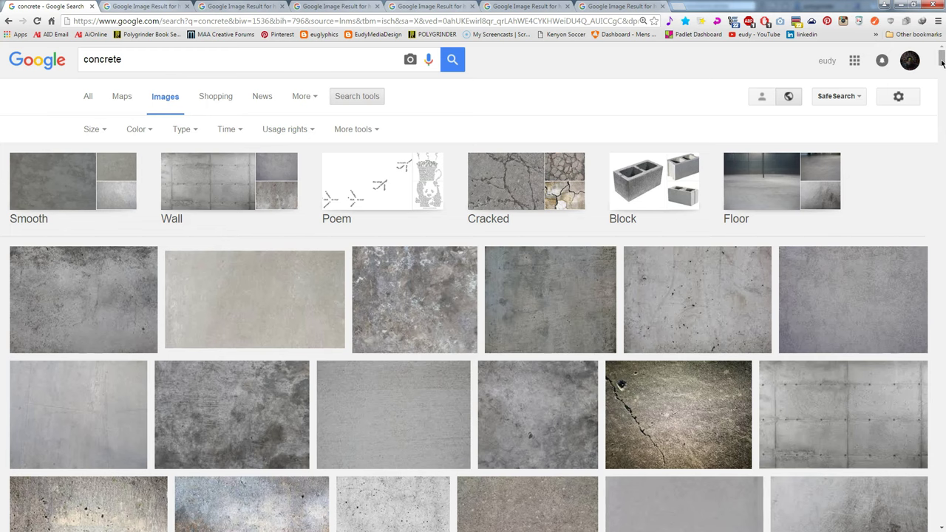
{"action": "left_click_drag", "start_coordinate": [941, 63], "coordinate": [941, 69]}
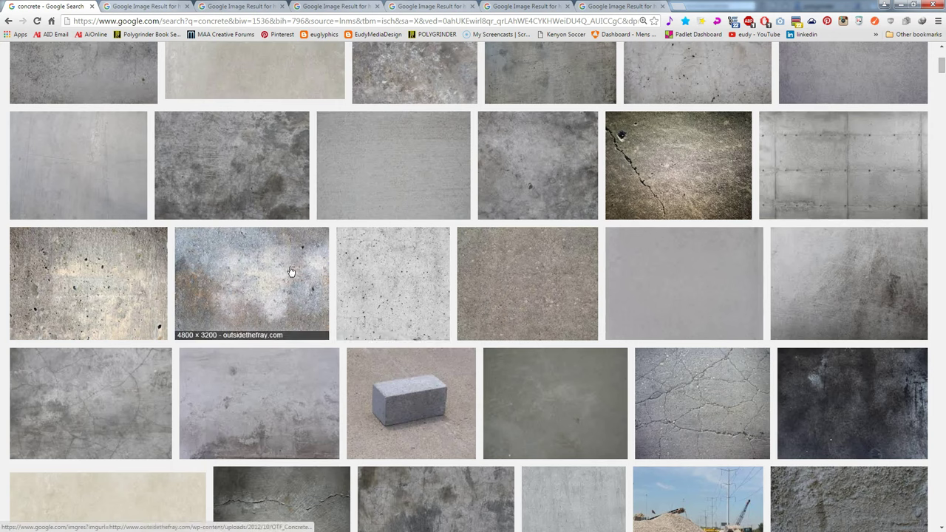
{"action": "scroll", "coordinate": [337, 282], "scroll_direction": "up", "scroll_amount": 1}
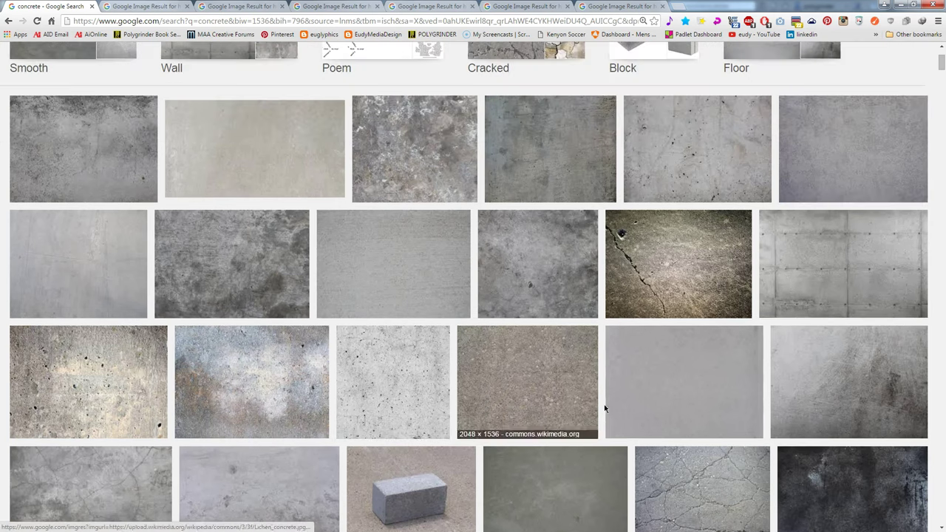
{"action": "scroll", "coordinate": [776, 374], "scroll_direction": "down", "scroll_amount": 1}
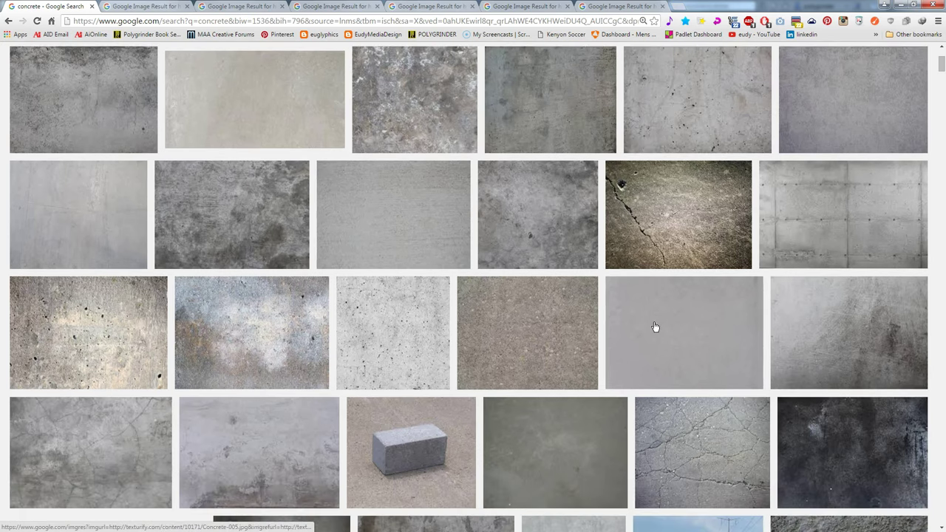
{"action": "scroll", "coordinate": [656, 327], "scroll_direction": "down", "scroll_amount": 1}
{"action": "scroll", "coordinate": [81, 300], "scroll_direction": "down", "scroll_amount": 1}
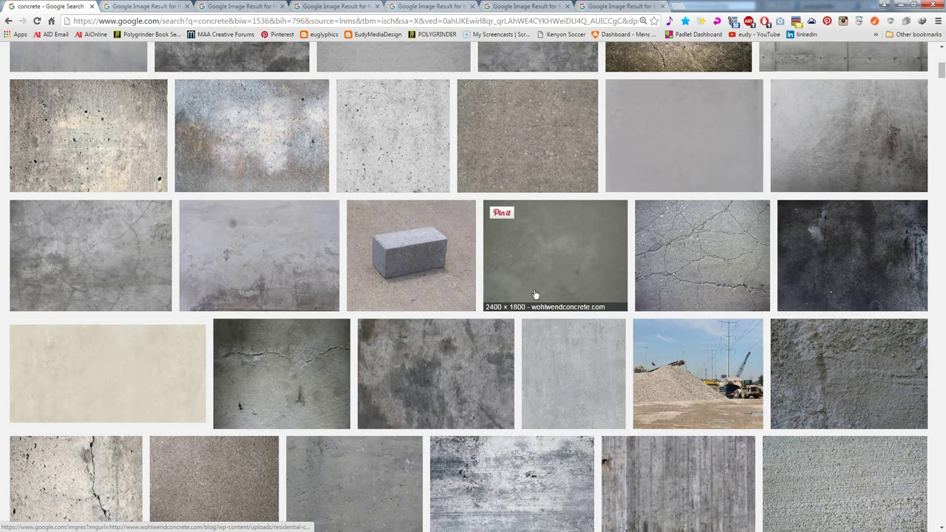
{"action": "scroll", "coordinate": [381, 347], "scroll_direction": "down", "scroll_amount": 2}
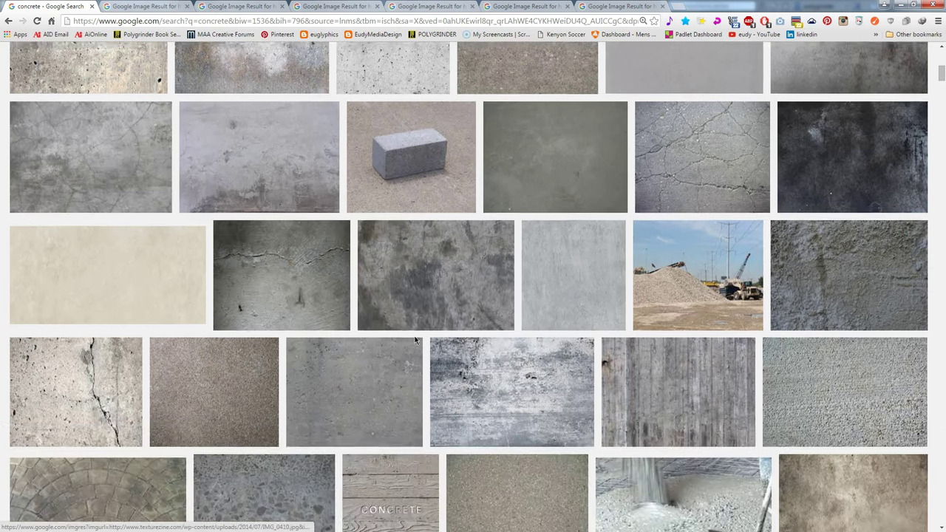
{"action": "scroll", "coordinate": [579, 329], "scroll_direction": "down", "scroll_amount": 1}
{"action": "scroll", "coordinate": [359, 229], "scroll_direction": "up", "scroll_amount": 10}
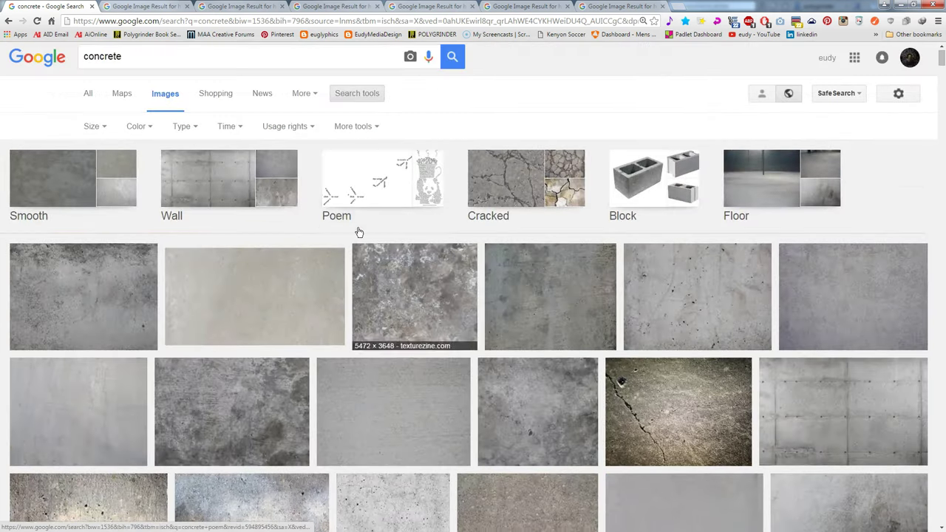
Filter the concrete image results to the Large size
{"action": "left_click", "coordinate": [350, 128]}
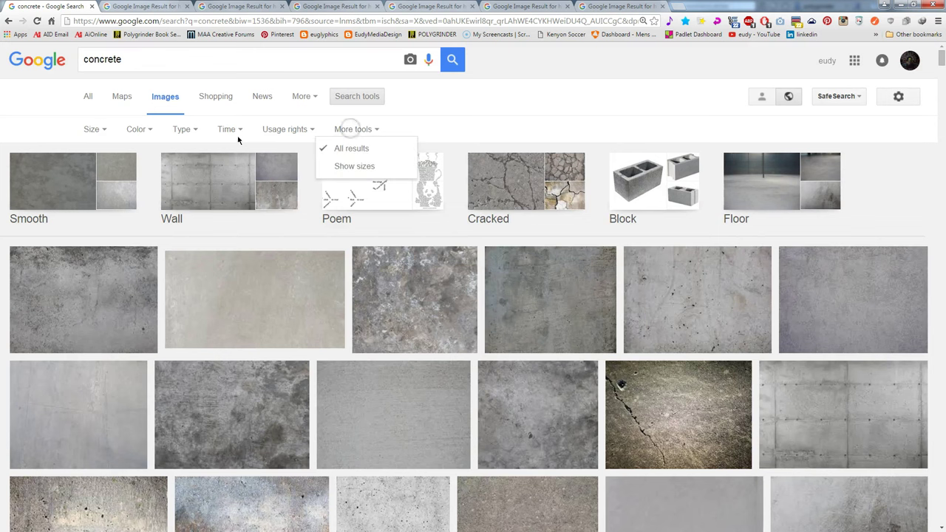
{"action": "left_click", "coordinate": [96, 132]}
{"action": "left_click", "coordinate": [93, 164]}
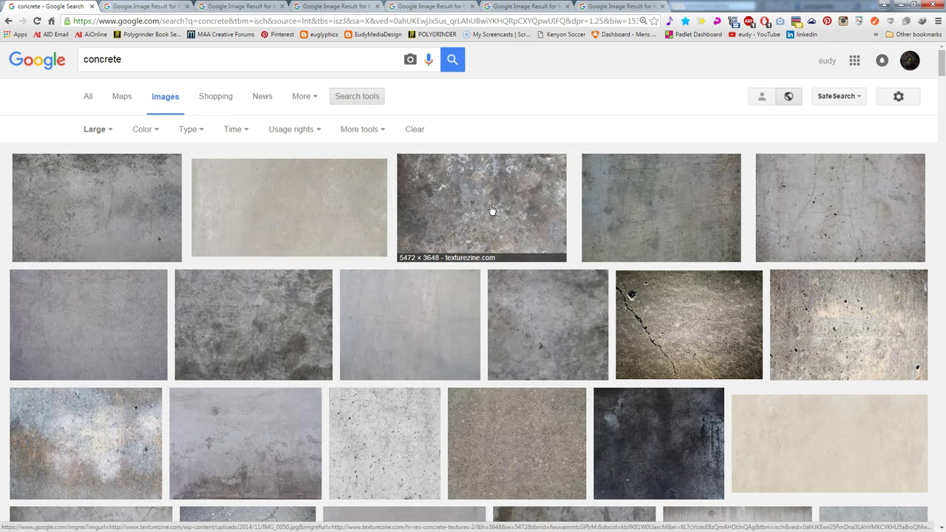
View each of the six concrete texture images already opened in separate browser tabs
{"action": "left_click", "coordinate": [126, 7]}
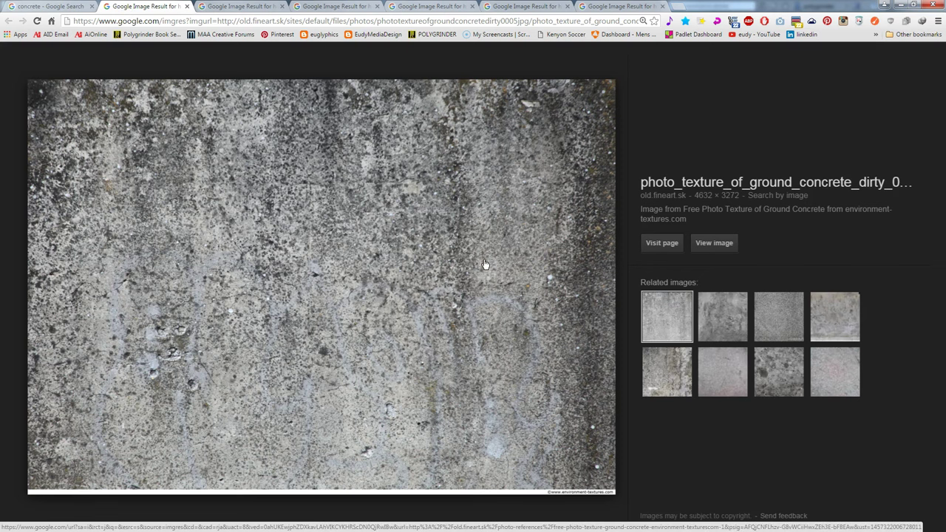
{"action": "left_click", "coordinate": [246, 7]}
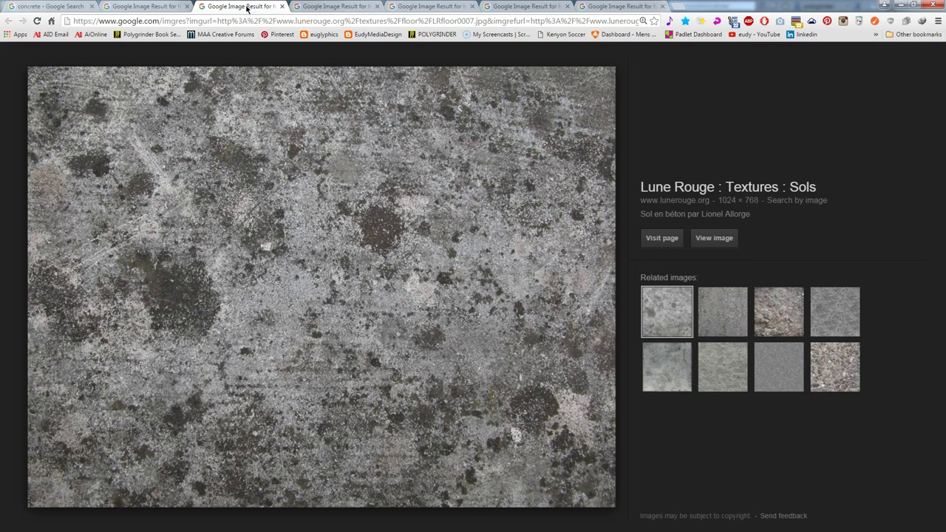
{"action": "left_click", "coordinate": [335, 7]}
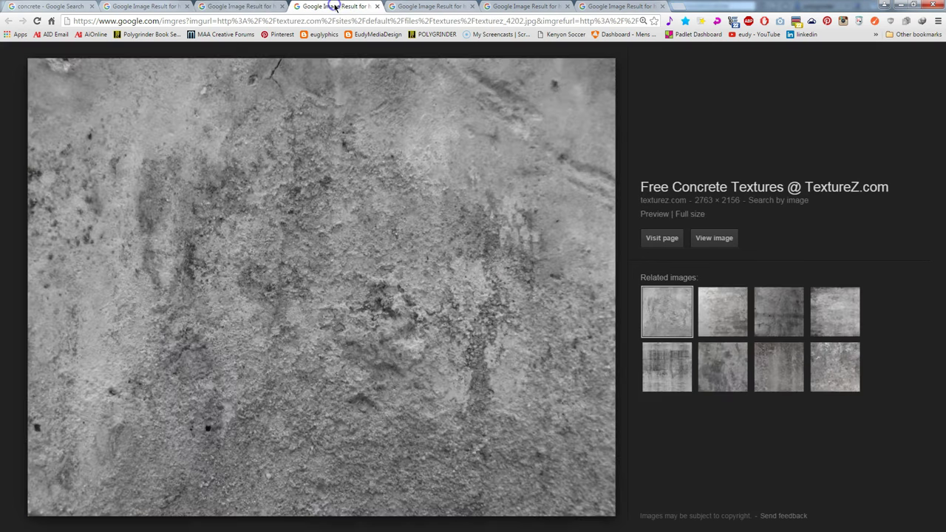
{"action": "left_click", "coordinate": [438, 7]}
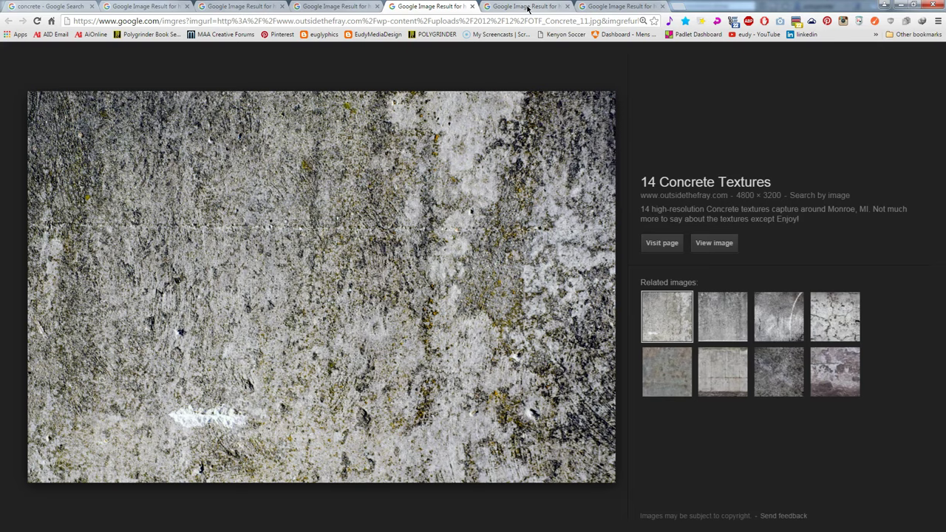
{"action": "left_click", "coordinate": [527, 7]}
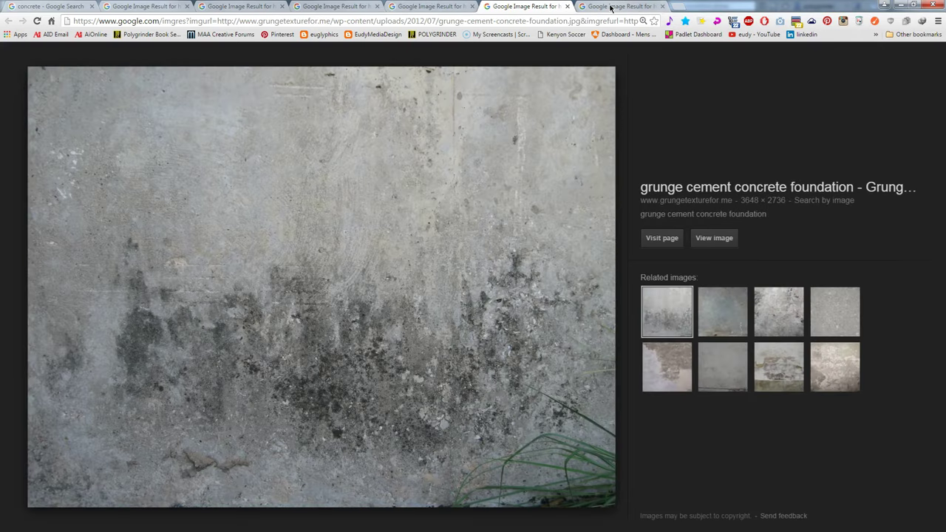
{"action": "left_click", "coordinate": [610, 7]}
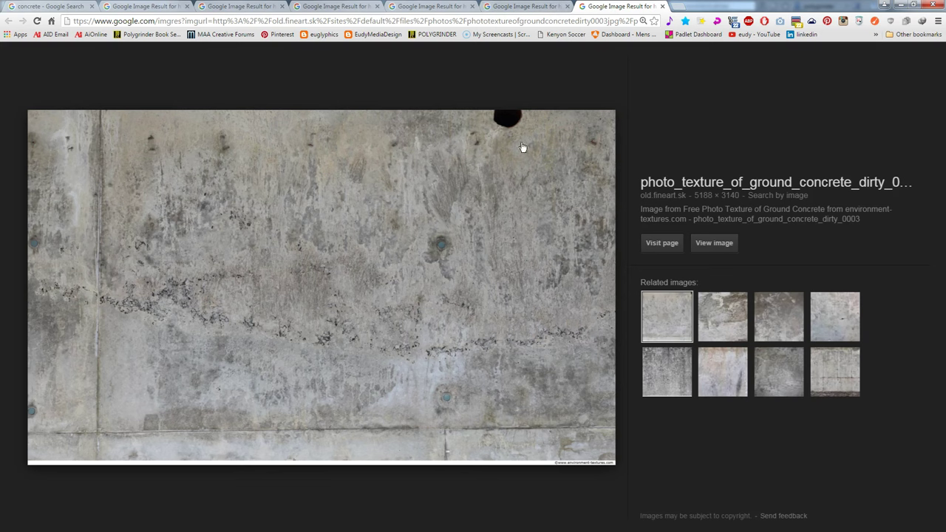
Compare the stains and surface wear in the grunge cement, outsidethefray, TextureZ, Lune Rouge and dirty ground concrete images again
{"action": "left_click", "coordinate": [525, 6]}
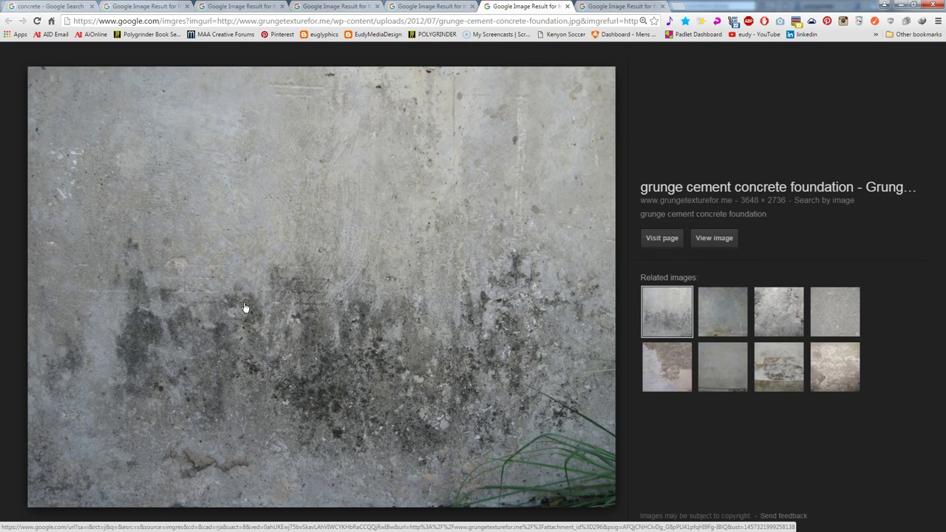
{"action": "left_click", "coordinate": [415, 6]}
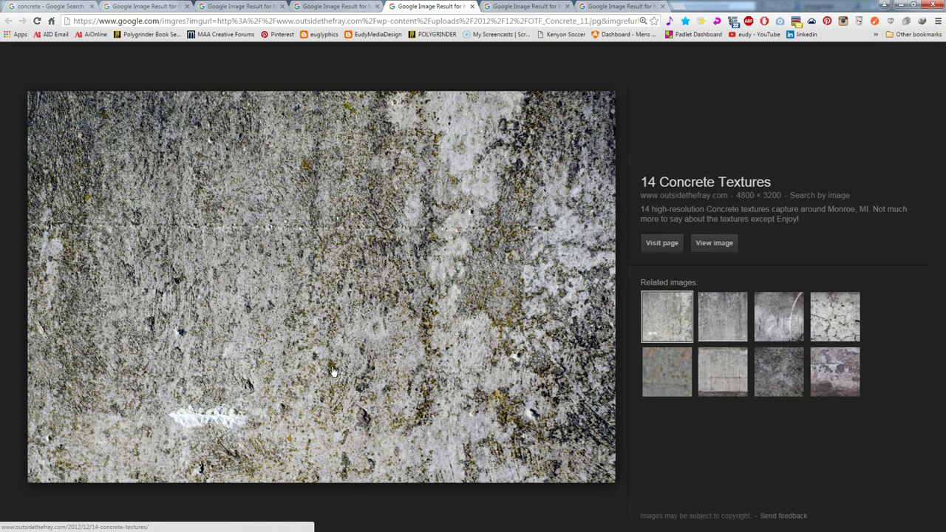
{"action": "left_click", "coordinate": [332, 8]}
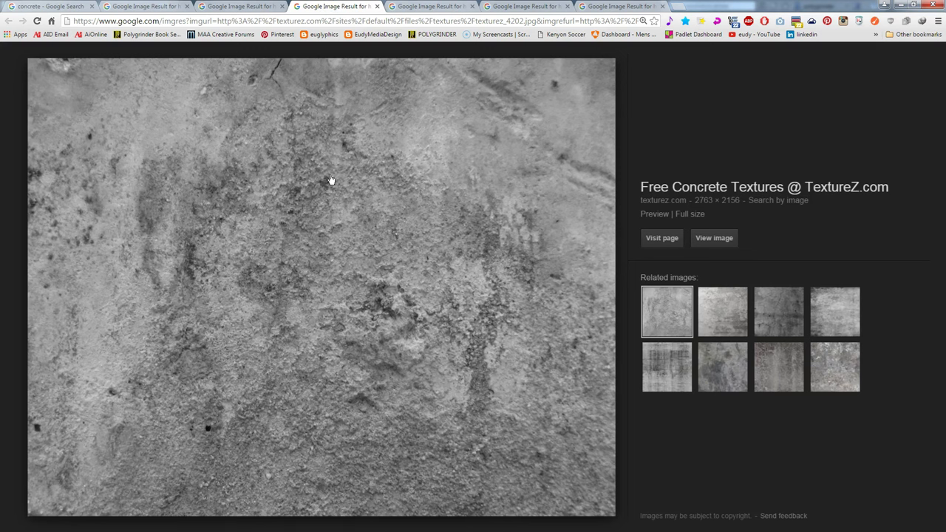
{"action": "left_click", "coordinate": [246, 8]}
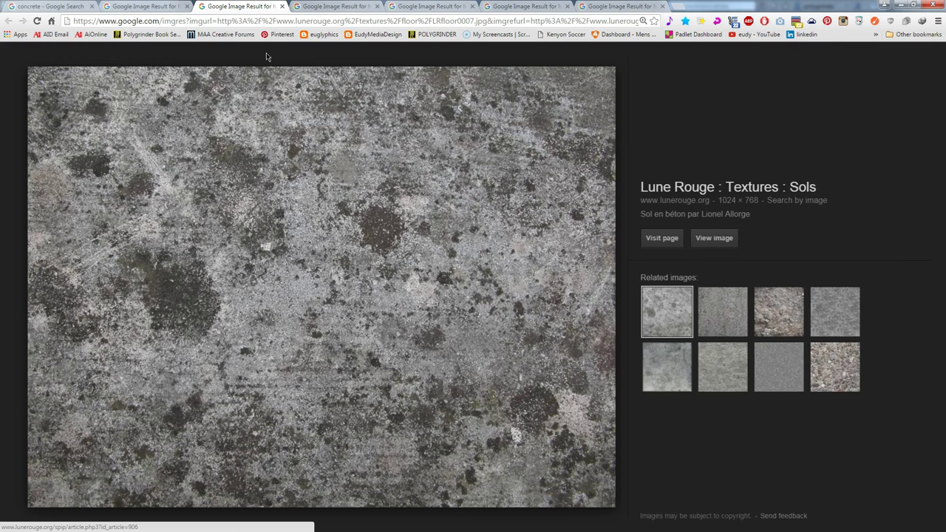
{"action": "left_click", "coordinate": [541, 6]}
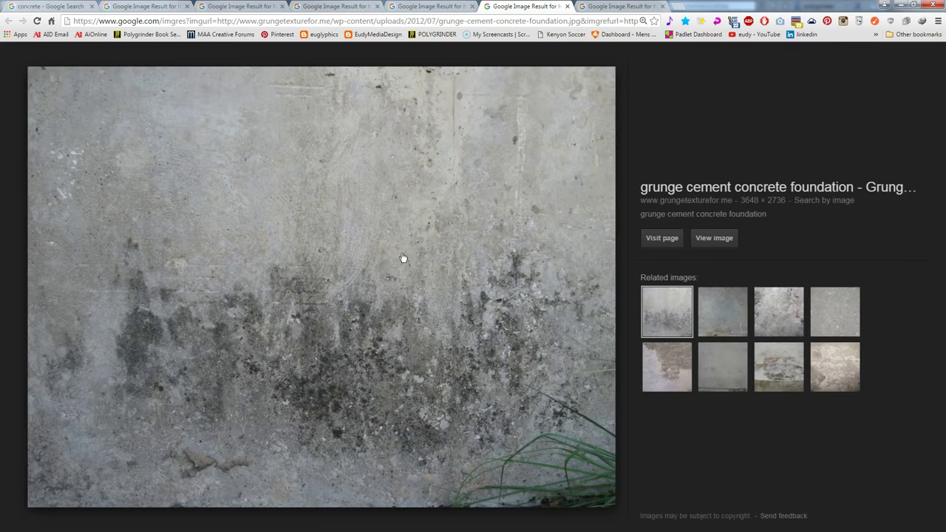
{"action": "left_click", "coordinate": [111, 7]}
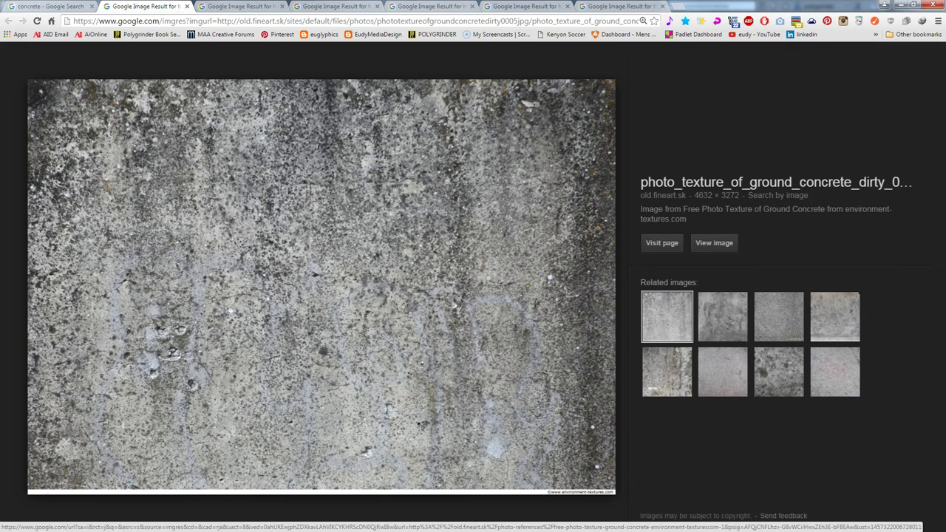
Switch to Photoshop and examine the concrete photo in Stain 1.tif at full size, along with the tiled texture beneath Layer 3
{"action": "key", "text": "alt+Tab"}
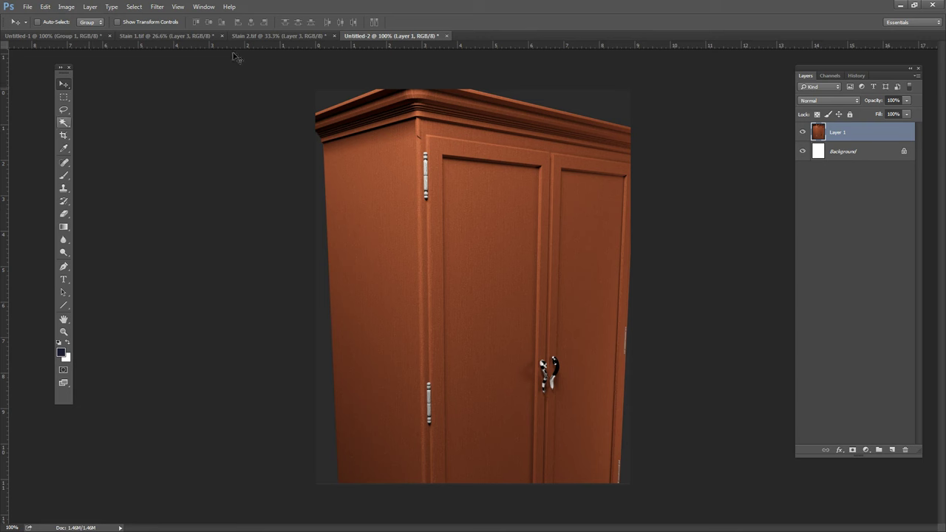
{"action": "left_click", "coordinate": [167, 36]}
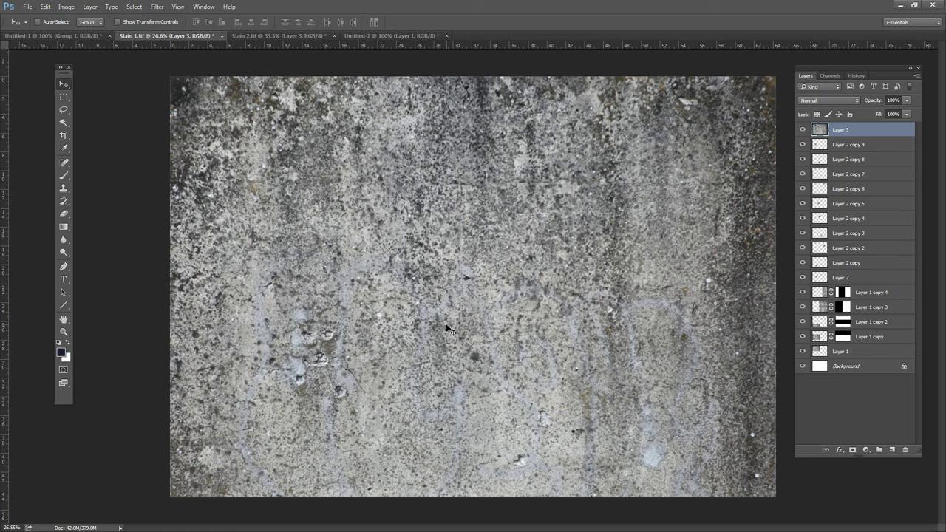
{"action": "key", "text": "ctrl+1"}
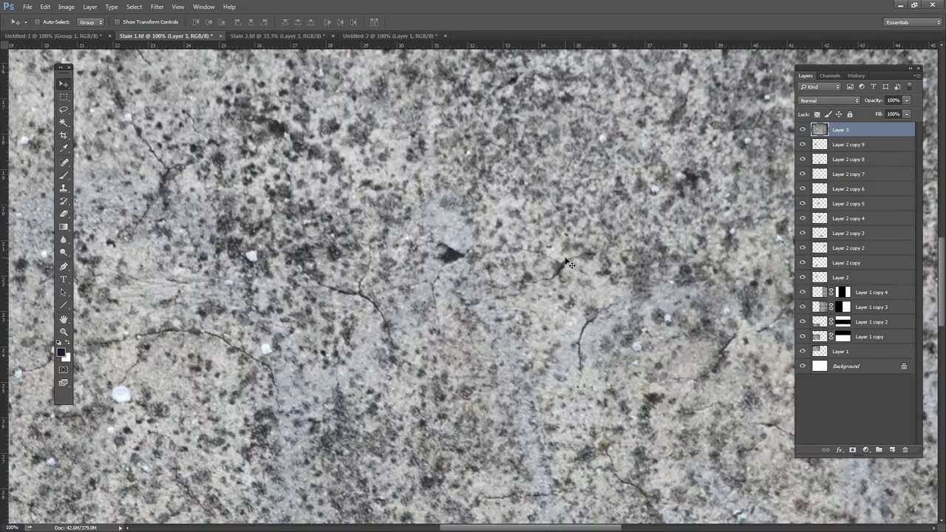
{"action": "left_click_drag", "start_coordinate": [568, 262], "coordinate": [537, 346]}
{"action": "mouse_move", "coordinate": [509, 219]}
{"action": "left_mouse_down"}
{"action": "mouse_move", "coordinate": [513, 240]}
{"action": "mouse_move", "coordinate": [507, 206]}
{"action": "left_mouse_up"}
{"action": "key", "text": "ctrl+0"}
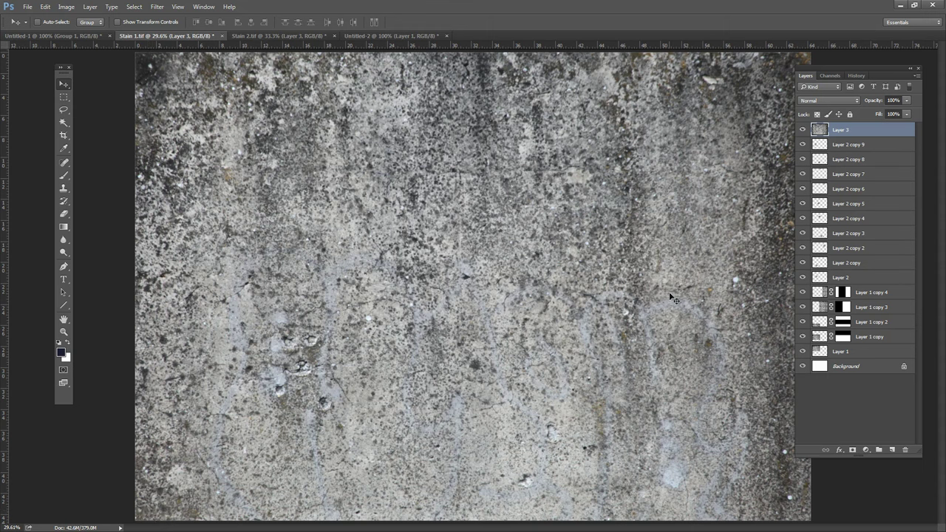
{"action": "left_click", "coordinate": [803, 130]}
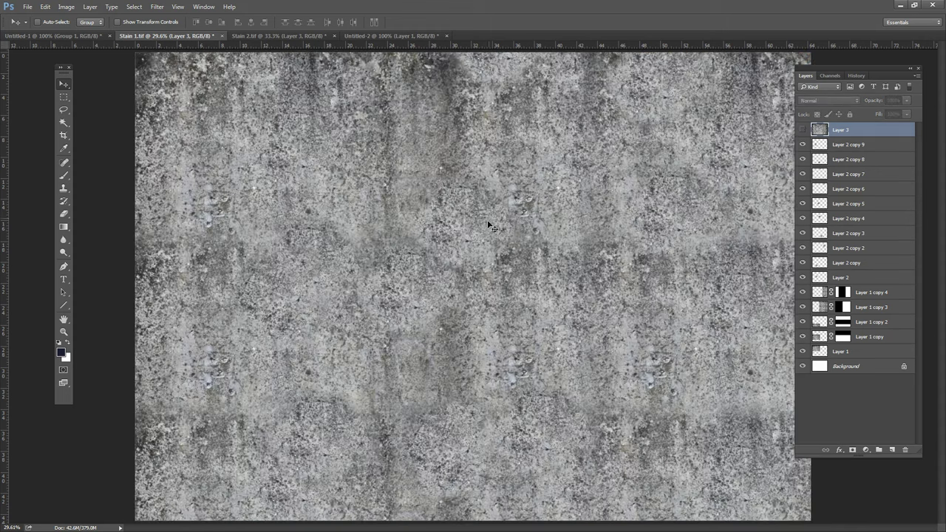
{"action": "scroll", "coordinate": [439, 274], "scroll_direction": "down", "scroll_amount": 1, "text": "alt"}
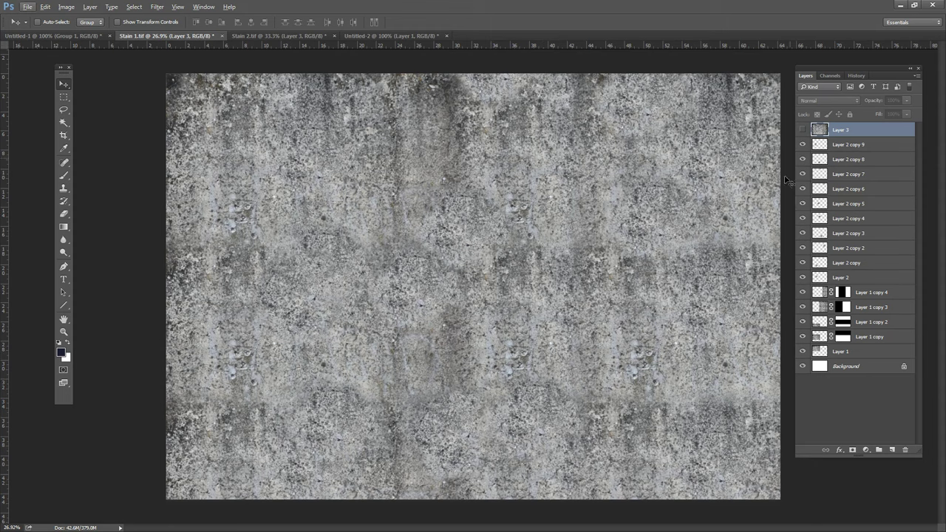
Duplicate Layer 3, hide the original, and scale the copy to about 49% in the canvas's upper-left corner
{"action": "left_click", "coordinate": [802, 130]}
{"action": "right_click", "coordinate": [833, 132]}
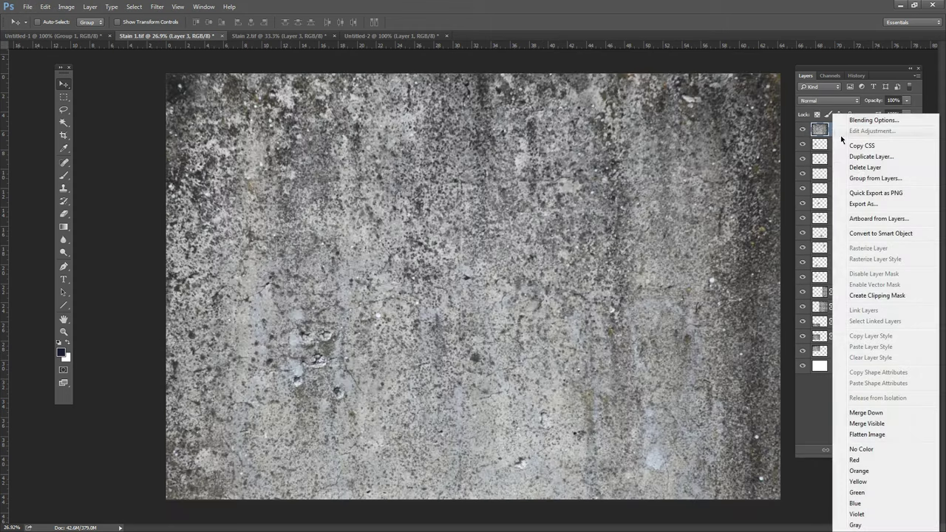
{"action": "left_click", "coordinate": [855, 158]}
{"action": "left_click", "coordinate": [446, 87]}
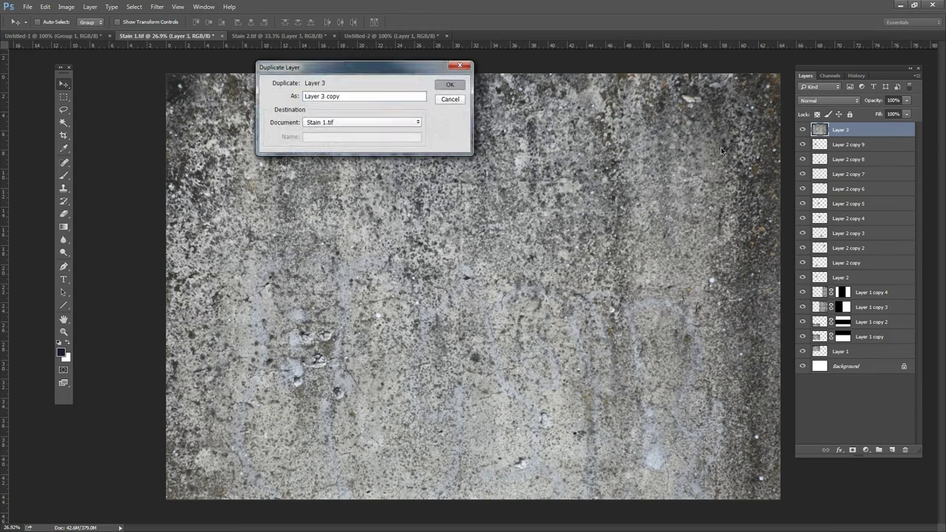
{"action": "left_click", "coordinate": [802, 145]}
{"action": "key", "text": "ctrl+t"}
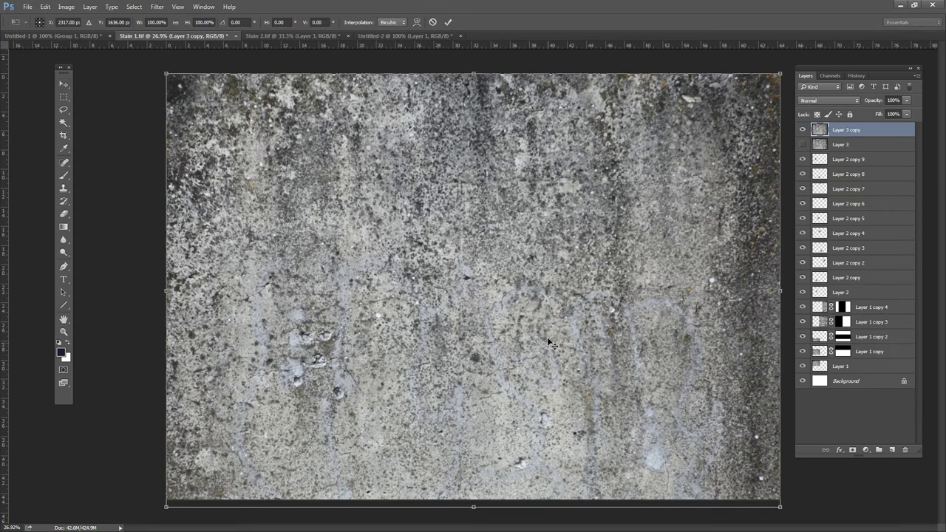
{"action": "left_click_drag", "start_coordinate": [779, 509], "coordinate": [475, 288]}
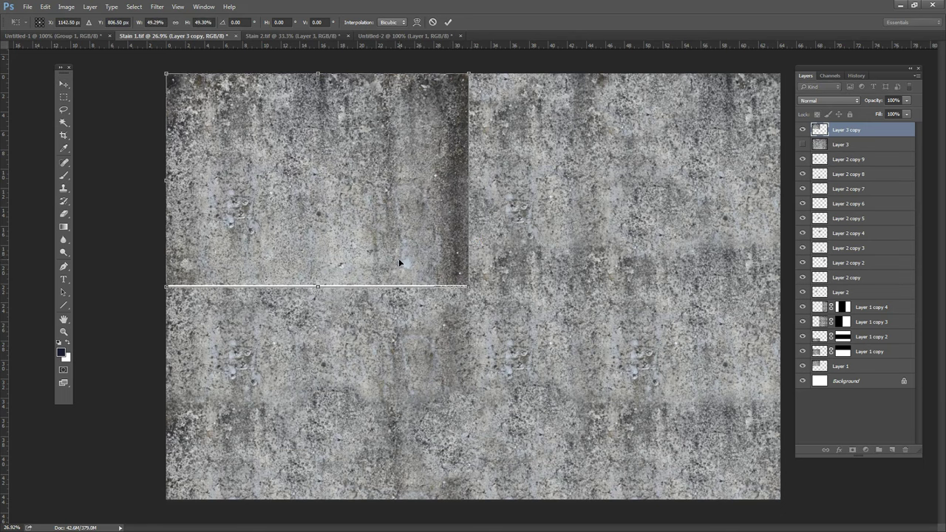
{"action": "double_click", "coordinate": [399, 258]}
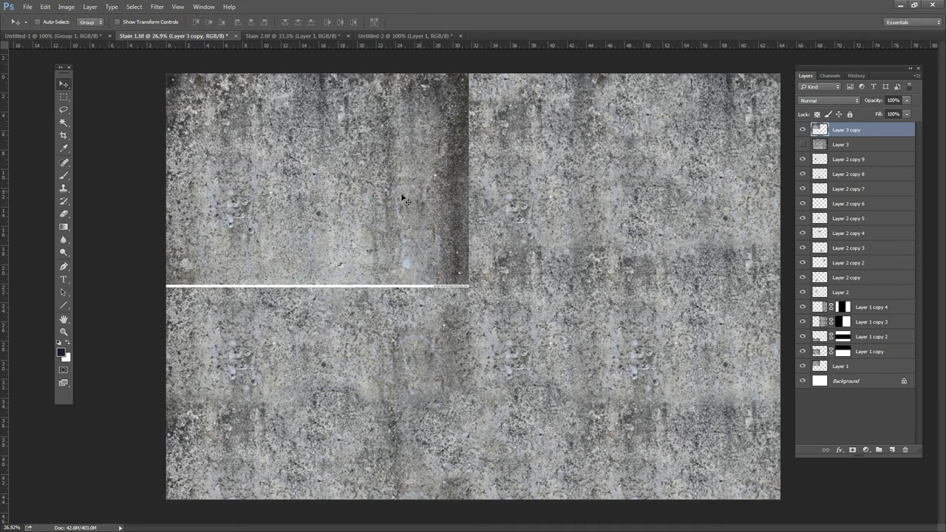
Delete the white strip along the bottom edge of the scaled concrete copy
{"action": "left_click", "coordinate": [63, 97]}
{"action": "left_click_drag", "start_coordinate": [606, 389], "coordinate": [144, 285]}
{"action": "key", "text": "Delete"}
{"action": "key", "text": "ctrl+d"}
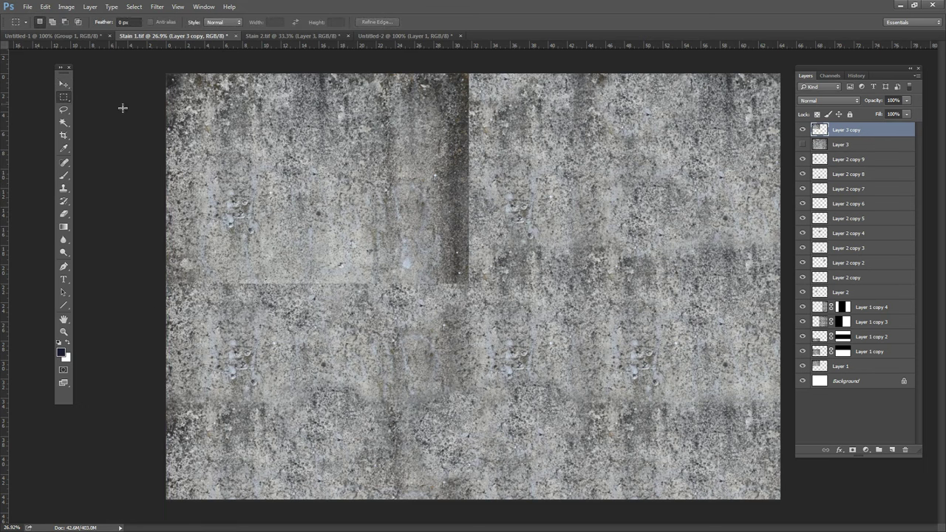
Duplicate the scaled concrete tile downward with a slight overlap and blend its top seam using a black-to-white gradient layer mask
{"action": "left_click", "coordinate": [63, 83]}
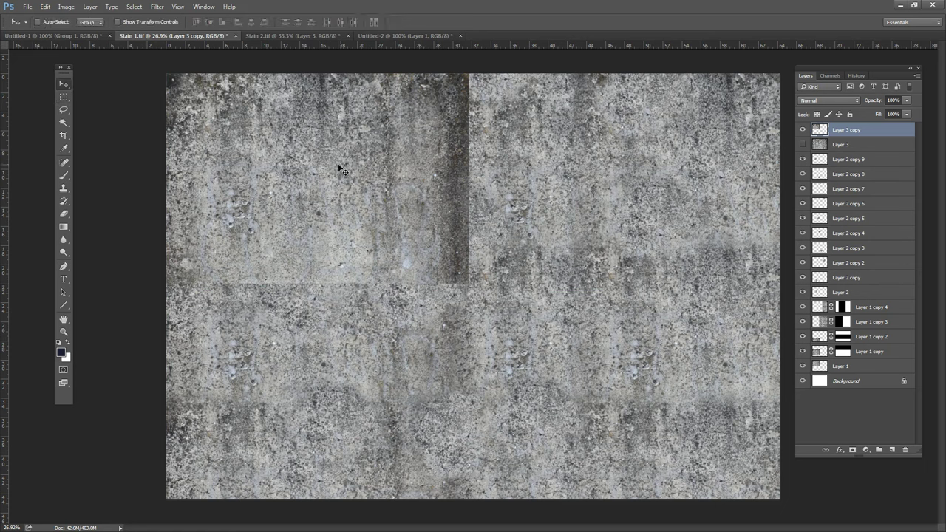
{"action": "left_click_drag", "start_coordinate": [354, 158], "coordinate": [338, 303], "text": "alt"}
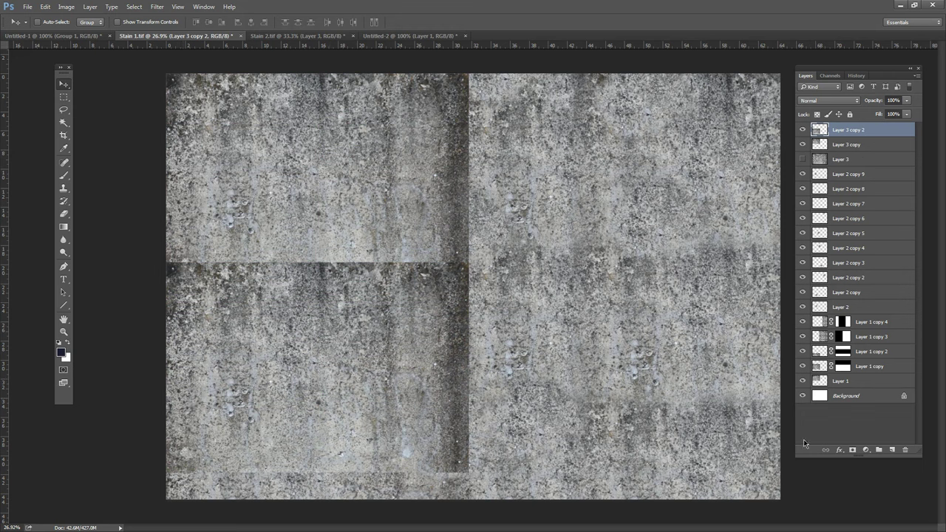
{"action": "left_click", "coordinate": [852, 451]}
{"action": "left_click", "coordinate": [63, 226]}
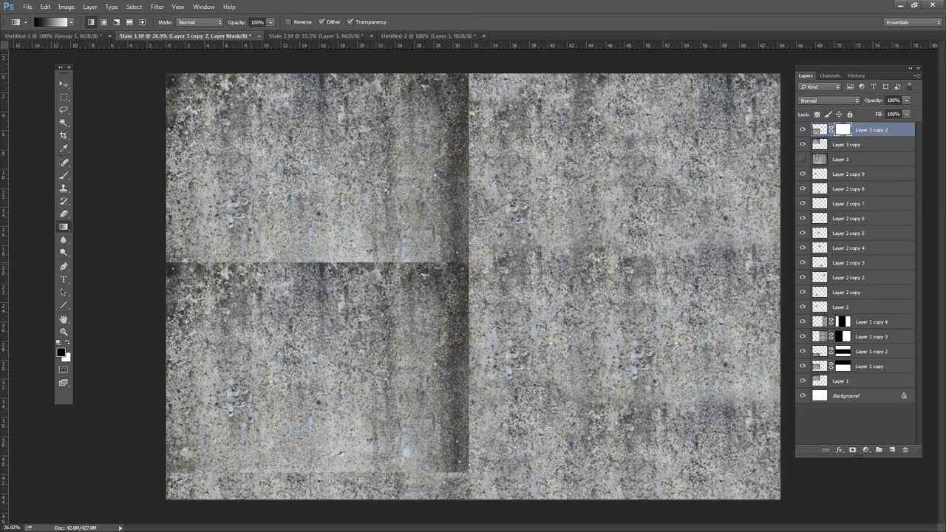
{"action": "left_click_drag", "start_coordinate": [251, 268], "coordinate": [251, 281]}
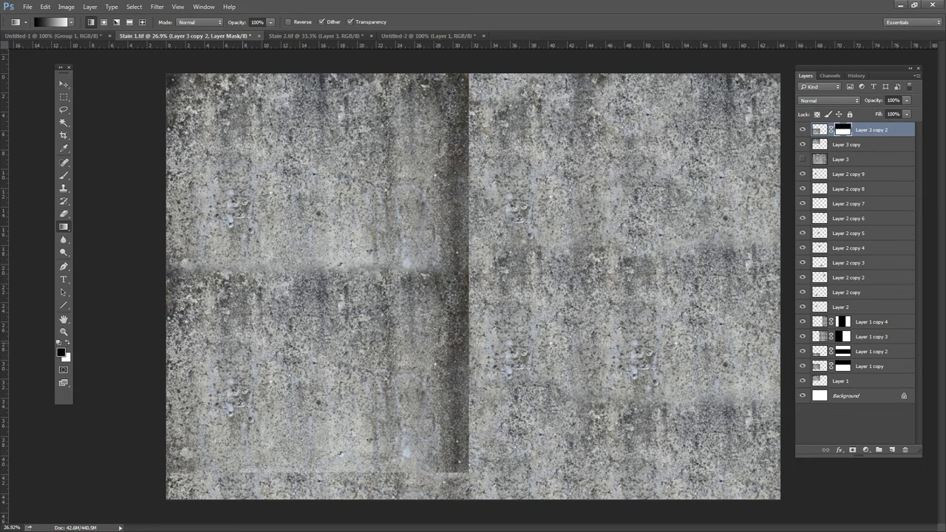
Hide both scaled concrete copies in Stain 1.tif, and hide Layer 3 in Stain 2.tif to expose its tiled texture
{"action": "left_click", "coordinate": [64, 84]}
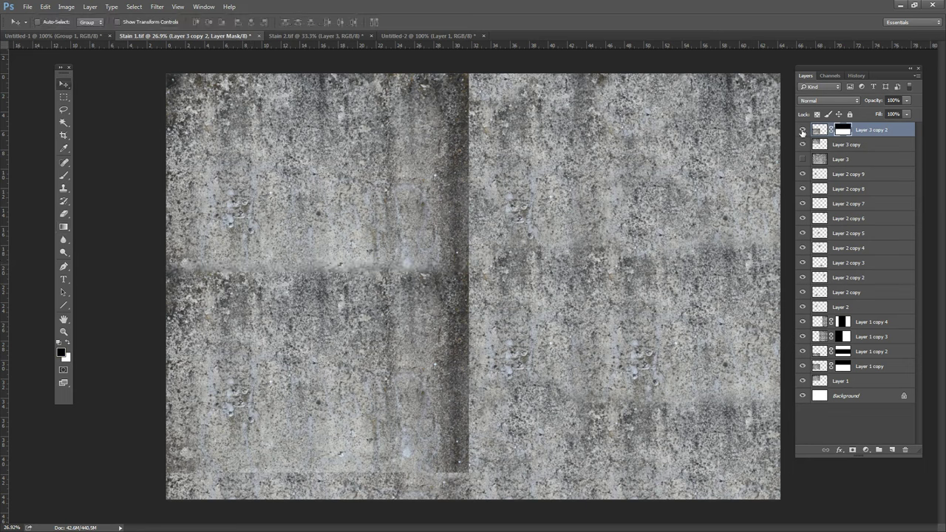
{"action": "left_click", "coordinate": [803, 130]}
{"action": "left_click", "coordinate": [803, 145]}
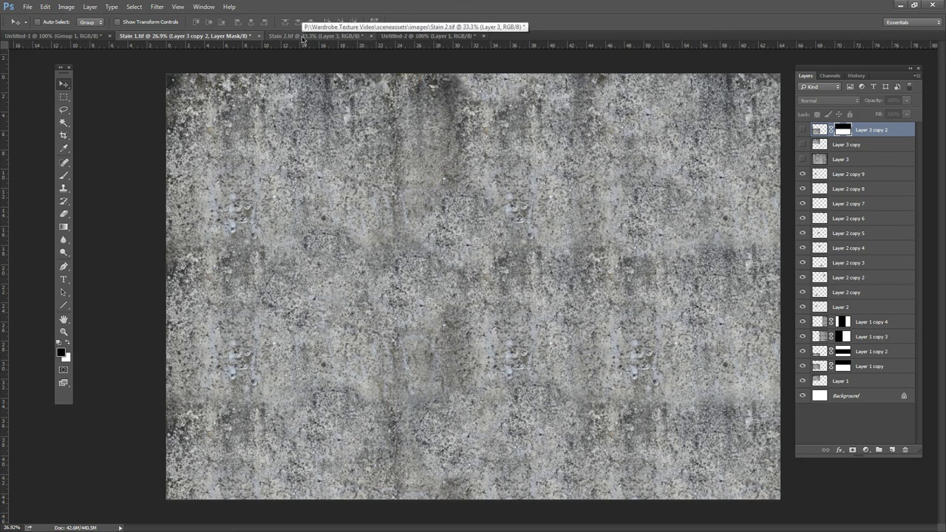
{"action": "left_click", "coordinate": [321, 37]}
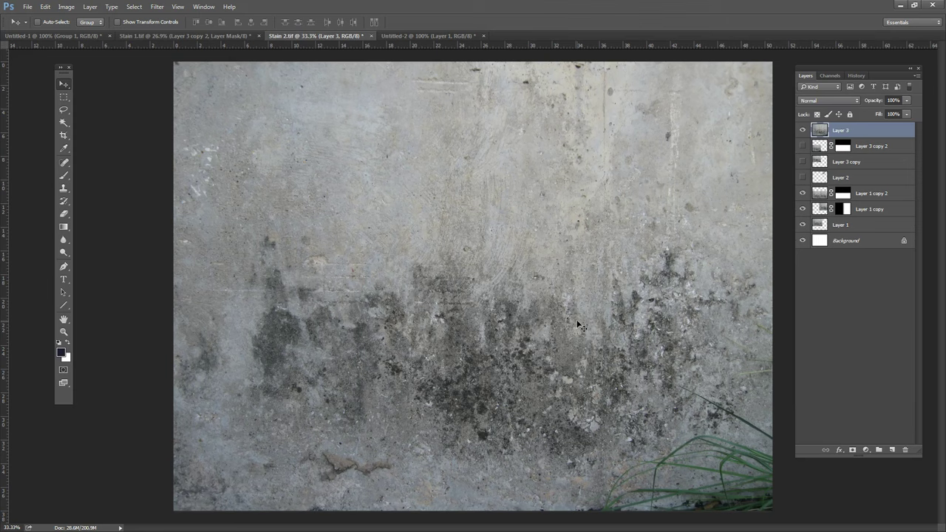
{"action": "left_click", "coordinate": [803, 131]}
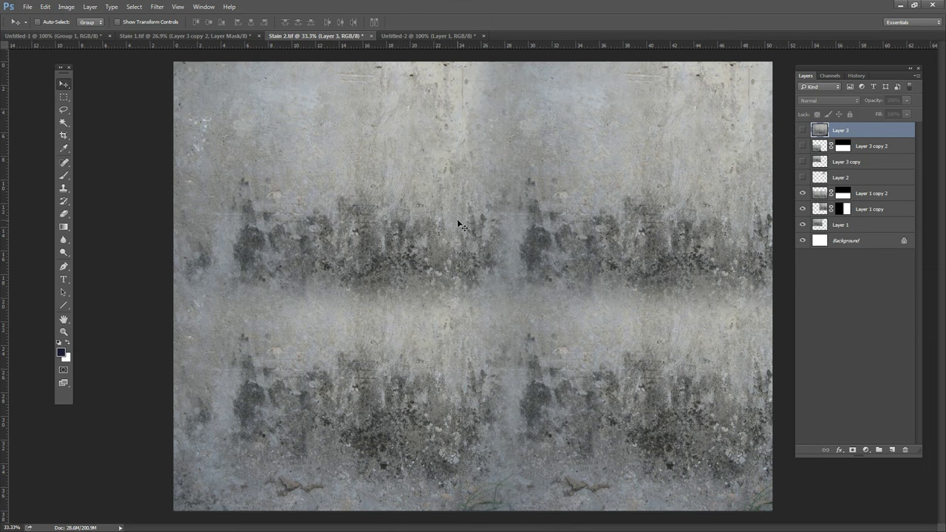
Copy the entire Stain 1.tif canvas merged and paste it into a new document
{"action": "left_click", "coordinate": [177, 35]}
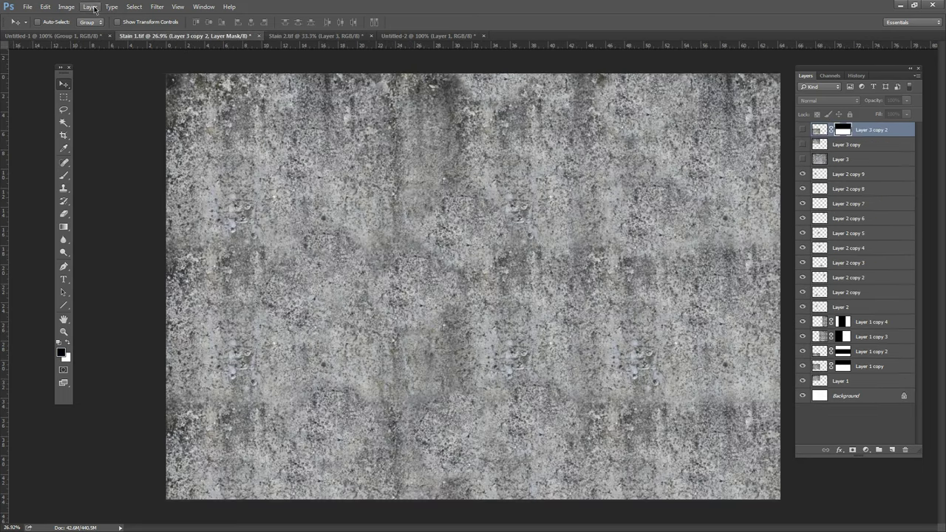
{"action": "left_click", "coordinate": [135, 7]}
{"action": "left_click", "coordinate": [140, 21]}
{"action": "left_click", "coordinate": [45, 7]}
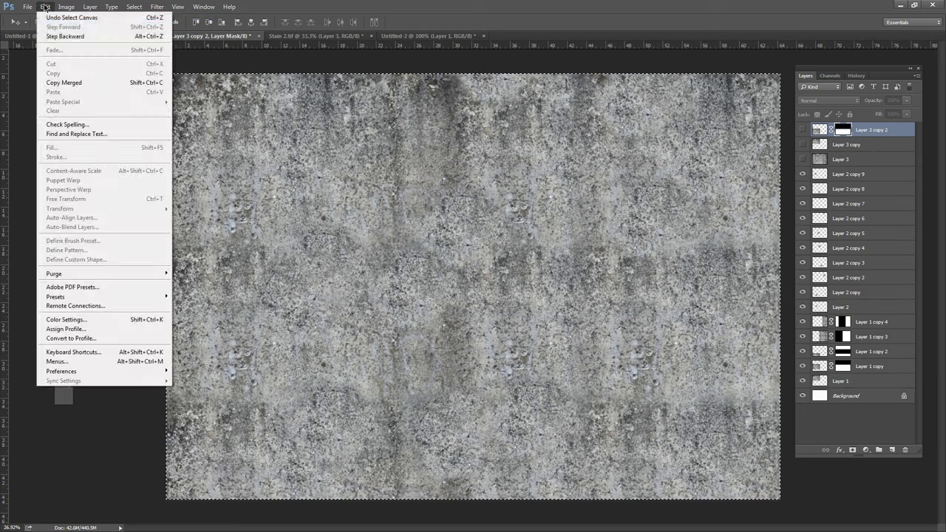
{"action": "left_click", "coordinate": [65, 82]}
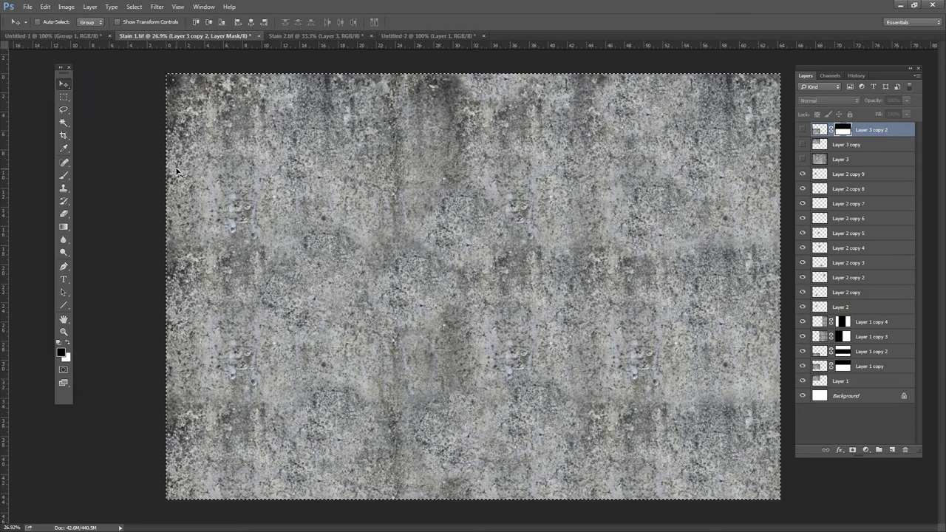
{"action": "left_click_drag", "start_coordinate": [176, 171], "coordinate": [181, 174]}
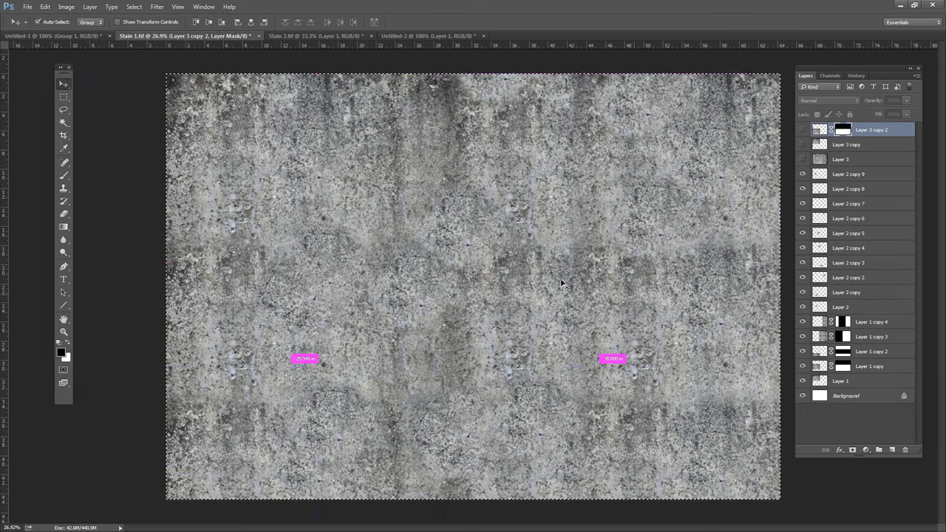
{"action": "left_click_drag", "start_coordinate": [645, 338], "coordinate": [645, 338]}
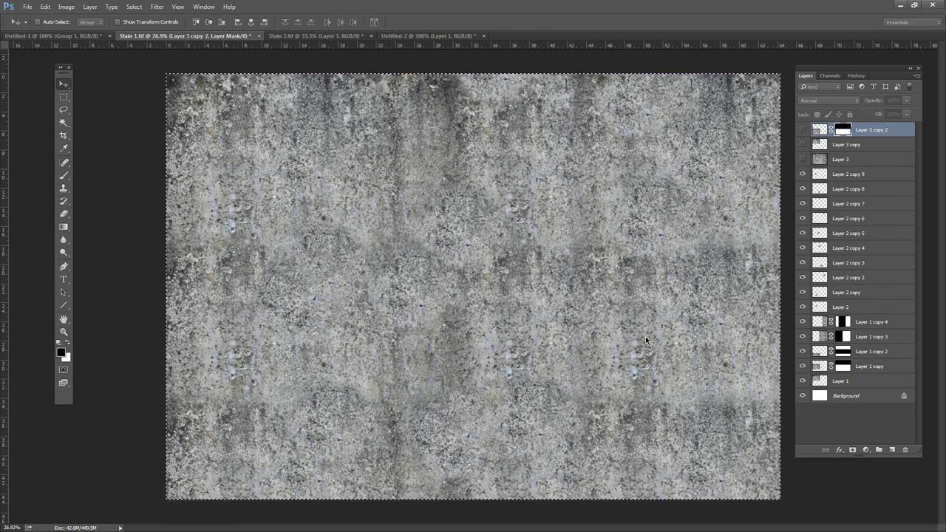
{"action": "key", "text": "ctrl+alt+n"}
{"action": "key", "text": "ctrl+v"}
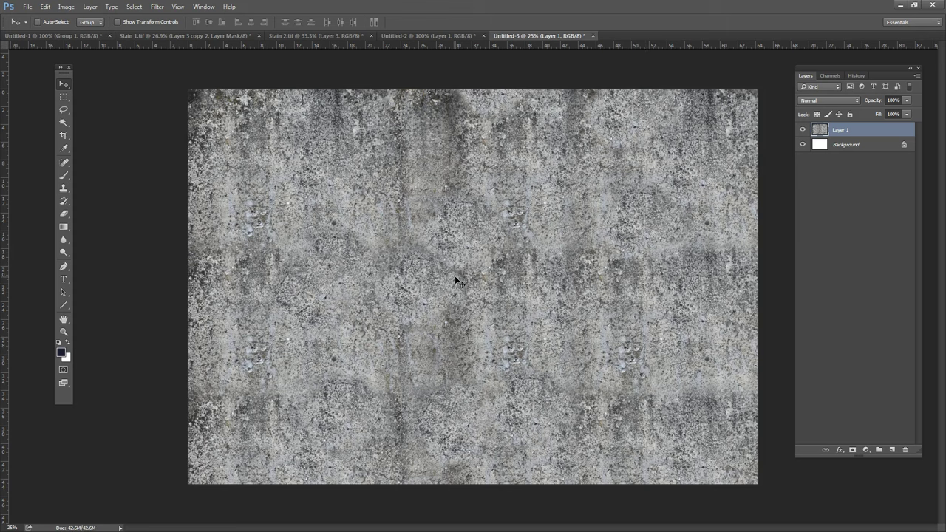
Reduce the new document's image size to 30 percent
{"action": "scroll", "coordinate": [456, 280], "scroll_direction": "up", "scroll_amount": 1, "text": "alt"}
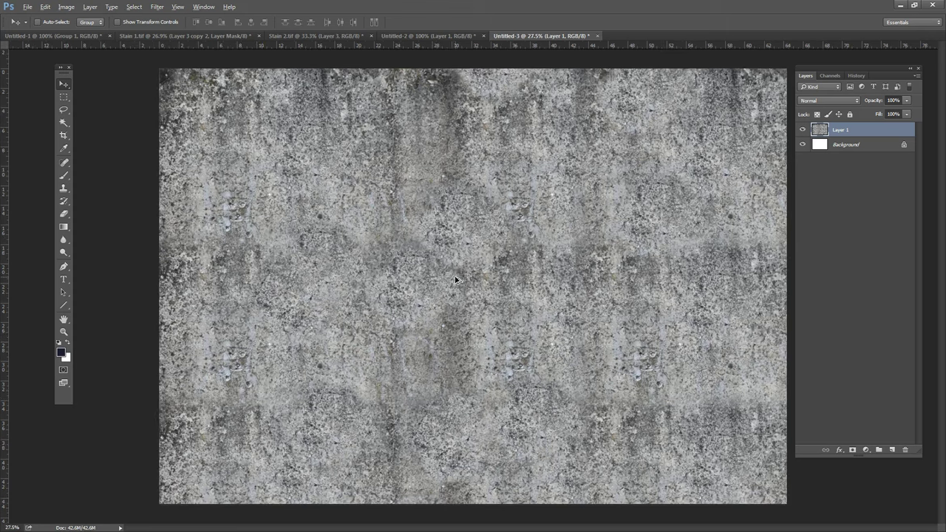
{"action": "scroll", "coordinate": [456, 281], "scroll_direction": "up", "scroll_amount": 1, "text": "alt"}
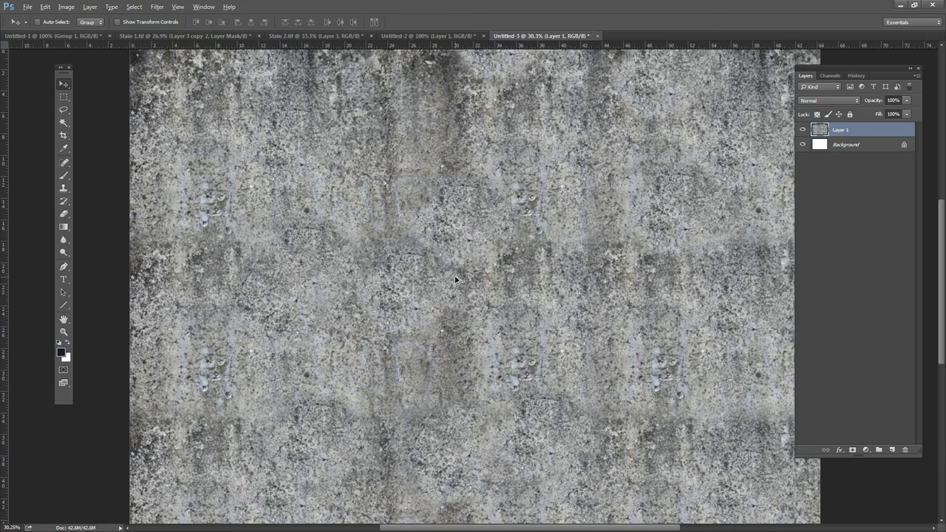
{"action": "scroll", "coordinate": [456, 280], "scroll_direction": "up", "scroll_amount": 1, "text": "alt"}
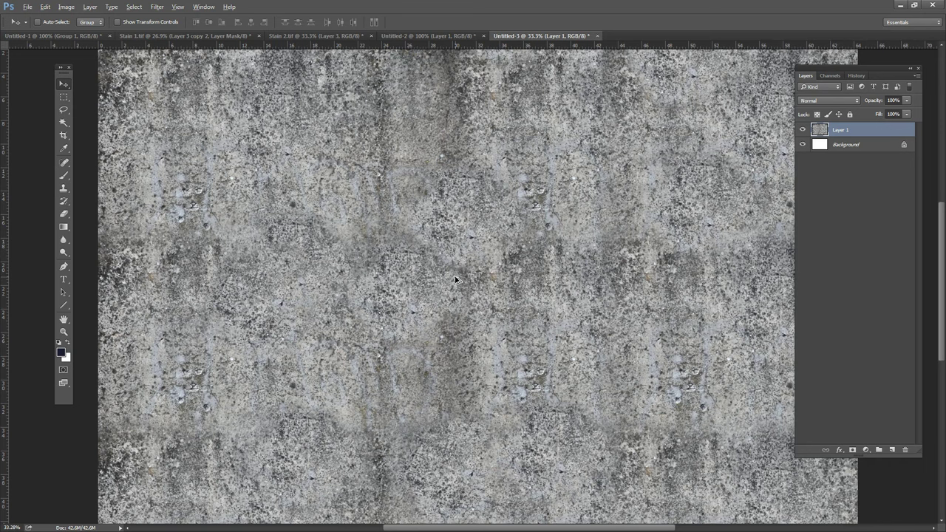
{"action": "key", "text": "alt"}
{"action": "left_click", "coordinate": [71, 8]}
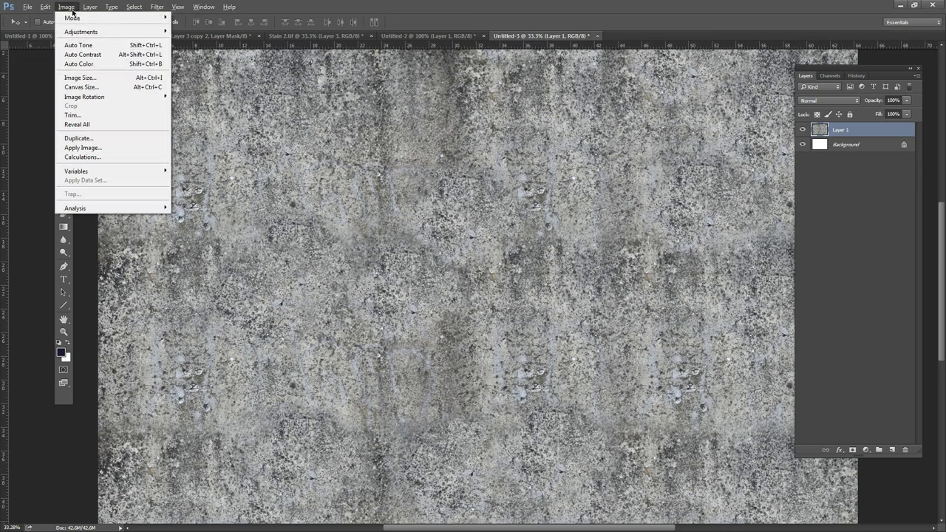
{"action": "left_click", "coordinate": [80, 78]}
{"action": "left_click", "coordinate": [399, 248]}
{"action": "left_click", "coordinate": [397, 248]}
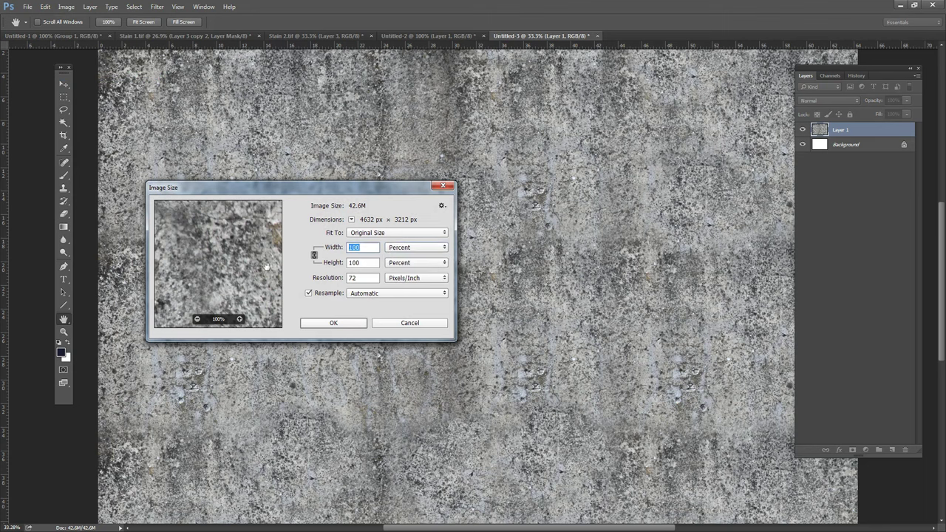
{"action": "type", "text": "30"}
{"action": "key", "text": "Return"}
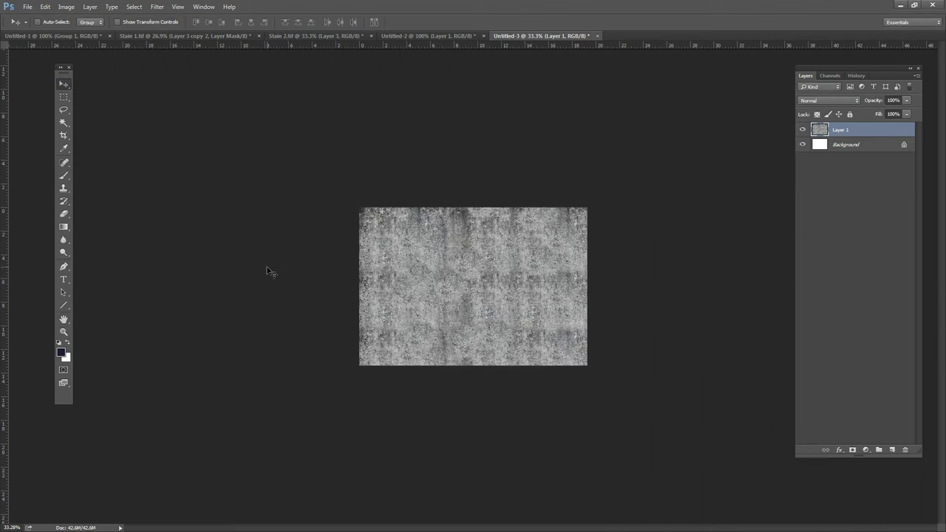
Examine the reduced texture at 100% and revisit the Stain 1.tif and wardrobe render documents for comparison
{"action": "key", "text": "ctrl+1"}
{"action": "left_click_drag", "start_coordinate": [706, 177], "coordinate": [580, 186]}
{"action": "left_click_drag", "start_coordinate": [525, 323], "coordinate": [482, 359]}
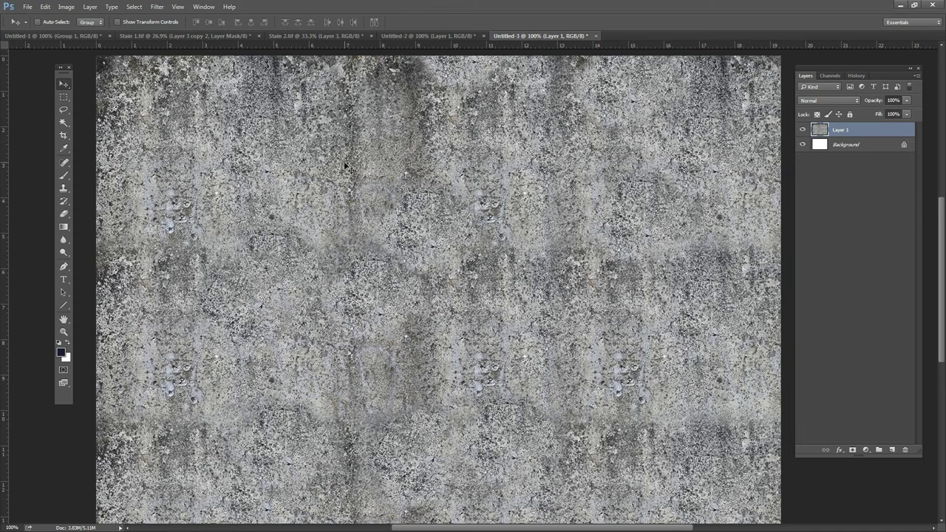
{"action": "left_click", "coordinate": [149, 38]}
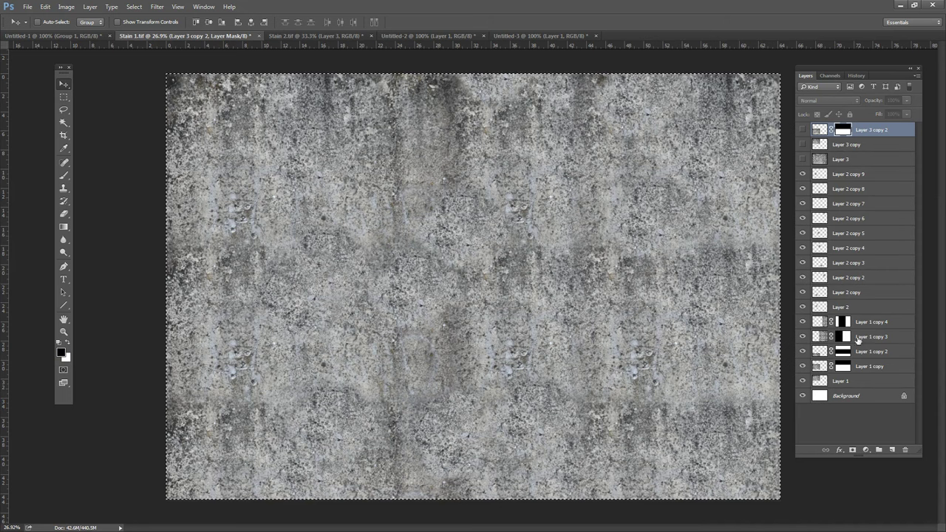
{"action": "left_click", "coordinate": [456, 38]}
{"action": "left_click", "coordinate": [520, 37]}
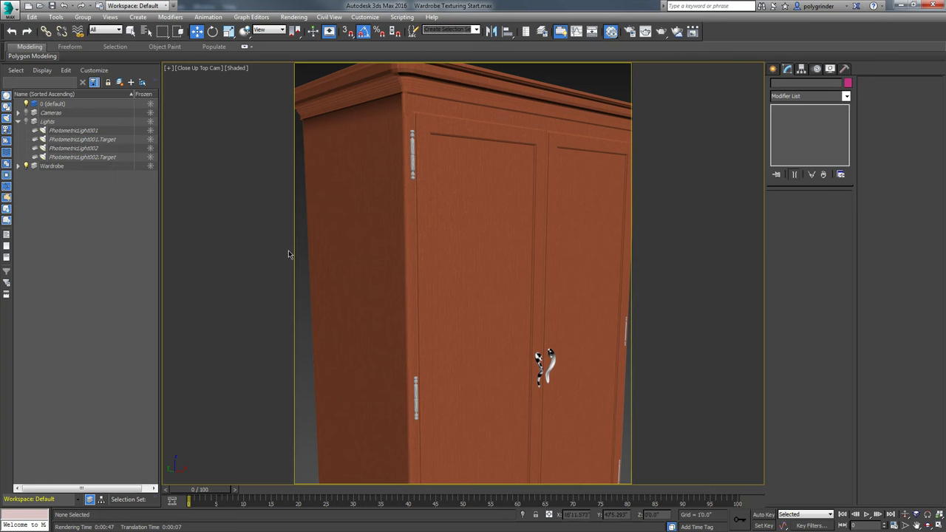
Delete the Standard material and its checker map from the wardrobe's material view, and move the Andiroba bitmap node clear of the wood material
{"action": "left_click", "coordinate": [521, 216]}
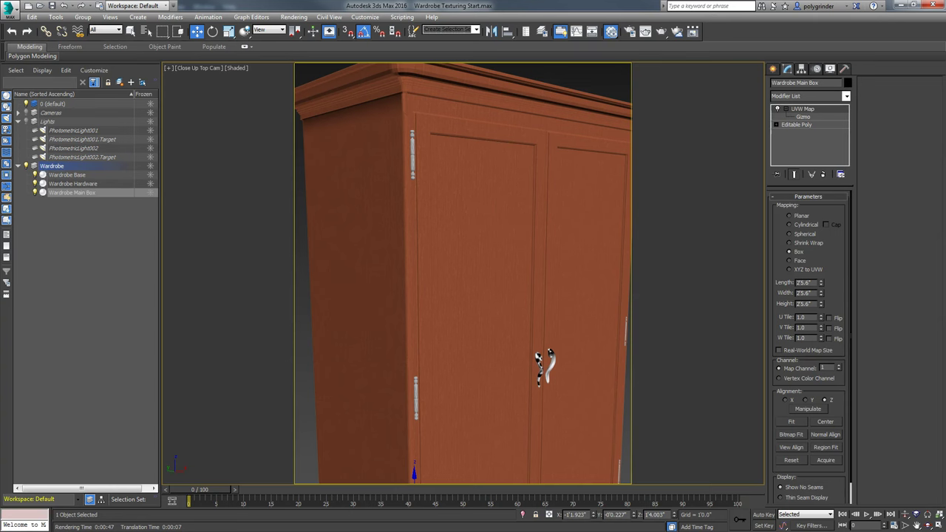
{"action": "key", "text": "m"}
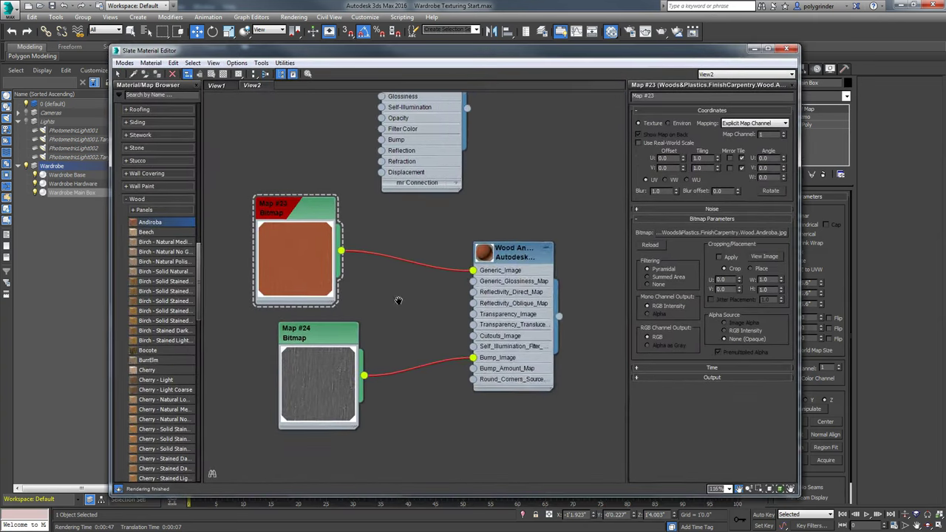
{"action": "scroll", "coordinate": [398, 301], "scroll_direction": "down", "scroll_amount": 2}
{"action": "scroll", "coordinate": [521, 157], "scroll_direction": "down", "scroll_amount": 1}
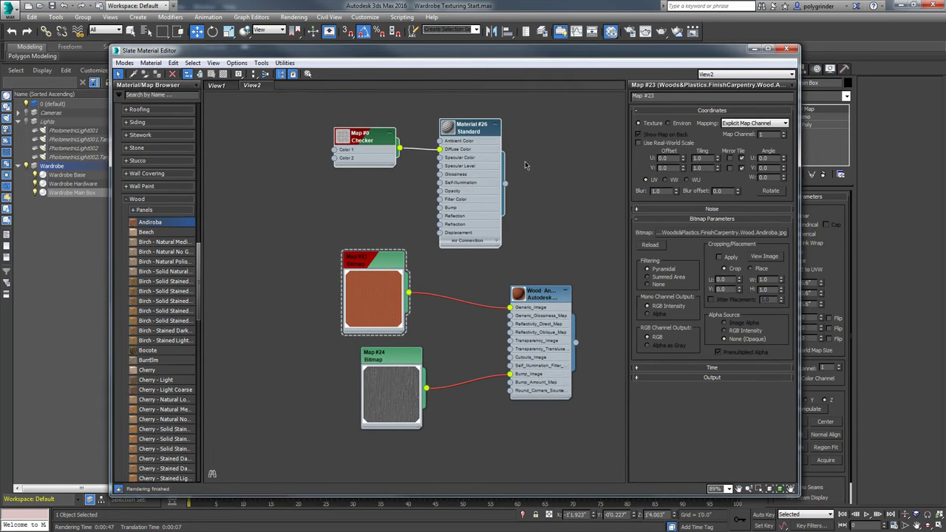
{"action": "key", "text": "Delete"}
{"action": "key", "text": "z"}
{"action": "left_click_drag", "start_coordinate": [361, 194], "coordinate": [344, 124]}
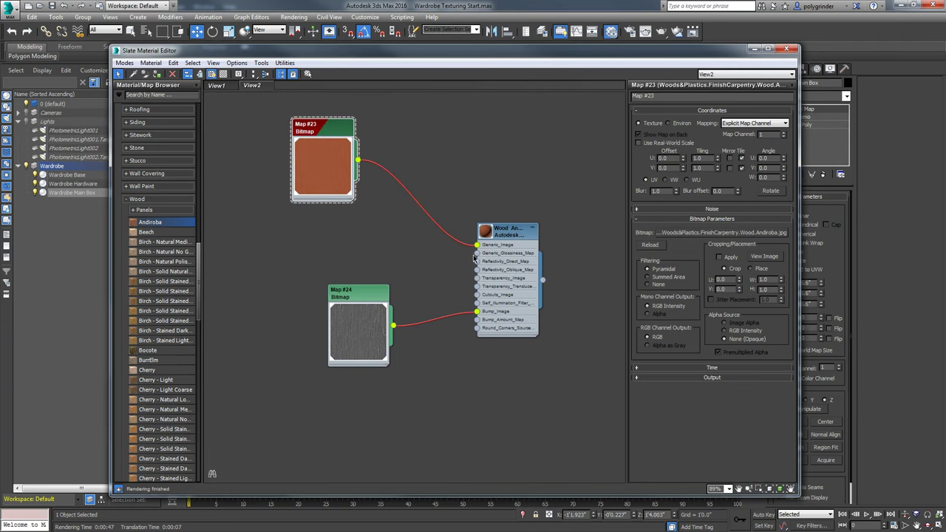
Insert a Composite map into the wood material's Generic_Image slot with the Andiroba bitmap as Layer 1, and enlarge the Composite preview
{"action": "left_click_drag", "start_coordinate": [476, 245], "coordinate": [426, 247]}
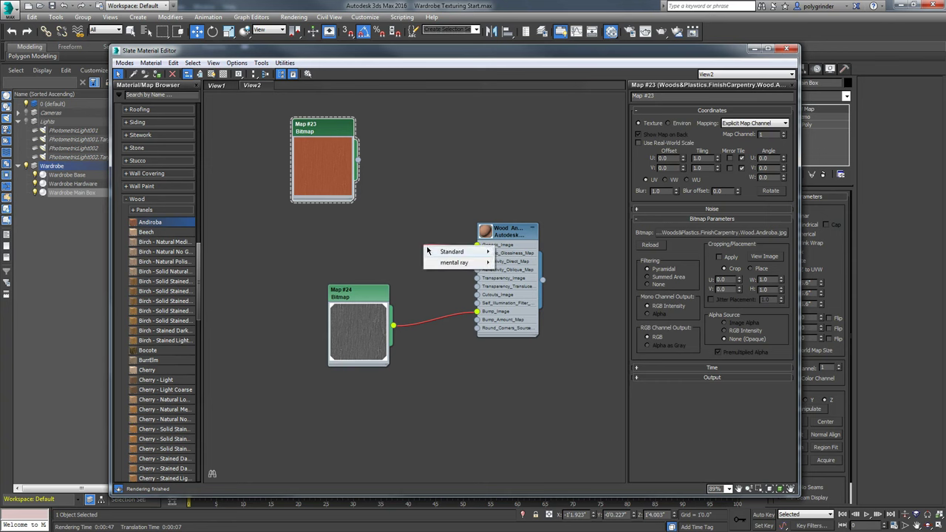
{"action": "mouse_move", "coordinate": [444, 253]}
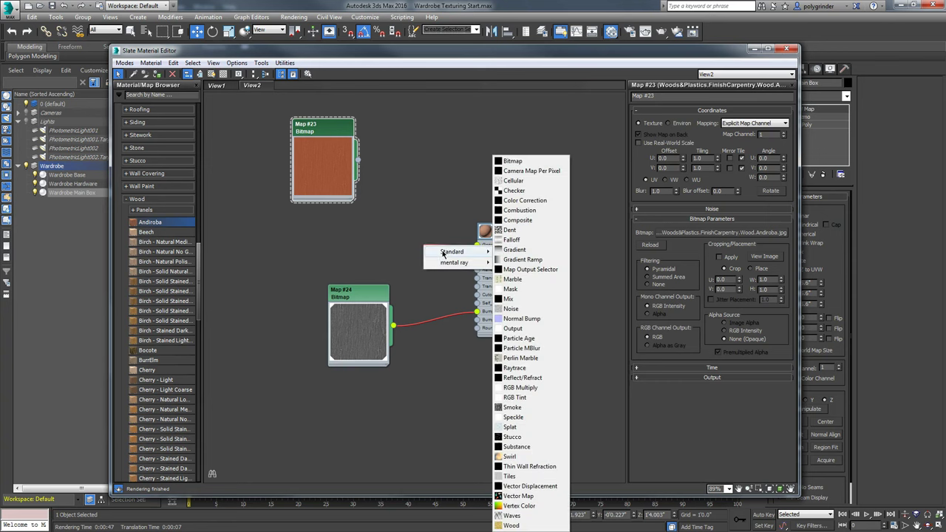
{"action": "left_click", "coordinate": [523, 221]}
{"action": "left_click_drag", "start_coordinate": [415, 241], "coordinate": [410, 192]}
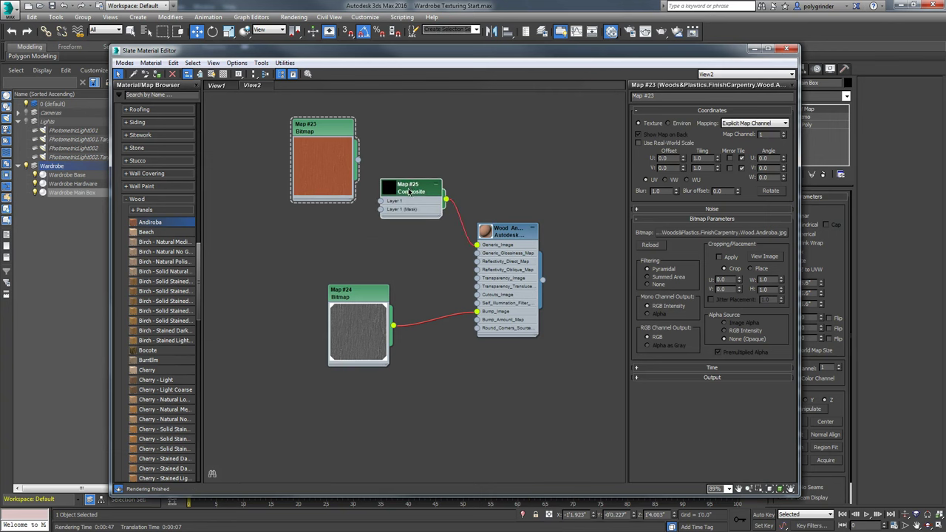
{"action": "left_click_drag", "start_coordinate": [336, 125], "coordinate": [373, 165]}
{"action": "double_click", "coordinate": [372, 199]}
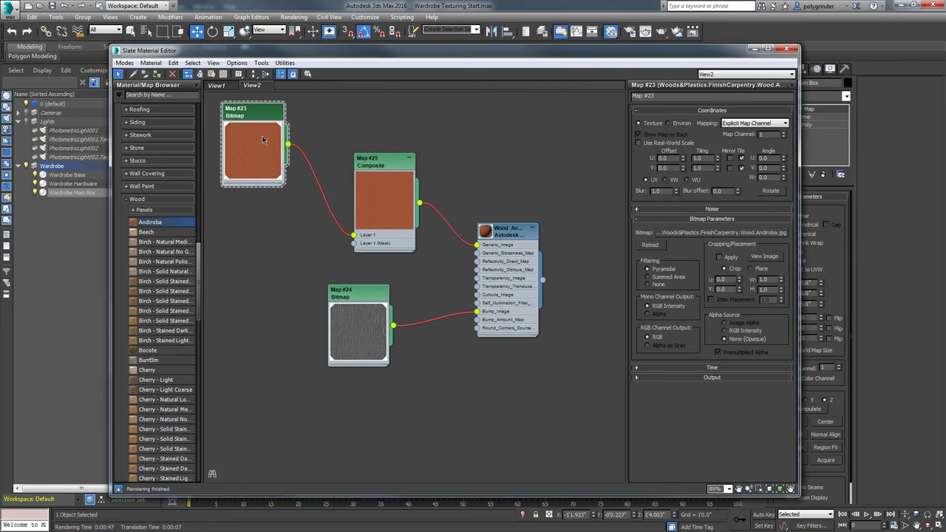
{"action": "left_click_drag", "start_coordinate": [263, 140], "coordinate": [272, 182]}
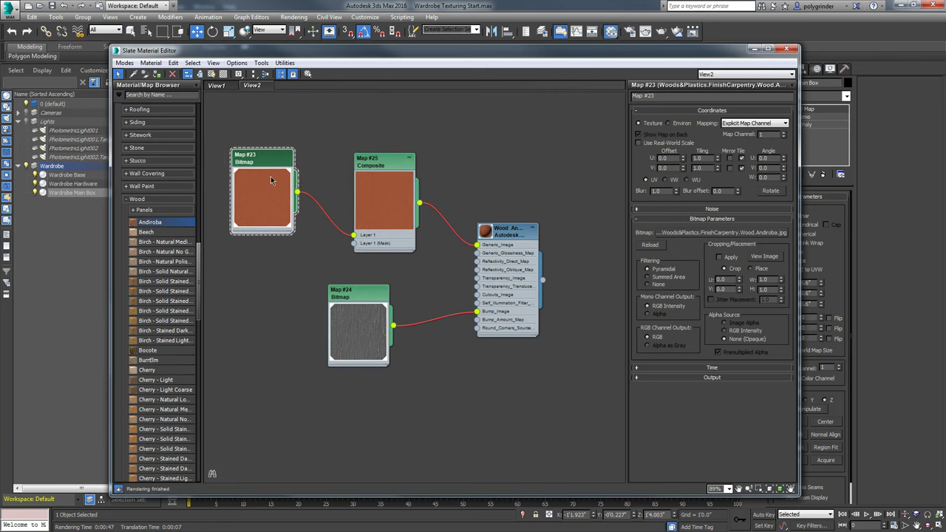
Add a second layer to the Composite map and place a copy of the Andiroba bitmap node below the original
{"action": "double_click", "coordinate": [381, 167]}
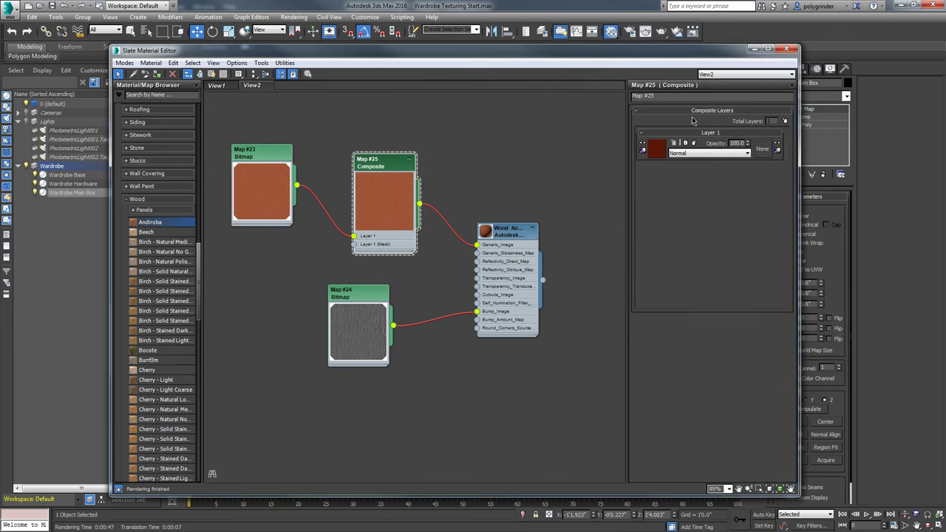
{"action": "left_click", "coordinate": [785, 122]}
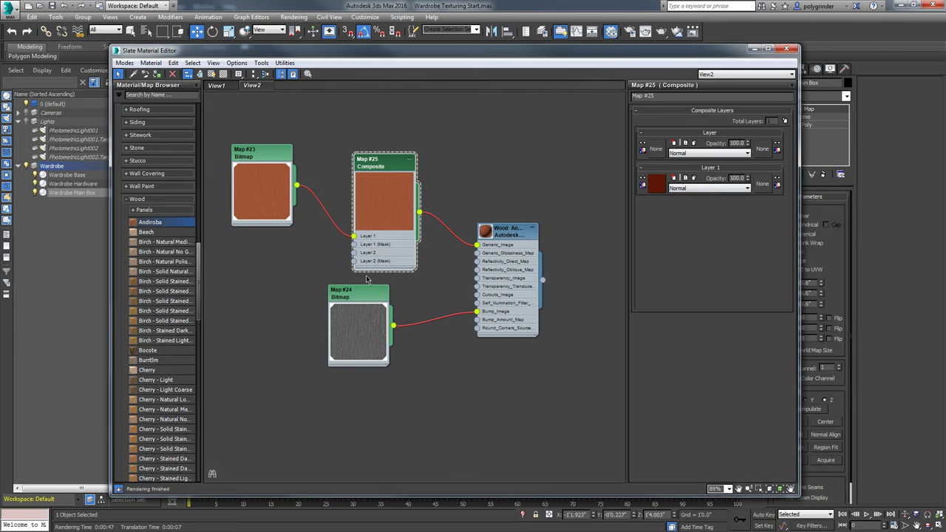
{"action": "left_click_drag", "start_coordinate": [384, 167], "coordinate": [403, 132]}
{"action": "left_click_drag", "start_coordinate": [255, 151], "coordinate": [260, 231]}
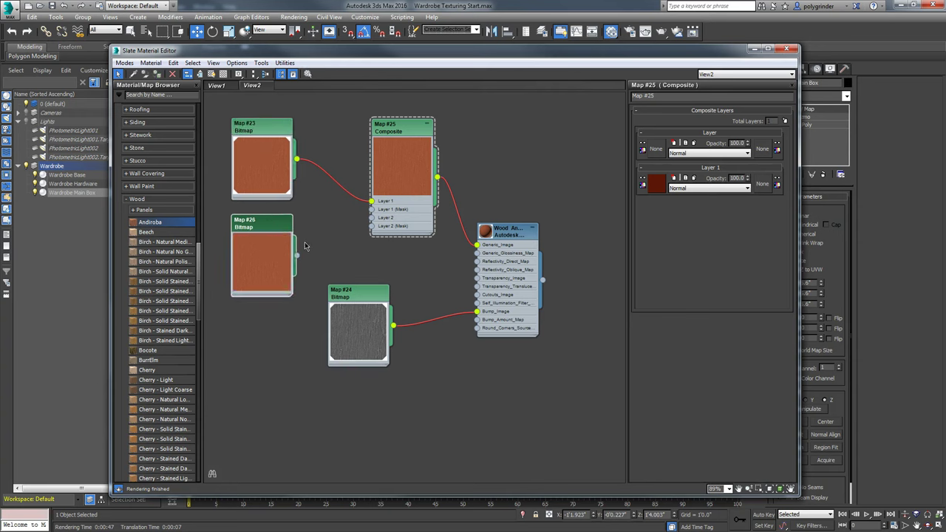
{"action": "mouse_move", "coordinate": [259, 229]}
{"action": "left_mouse_down"}
{"action": "mouse_move", "coordinate": [257, 211]}
{"action": "mouse_move", "coordinate": [255, 225]}
{"action": "left_mouse_up"}
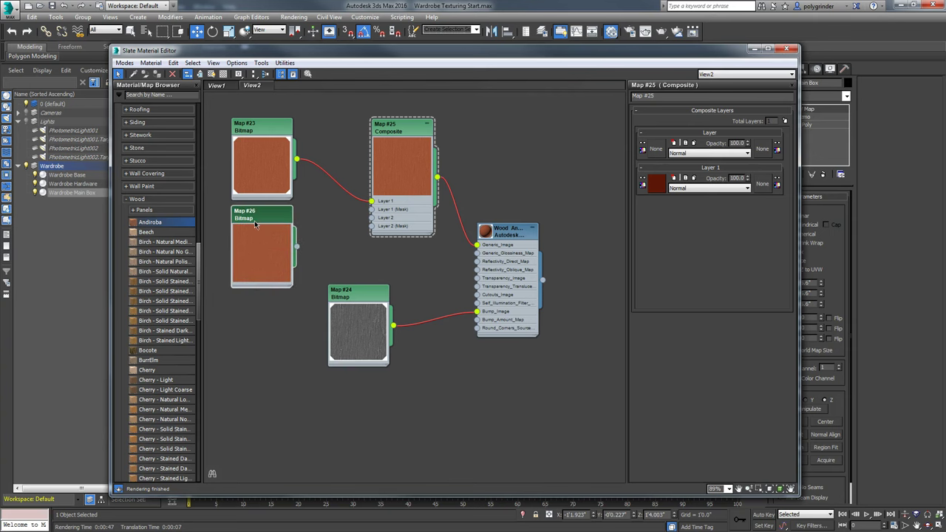
Load Stain 1.tga from the sceneassets images folder into the copied bitmap node and preview the full image
{"action": "double_click", "coordinate": [266, 216]}
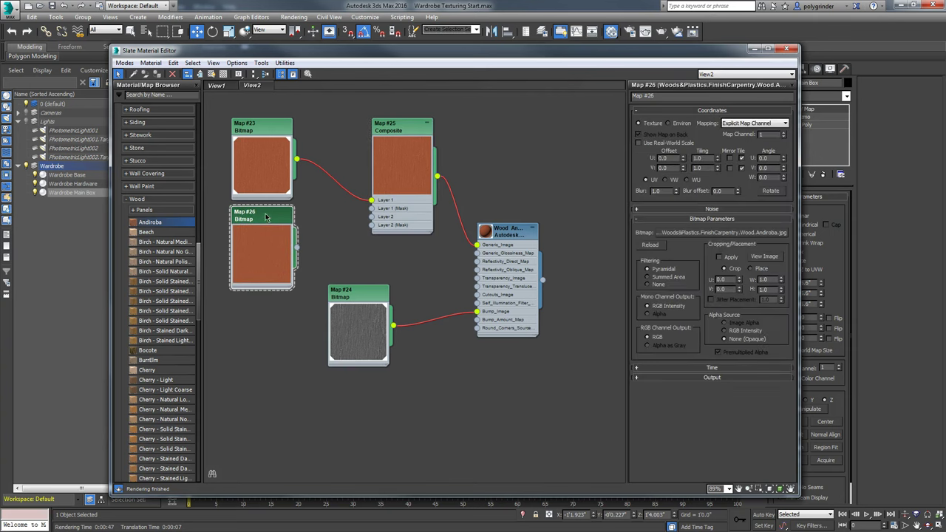
{"action": "left_click", "coordinate": [716, 235]}
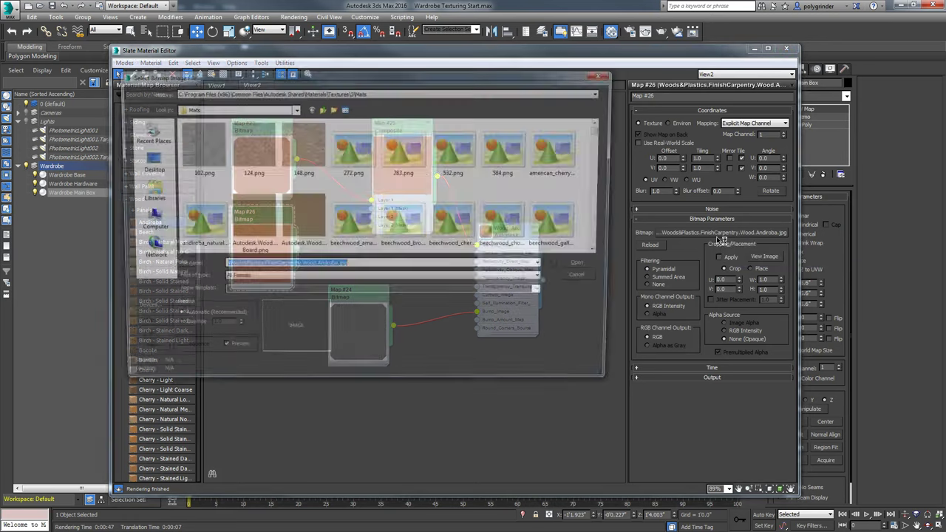
{"action": "left_click", "coordinate": [288, 94]}
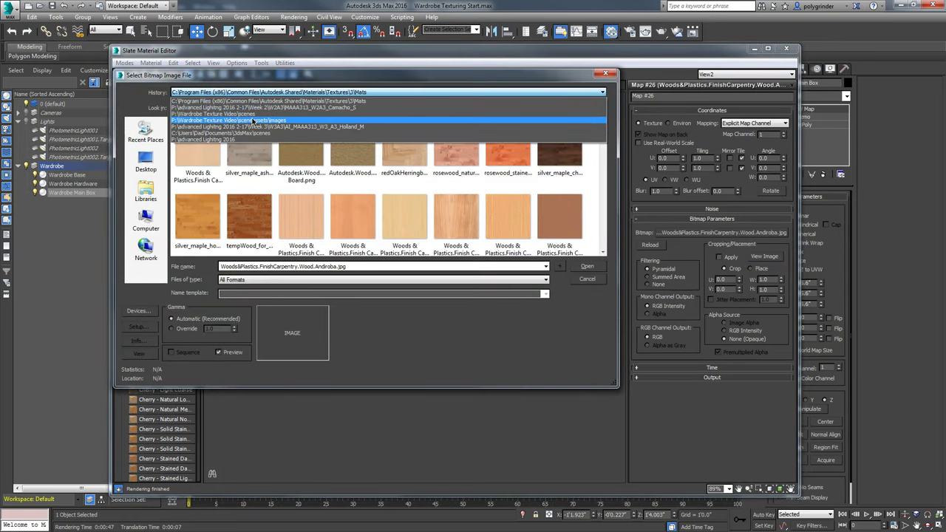
{"action": "left_click", "coordinate": [254, 120]}
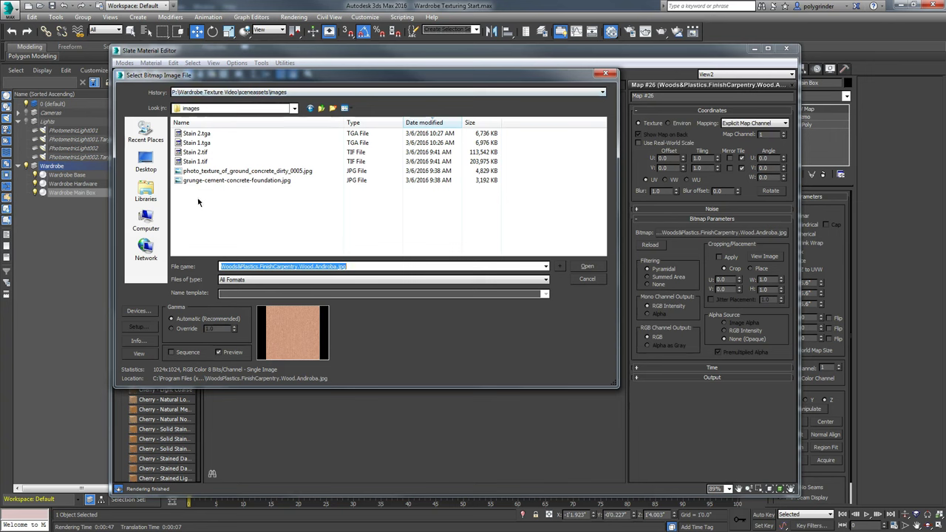
{"action": "left_click", "coordinate": [198, 144]}
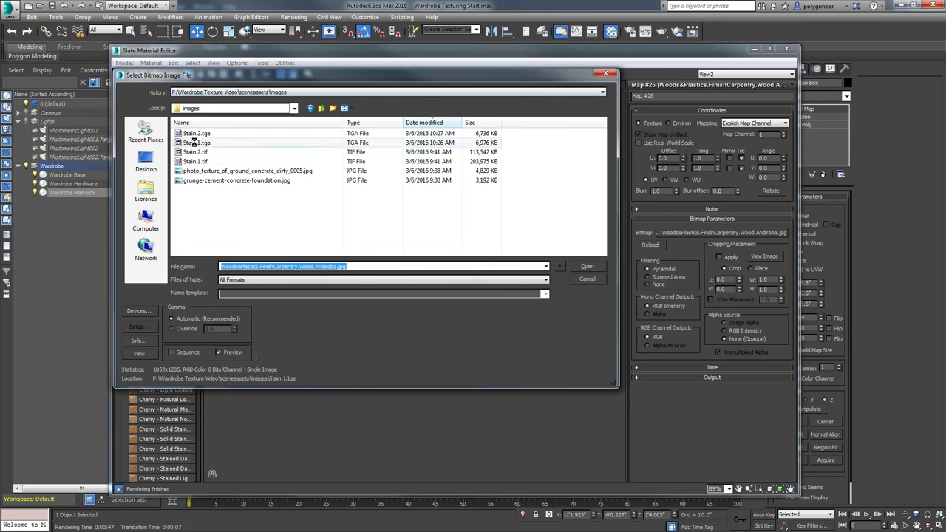
{"action": "left_click", "coordinate": [586, 268]}
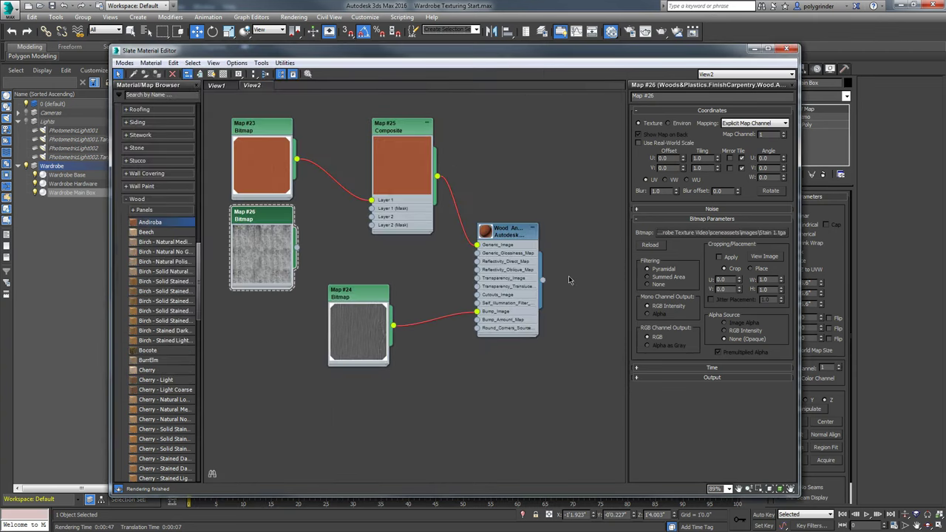
{"action": "left_click", "coordinate": [765, 257]}
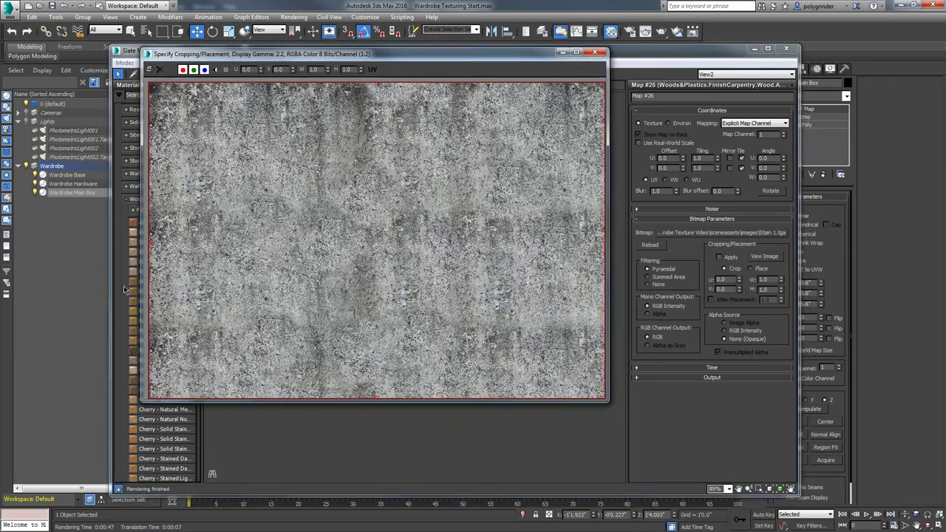
{"action": "left_click", "coordinate": [597, 53]}
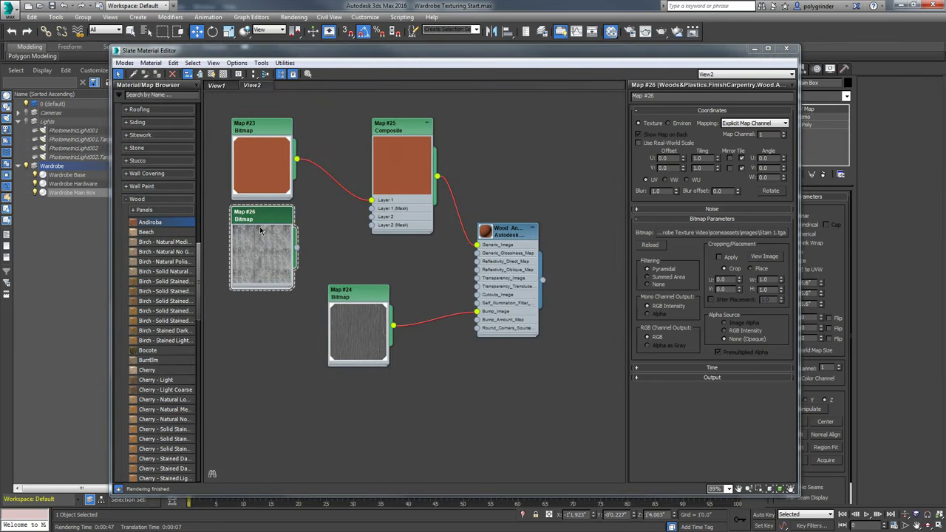
Connect the Stain 1 bitmap to Layer 2 of the Composite map and space out the bitmap nodes
{"action": "left_click_drag", "start_coordinate": [309, 253], "coordinate": [371, 216]}
{"action": "scroll", "coordinate": [397, 252], "scroll_direction": "up", "scroll_amount": 2}
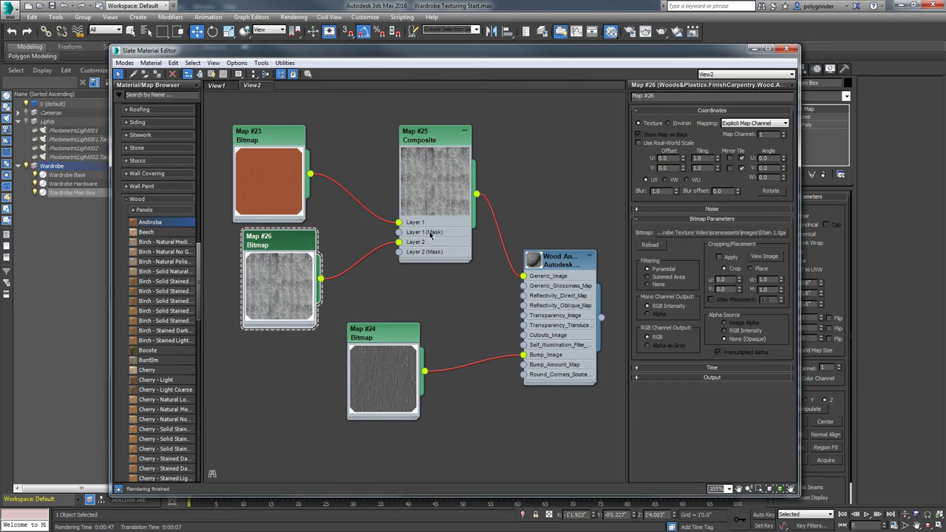
{"action": "double_click", "coordinate": [430, 140]}
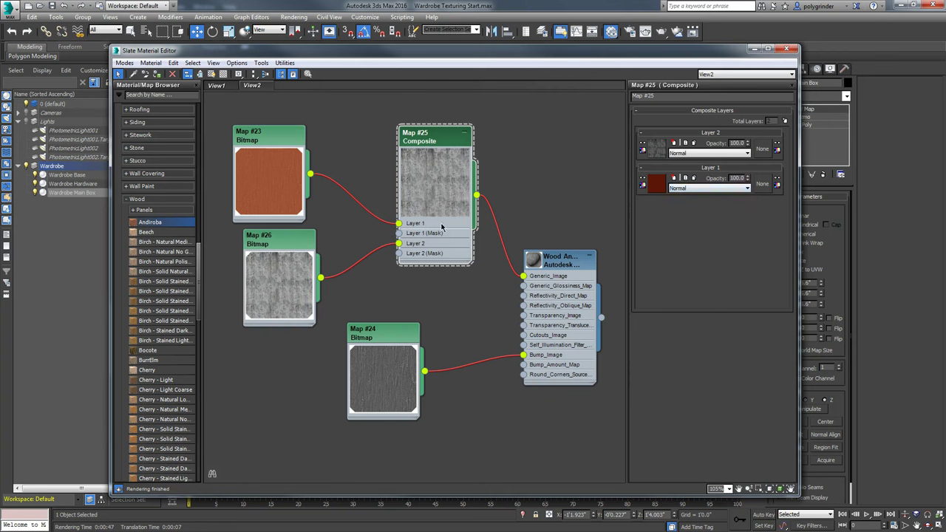
{"action": "left_click_drag", "start_coordinate": [385, 342], "coordinate": [384, 384]}
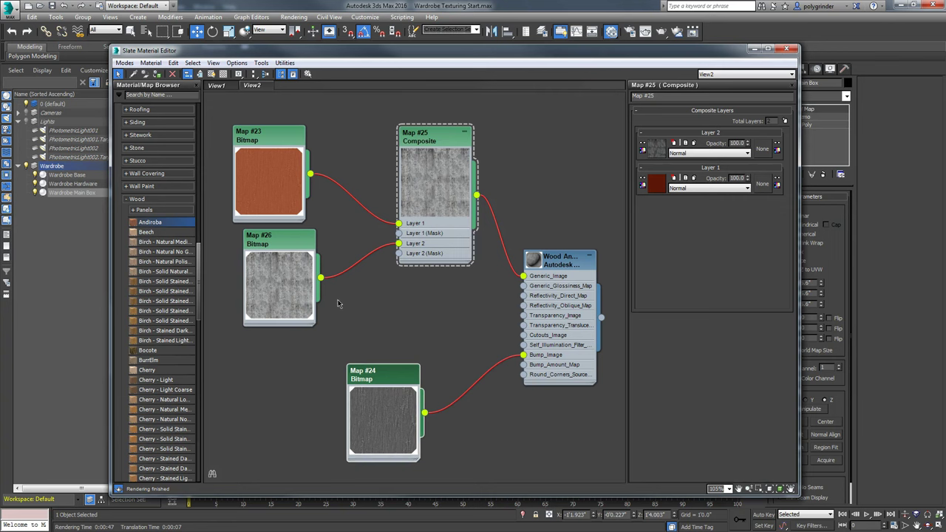
{"action": "mouse_move", "coordinate": [286, 243]}
{"action": "left_mouse_down"}
{"action": "mouse_move", "coordinate": [273, 272]}
{"action": "mouse_move", "coordinate": [299, 253]}
{"action": "left_mouse_up"}
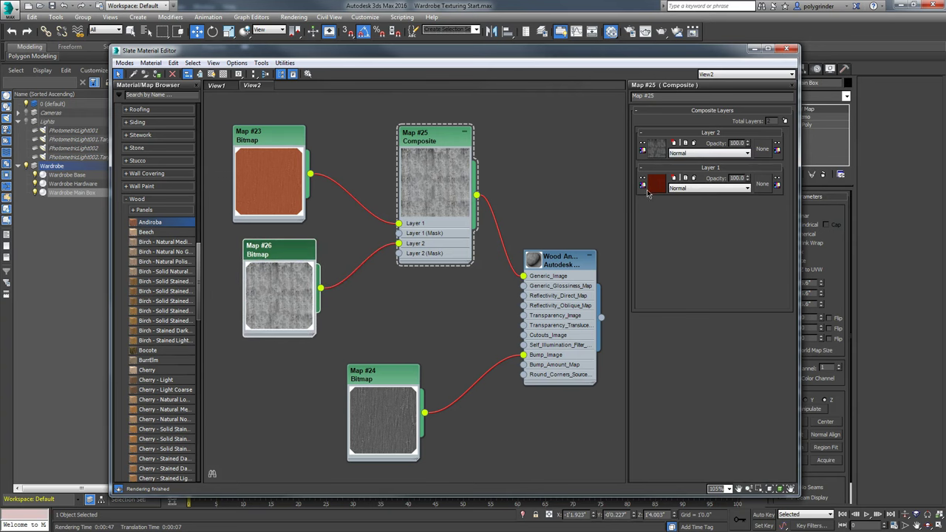
Set the blend mode of the Composite map's Layer 2 to Multiply
{"action": "left_click_drag", "start_coordinate": [615, 62], "coordinate": [538, 58]}
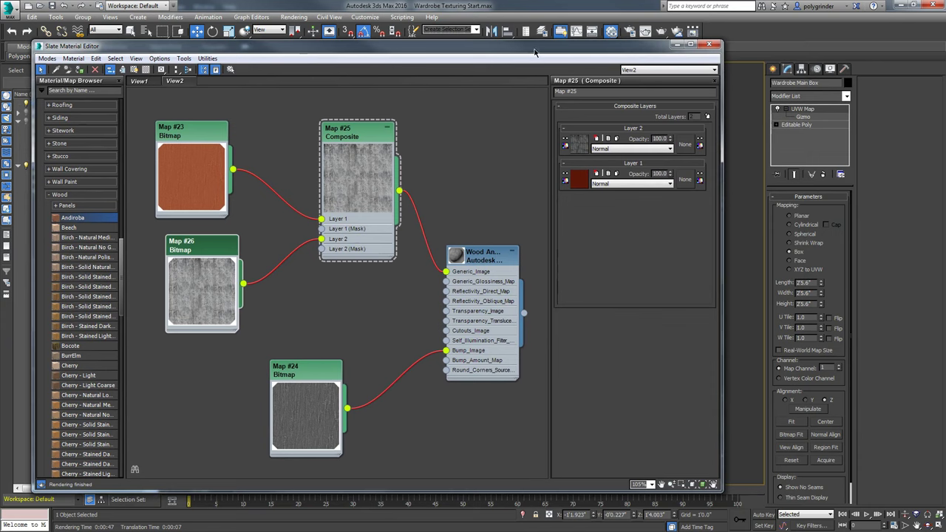
{"action": "scroll", "coordinate": [473, 154], "scroll_direction": "up", "scroll_amount": 3}
{"action": "scroll", "coordinate": [480, 170], "scroll_direction": "up", "scroll_amount": 4}
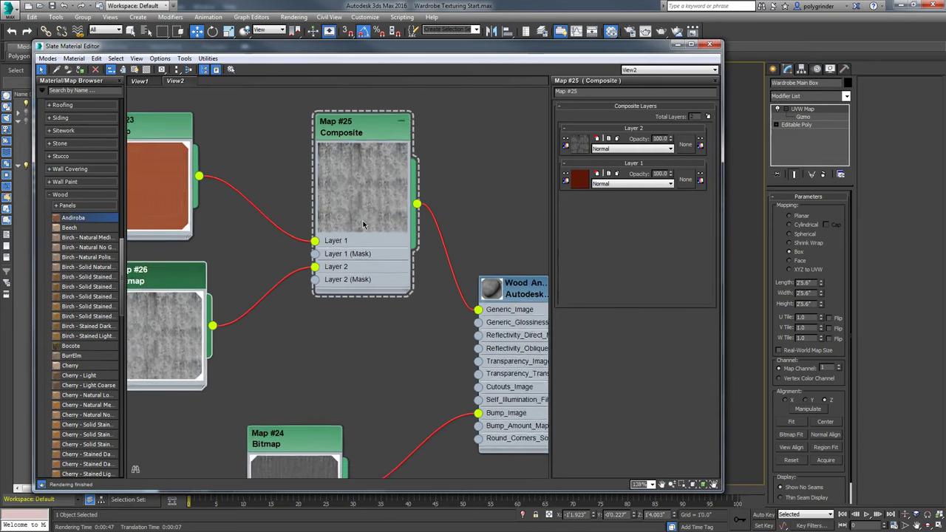
{"action": "middle_click_drag", "start_coordinate": [479, 136], "coordinate": [507, 163]}
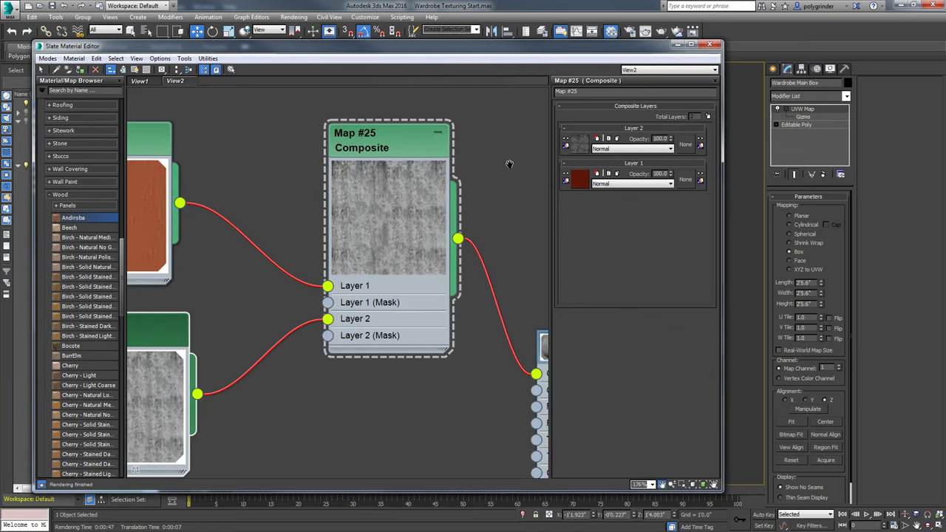
{"action": "left_click", "coordinate": [617, 150]}
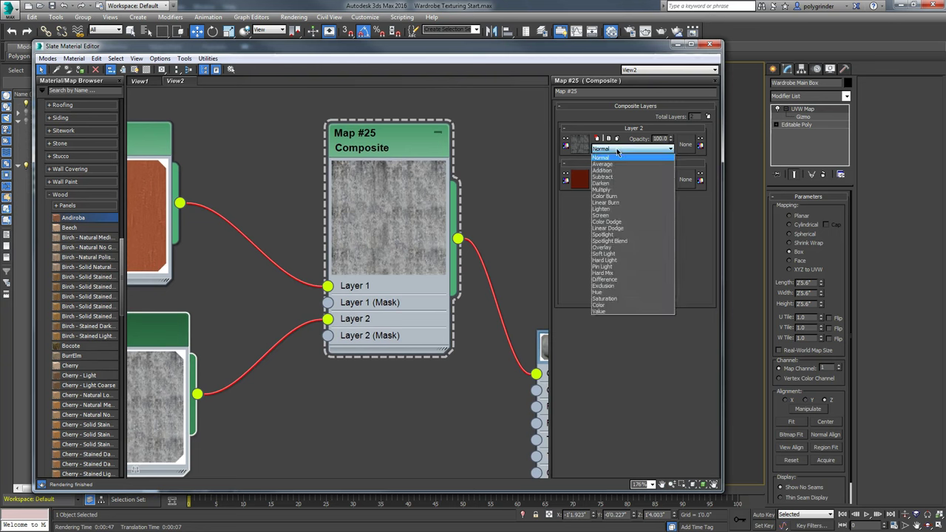
{"action": "left_click", "coordinate": [605, 190]}
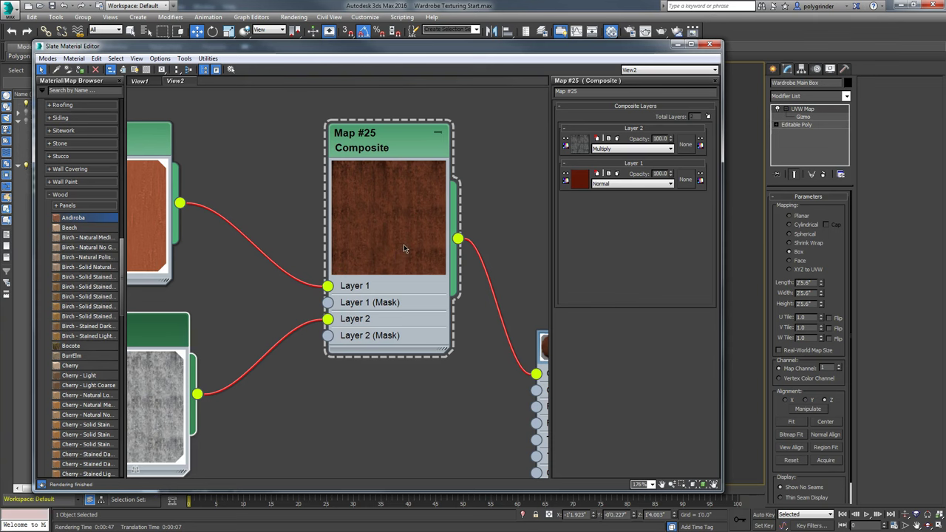
Wire the Stain 1 bitmap directly into the wood material's Generic_Image slot and move the material editor clear of the camera view
{"action": "middle_click_drag", "start_coordinate": [453, 420], "coordinate": [419, 283]}
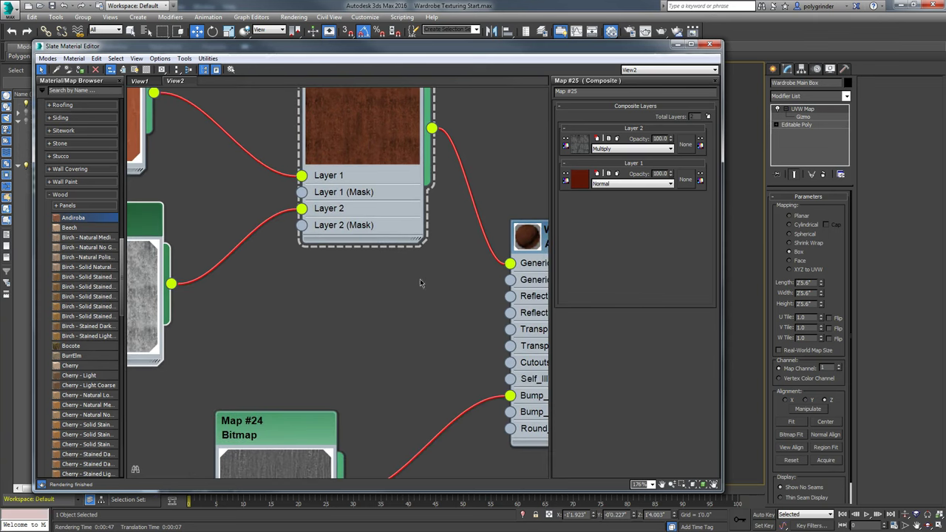
{"action": "left_click_drag", "start_coordinate": [171, 283], "coordinate": [511, 269]}
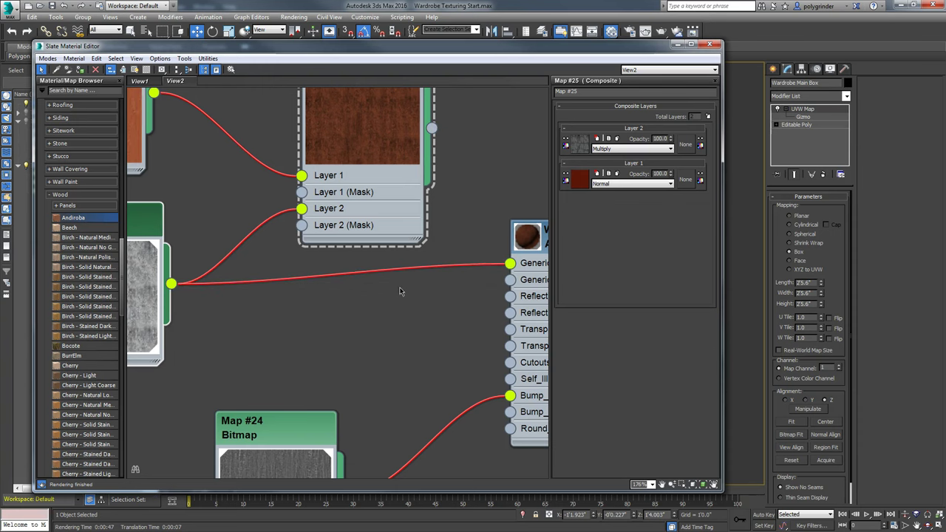
{"action": "left_click_drag", "start_coordinate": [576, 47], "coordinate": [8, 156]}
{"action": "left_click_drag", "start_coordinate": [89, 153], "coordinate": [3, 142]}
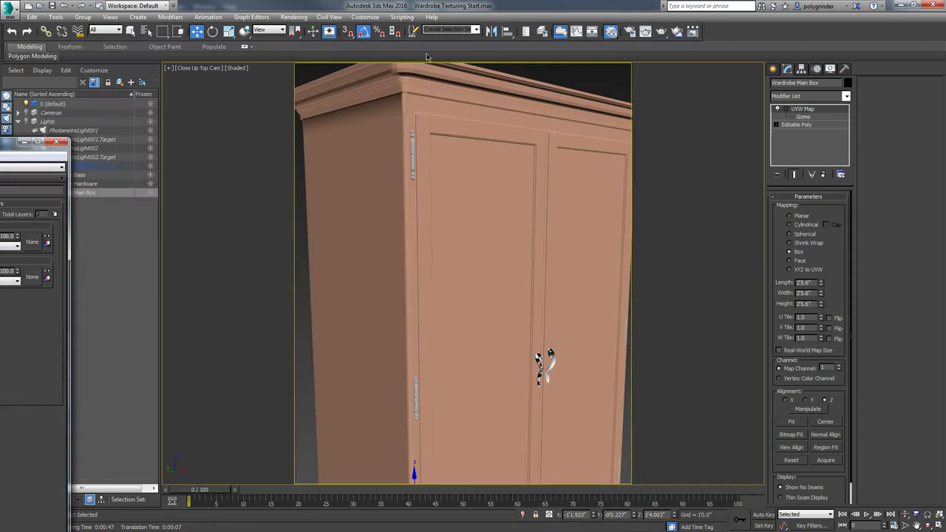
Limit the Close Up Top Cam render to a region spanning the frame's full width across the wardrobe's upper part
{"action": "left_click", "coordinate": [645, 32]}
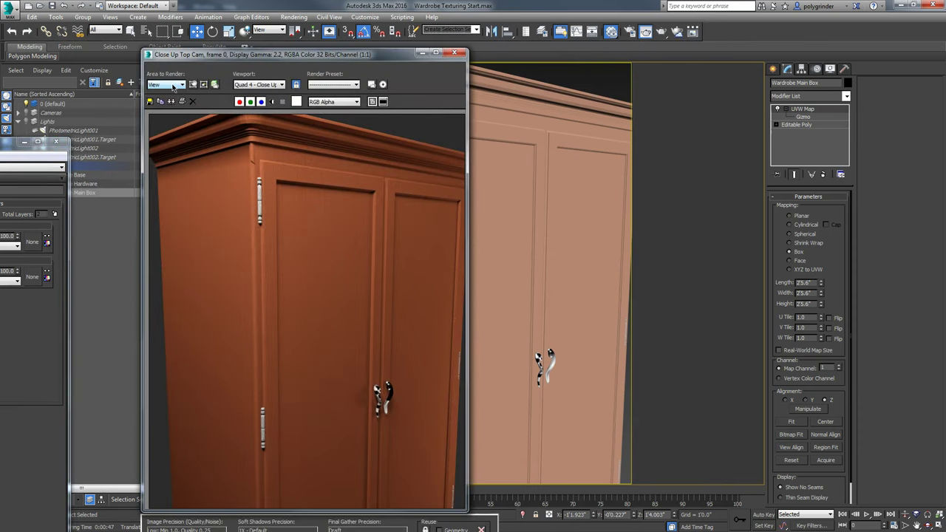
{"action": "left_click", "coordinate": [173, 87]}
{"action": "left_click", "coordinate": [166, 107]}
{"action": "left_click_drag", "start_coordinate": [226, 216], "coordinate": [195, 177]}
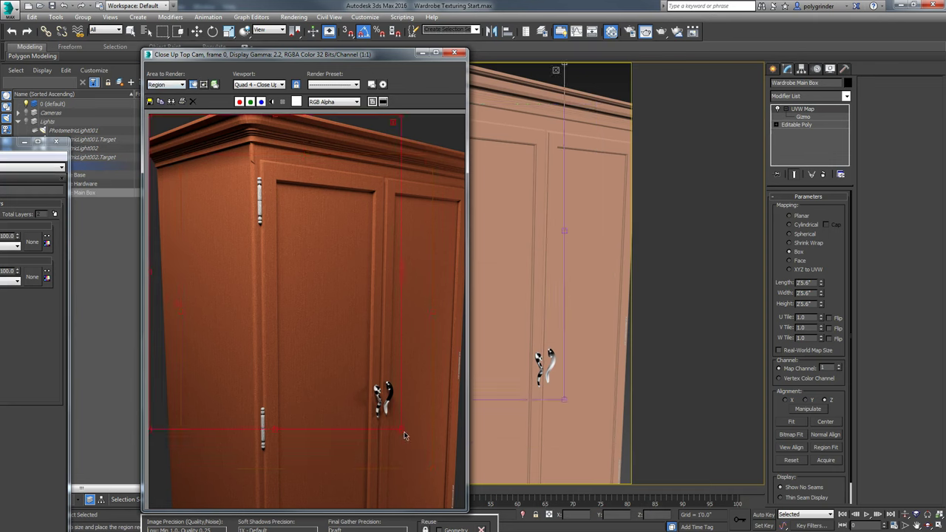
{"action": "left_click_drag", "start_coordinate": [403, 432], "coordinate": [476, 248]}
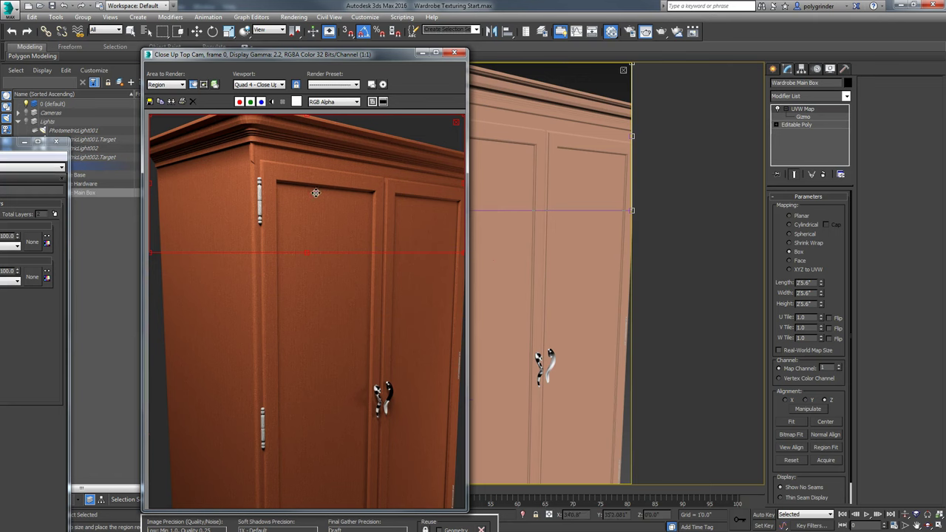
Test-render the region with the stain texture, cancel it partway and close the rendered frame
{"action": "left_click", "coordinate": [663, 32]}
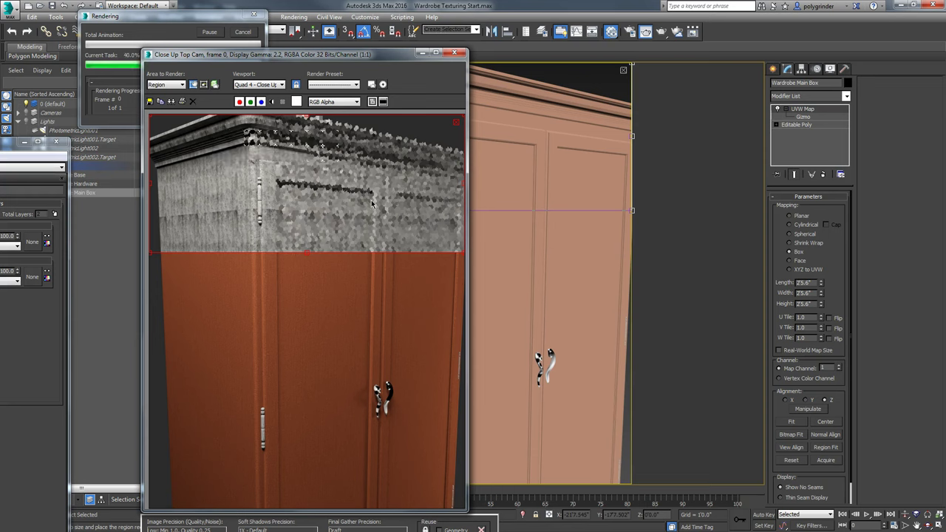
{"action": "left_click", "coordinate": [241, 33]}
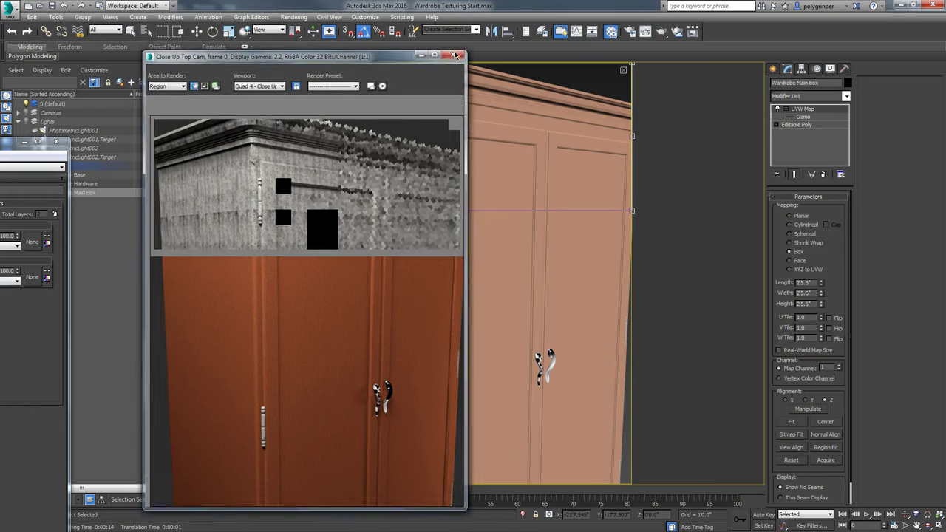
{"action": "left_click", "coordinate": [456, 56]}
Bring the material editor back into view and duplicate the UVW Map modifier in Wardrobe Main Box's modifier stack
{"action": "left_click_drag", "start_coordinate": [0, 140], "coordinate": [509, 56]}
{"action": "scroll", "coordinate": [360, 161], "scroll_direction": "down", "scroll_amount": 3}
{"action": "scroll", "coordinate": [346, 207], "scroll_direction": "down", "scroll_amount": 1}
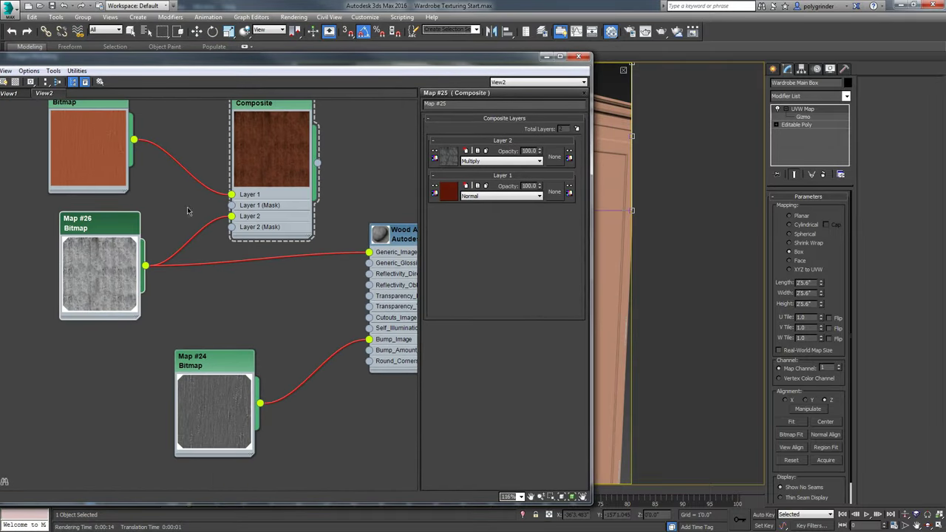
{"action": "left_click", "coordinate": [808, 110]}
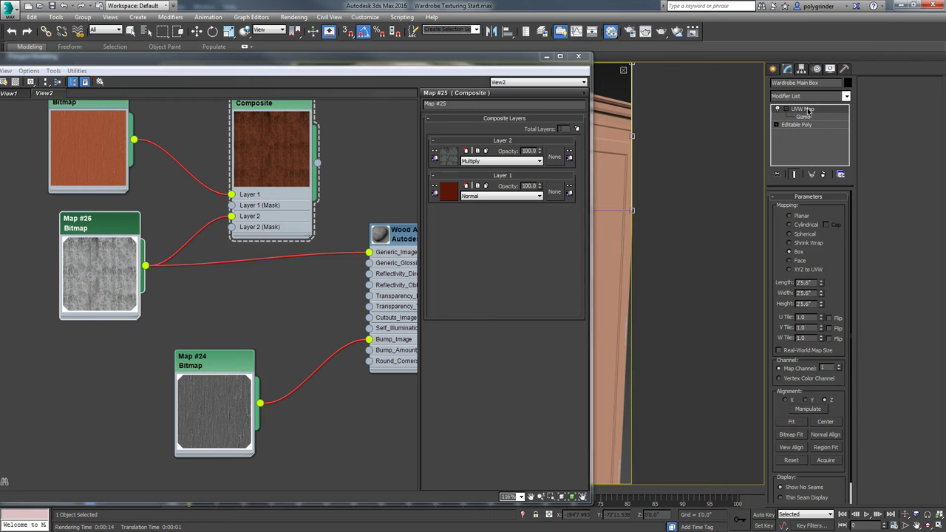
{"action": "right_click", "coordinate": [809, 111]}
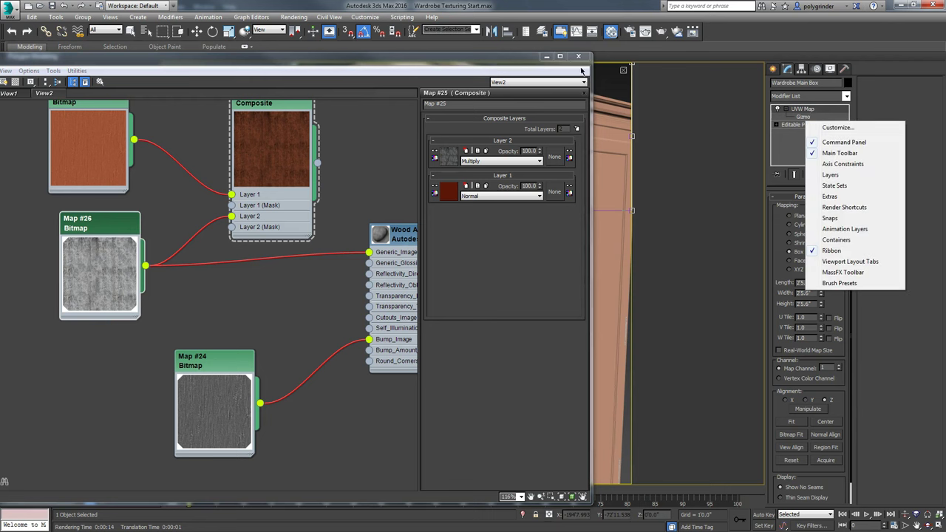
{"action": "left_click", "coordinate": [623, 74]}
{"action": "right_click", "coordinate": [809, 110]}
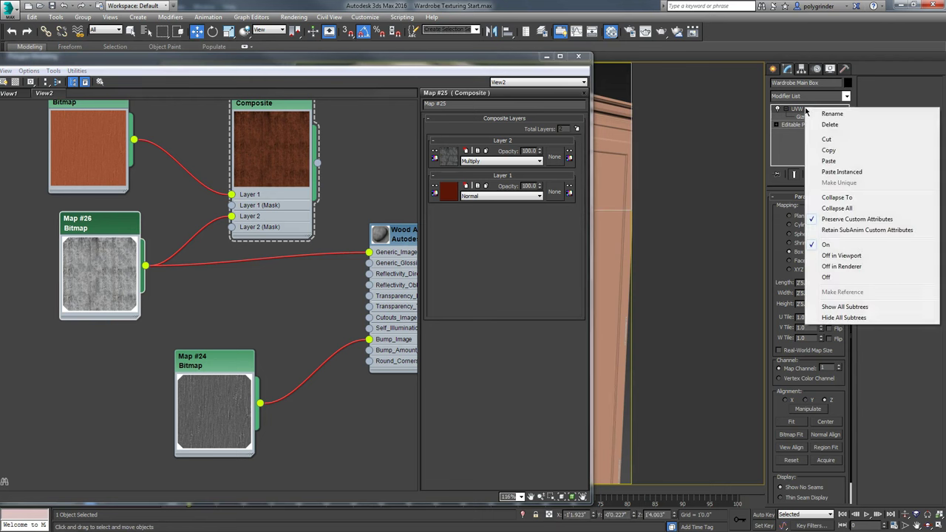
{"action": "left_click", "coordinate": [827, 153]}
{"action": "right_click", "coordinate": [803, 112]}
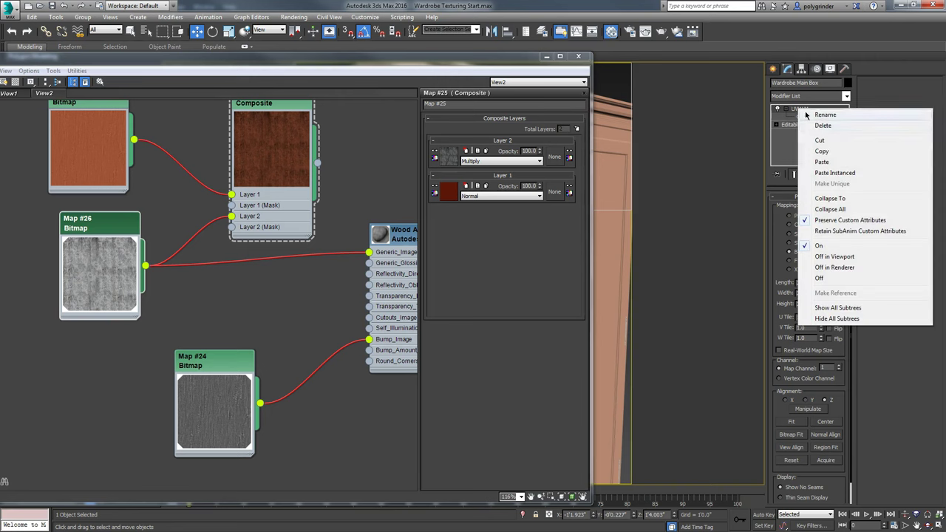
{"action": "left_click", "coordinate": [821, 163]}
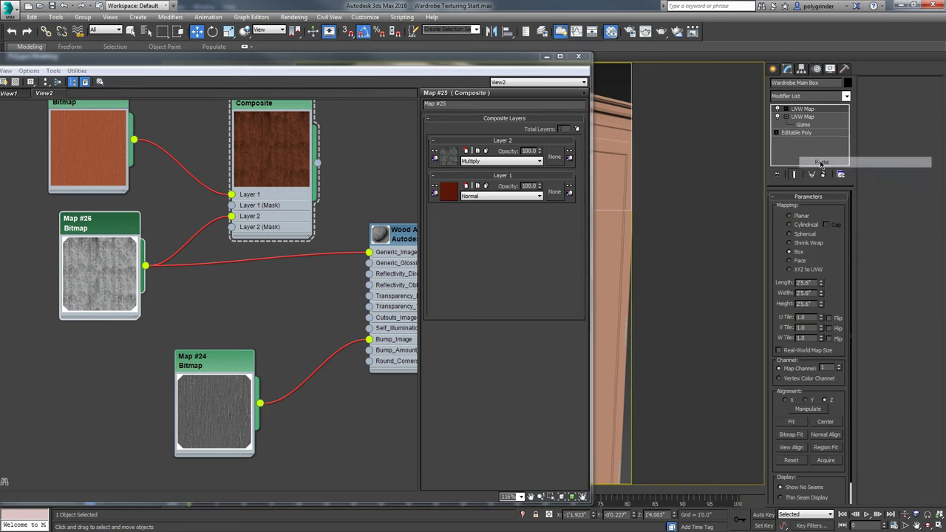
Rename the lower UVW Map modifier in the stack as UVW Base Wood 1
{"action": "left_click", "coordinate": [800, 118]}
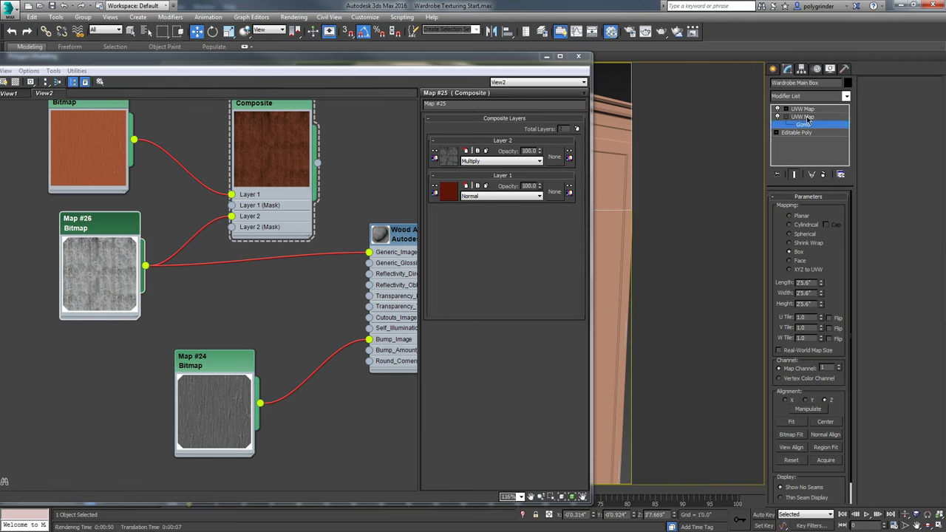
{"action": "right_click", "coordinate": [807, 119]}
{"action": "left_click", "coordinate": [833, 124]}
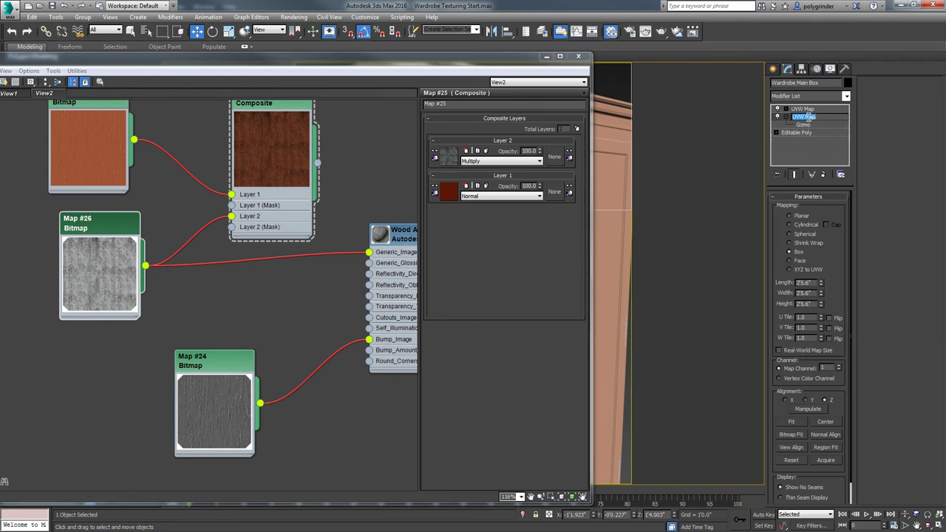
{"action": "left_click_drag", "start_coordinate": [805, 121], "coordinate": [833, 121]}
{"action": "type", "text": "Base Wood"}
{"action": "type", "text": "1"}
{"action": "left_click", "coordinate": [807, 116]}
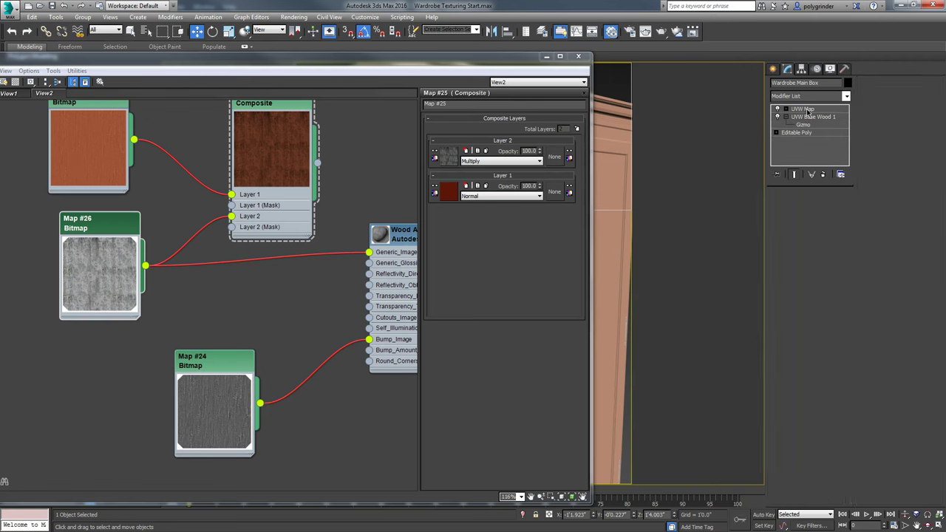
Rename the upper UVW Map modifier in the stack as UVW Stain 2
{"action": "right_click", "coordinate": [807, 113]}
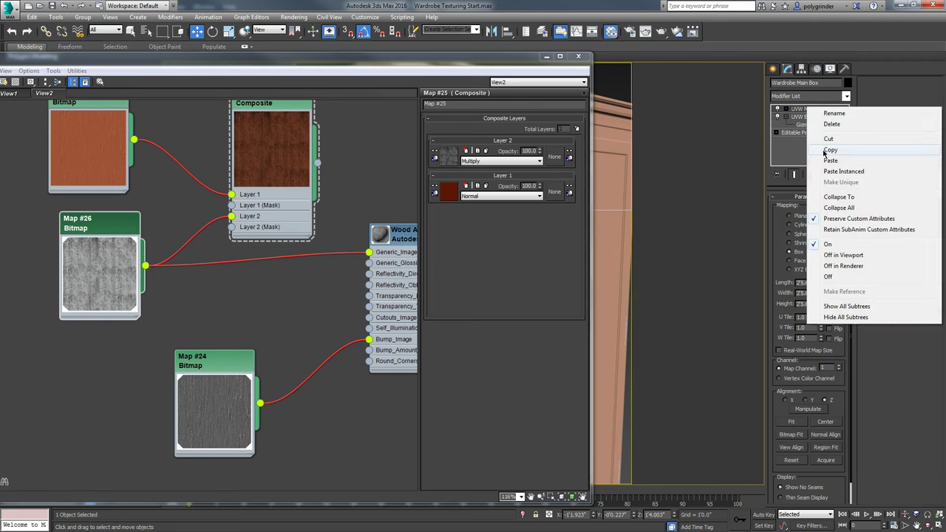
{"action": "left_click", "coordinate": [833, 113]}
{"action": "left_click_drag", "start_coordinate": [805, 109], "coordinate": [814, 116]}
{"action": "type", "text": "Stain"}
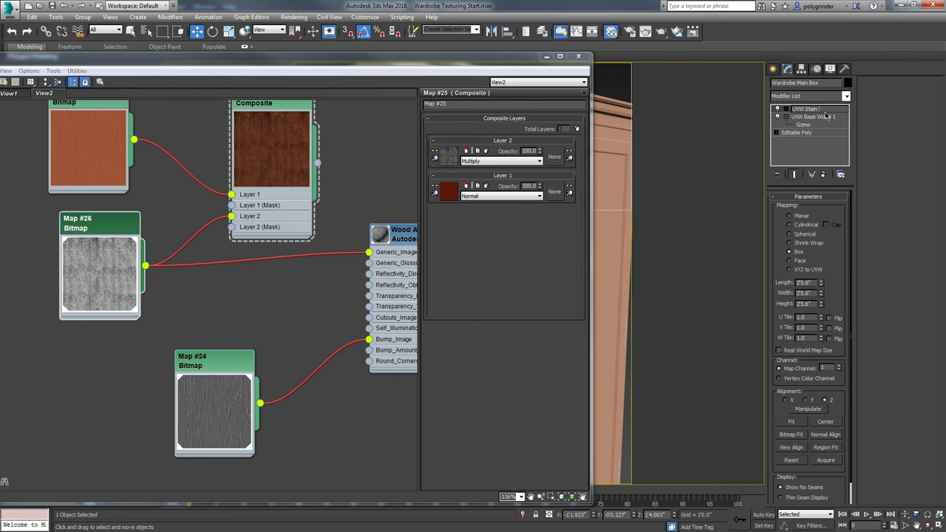
{"action": "key", "text": "Return"}
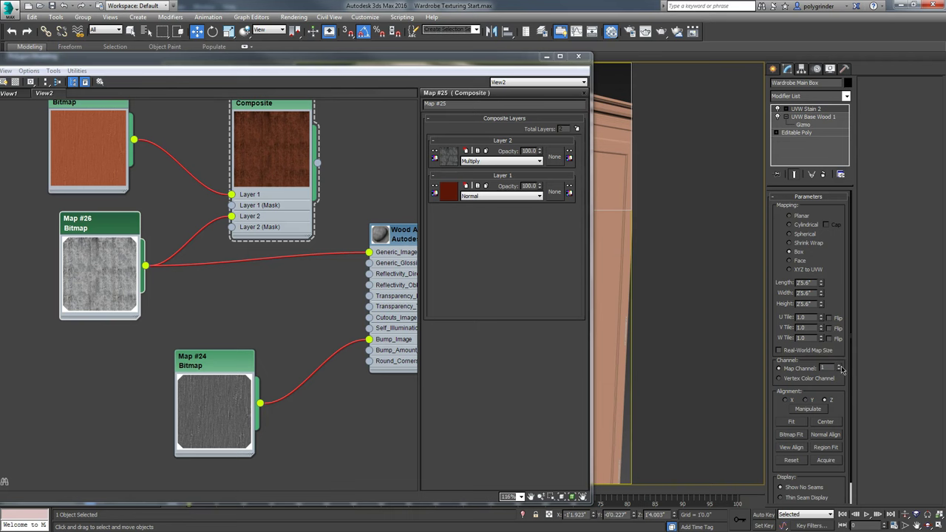
Set the map channel to 2 for both the UVW Stain 2 modifier and the Stain 1 bitmap
{"action": "left_click", "coordinate": [101, 230]}
{"action": "double_click", "coordinate": [102, 231]}
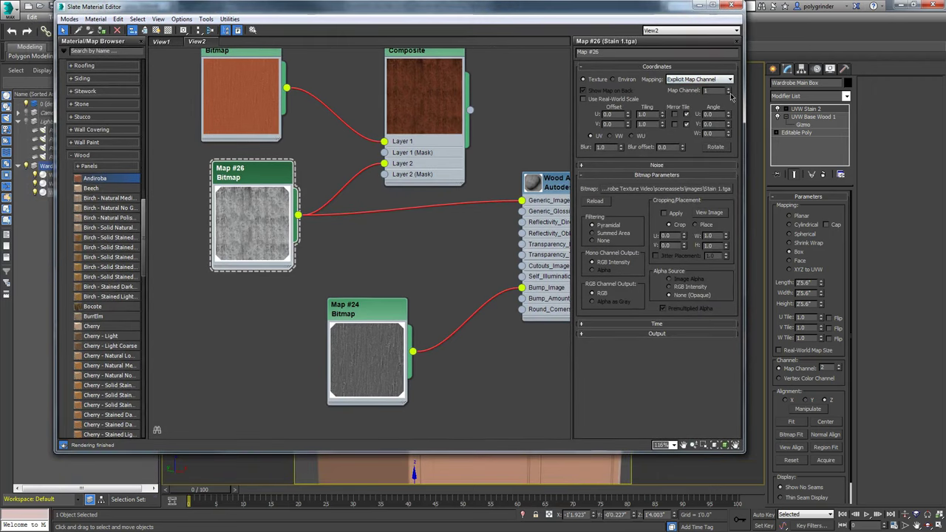
{"action": "left_click", "coordinate": [729, 89]}
{"action": "middle_click_drag", "start_coordinate": [489, 141], "coordinate": [491, 181]}
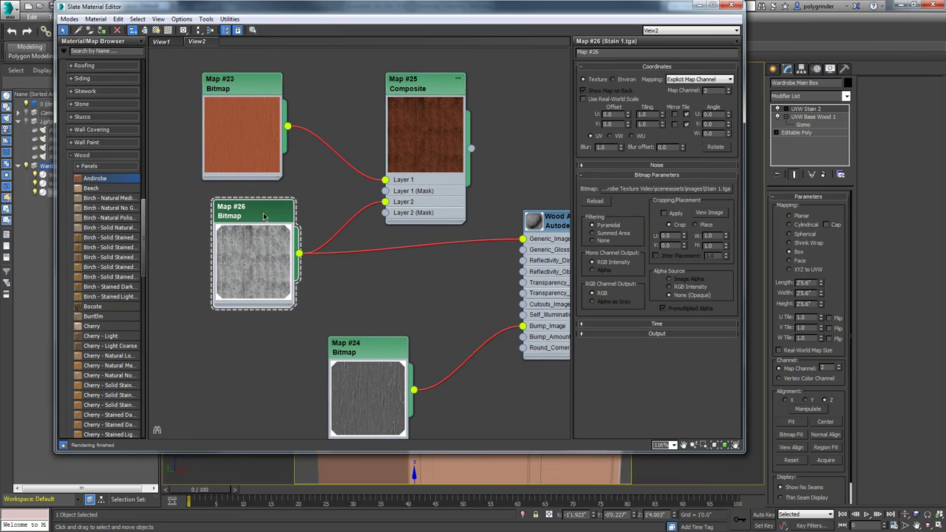
Reposition the wood and Stain 1 bitmap nodes, reselect the UVW Stain 2 modifier and clear the material editor from the view
{"action": "left_click_drag", "start_coordinate": [289, 222], "coordinate": [313, 233]}
{"action": "left_click", "coordinate": [820, 118]}
{"action": "left_click_drag", "start_coordinate": [254, 88], "coordinate": [264, 110]}
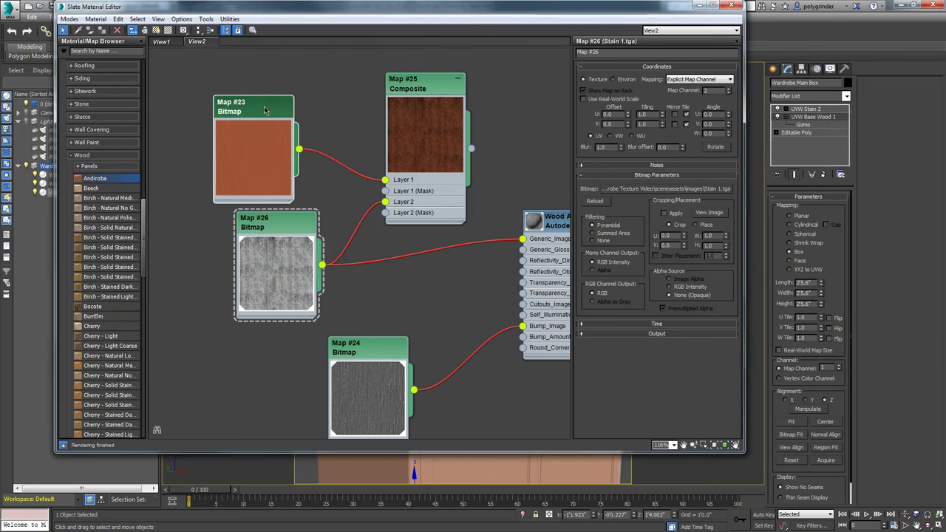
{"action": "left_click", "coordinate": [822, 111]}
{"action": "left_click_drag", "start_coordinate": [671, 24], "coordinate": [4, 22]}
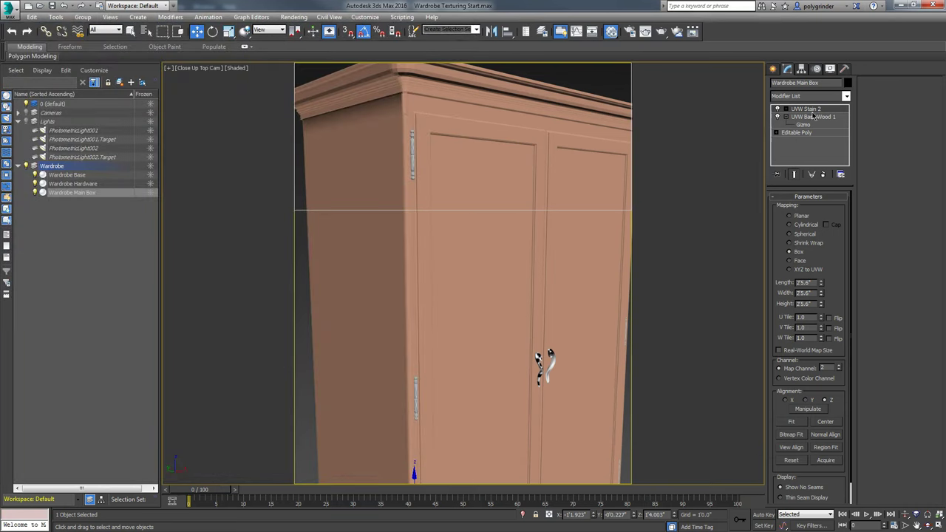
Match the UVW Stain 2 mapping proportions to Stain 1.tga with Bitmap Fit
{"action": "scroll", "coordinate": [827, 303], "scroll_direction": "down", "scroll_amount": 1}
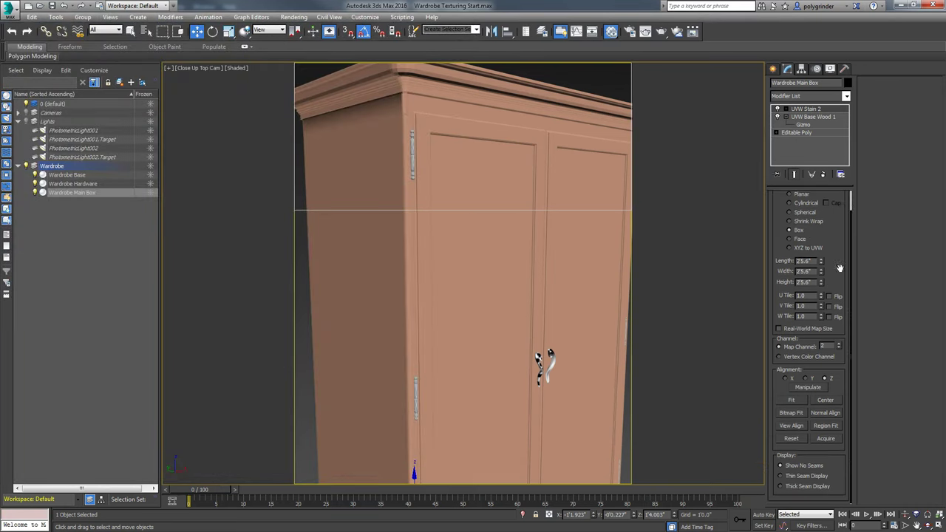
{"action": "left_click", "coordinate": [787, 418]}
{"action": "left_click_drag", "start_coordinate": [334, 10], "coordinate": [383, 26]}
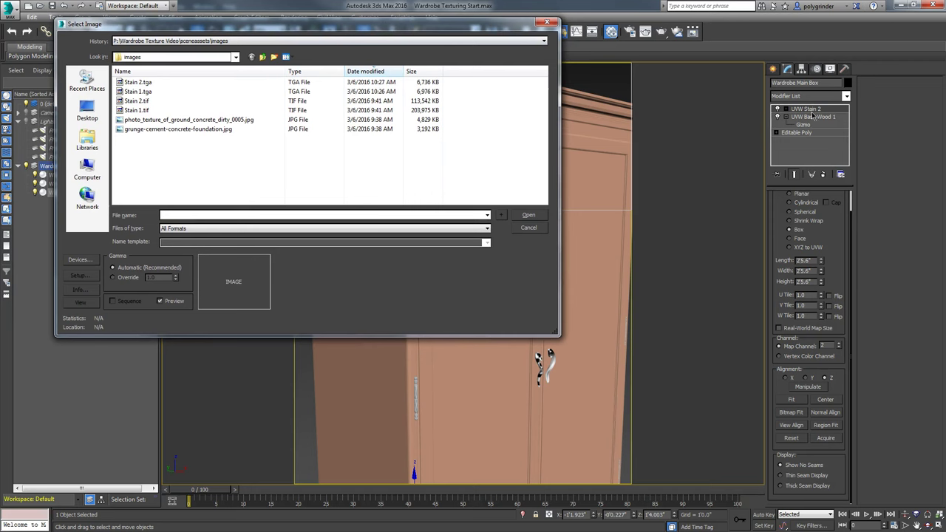
{"action": "left_click", "coordinate": [138, 92]}
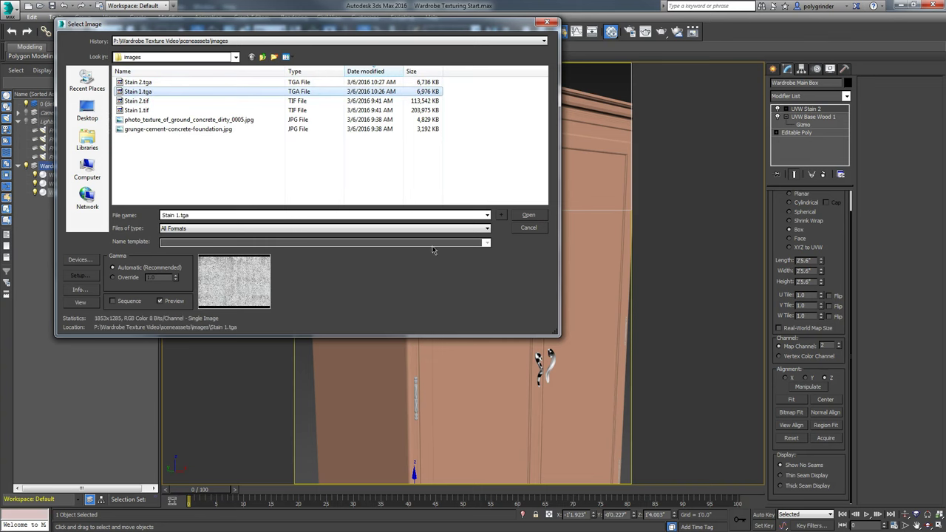
{"action": "left_click", "coordinate": [526, 215]}
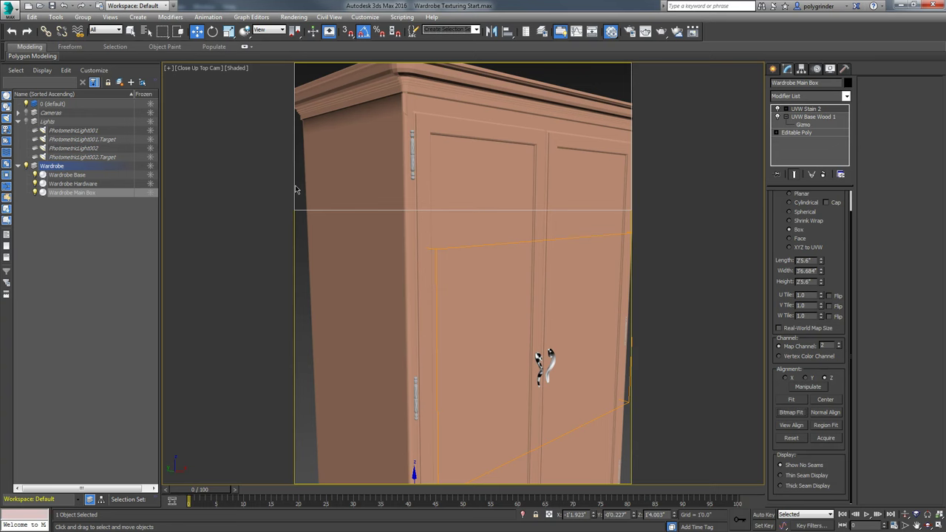
Switch the viewport to Perspective without safe frames, frame the whole wardrobe and select Wardrobe Main Box
{"action": "left_click", "coordinate": [296, 190]}
{"action": "key", "text": "shift+f"}
{"action": "key", "text": "p"}
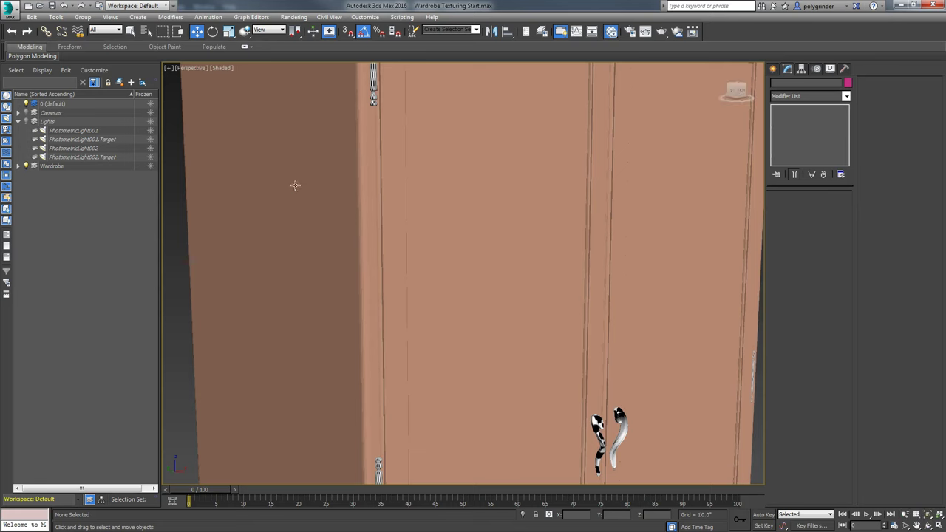
{"action": "scroll", "coordinate": [371, 226], "scroll_direction": "down", "scroll_amount": 5}
{"action": "left_click", "coordinate": [372, 226]}
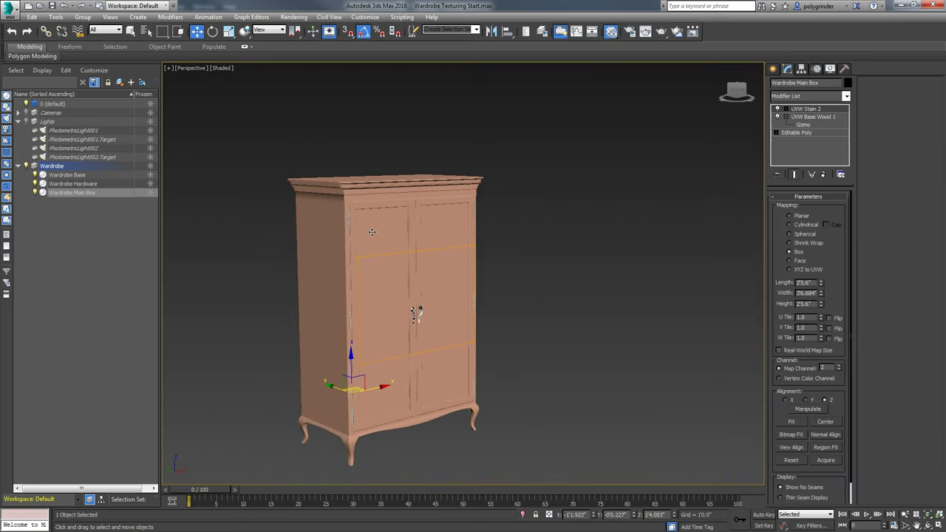
{"action": "middle_click_drag", "start_coordinate": [355, 260], "coordinate": [384, 234]}
{"action": "mouse_move", "coordinate": [429, 299]}
{"action": "middle_mouse_down", "text": "alt"}
{"action": "mouse_move", "coordinate": [509, 289]}
{"action": "mouse_move", "coordinate": [419, 313]}
{"action": "mouse_move", "coordinate": [420, 305]}
{"action": "middle_mouse_up", "text": "alt"}
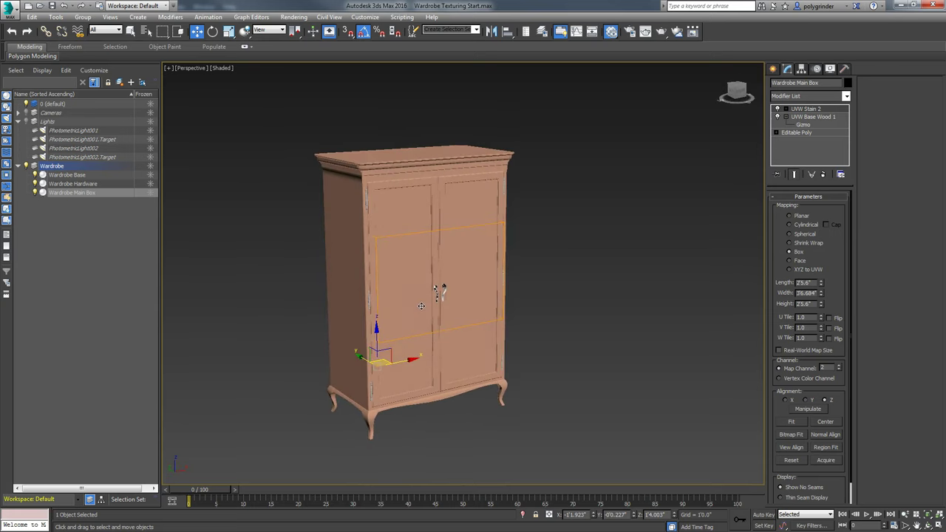
Show the Stain 1 bitmap shaded in the viewport and inspect how it tiles across the wardrobe
{"action": "key", "text": "m"}
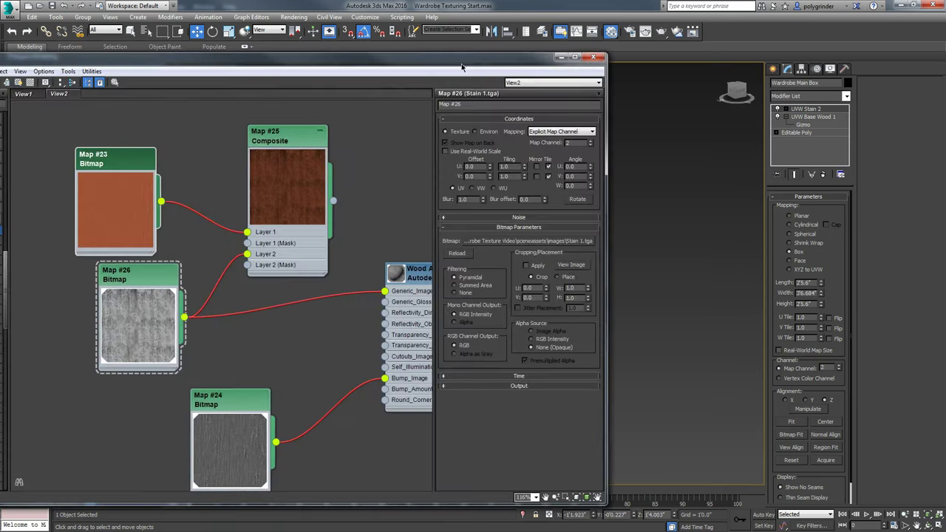
{"action": "left_click", "coordinate": [19, 82]}
{"action": "left_click_drag", "start_coordinate": [270, 63], "coordinate": [0, 58]}
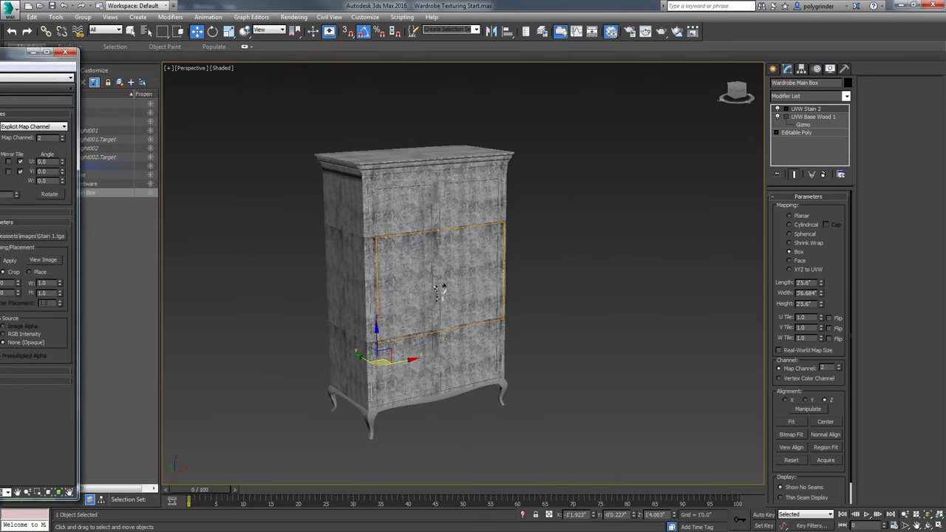
{"action": "scroll", "coordinate": [423, 293], "scroll_direction": "up", "scroll_amount": 3}
{"action": "scroll", "coordinate": [423, 292], "scroll_direction": "up", "scroll_amount": 3}
{"action": "middle_click_drag", "start_coordinate": [423, 293], "coordinate": [384, 160], "text": "alt"}
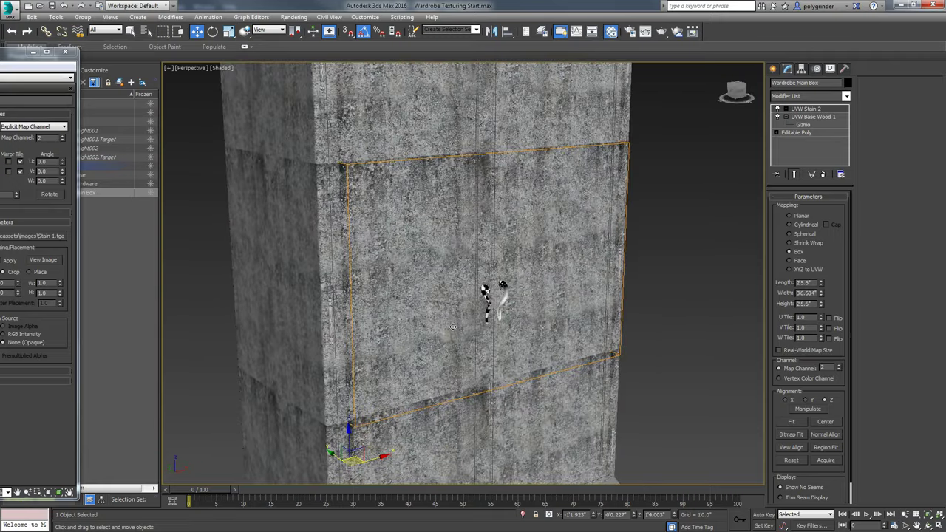
{"action": "scroll", "coordinate": [453, 326], "scroll_direction": "down", "scroll_amount": 5}
{"action": "middle_click_drag", "start_coordinate": [445, 325], "coordinate": [414, 307]}
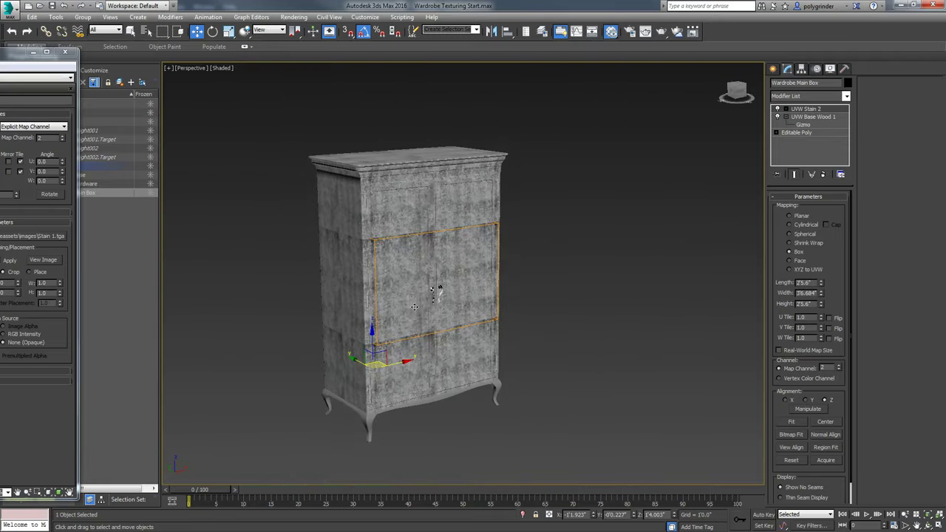
Select the gizmo of the UVW Stain 2 modifier with the wardrobe framed in the Front view
{"action": "left_click", "coordinate": [804, 109]}
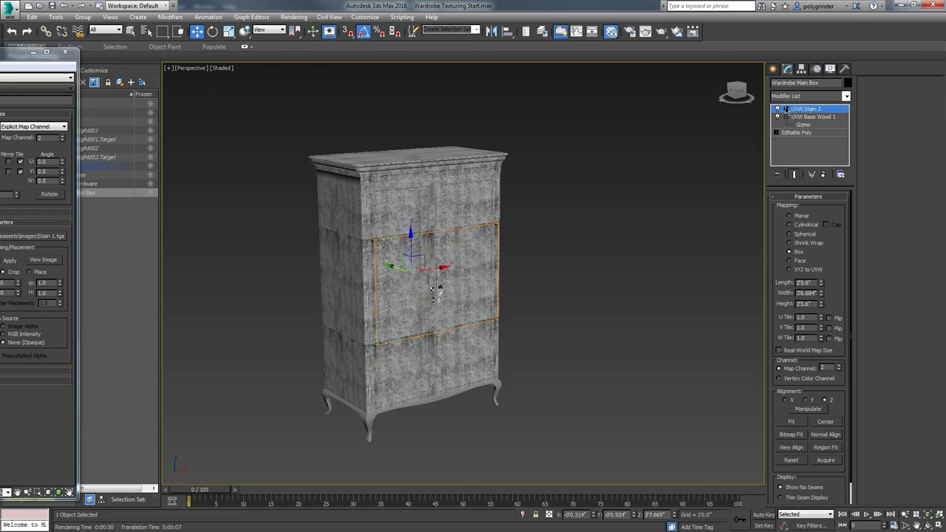
{"action": "left_click", "coordinate": [786, 109]}
{"action": "left_click", "coordinate": [804, 118]}
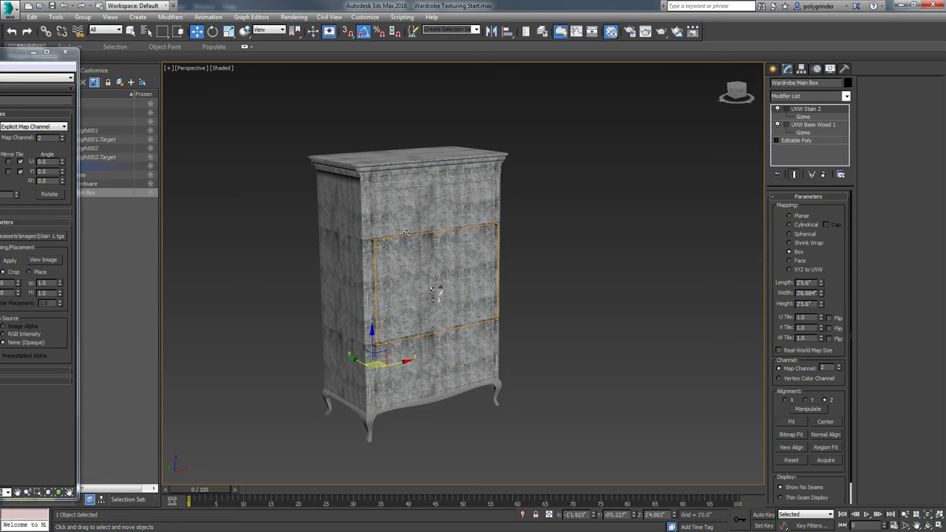
{"action": "right_click", "coordinate": [523, 309]}
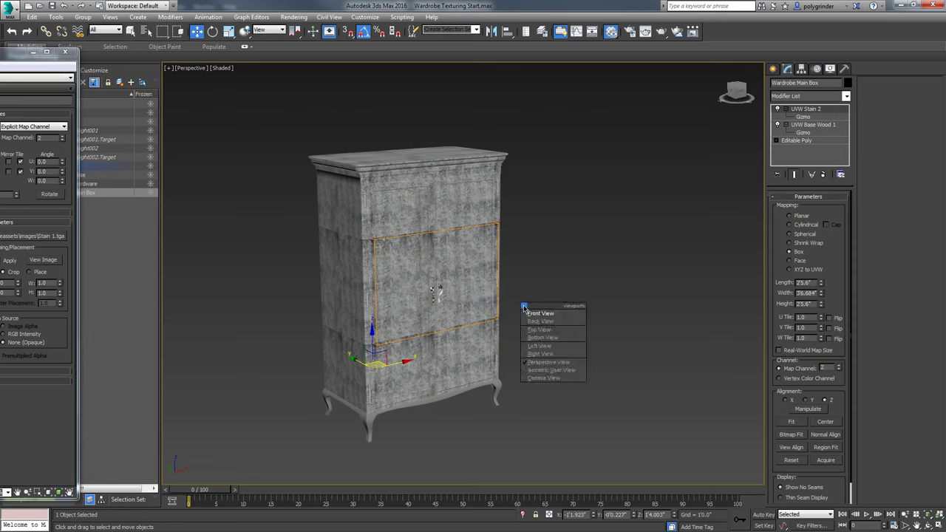
{"action": "key", "text": "f"}
{"action": "left_click", "coordinate": [927, 514]}
{"action": "left_click", "coordinate": [803, 118]}
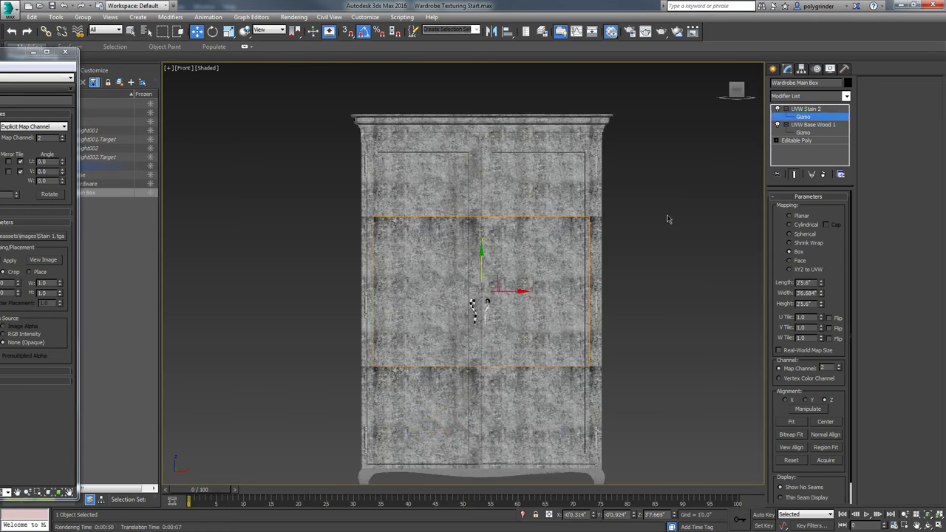
Scale the UVW Stain 2 gizmo up uniformly until it extends well beyond the wardrobe's sides
{"action": "right_click", "coordinate": [511, 271]}
{"action": "left_click", "coordinate": [526, 300]}
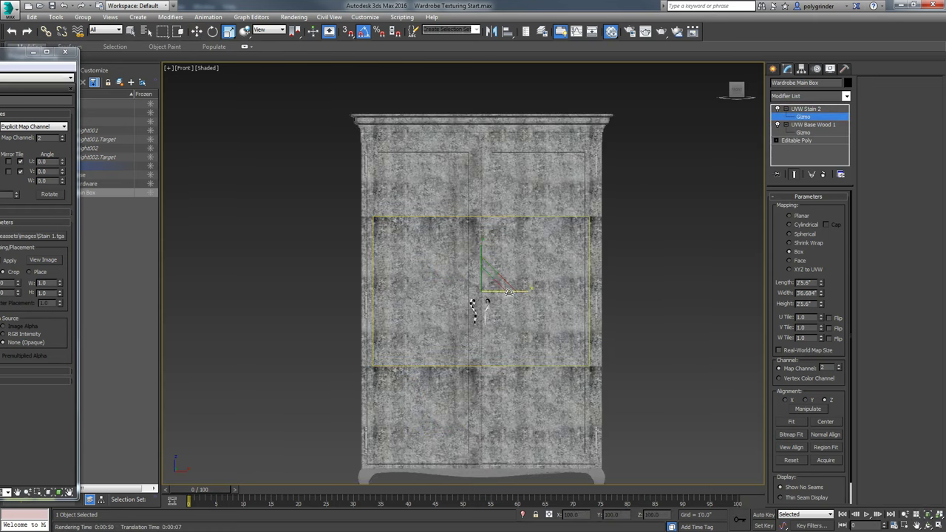
{"action": "left_click_drag", "start_coordinate": [491, 284], "coordinate": [482, 279]}
{"action": "middle_click_drag", "start_coordinate": [486, 296], "coordinate": [488, 236]}
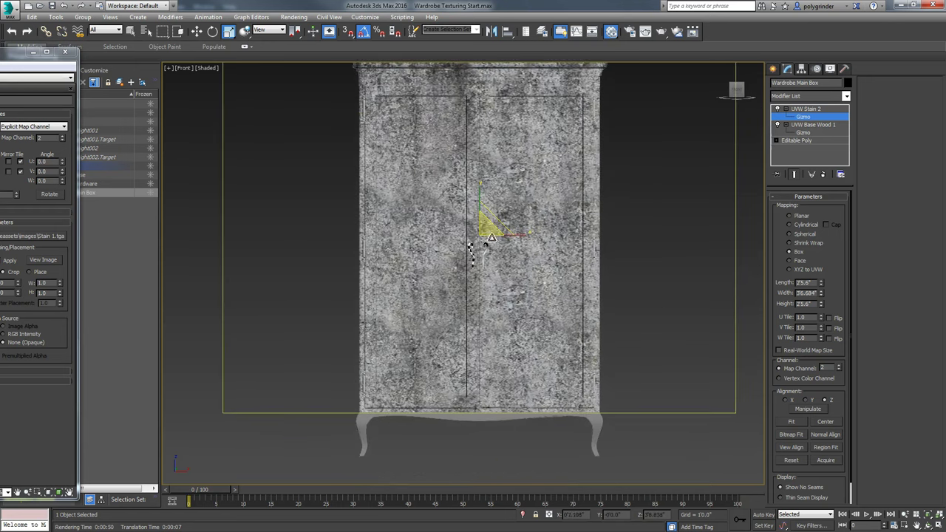
{"action": "scroll", "coordinate": [469, 281], "scroll_direction": "down", "scroll_amount": 2}
{"action": "left_click_drag", "start_coordinate": [458, 290], "coordinate": [470, 262]}
Move the UVW Stain 2 gizmo down so it covers the wardrobe's height and refine its uniform scale
{"action": "right_click", "coordinate": [470, 245]}
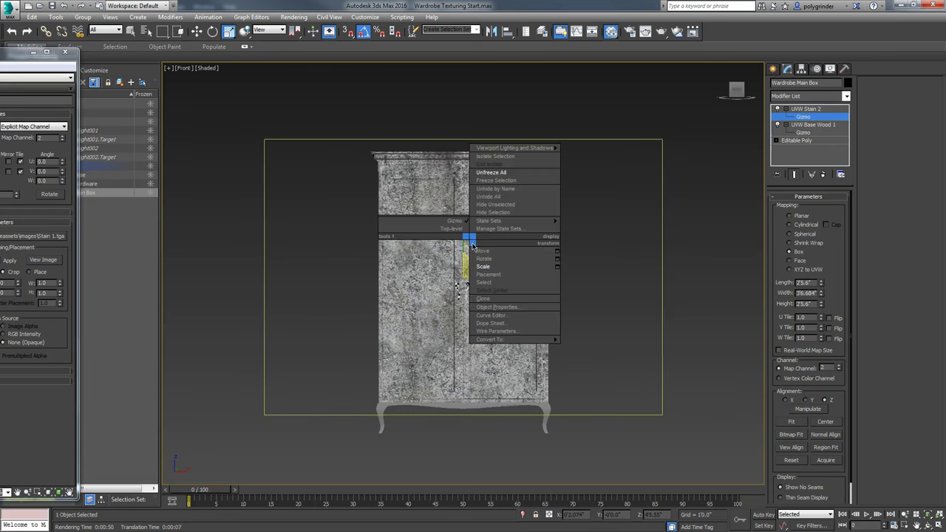
{"action": "left_click", "coordinate": [487, 252]}
{"action": "left_click_drag", "start_coordinate": [462, 255], "coordinate": [467, 281]}
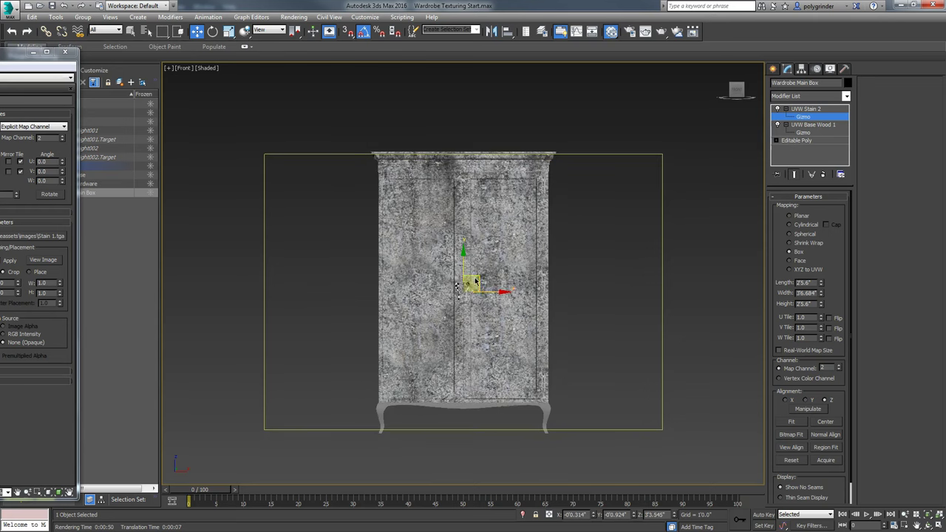
{"action": "right_click", "coordinate": [470, 274]}
{"action": "left_click", "coordinate": [484, 294]}
{"action": "right_click", "coordinate": [479, 293]}
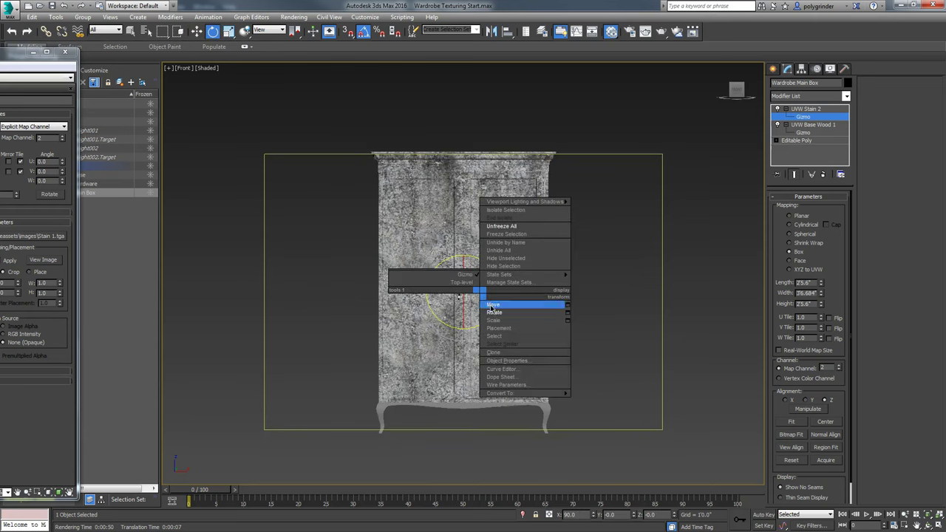
{"action": "left_click", "coordinate": [489, 319]}
{"action": "left_click_drag", "start_coordinate": [468, 283], "coordinate": [429, 257]}
Inspect the enlarged stain in Perspective and switch the viewport to Close Up Top Cam
{"action": "middle_click_drag", "start_coordinate": [436, 336], "coordinate": [473, 344], "text": "alt"}
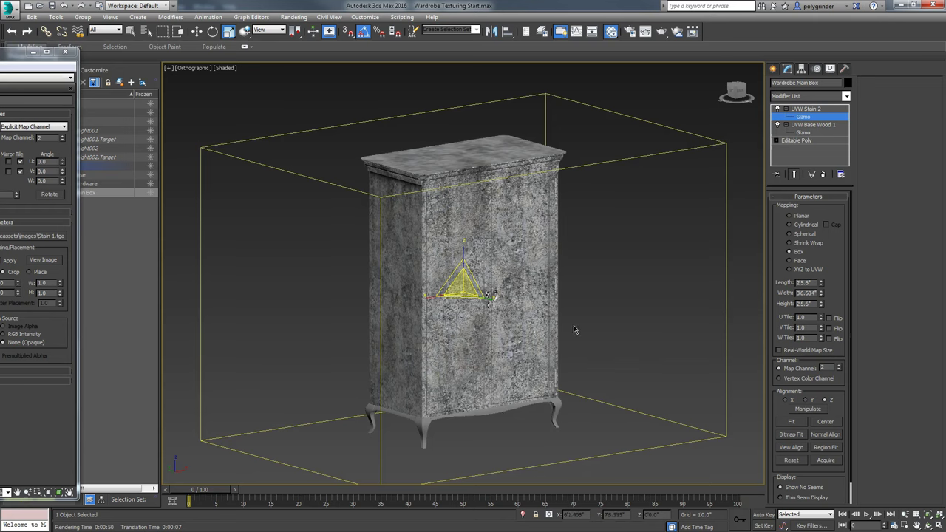
{"action": "key", "text": "p"}
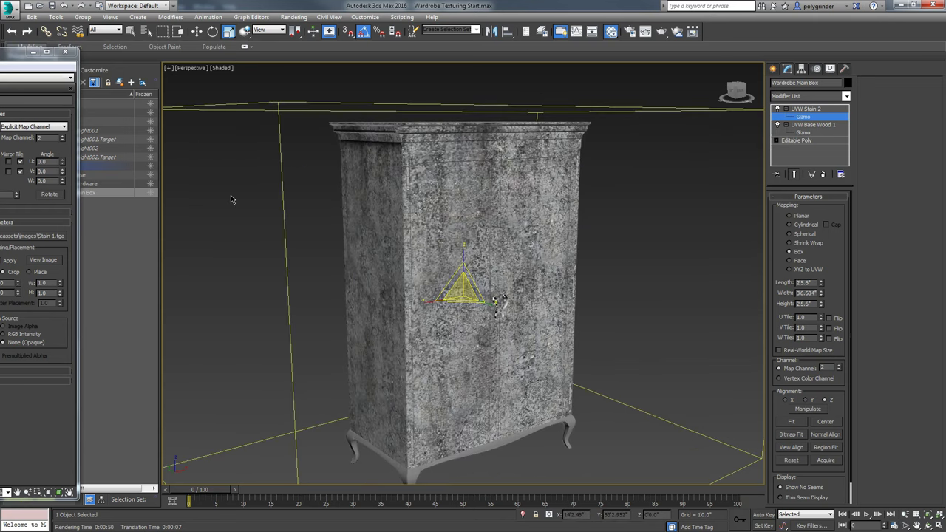
{"action": "key", "text": "c"}
{"action": "left_click", "coordinate": [446, 200]}
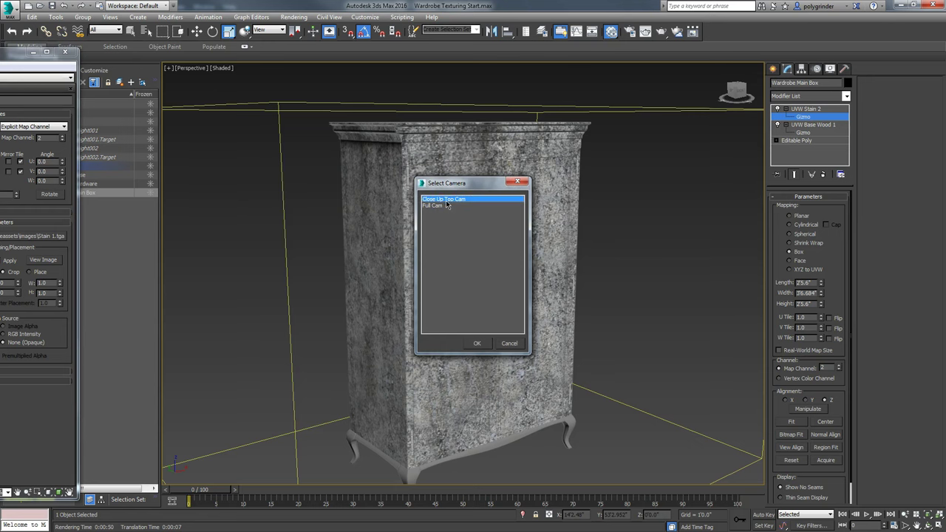
{"action": "left_click", "coordinate": [477, 343]}
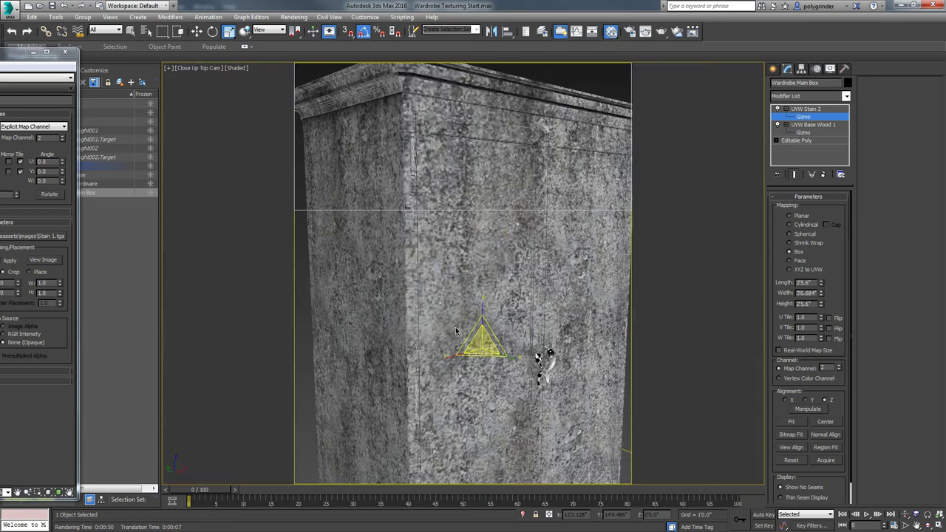
Render the Close Up Top Cam view to check the stain, continuing despite missing map coordinates on Wardrobe Base, and stop the region render
{"action": "left_click", "coordinate": [645, 31]}
{"action": "left_click_drag", "start_coordinate": [287, 59], "coordinate": [457, 28]}
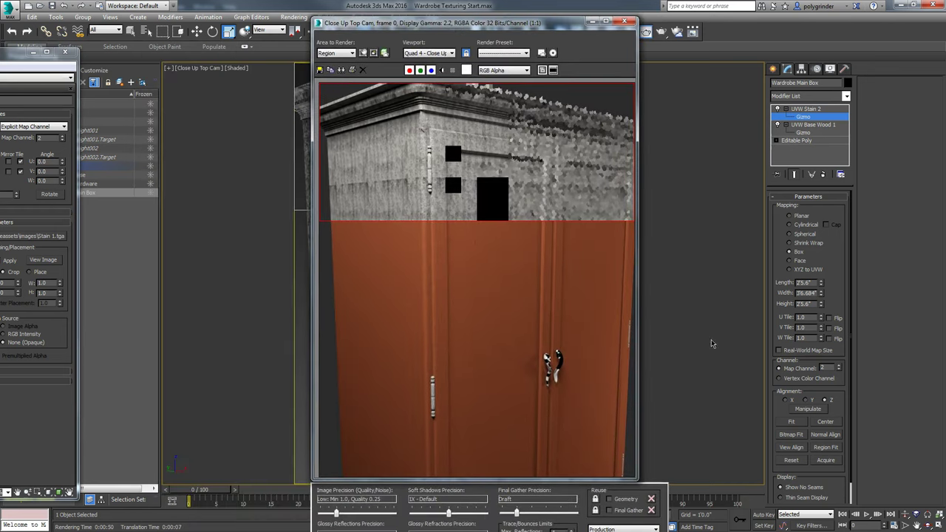
{"action": "left_click", "coordinate": [661, 31]}
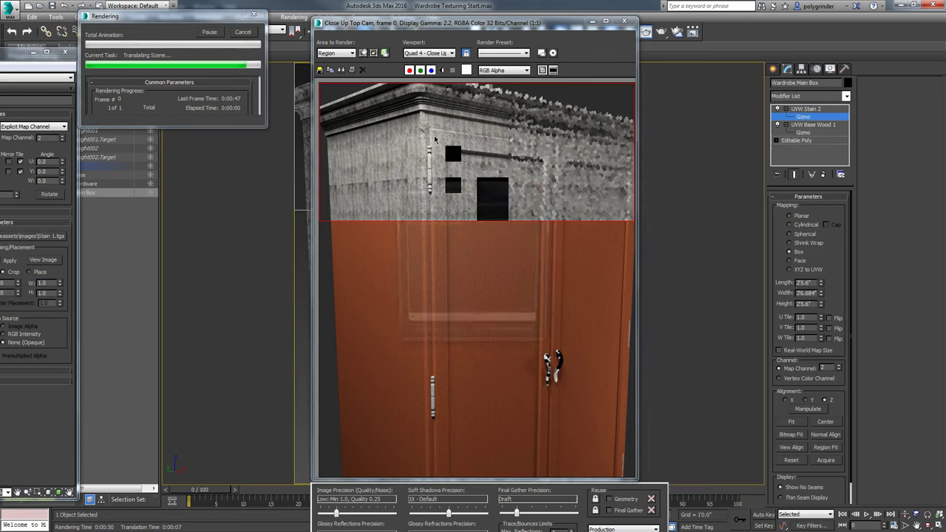
{"action": "left_click_drag", "start_coordinate": [458, 186], "coordinate": [507, 149]}
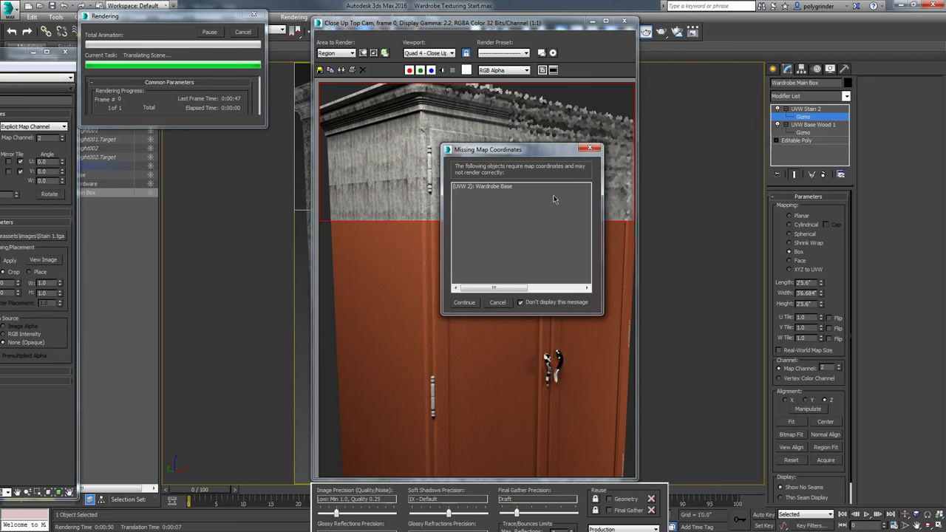
{"action": "left_click", "coordinate": [463, 303]}
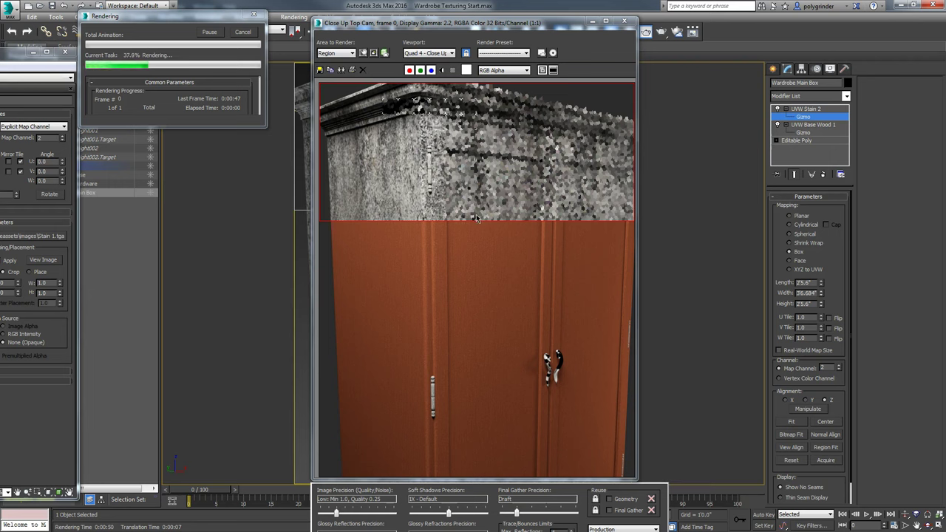
{"action": "left_click", "coordinate": [244, 32]}
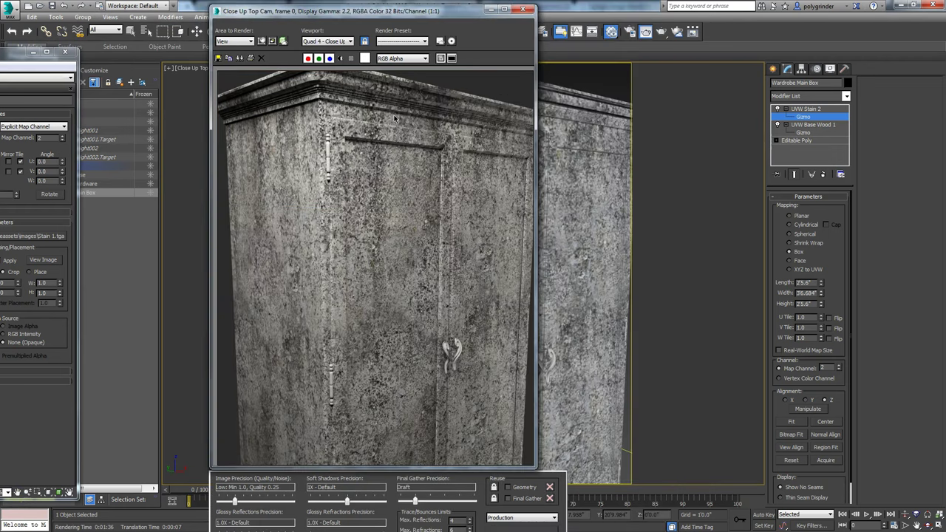
Connect the Composite map to the wood material's Generic_Image input in place of the Stain 1 bitmap, spreading the nodes apart
{"action": "left_click_drag", "start_coordinate": [418, 12], "coordinate": [478, 0]}
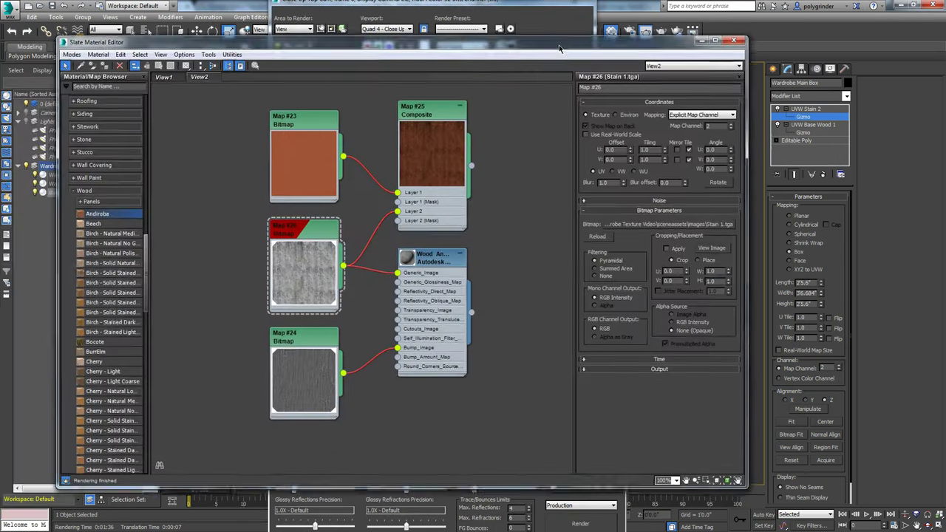
{"action": "left_click_drag", "start_coordinate": [420, 269], "coordinate": [405, 294]}
{"action": "left_click_drag", "start_coordinate": [385, 238], "coordinate": [297, 208]}
{"action": "left_click_drag", "start_coordinate": [403, 150], "coordinate": [315, 258]}
{"action": "left_click_drag", "start_coordinate": [382, 272], "coordinate": [446, 271]}
{"action": "left_click_drag", "start_coordinate": [353, 369], "coordinate": [353, 405]}
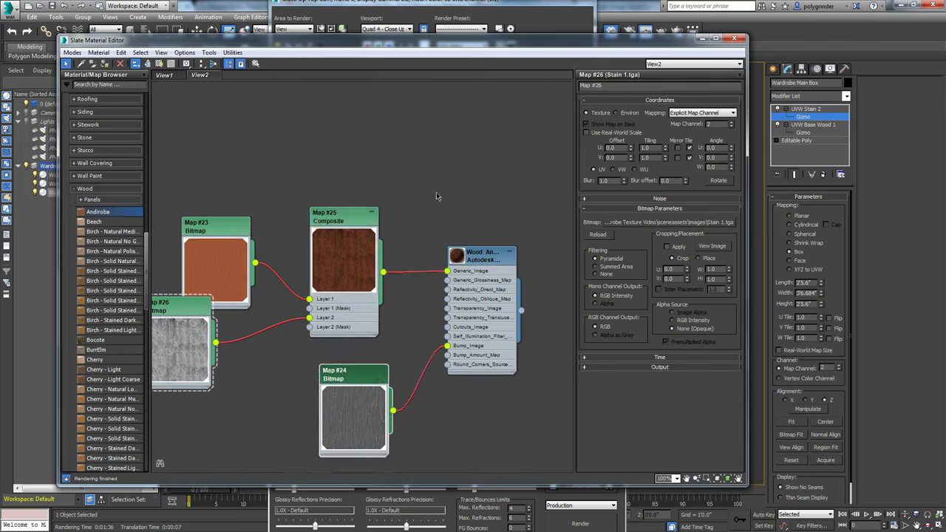
Arrange the Composite map and its two input bitmaps side by side and open the Composite map's parameters
{"action": "left_click_drag", "start_coordinate": [368, 220], "coordinate": [435, 130]}
{"action": "left_click_drag", "start_coordinate": [241, 229], "coordinate": [283, 260]}
{"action": "left_click", "coordinate": [416, 132]}
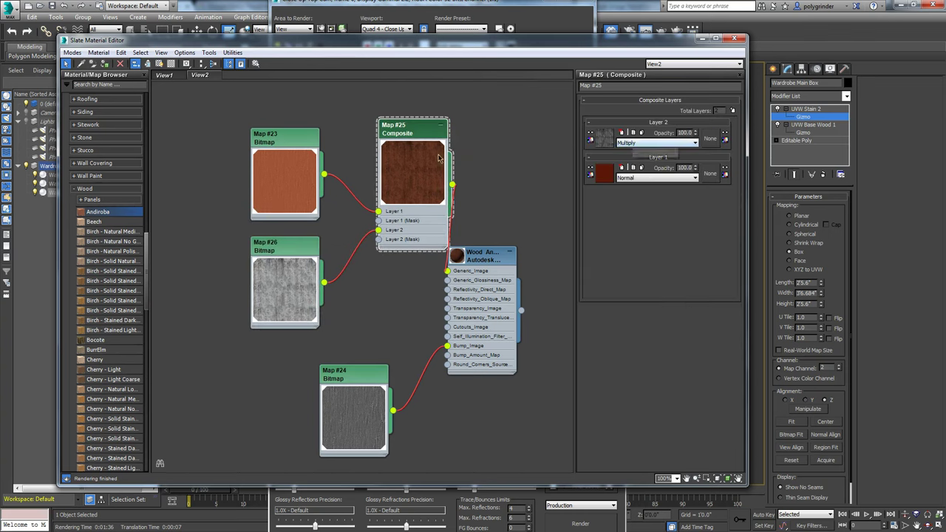
{"action": "scroll", "coordinate": [454, 211], "scroll_direction": "up", "scroll_amount": 5}
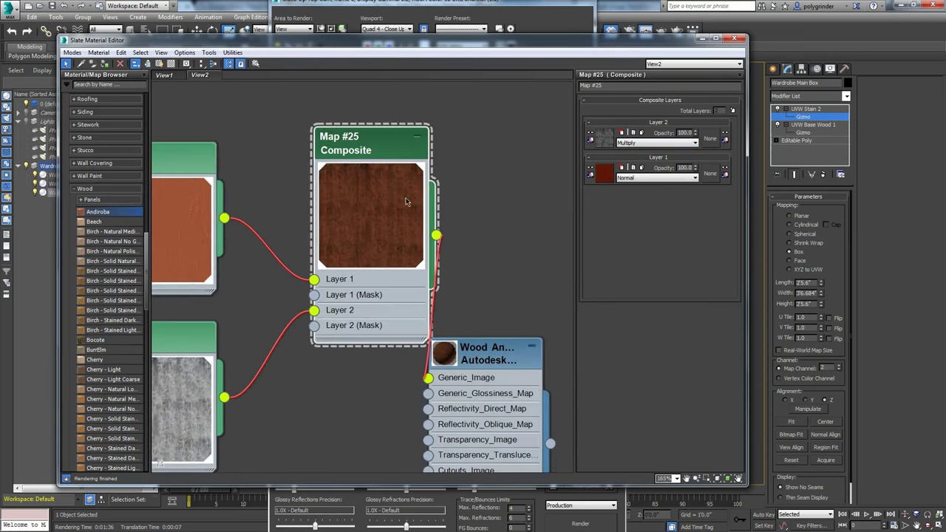
Render the full Close Up Top Cam view to check the stain multiplied over the wood
{"action": "left_click_drag", "start_coordinate": [550, 47], "coordinate": [0, 20]}
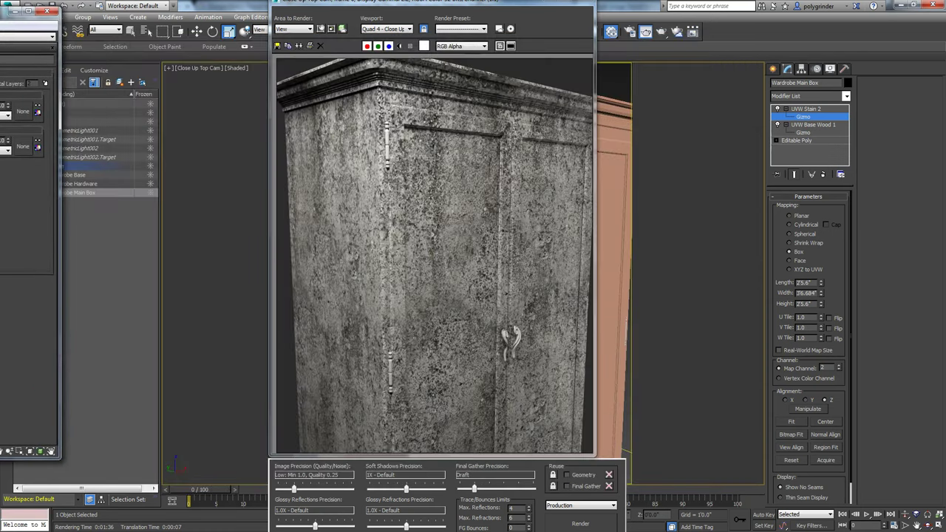
{"action": "mouse_move", "coordinate": [320, 3]}
{"action": "left_mouse_down"}
{"action": "mouse_move", "coordinate": [335, 25]}
{"action": "mouse_move", "coordinate": [292, 27]}
{"action": "mouse_move", "coordinate": [323, 20]}
{"action": "left_mouse_up"}
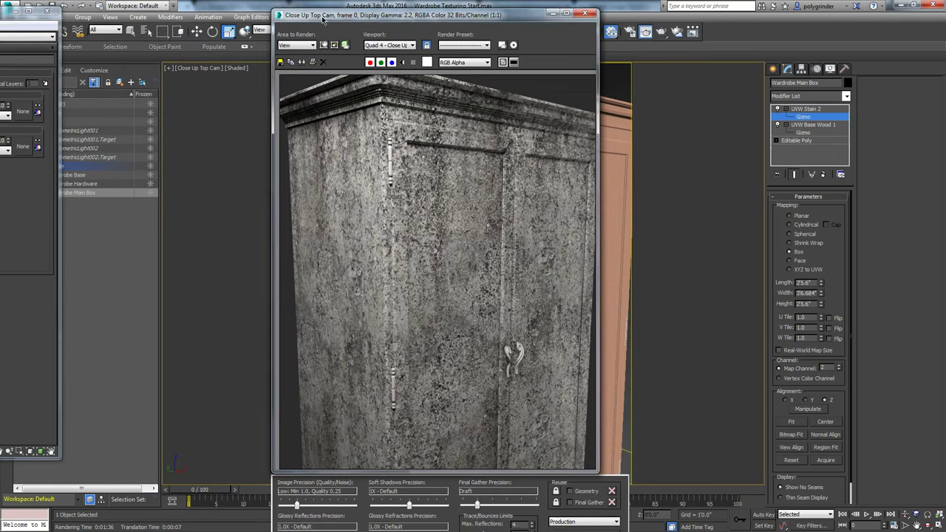
{"action": "left_click", "coordinate": [645, 33]}
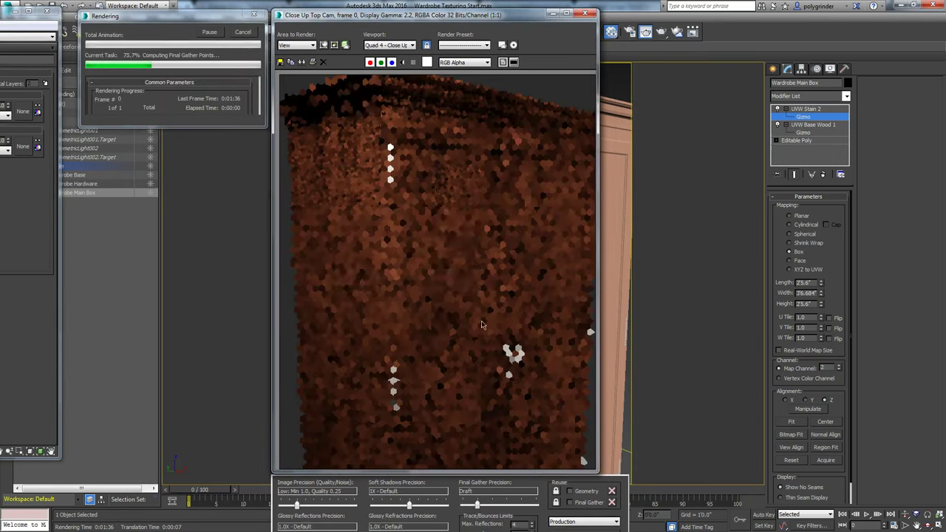
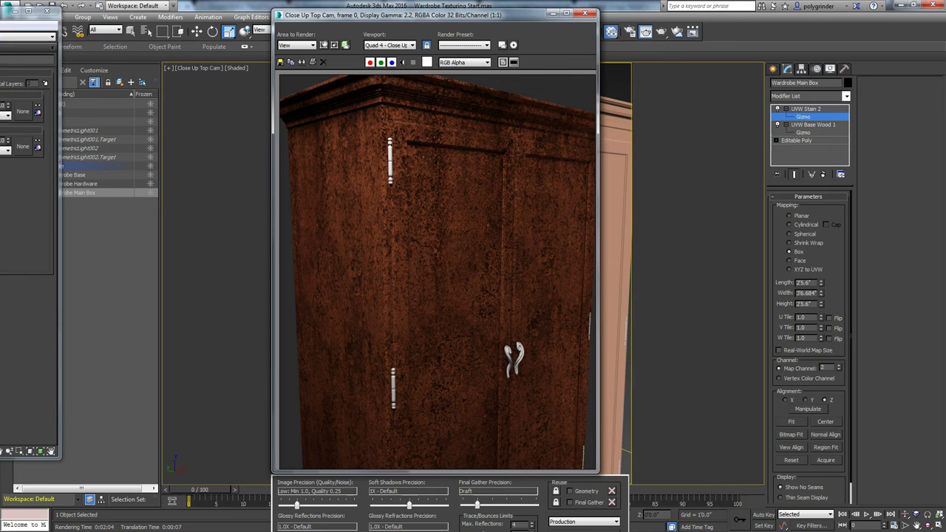
Set the opacity of Layer 2 in the Composite map to 60
{"action": "key", "text": "m"}
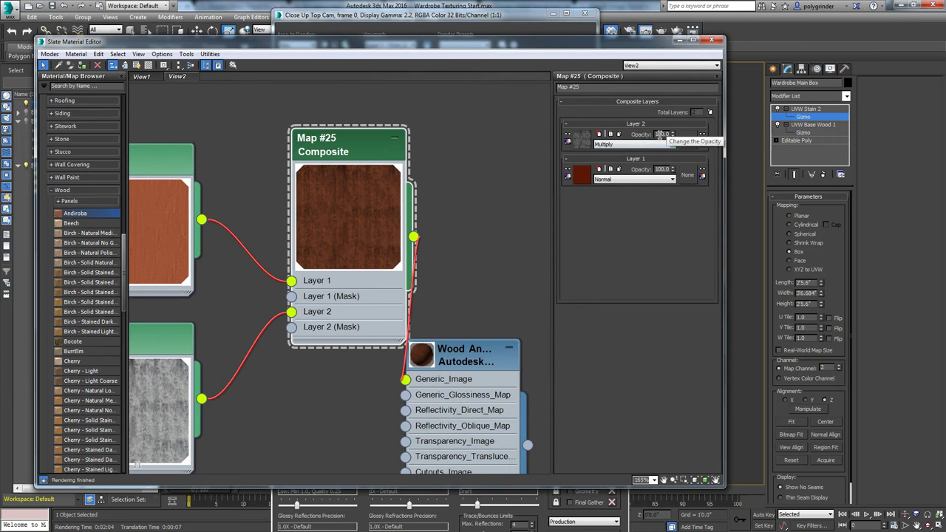
{"action": "left_click_drag", "start_coordinate": [656, 134], "coordinate": [678, 133]}
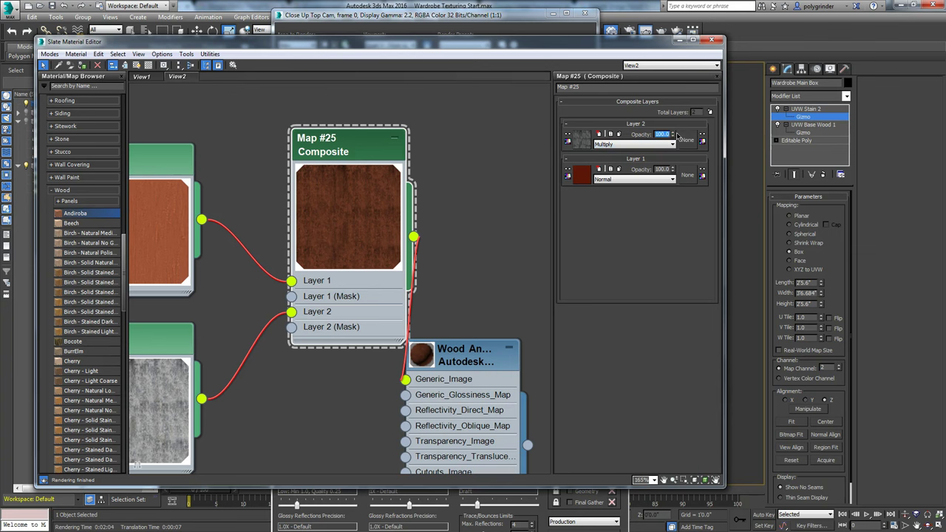
{"action": "type", "text": "60"}
{"action": "key", "text": "Return"}
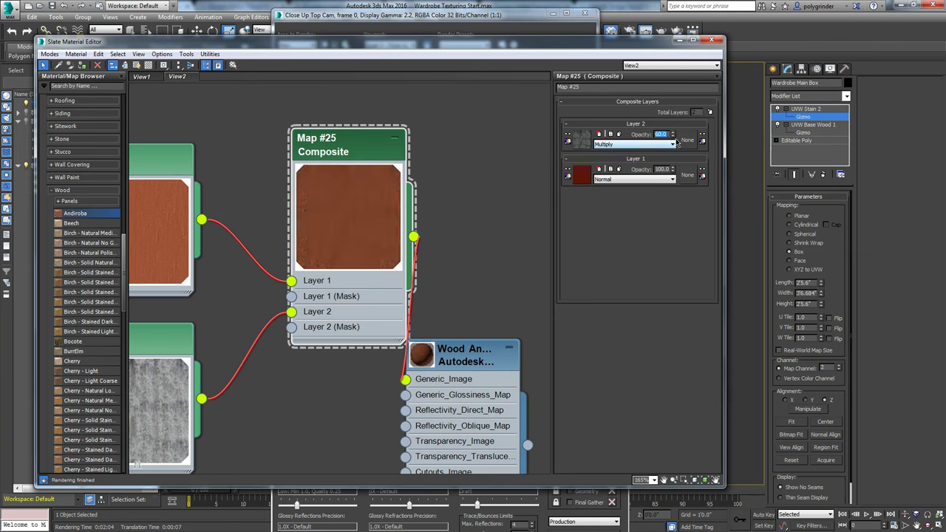
Render Close Up Top Cam again to check the wardrobe with the reduced stain opacity
{"action": "left_click_drag", "start_coordinate": [652, 46], "coordinate": [0, 47]}
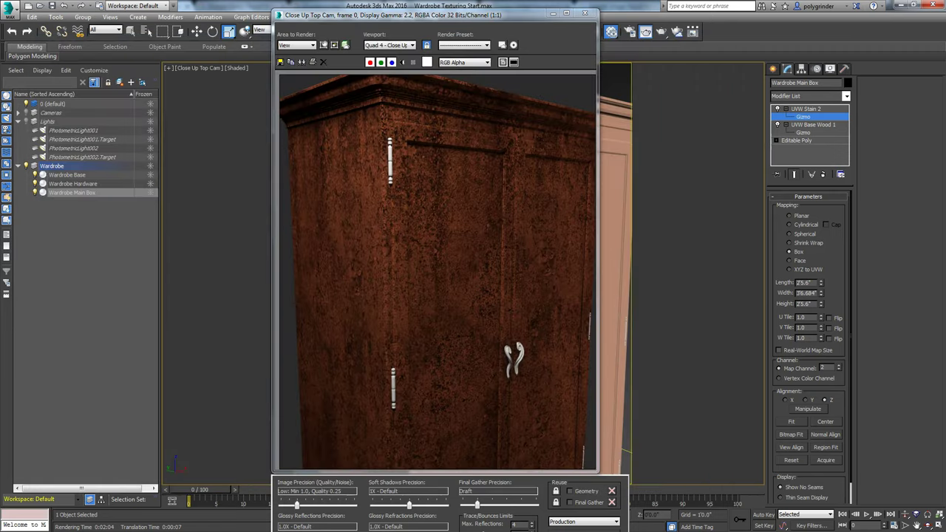
{"action": "left_click_drag", "start_coordinate": [416, 21], "coordinate": [420, 15]}
{"action": "left_click", "coordinate": [676, 32]}
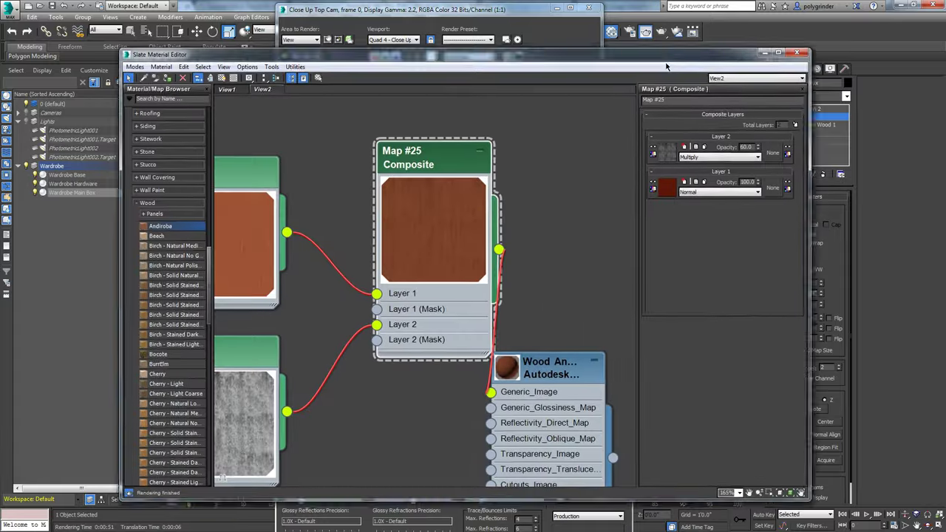
Add a third layer to the Composite map
{"action": "scroll", "coordinate": [373, 367], "scroll_direction": "up", "scroll_amount": 2}
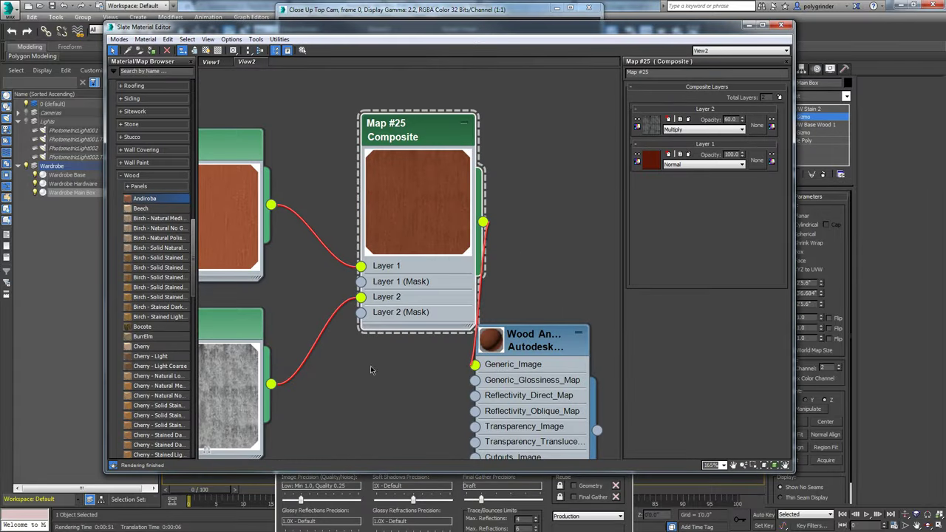
{"action": "middle_click_drag", "start_coordinate": [379, 368], "coordinate": [379, 386]}
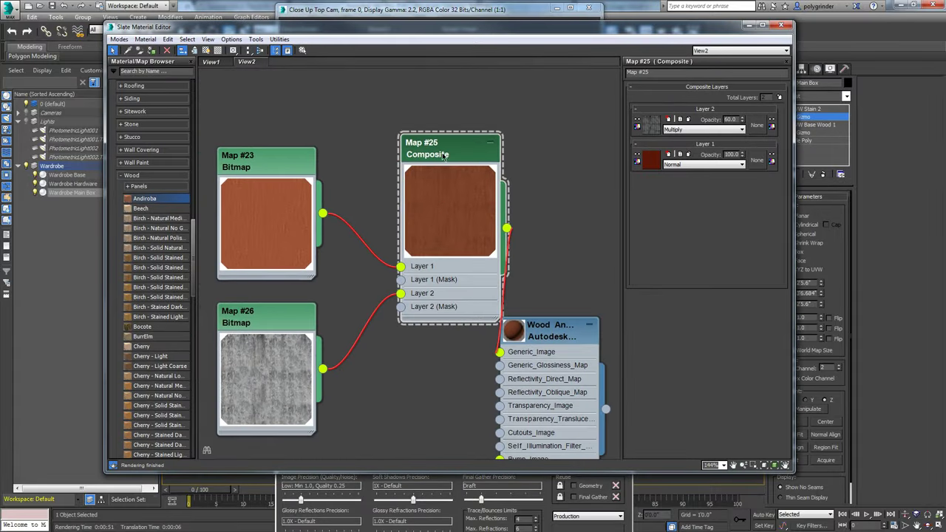
{"action": "left_click", "coordinate": [779, 97]}
{"action": "scroll", "coordinate": [480, 329], "scroll_direction": "down", "scroll_amount": 1}
{"action": "middle_click_drag", "start_coordinate": [480, 330], "coordinate": [419, 355]}
Duplicate the Stain 1 bitmap into the Composite map's Layer 3 input and open the duplicate's parameters
{"action": "mouse_move", "coordinate": [394, 243]}
{"action": "left_mouse_down"}
{"action": "mouse_move", "coordinate": [318, 225]}
{"action": "mouse_move", "coordinate": [337, 401]}
{"action": "mouse_move", "coordinate": [345, 352]}
{"action": "left_mouse_up"}
{"action": "mouse_move", "coordinate": [322, 225]}
{"action": "left_mouse_down"}
{"action": "mouse_move", "coordinate": [272, 186]}
{"action": "mouse_move", "coordinate": [294, 201]}
{"action": "left_mouse_up"}
{"action": "left_click_drag", "start_coordinate": [397, 389], "coordinate": [514, 234]}
{"action": "double_click", "coordinate": [369, 345]}
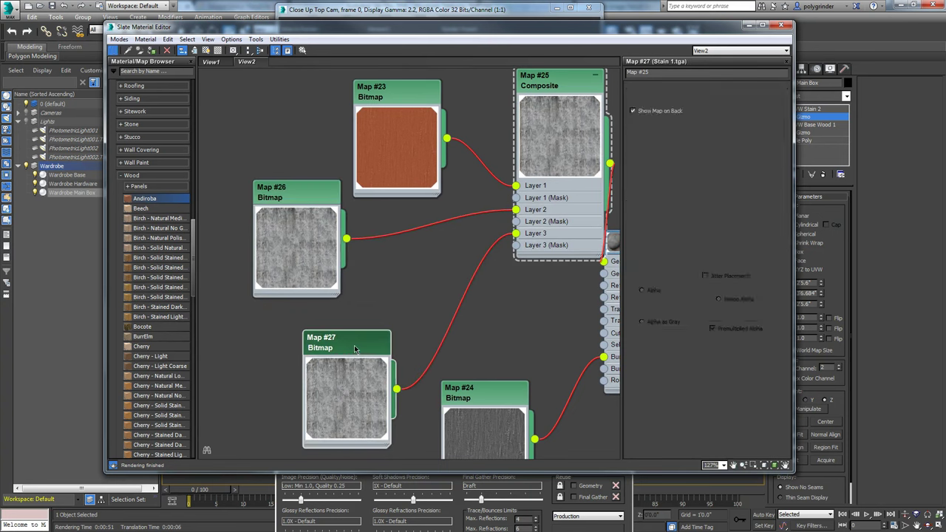
Replace the image in the Map #27 bitmap with Stain 2.tga
{"action": "left_click", "coordinate": [687, 211]}
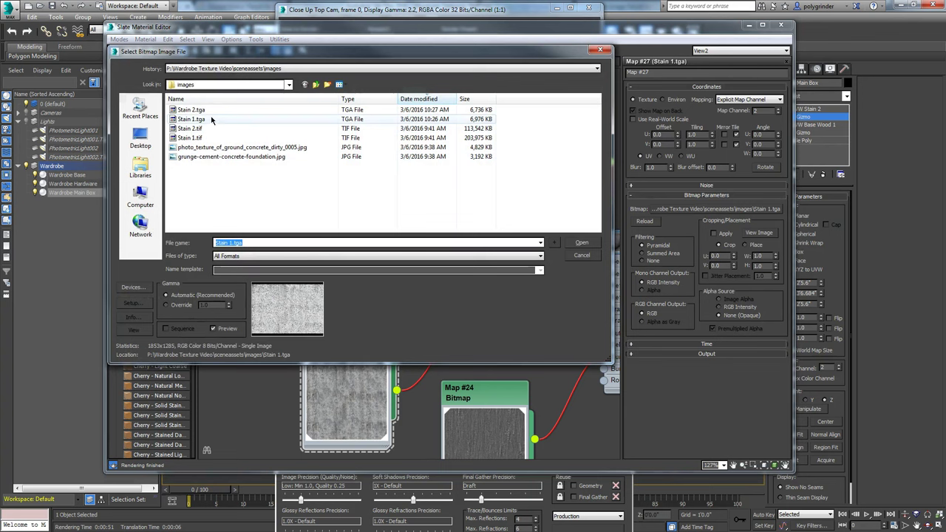
{"action": "left_click", "coordinate": [582, 242]}
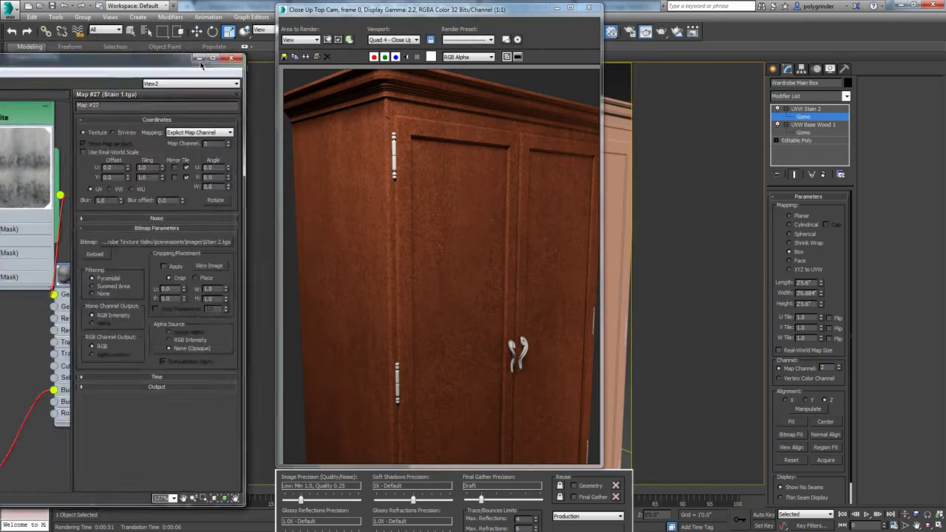
Copy the UVW Stain 2 modifier and paste the duplicate above it in the Wardrobe Main Box's stack
{"action": "left_click", "coordinate": [803, 110]}
{"action": "right_click", "coordinate": [804, 109]}
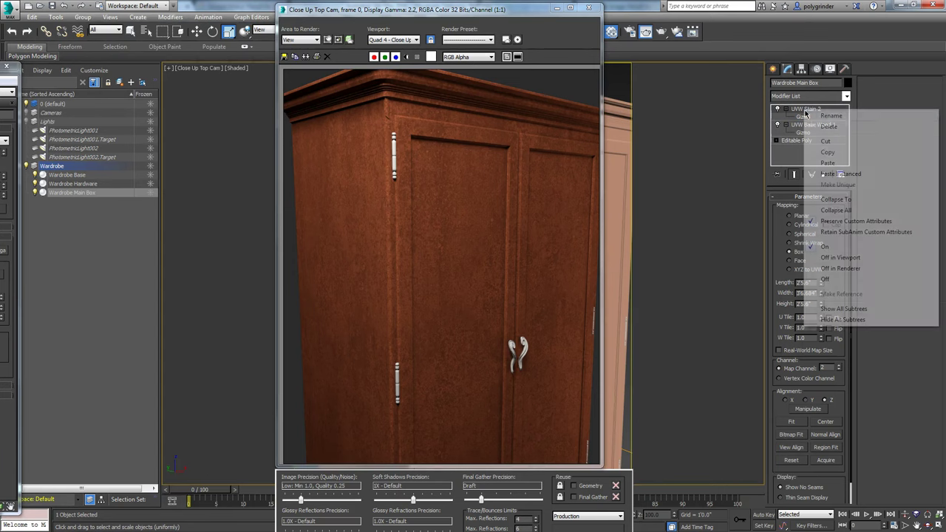
{"action": "left_click", "coordinate": [827, 153]}
{"action": "right_click", "coordinate": [807, 111]}
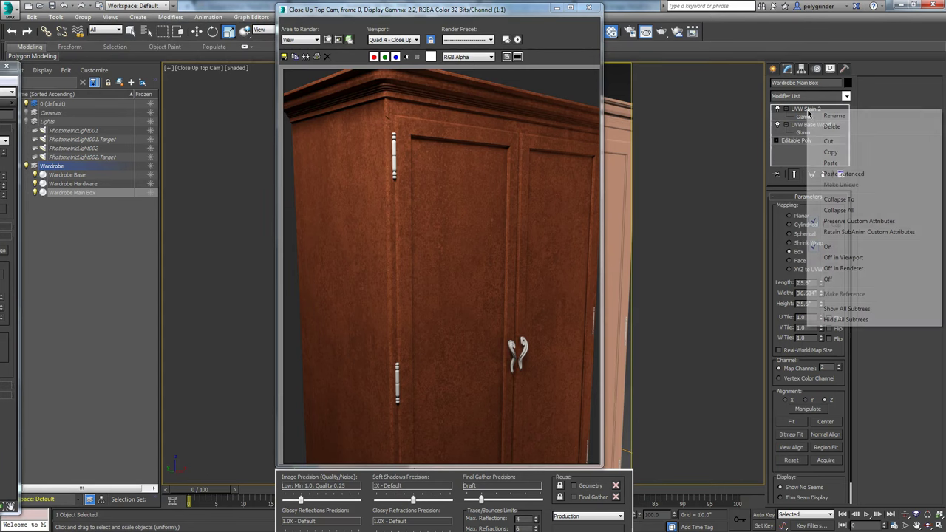
{"action": "left_click", "coordinate": [829, 163]}
Rename the pasted mapping modifier to UVW Stain 3 and set its map channel to 3
{"action": "left_click", "coordinate": [812, 111]}
{"action": "right_click", "coordinate": [812, 111]}
{"action": "left_click", "coordinate": [821, 117]}
{"action": "double_click", "coordinate": [805, 108]}
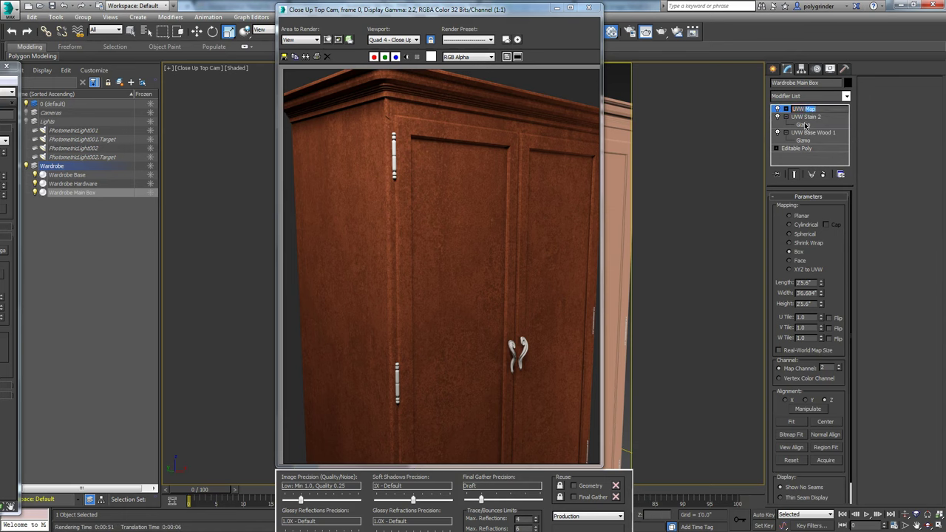
{"action": "type", "text": "S"}
{"action": "key", "text": "Return"}
{"action": "left_click", "coordinate": [838, 365]}
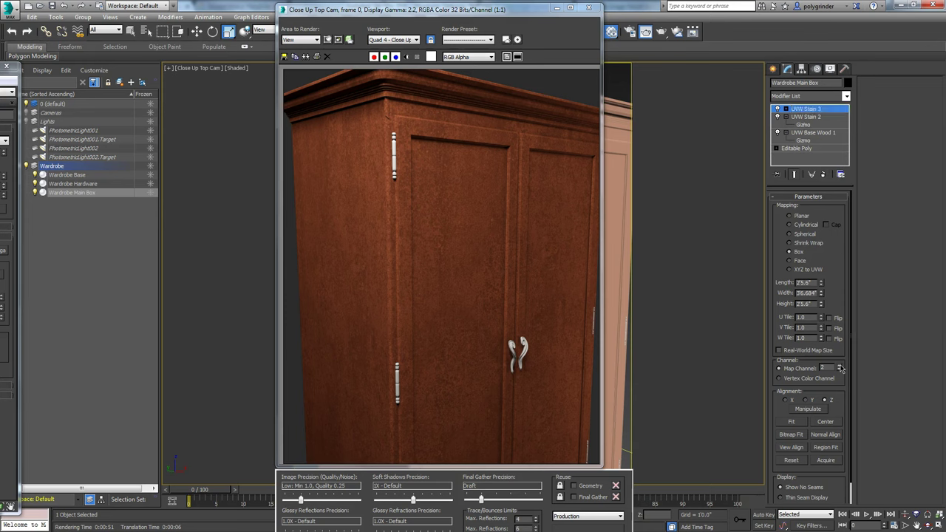
Switch to the Perspective view without safe frames and display the Map #27 stain texture on the wardrobe
{"action": "left_click", "coordinate": [556, 9]}
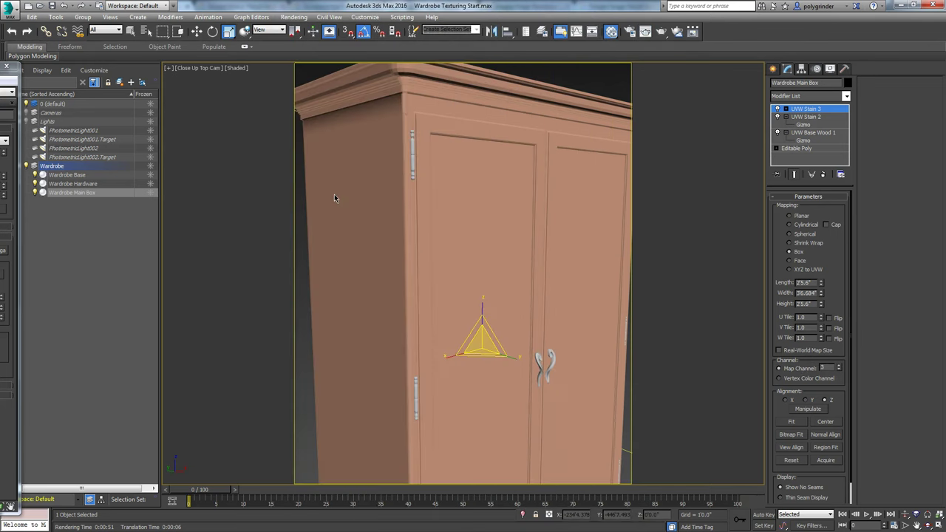
{"action": "key", "text": "shift+f"}
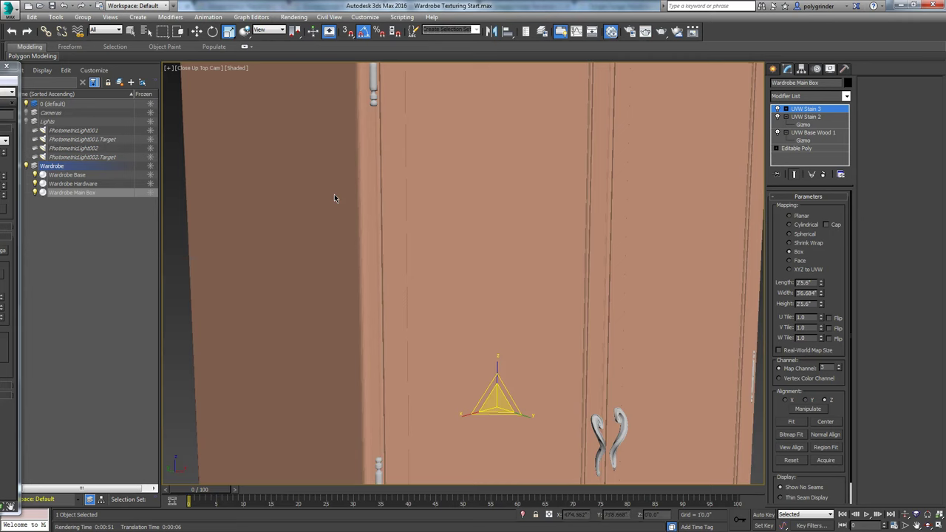
{"action": "key", "text": "p"}
{"action": "middle_click_drag", "start_coordinate": [407, 160], "coordinate": [413, 171]}
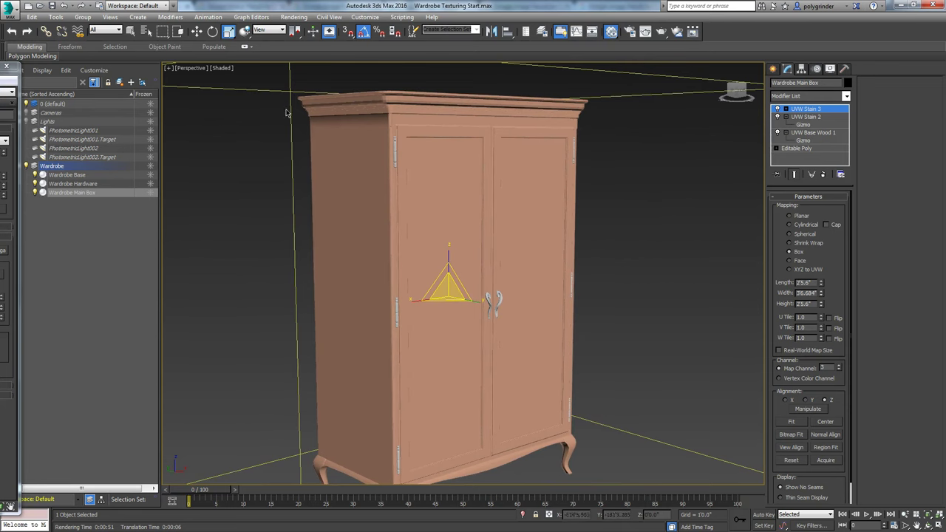
{"action": "key", "text": "m"}
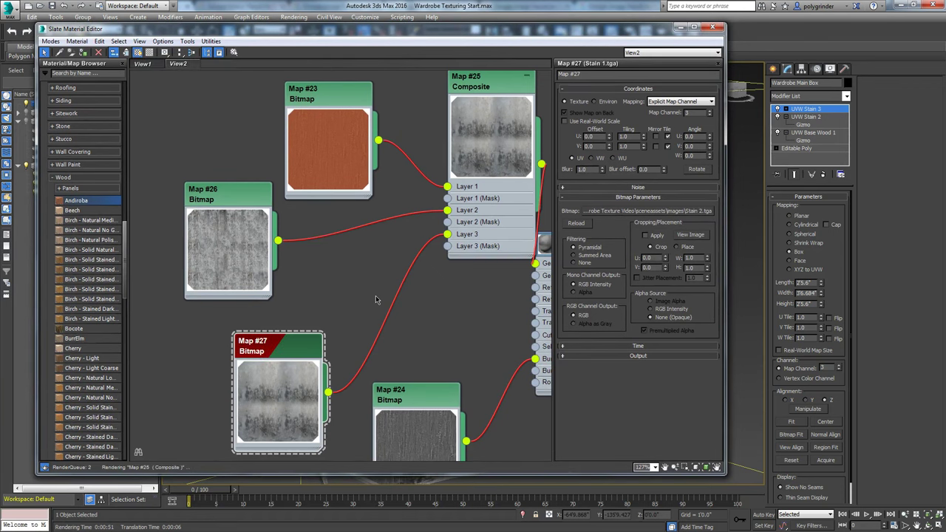
{"action": "left_click_drag", "start_coordinate": [572, 35], "coordinate": [170, 56]}
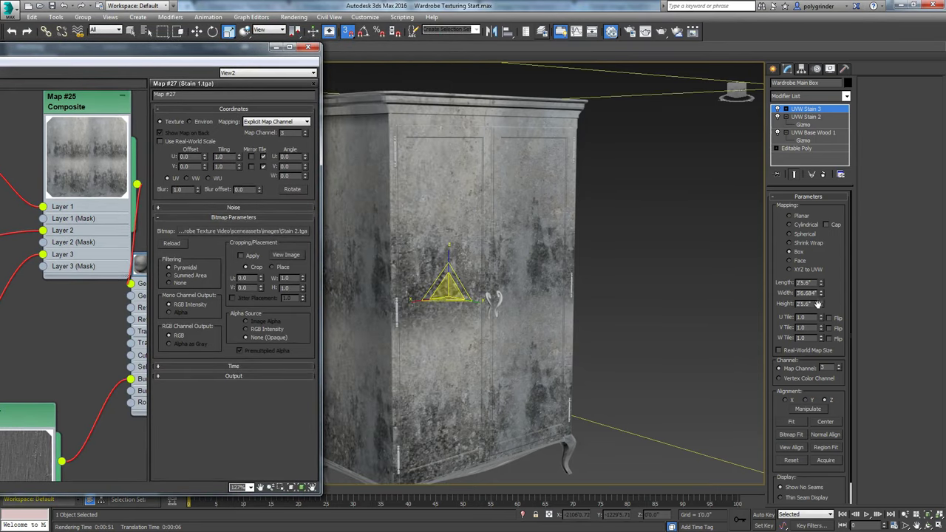
Bitmap-fit the UVW Stain 3 mapping to the proportions of Stain 2.tga
{"action": "scroll", "coordinate": [835, 299], "scroll_direction": "down", "scroll_amount": 2}
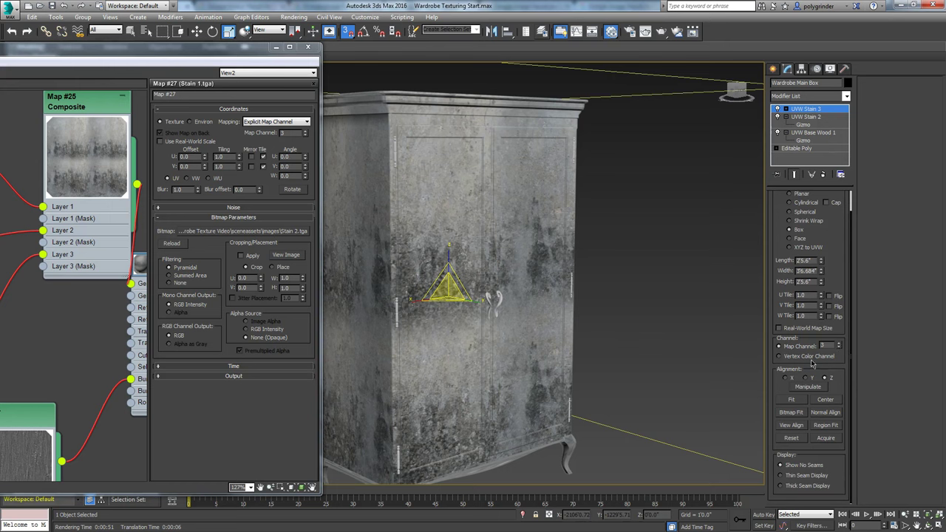
{"action": "left_click", "coordinate": [791, 413]}
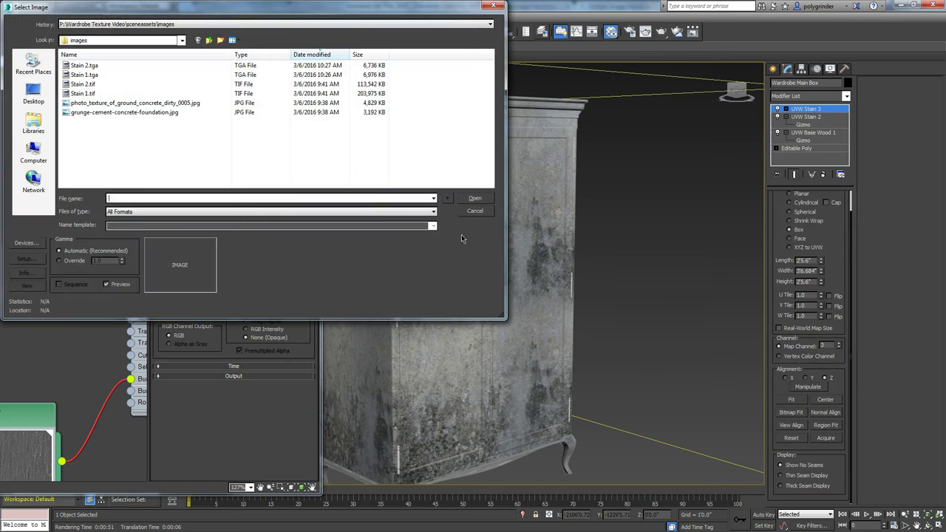
{"action": "left_click", "coordinate": [81, 55]}
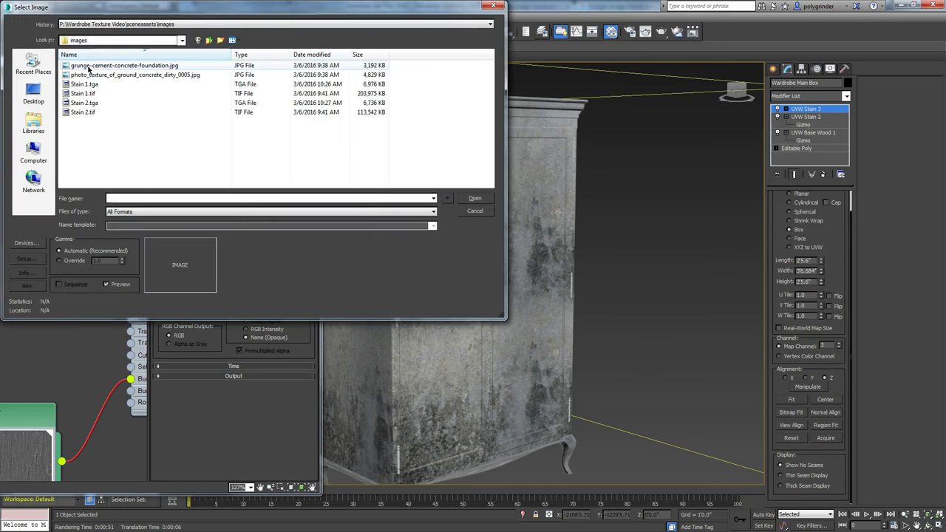
{"action": "left_click", "coordinate": [87, 105]}
{"action": "left_click", "coordinate": [474, 198]}
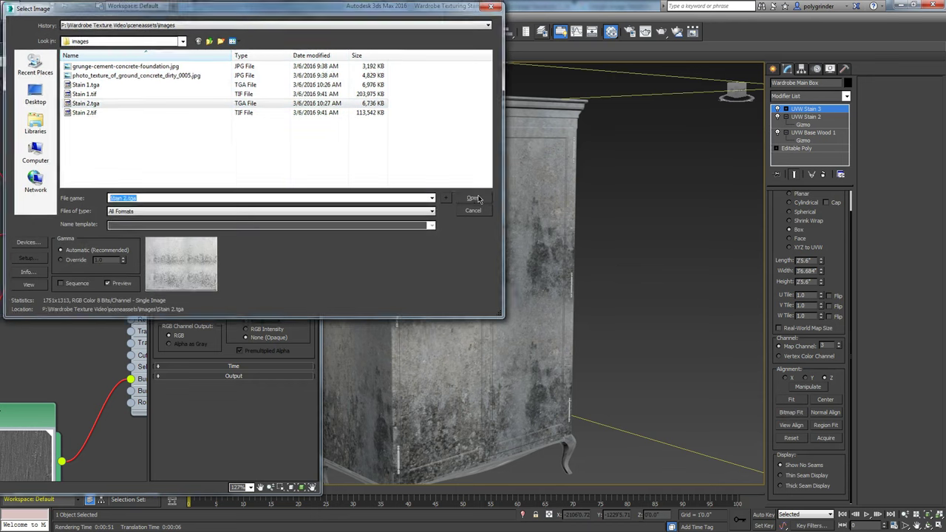
Scale the UVW Stain 3 mapping gizmo uniformly to about 260% and check its coverage from the front and at an angle
{"action": "left_click_drag", "start_coordinate": [248, 56], "coordinate": [96, 79]}
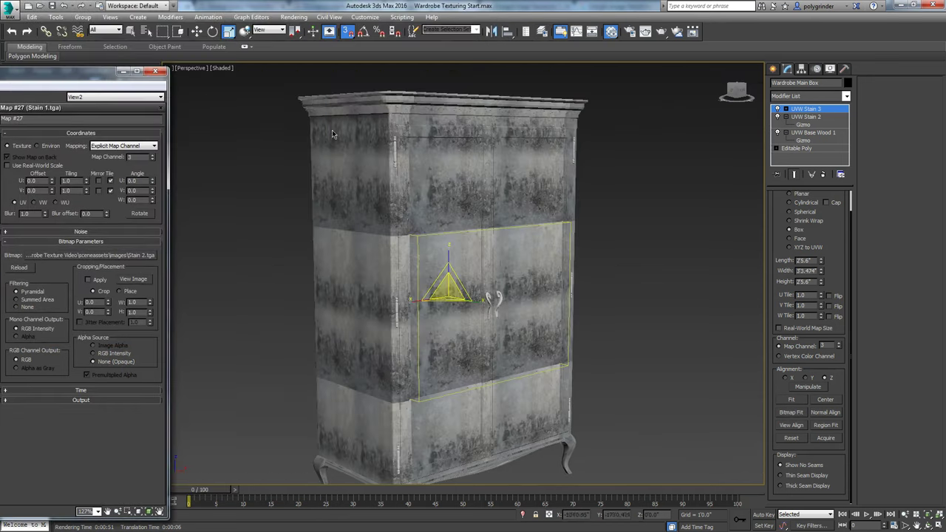
{"action": "left_click_drag", "start_coordinate": [445, 289], "coordinate": [443, 209]}
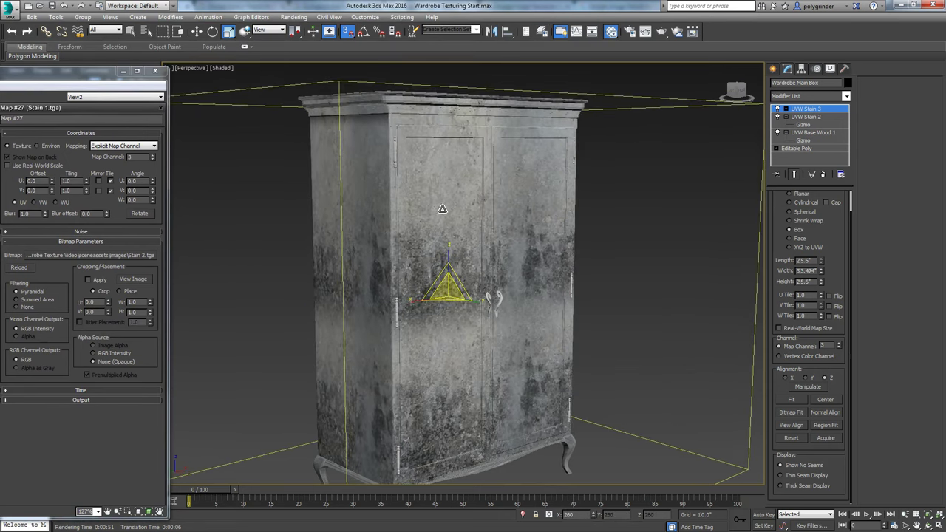
{"action": "middle_click_drag", "start_coordinate": [510, 339], "coordinate": [477, 386], "text": "alt"}
{"action": "right_click", "coordinate": [472, 358]}
{"action": "left_click", "coordinate": [476, 362]}
{"action": "scroll", "coordinate": [477, 385], "scroll_direction": "up", "scroll_amount": 15}
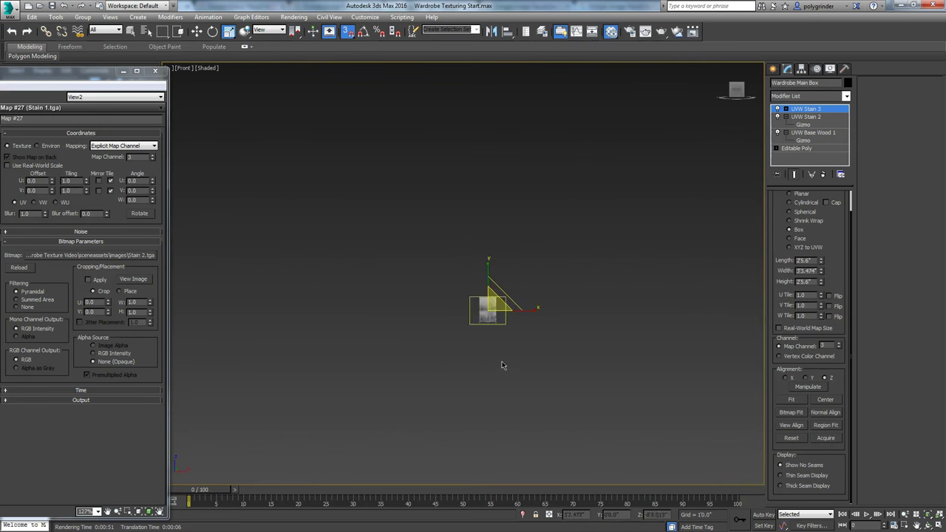
{"action": "left_click_drag", "start_coordinate": [462, 193], "coordinate": [461, 191]}
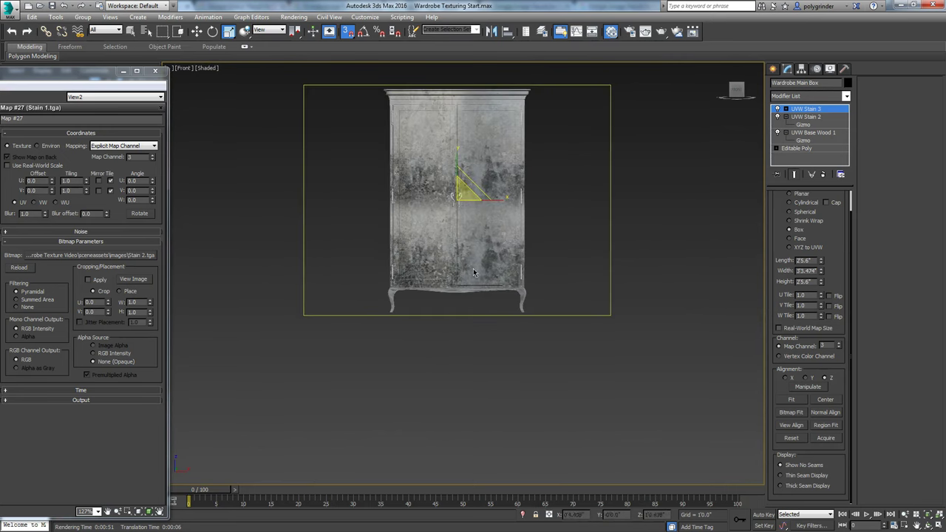
{"action": "middle_click_drag", "start_coordinate": [447, 274], "coordinate": [479, 275], "text": "alt"}
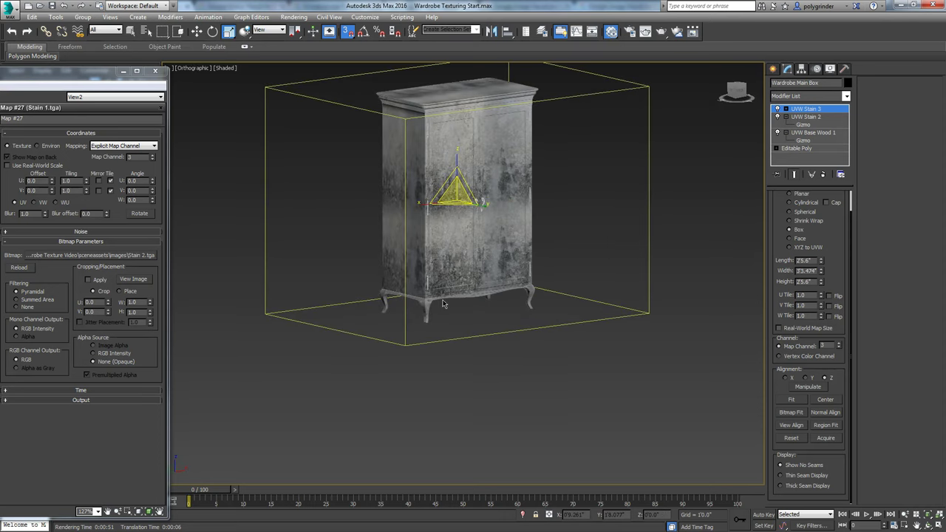
Switch the viewport to the Close Up Top Cam camera with safe frames shown
{"action": "key", "text": "c"}
{"action": "left_click", "coordinate": [448, 200]}
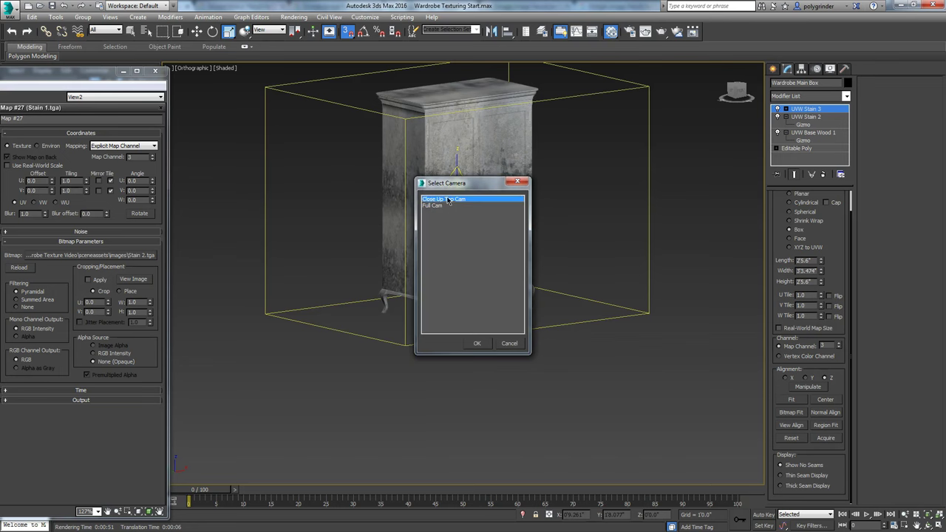
{"action": "left_click", "coordinate": [473, 344]}
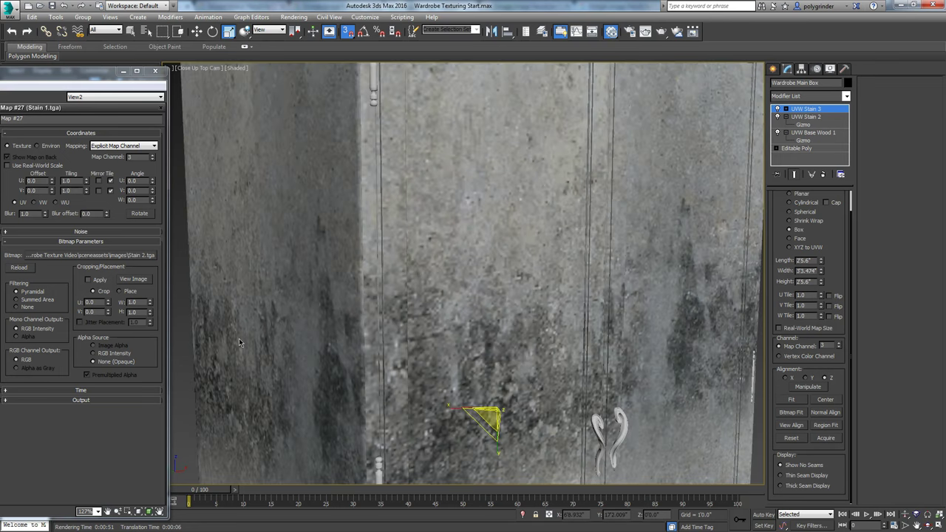
{"action": "key", "text": "shift+f"}
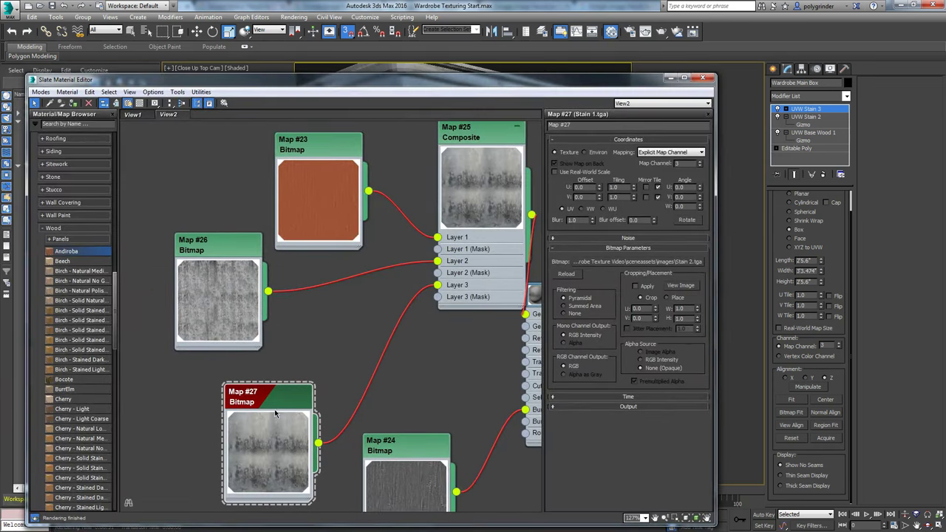
Move the Map #27 node closer to the composite map and set the composite's Layer 3 blend mode to Multiply
{"action": "left_click_drag", "start_coordinate": [285, 398], "coordinate": [321, 311]}
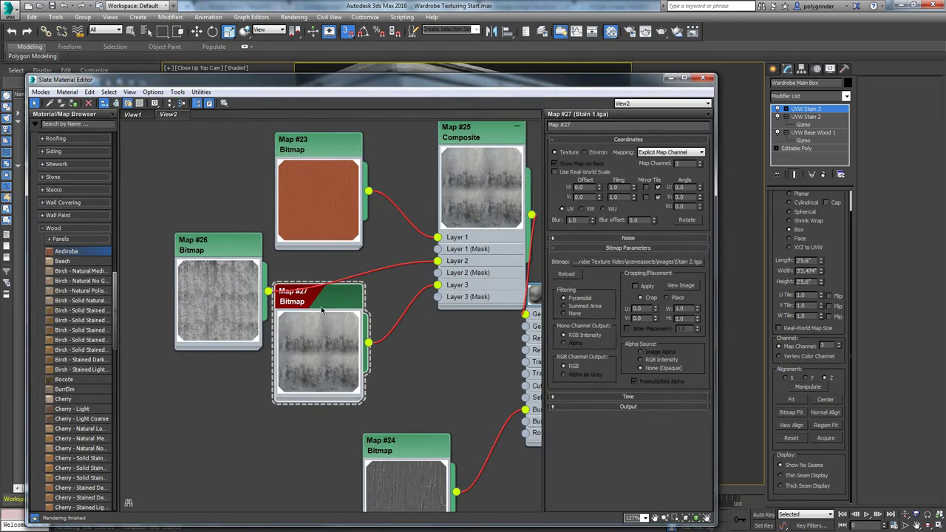
{"action": "double_click", "coordinate": [520, 168]}
{"action": "left_click", "coordinate": [612, 183]}
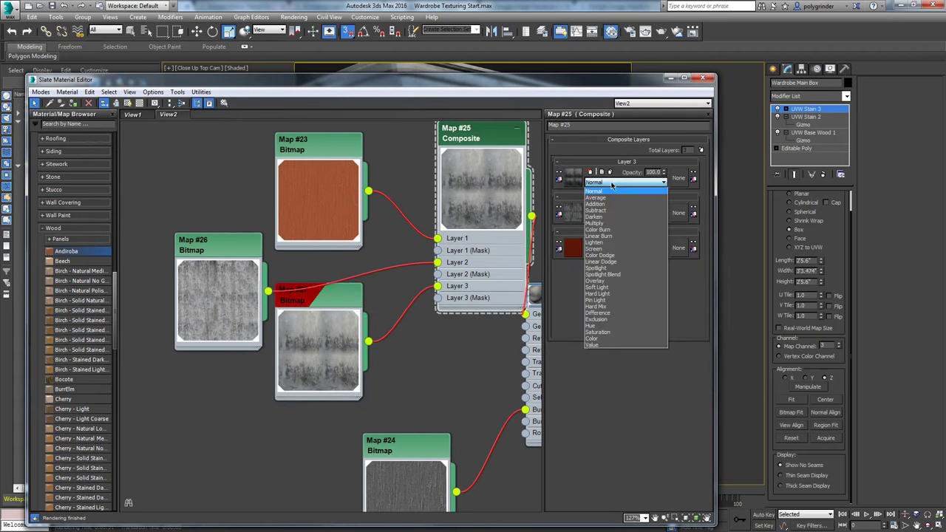
{"action": "left_click", "coordinate": [604, 223]}
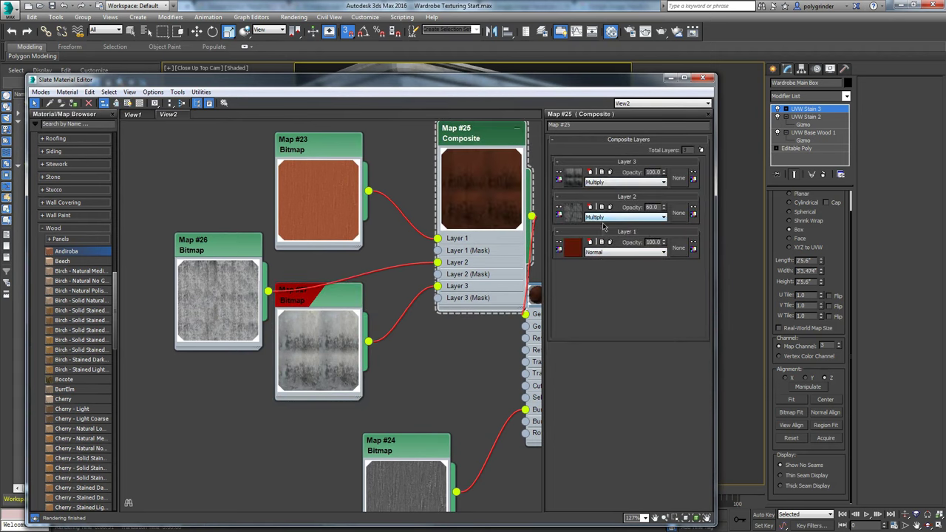
Move the material editor out of the way and render the Close Up Top Cam view
{"action": "left_click_drag", "start_coordinate": [604, 86], "coordinate": [0, 74]}
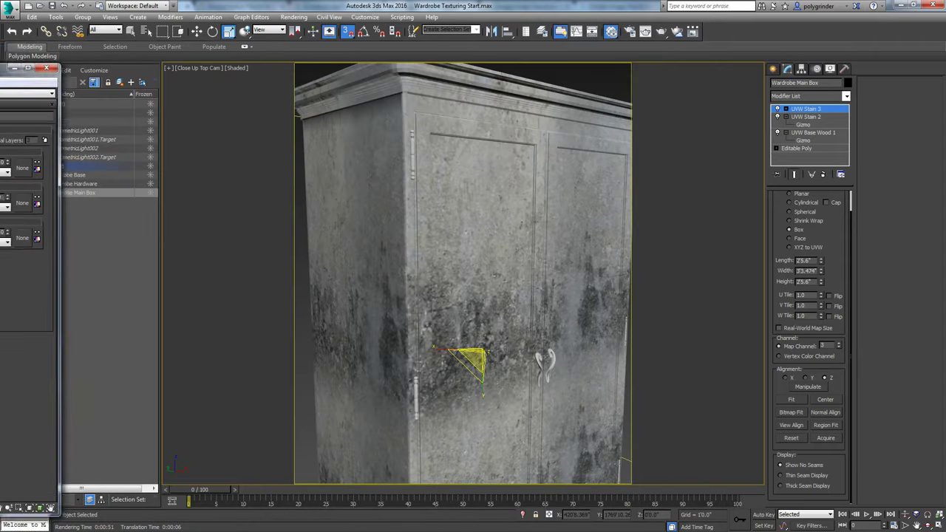
{"action": "left_click_drag", "start_coordinate": [50, 509], "coordinate": [11, 481]}
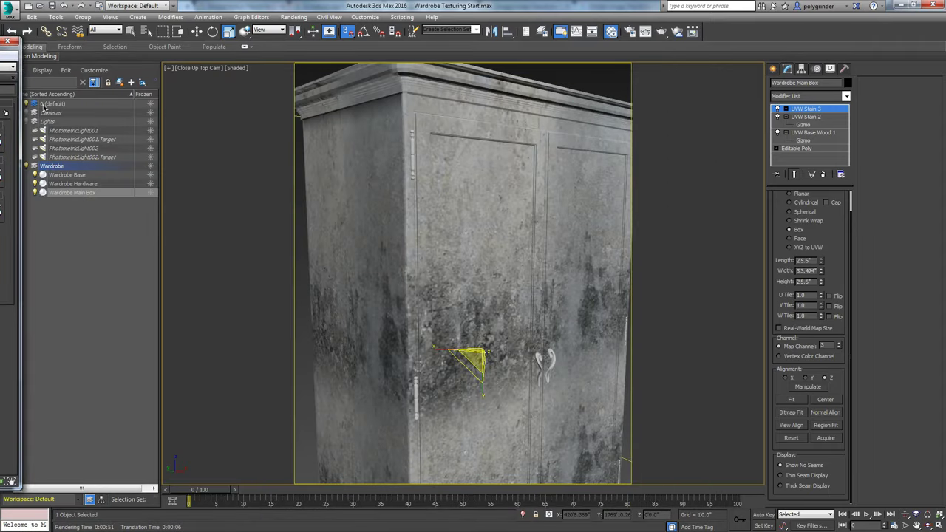
{"action": "left_click", "coordinate": [660, 31]}
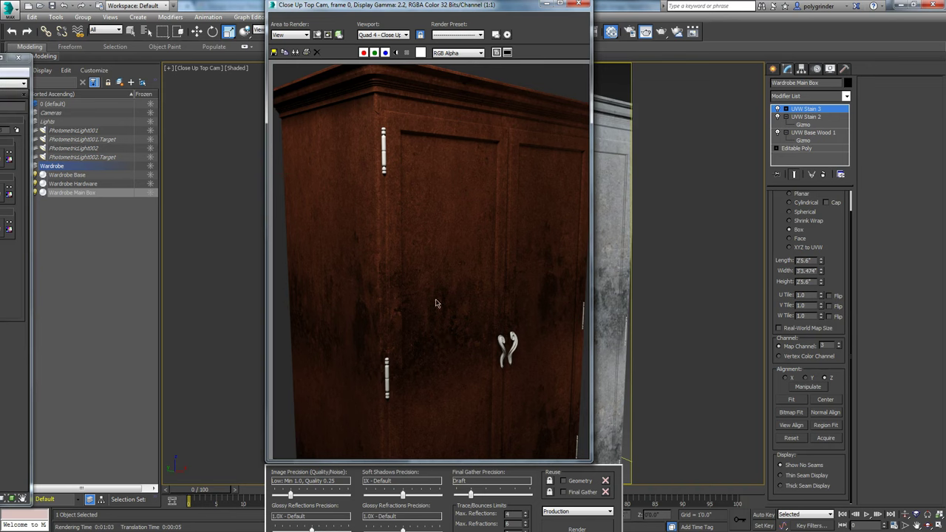
Reopen the material editor, compare blend modes for Layer 3 of the composite map and set it to Spotlight
{"action": "key", "text": "m"}
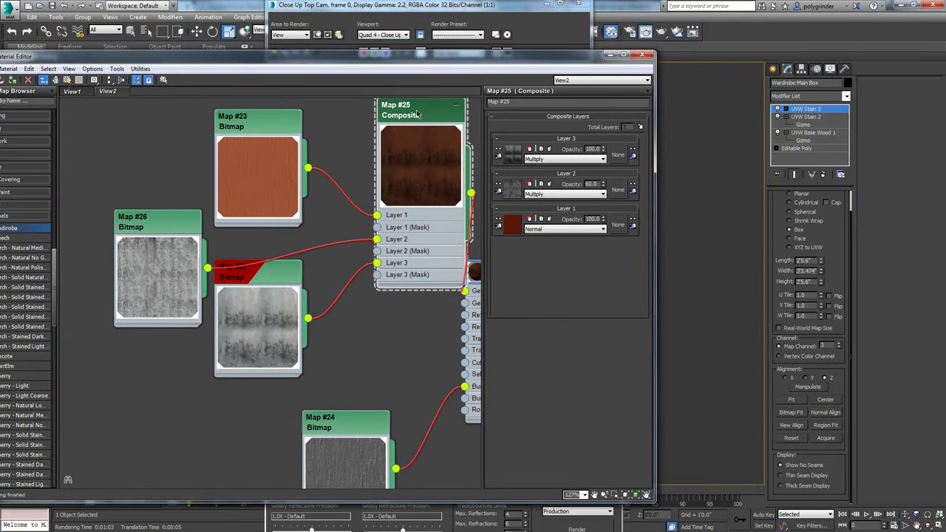
{"action": "left_click", "coordinate": [543, 159]}
{"action": "left_click", "coordinate": [543, 164]}
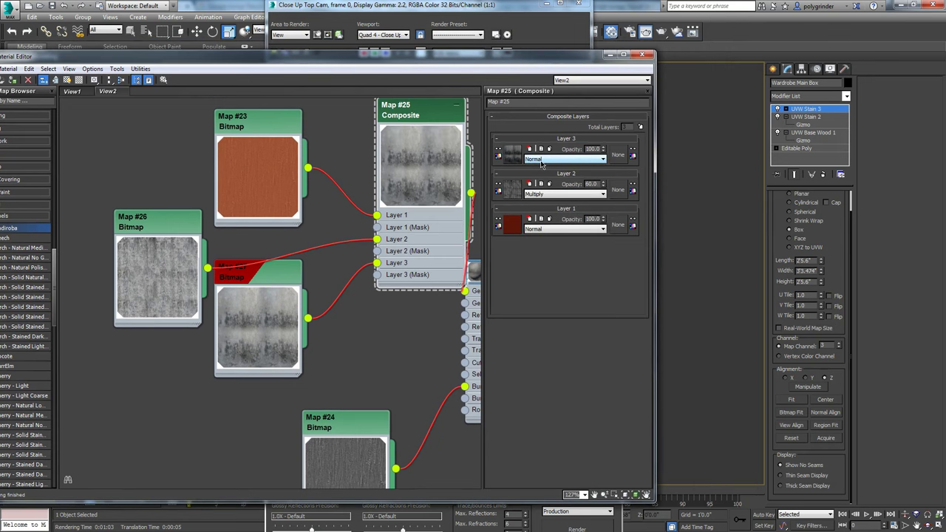
{"action": "scroll", "coordinate": [541, 163], "scroll_direction": "down", "scroll_amount": 1}
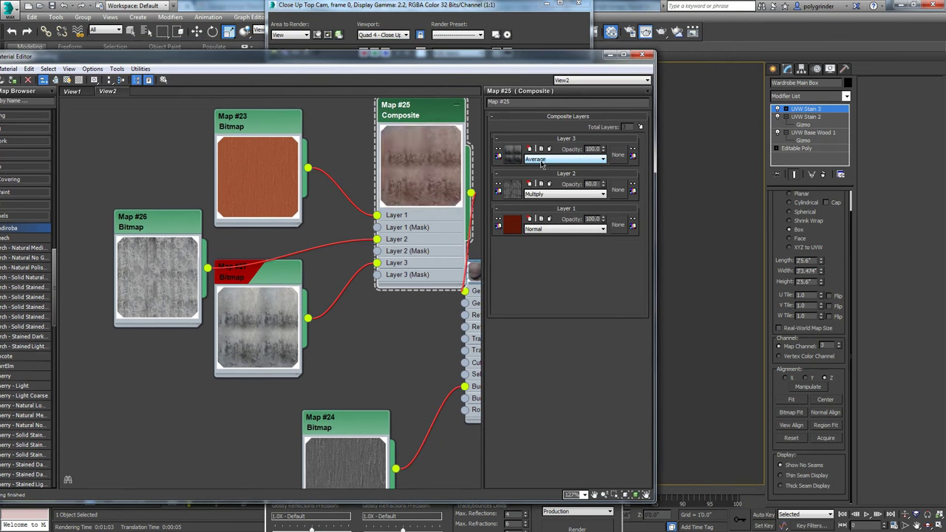
{"action": "scroll", "coordinate": [542, 163], "scroll_direction": "down", "scroll_amount": 1}
{"action": "scroll", "coordinate": [541, 164], "scroll_direction": "down", "scroll_amount": 2}
{"action": "scroll", "coordinate": [542, 163], "scroll_direction": "down", "scroll_amount": 1}
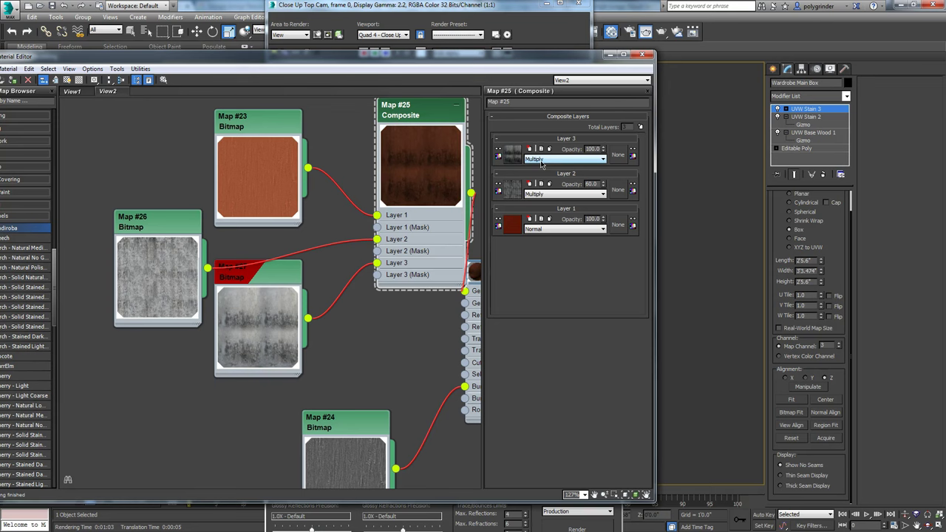
{"action": "scroll", "coordinate": [541, 163], "scroll_direction": "down", "scroll_amount": 2}
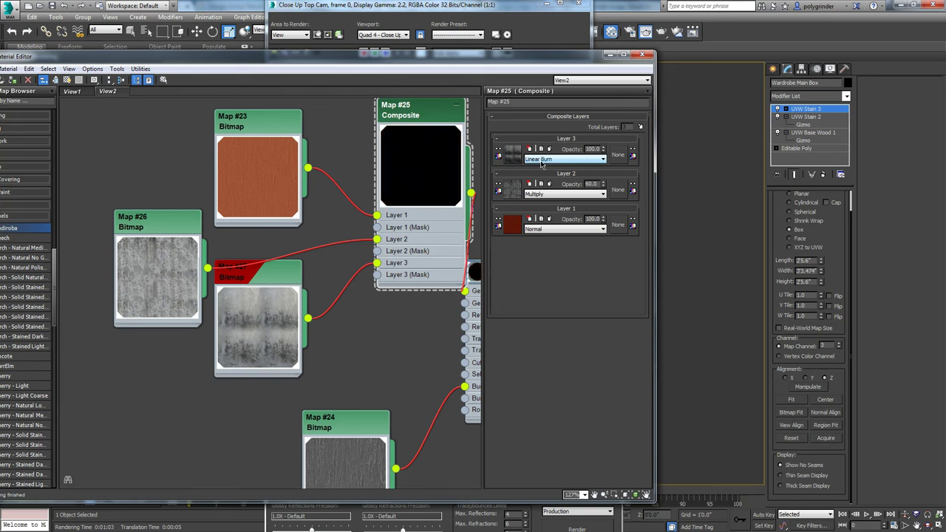
{"action": "scroll", "coordinate": [542, 164], "scroll_direction": "down", "scroll_amount": 1}
{"action": "scroll", "coordinate": [542, 164], "scroll_direction": "down", "scroll_amount": 1}
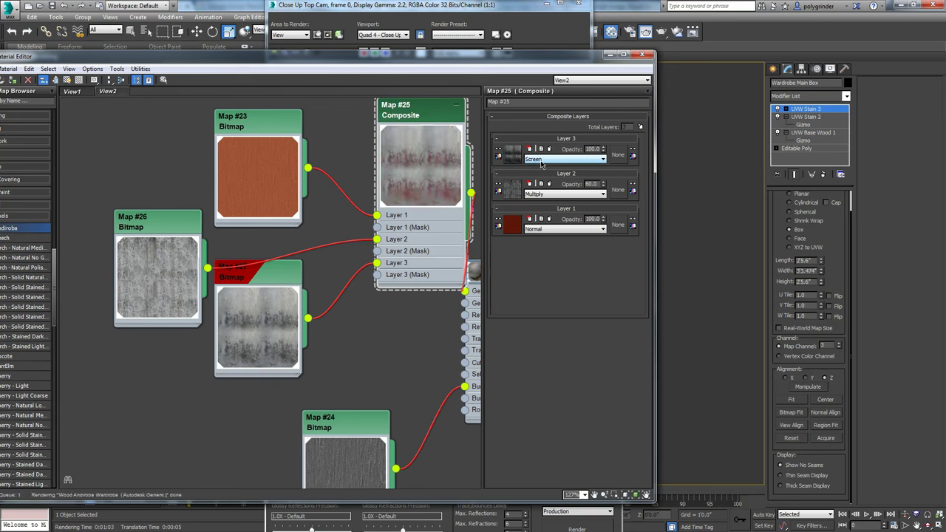
{"action": "scroll", "coordinate": [541, 163], "scroll_direction": "down", "scroll_amount": 1}
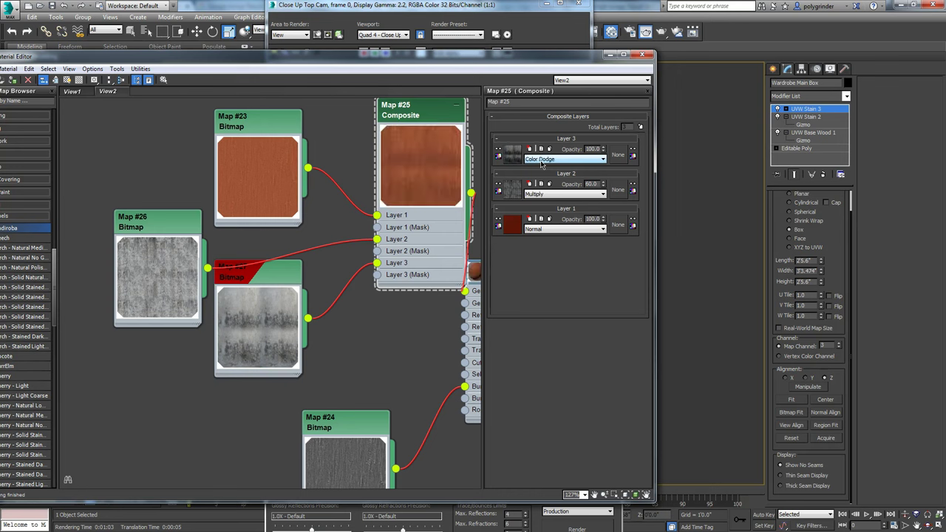
{"action": "scroll", "coordinate": [541, 163], "scroll_direction": "down", "scroll_amount": 1}
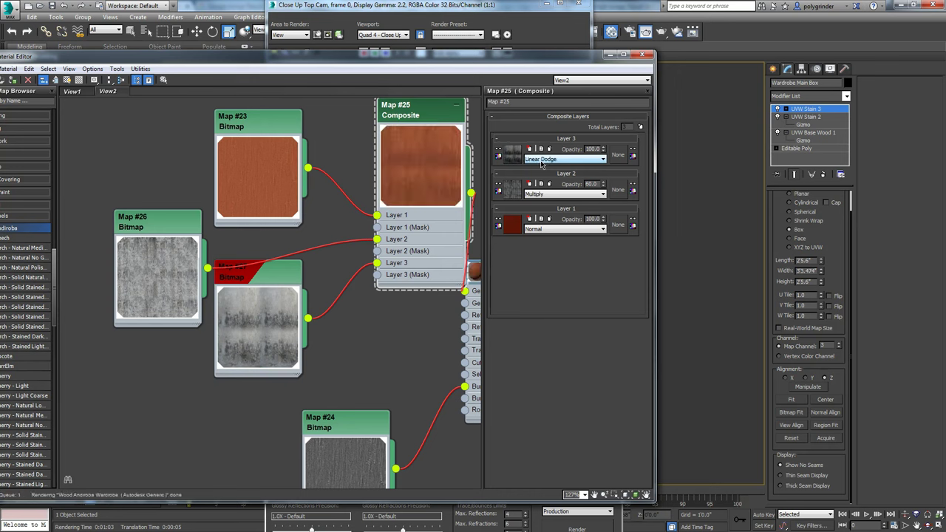
{"action": "scroll", "coordinate": [541, 163], "scroll_direction": "down", "scroll_amount": 1}
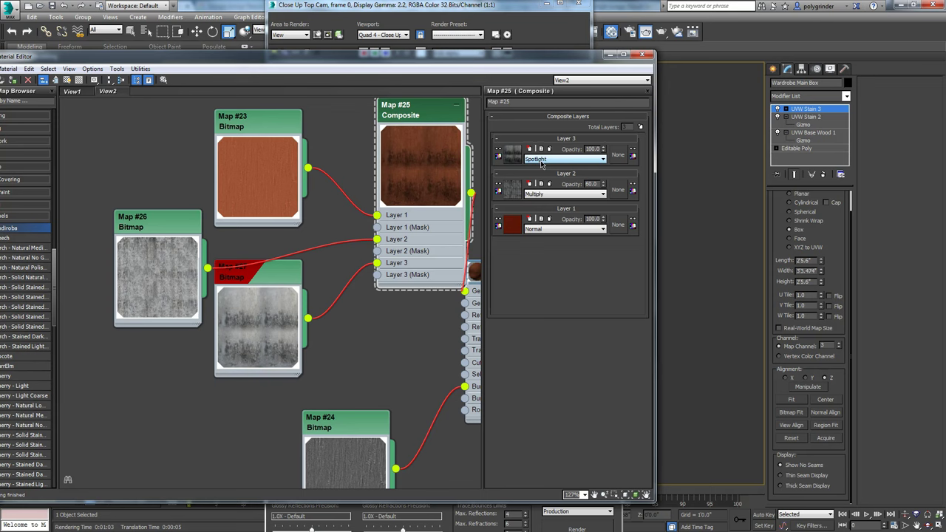
Set the composite's Layer 3 opacity to 60 and re-render the Close Up Top Cam view
{"action": "mouse_move", "coordinate": [602, 151]}
{"action": "left_mouse_down"}
{"action": "mouse_move", "coordinate": [600, 176]}
{"action": "mouse_move", "coordinate": [604, 167]}
{"action": "left_mouse_up"}
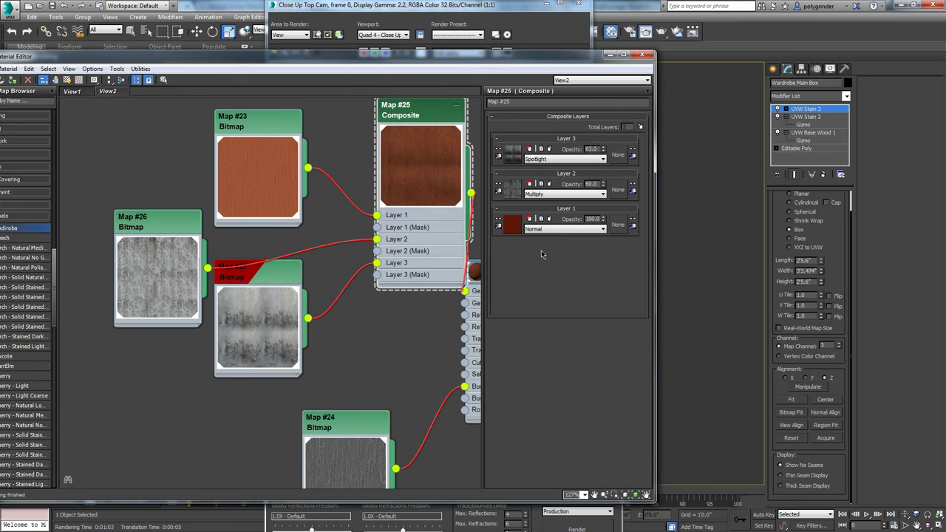
{"action": "double_click", "coordinate": [591, 149]}
{"action": "type", "text": "60"}
{"action": "key", "text": "Return"}
{"action": "left_click", "coordinate": [642, 54]}
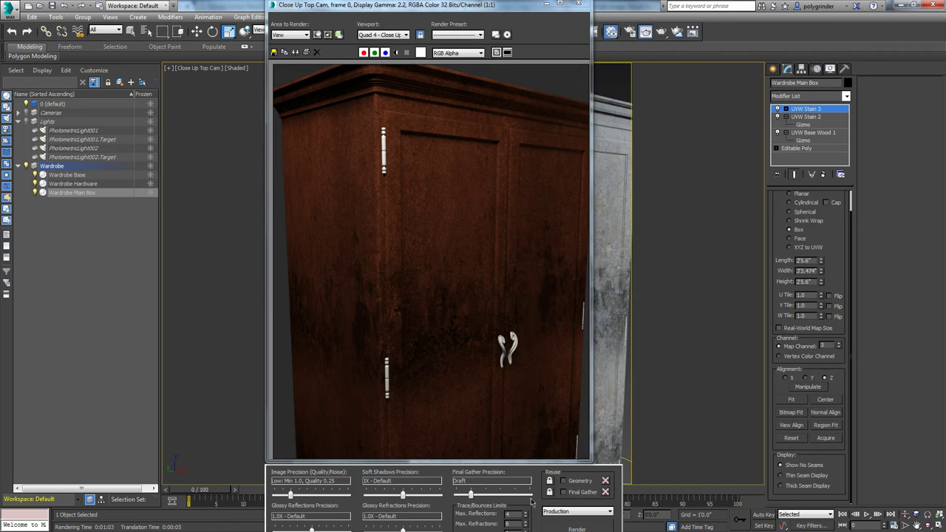
{"action": "left_click", "coordinate": [563, 526]}
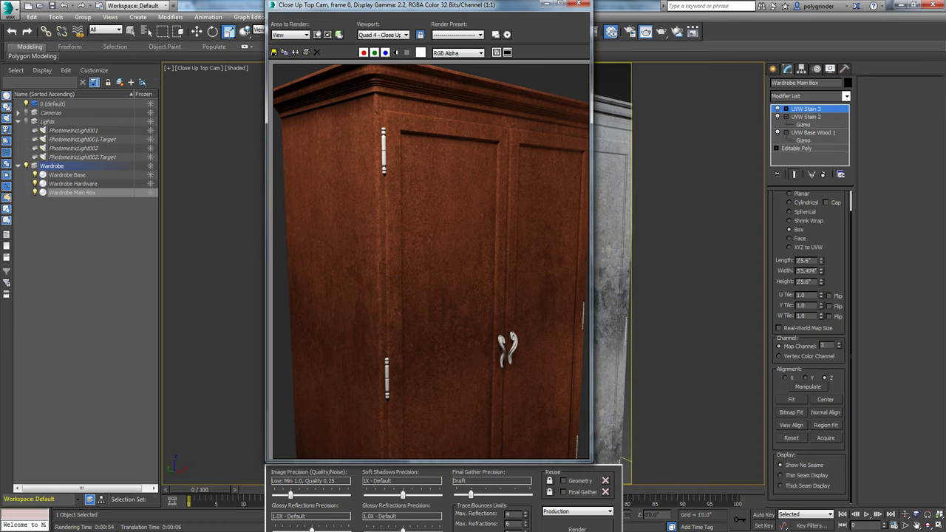
Reopen the material editor and move the composite and bitmap nodes away from the wood material to make room
{"action": "key", "text": "m"}
{"action": "middle_click_drag", "start_coordinate": [473, 320], "coordinate": [404, 154]}
{"action": "scroll", "coordinate": [426, 376], "scroll_direction": "down", "scroll_amount": 1}
{"action": "left_click_drag", "start_coordinate": [404, 153], "coordinate": [377, 150]}
{"action": "left_click_drag", "start_coordinate": [234, 271], "coordinate": [205, 272]}
{"action": "middle_click_drag", "start_coordinate": [393, 328], "coordinate": [375, 321]}
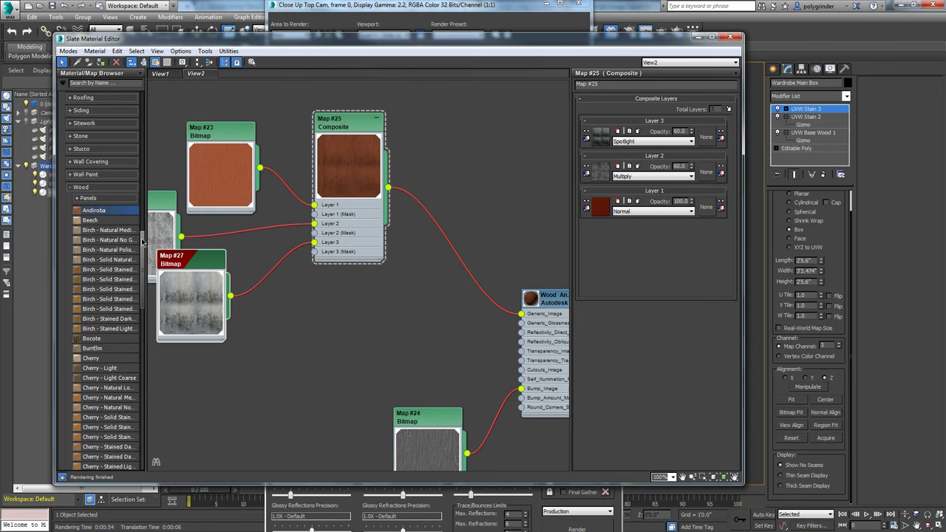
Insert a Color Correction map between the composite map and the wood material's Generic_Image input
{"action": "left_click_drag", "start_coordinate": [143, 243], "coordinate": [156, 84]}
{"action": "left_click_drag", "start_coordinate": [145, 143], "coordinate": [158, 213]}
{"action": "left_click", "coordinate": [85, 215]}
{"action": "left_click_drag", "start_coordinate": [144, 169], "coordinate": [458, 246]}
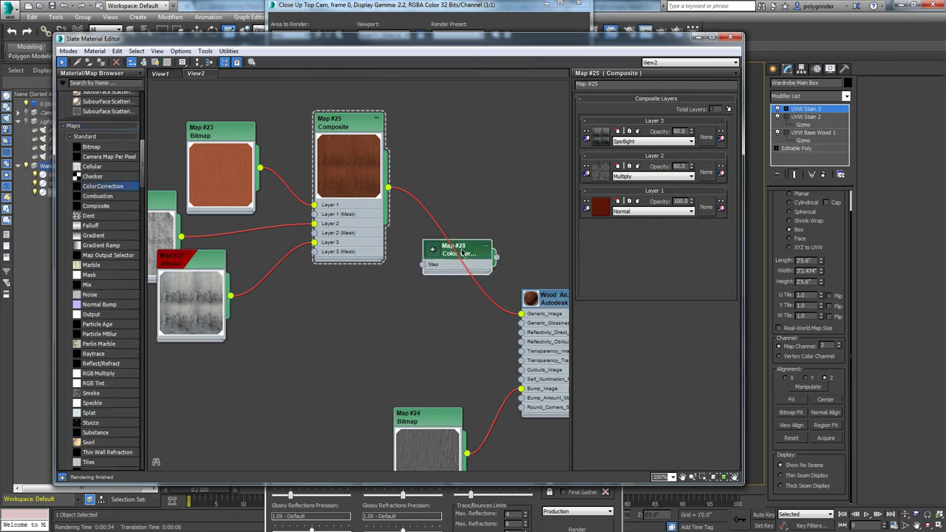
{"action": "key", "text": "Delete"}
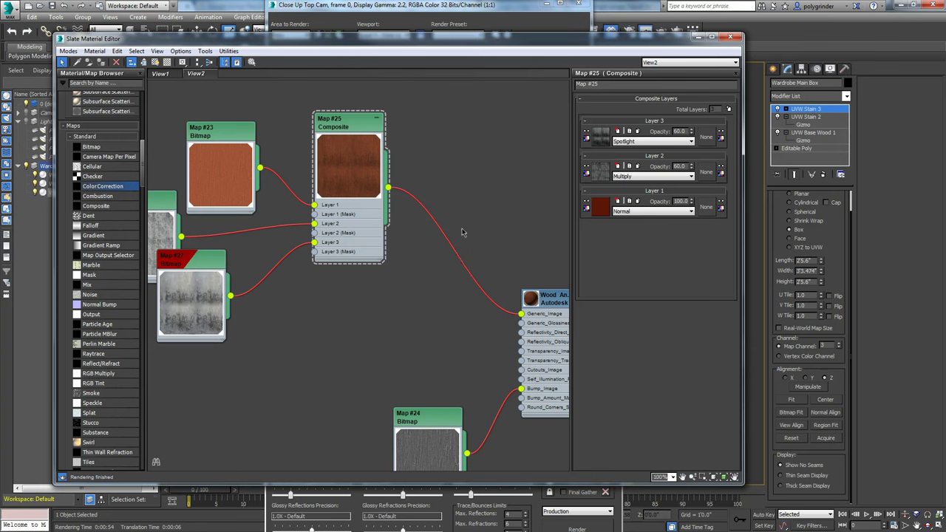
{"action": "left_click_drag", "start_coordinate": [102, 186], "coordinate": [458, 250]}
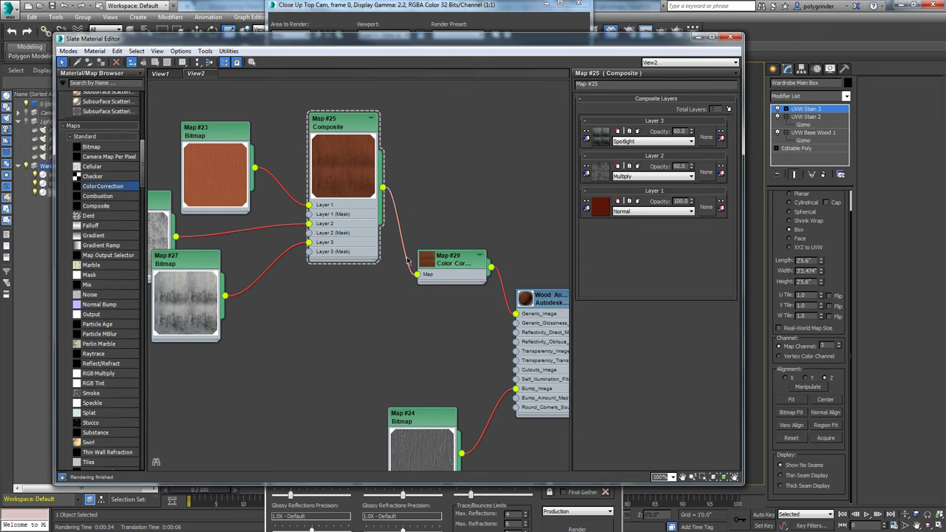
Enlarge the Color Correction node's preview, align it with the composite's nodes and open its parameters
{"action": "double_click", "coordinate": [426, 259]}
{"action": "left_click_drag", "start_coordinate": [374, 159], "coordinate": [352, 280]}
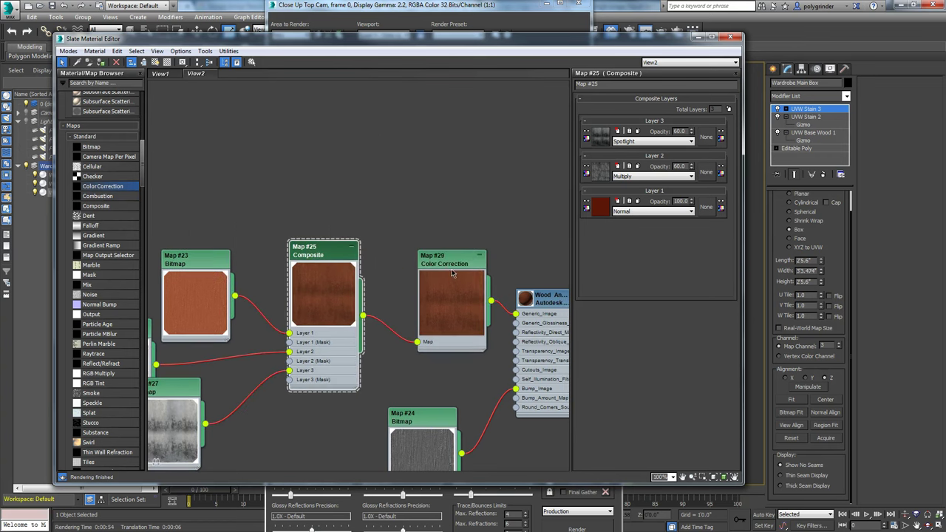
{"action": "left_click_drag", "start_coordinate": [444, 258], "coordinate": [437, 209]}
{"action": "double_click", "coordinate": [437, 209]}
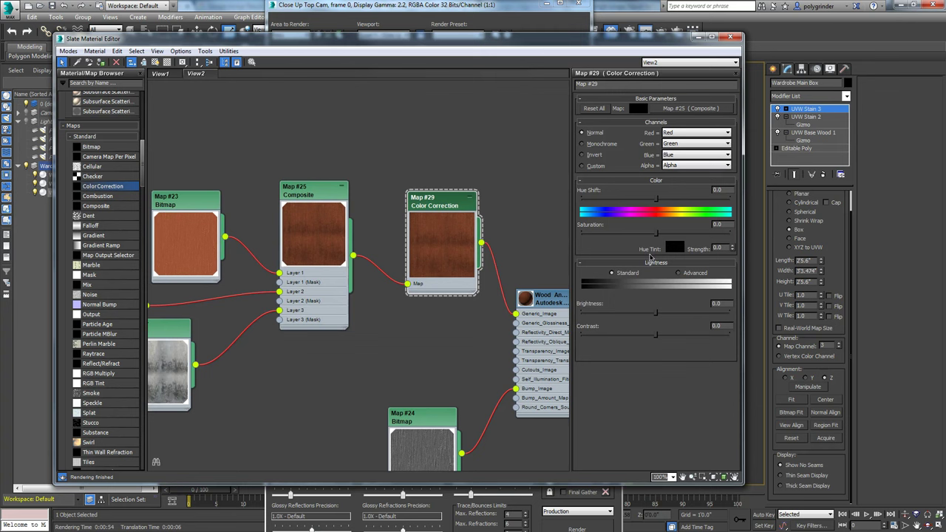
Lower the Color Correction's saturation to about -26.91 and place a copy of the node below it
{"action": "left_click_drag", "start_coordinate": [655, 233], "coordinate": [636, 234]}
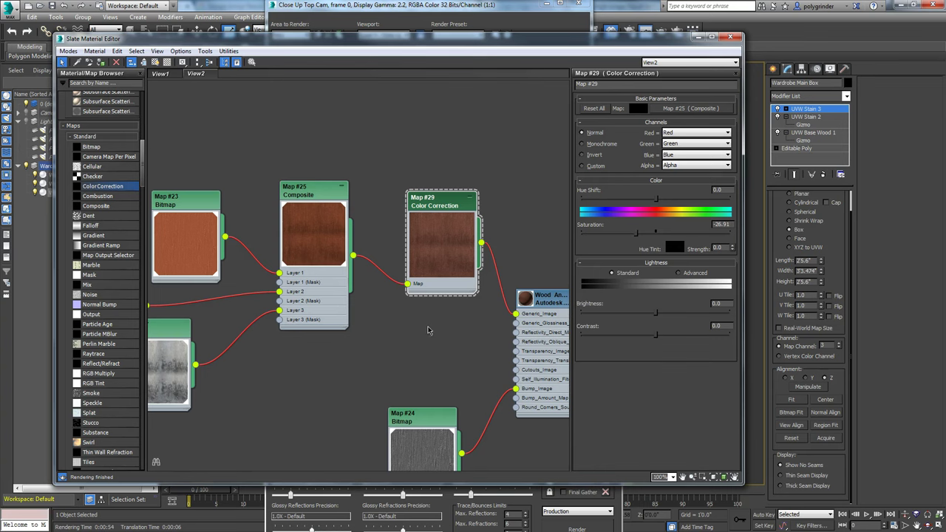
{"action": "middle_click_drag", "start_coordinate": [432, 329], "coordinate": [410, 246]}
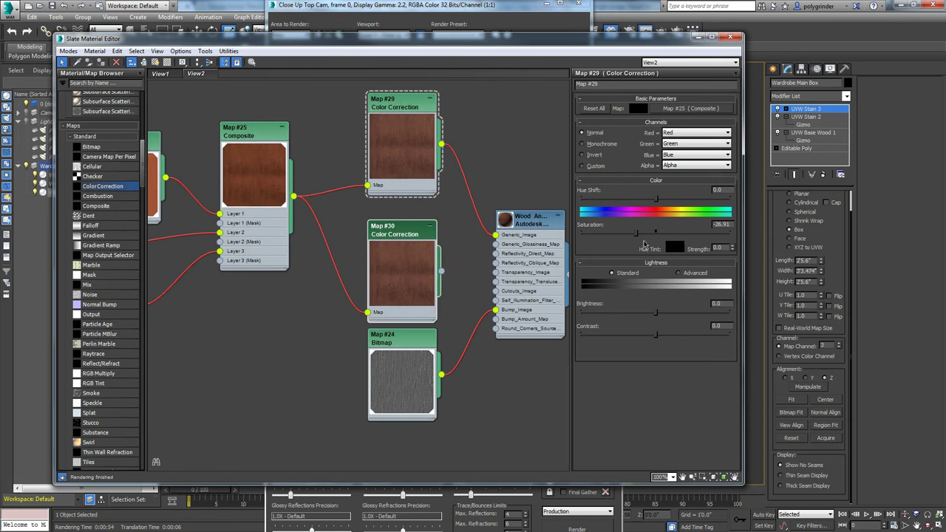
Try a hue shift of about -10 on the Map #29 Color Correction and reset it to 0
{"action": "left_click_drag", "start_coordinate": [651, 206], "coordinate": [653, 205]}
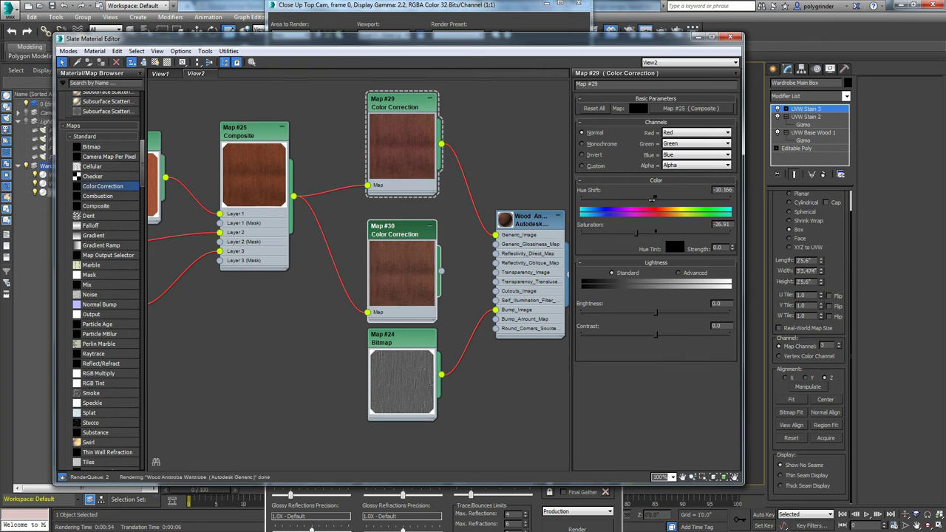
{"action": "left_click_drag", "start_coordinate": [653, 199], "coordinate": [654, 201]}
{"action": "right_click", "coordinate": [729, 190]}
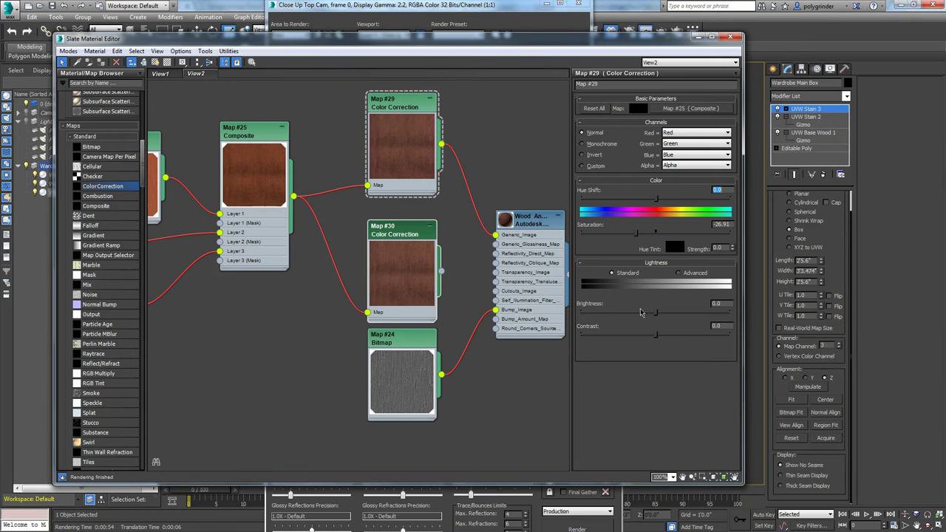
Set Map #29's brightness to about -2.99 and saturation to about -42.19, keeping its nodes clear of the wood material
{"action": "left_click_drag", "start_coordinate": [656, 313], "coordinate": [653, 318]}
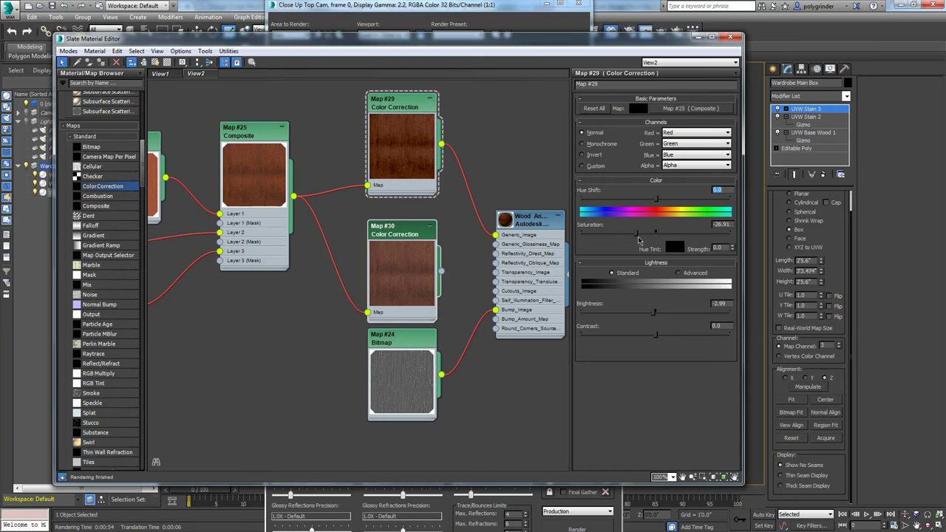
{"action": "left_click_drag", "start_coordinate": [637, 236], "coordinate": [624, 238]}
{"action": "left_click_drag", "start_coordinate": [407, 125], "coordinate": [394, 118]}
{"action": "left_click_drag", "start_coordinate": [398, 246], "coordinate": [379, 238]}
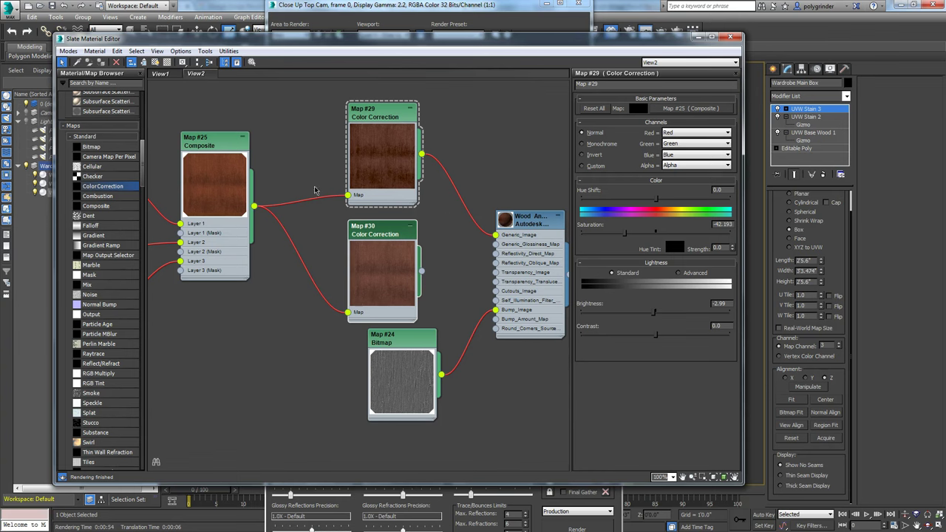
Add a Standard material node in the empty area above the Map #29 Color Correction node
{"action": "middle_click_drag", "start_coordinate": [301, 150], "coordinate": [311, 330]}
{"action": "left_click_drag", "start_coordinate": [142, 179], "coordinate": [148, 129]}
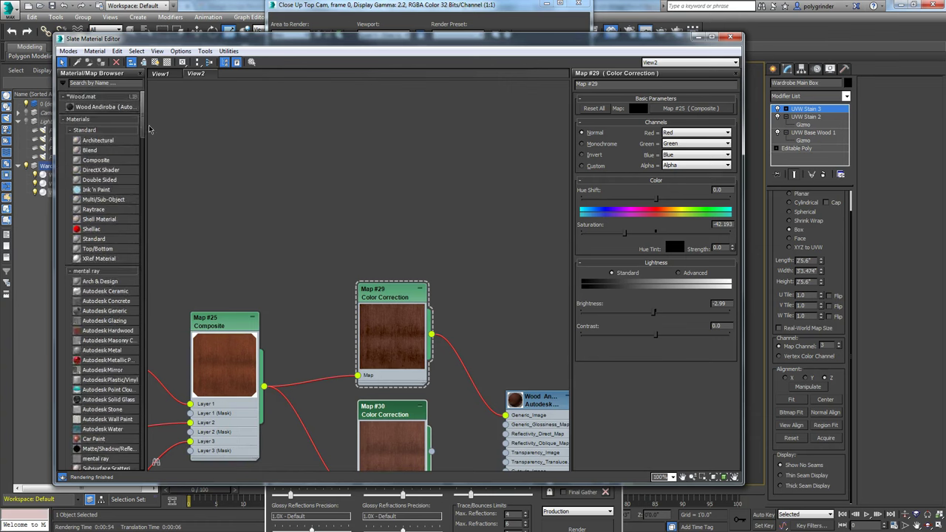
{"action": "left_click_drag", "start_coordinate": [110, 241], "coordinate": [377, 133]}
Minimize the rendered frame and move the material editor aside to check the wardrobe with edged faces in the camera view
{"action": "left_click_drag", "start_coordinate": [451, 37], "coordinate": [514, 243]}
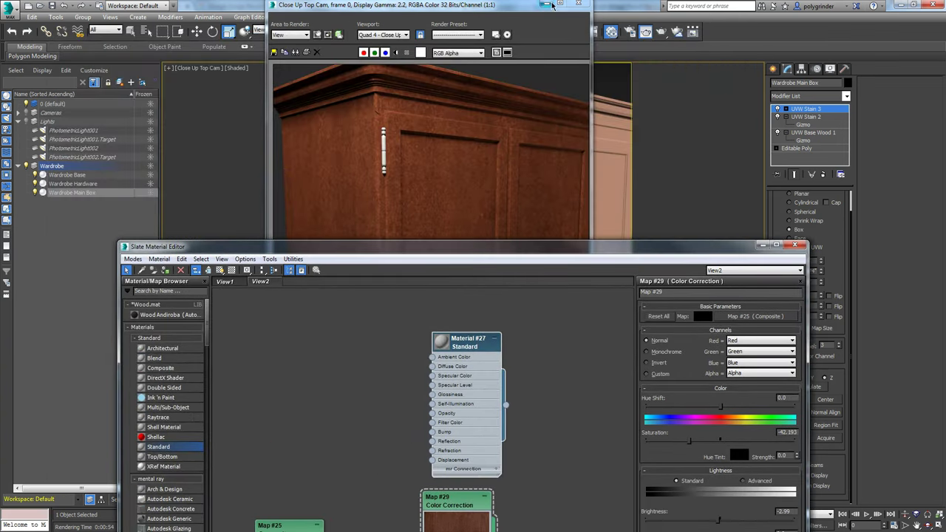
{"action": "left_click", "coordinate": [546, 5]}
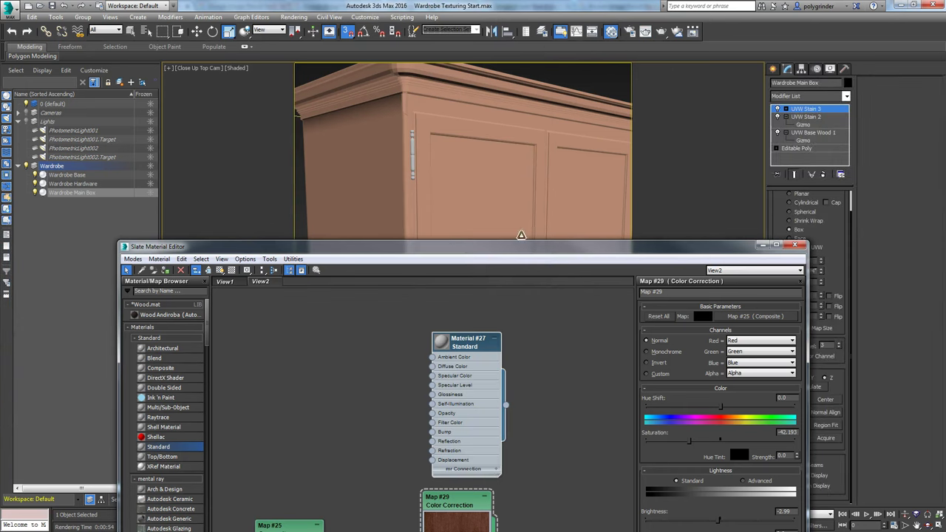
{"action": "left_click", "coordinate": [771, 69]}
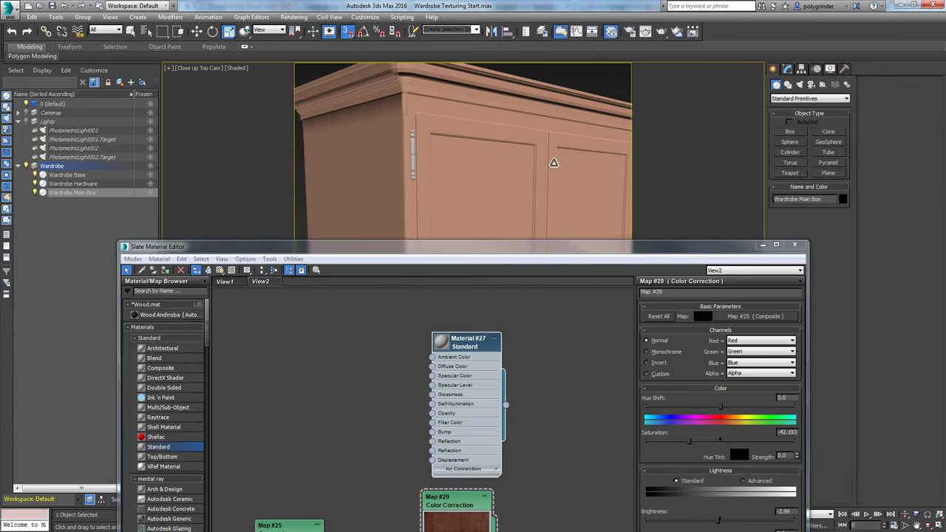
{"action": "left_click_drag", "start_coordinate": [278, 253], "coordinate": [0, 82]}
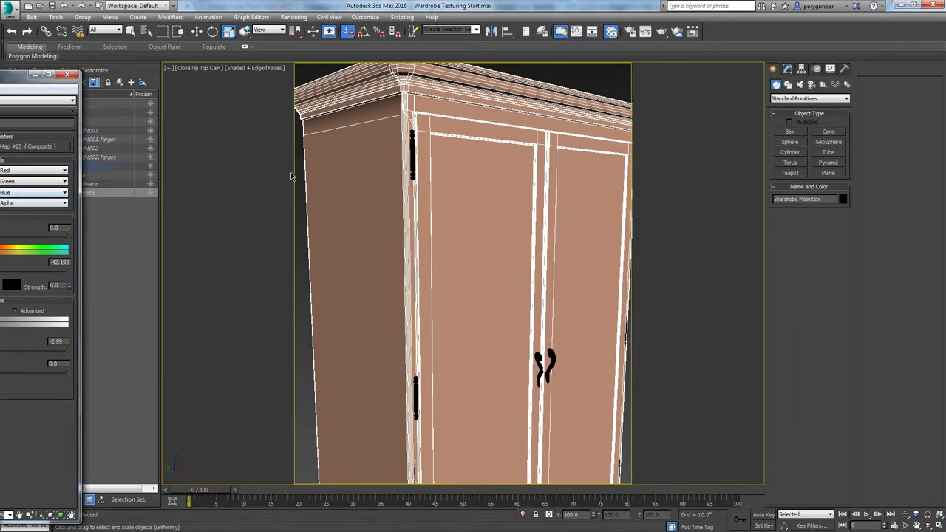
Assign the new Standard material to the wardrobe and connect a Smoke map to its Diffuse Color
{"action": "left_click_drag", "start_coordinate": [14, 73], "coordinate": [626, 97]}
{"action": "right_click", "coordinate": [355, 198]}
{"action": "key", "text": "Escape"}
{"action": "left_click_drag", "start_coordinate": [321, 261], "coordinate": [389, 251]}
{"action": "left_click_drag", "start_coordinate": [384, 208], "coordinate": [258, 217]}
{"action": "mouse_move", "coordinate": [286, 225]}
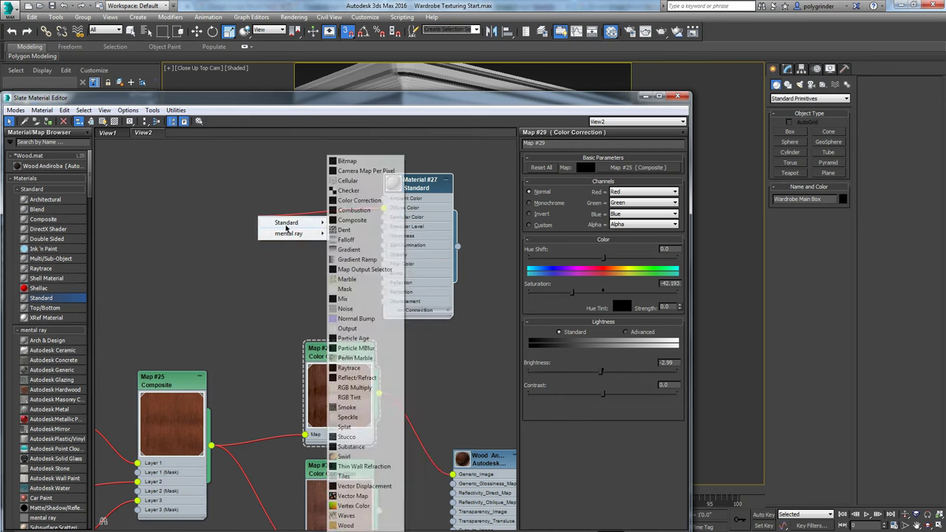
{"action": "left_click", "coordinate": [356, 408]}
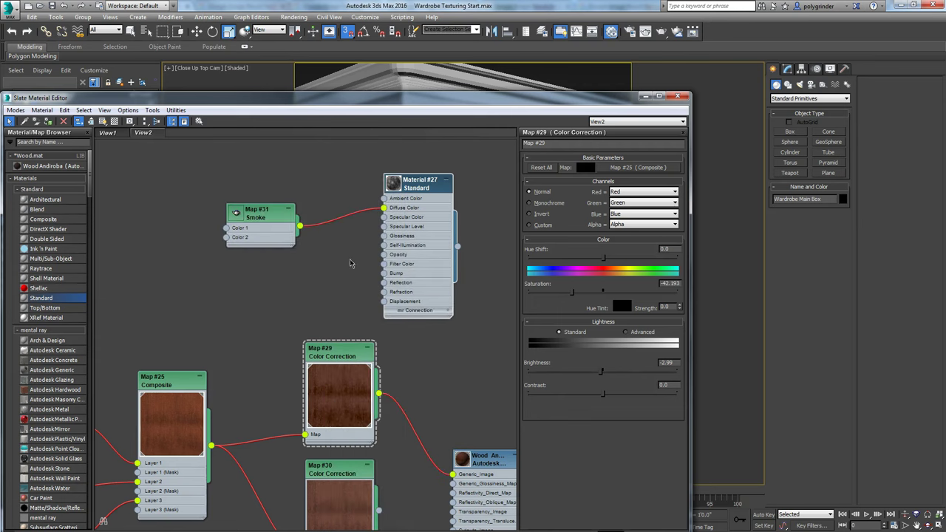
Set the Smoke map's size to 40 and display the map on the wardrobe in the viewport
{"action": "double_click", "coordinate": [272, 217]}
{"action": "left_click_drag", "start_coordinate": [582, 256], "coordinate": [526, 257]}
{"action": "type", "text": "40"}
{"action": "key", "text": "Return"}
{"action": "left_click_drag", "start_coordinate": [411, 104], "coordinate": [437, 125]}
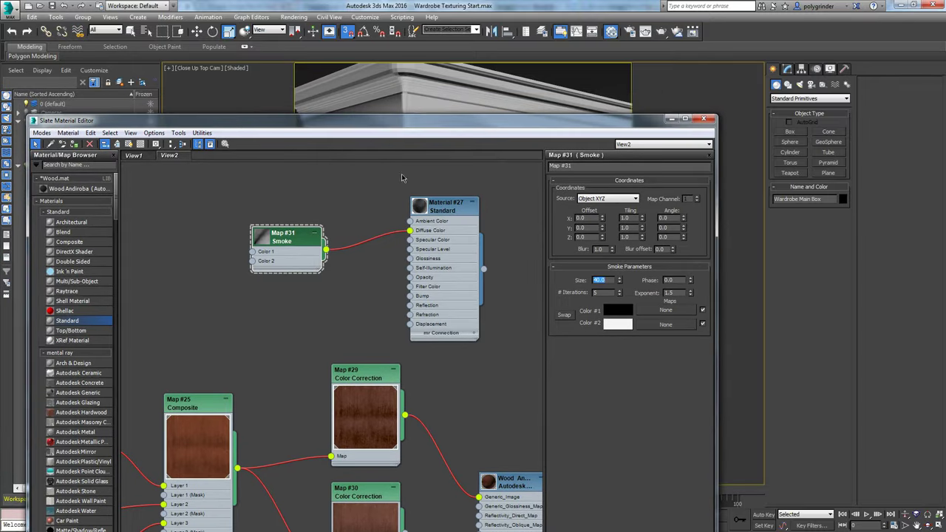
{"action": "left_click", "coordinate": [128, 144]}
Move the material editor aside to check the smoke pattern on the wardrobe, and bring up the last rendered frame
{"action": "left_click_drag", "start_coordinate": [337, 117], "coordinate": [318, 294]}
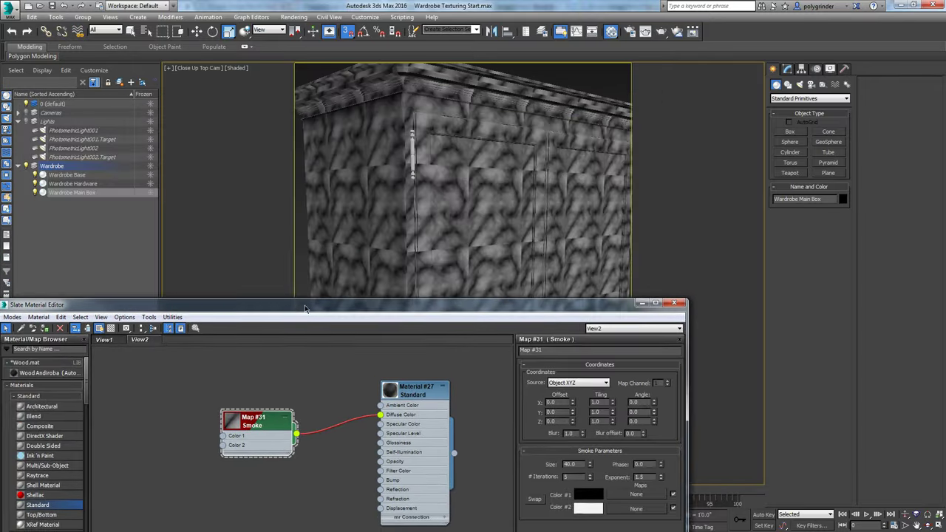
{"action": "left_click_drag", "start_coordinate": [405, 311], "coordinate": [0, 60]}
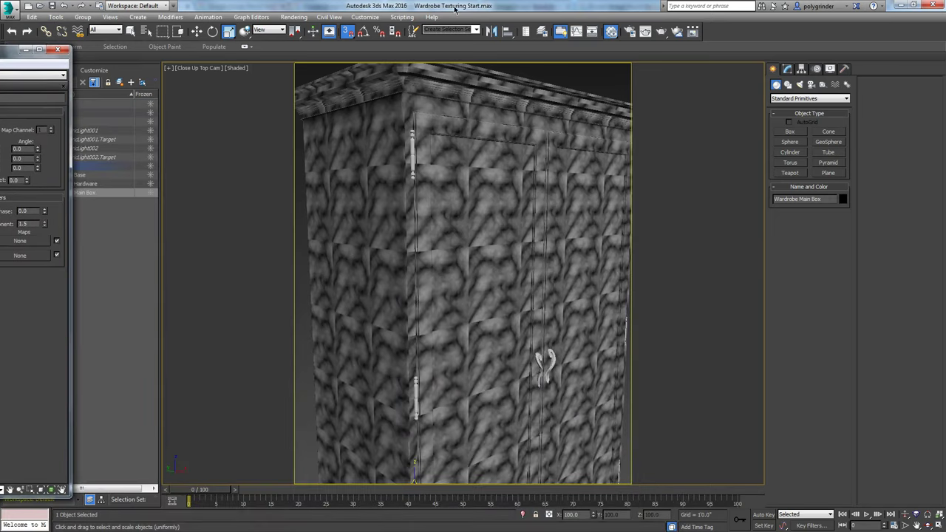
{"action": "left_click", "coordinate": [664, 33]}
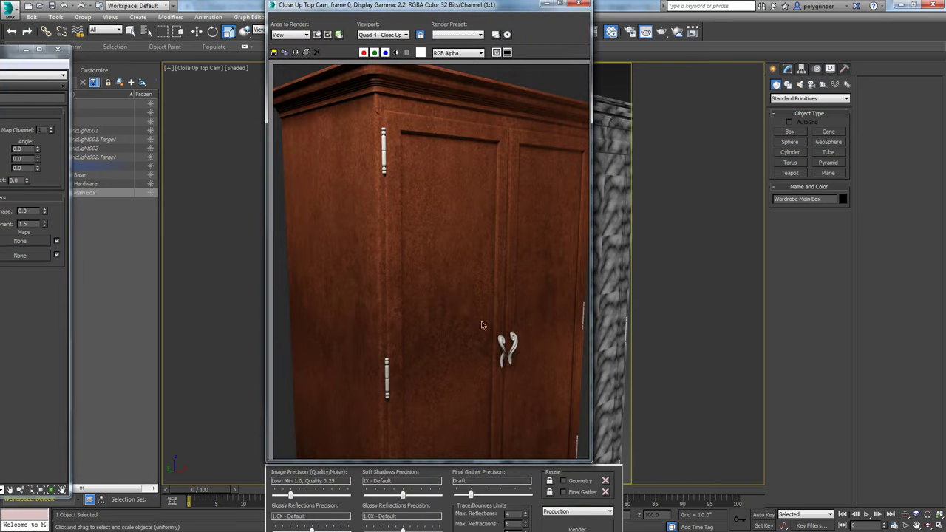
Restrict the rendering to a region covering the upper part of the wardrobe and run a short test render of it
{"action": "left_click", "coordinate": [317, 34]}
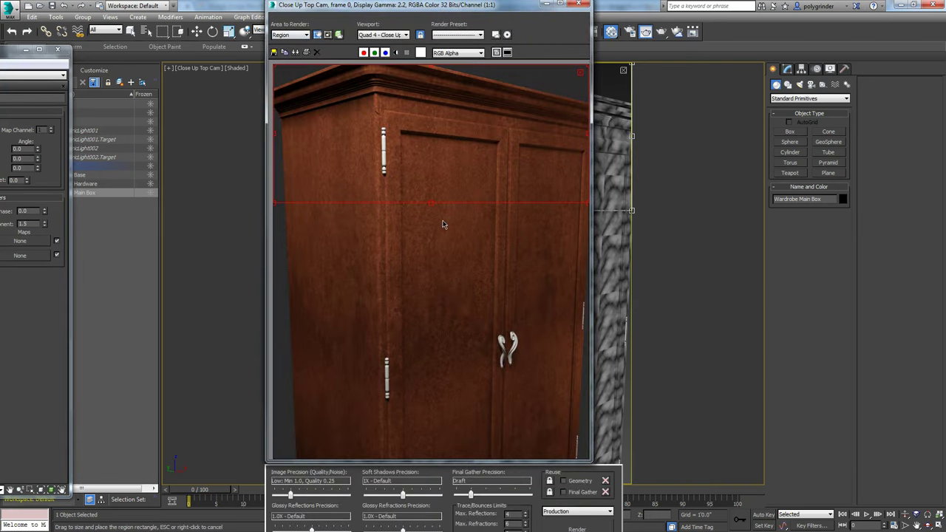
{"action": "left_click_drag", "start_coordinate": [431, 204], "coordinate": [430, 266]}
{"action": "left_click", "coordinate": [574, 529]}
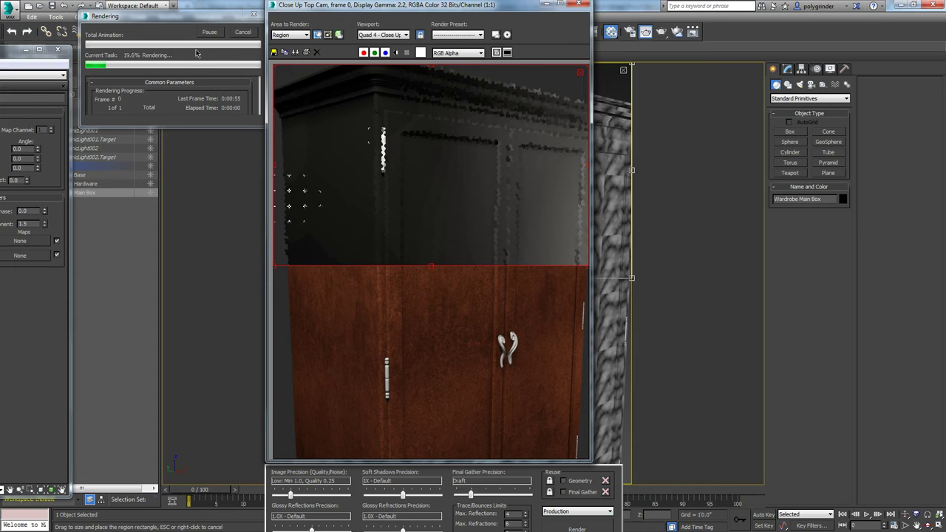
{"action": "left_click", "coordinate": [244, 33]}
Set the Smoke map's size to 5 and test-render the region with the material editor moved aside
{"action": "key", "text": "m"}
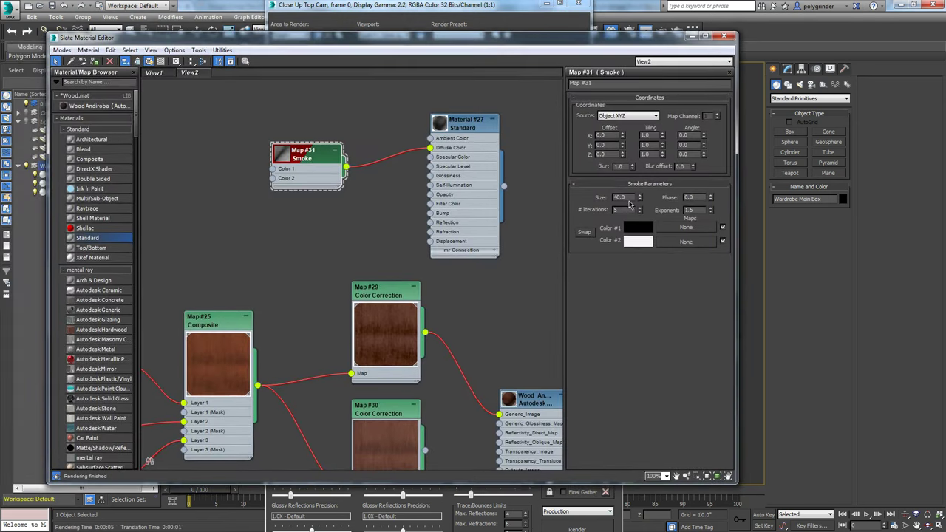
{"action": "left_click_drag", "start_coordinate": [628, 197], "coordinate": [586, 203]}
{"action": "type", "text": "5"}
{"action": "key", "text": "Return"}
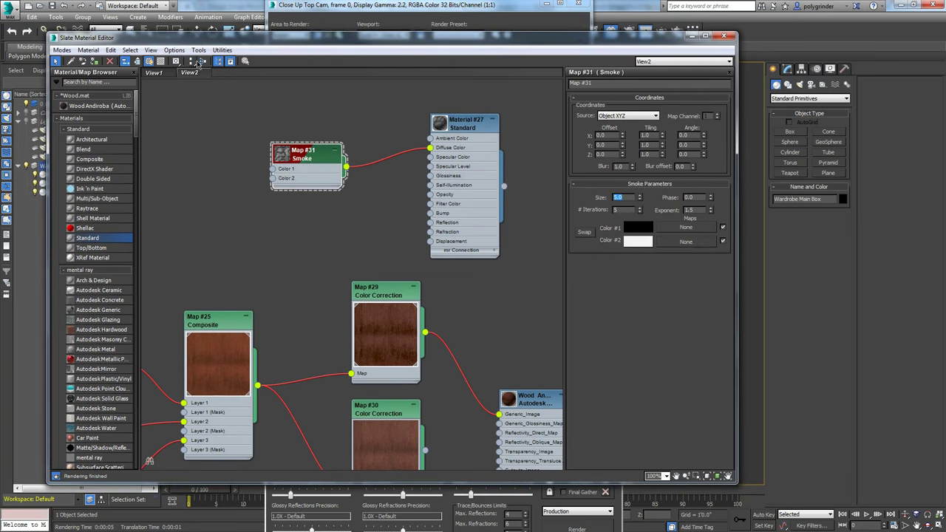
{"action": "left_click_drag", "start_coordinate": [665, 40], "coordinate": [90, 79]}
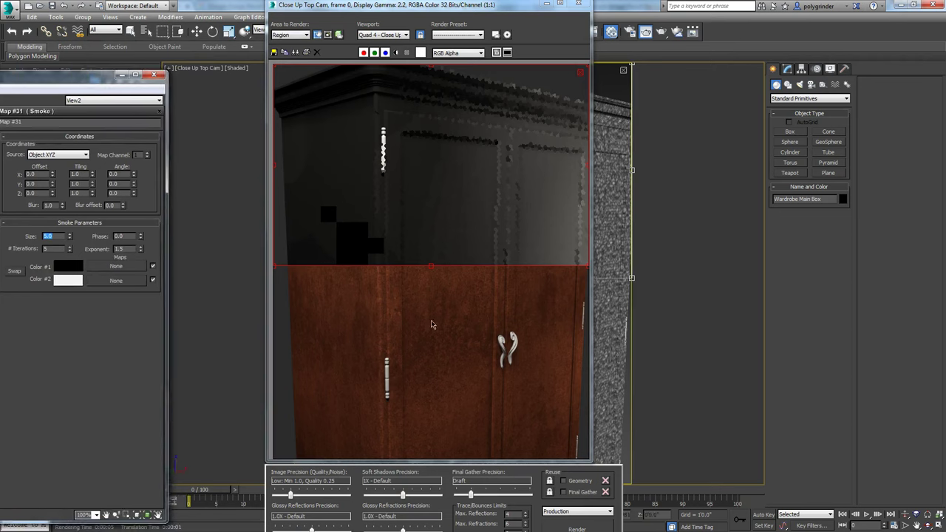
{"action": "left_click", "coordinate": [582, 521]}
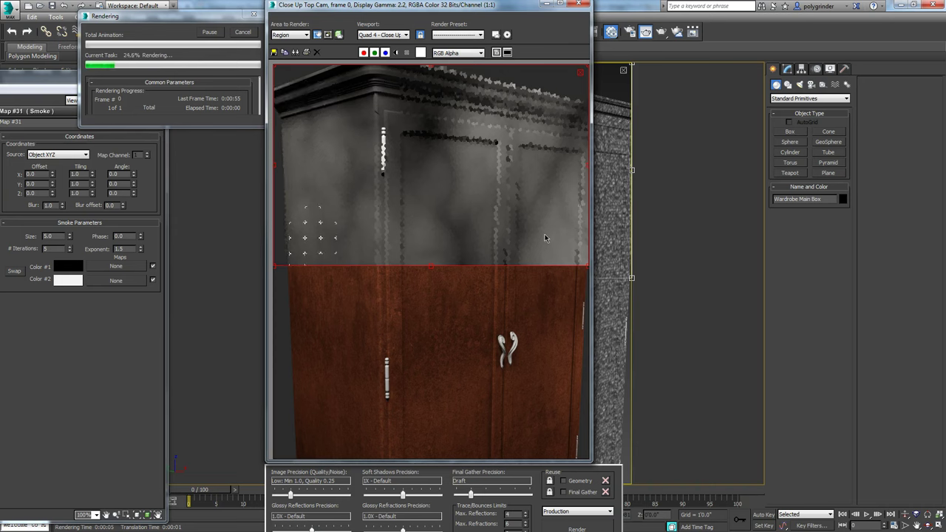
{"action": "left_click", "coordinate": [242, 32]}
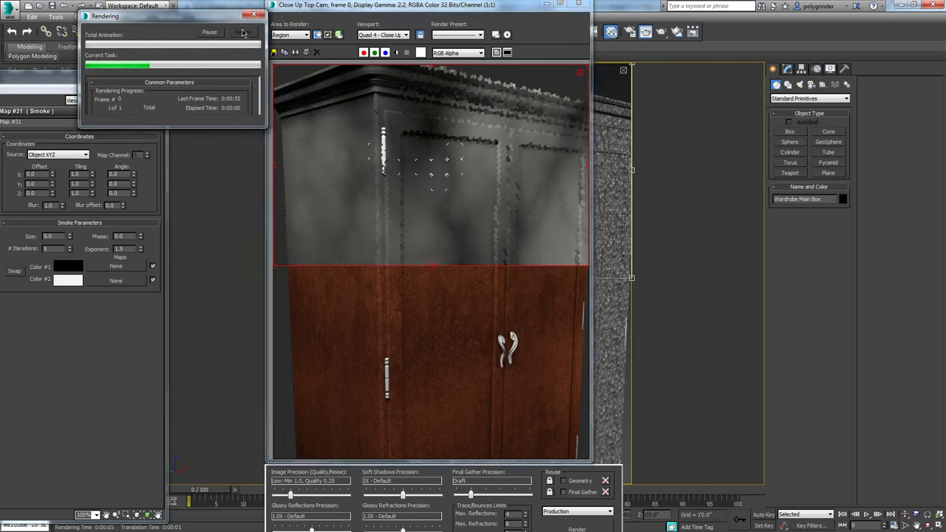
Set the Smoke map's size to 3.5 and test-render the region on the wardrobe
{"action": "key", "text": "m"}
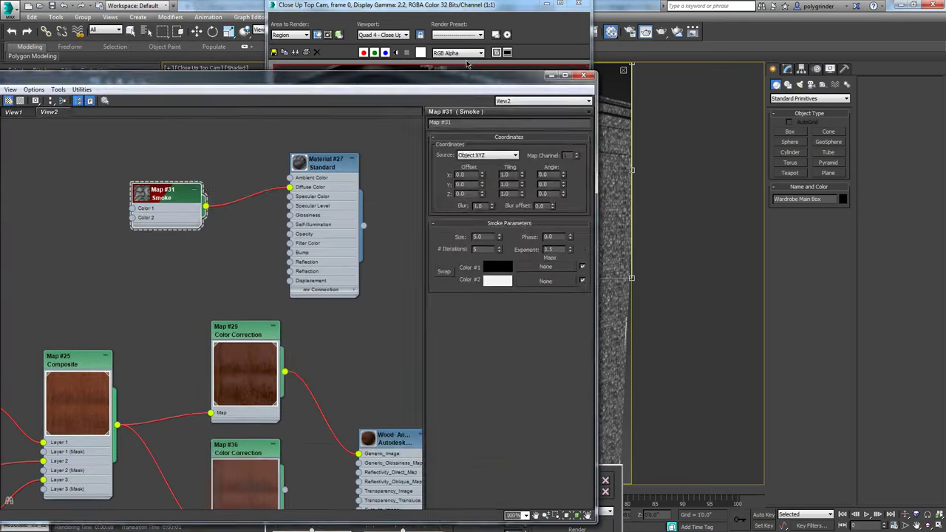
{"action": "double_click", "coordinate": [710, 204]}
{"action": "type", "text": "3"}
{"action": "key", "text": "Return"}
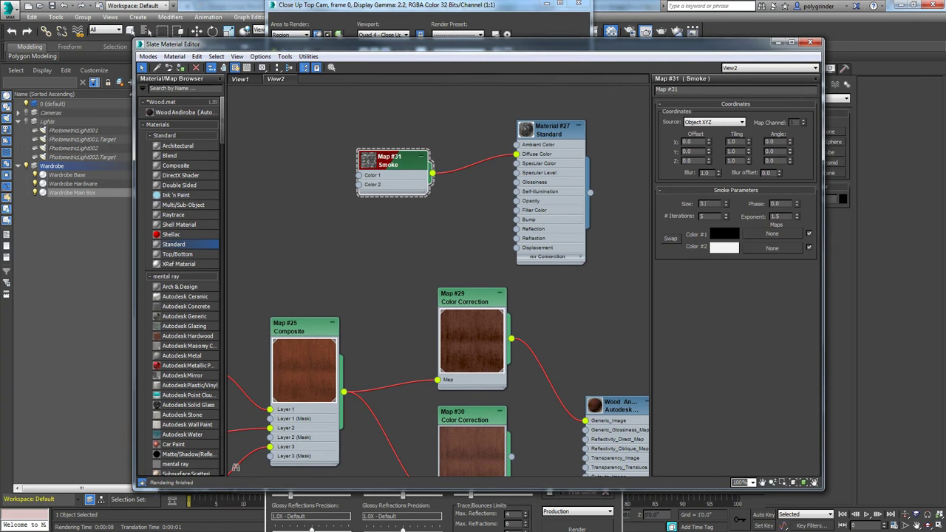
{"action": "key", "text": "m"}
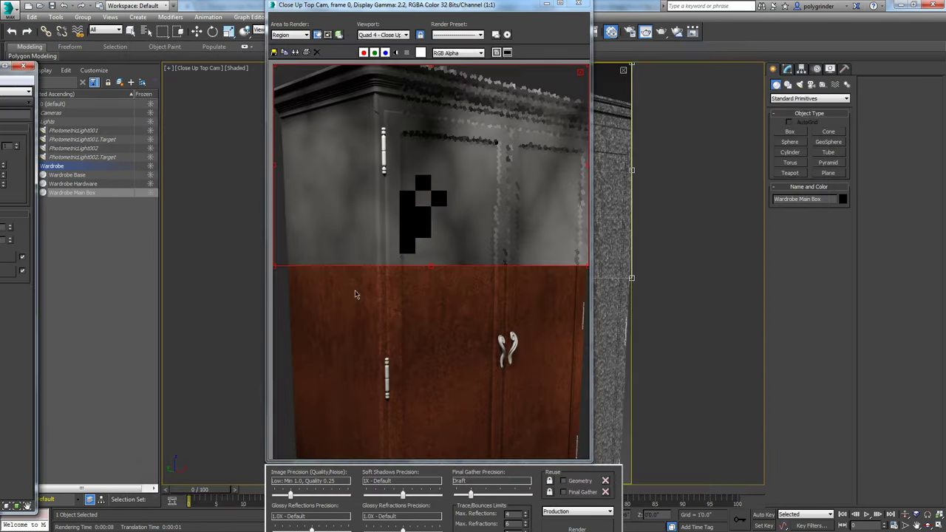
{"action": "left_click", "coordinate": [576, 526]}
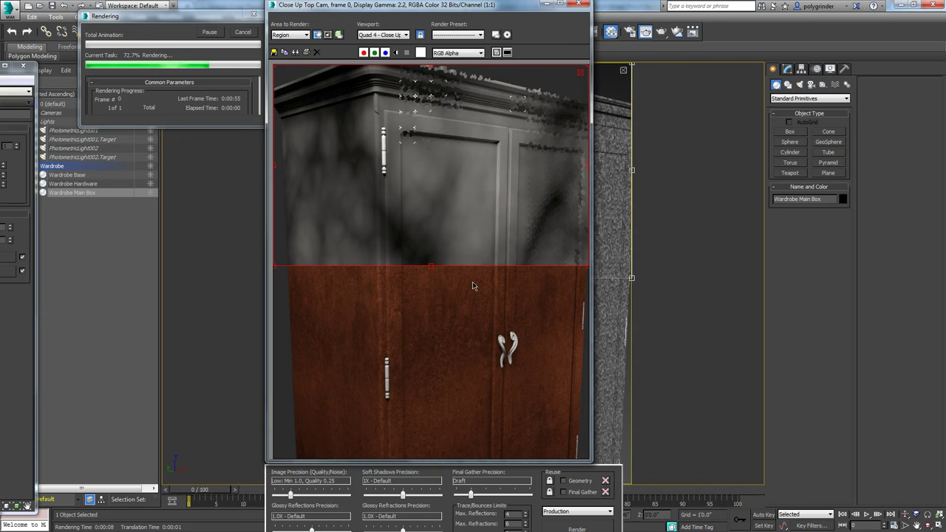
{"action": "key", "text": "Escape"}
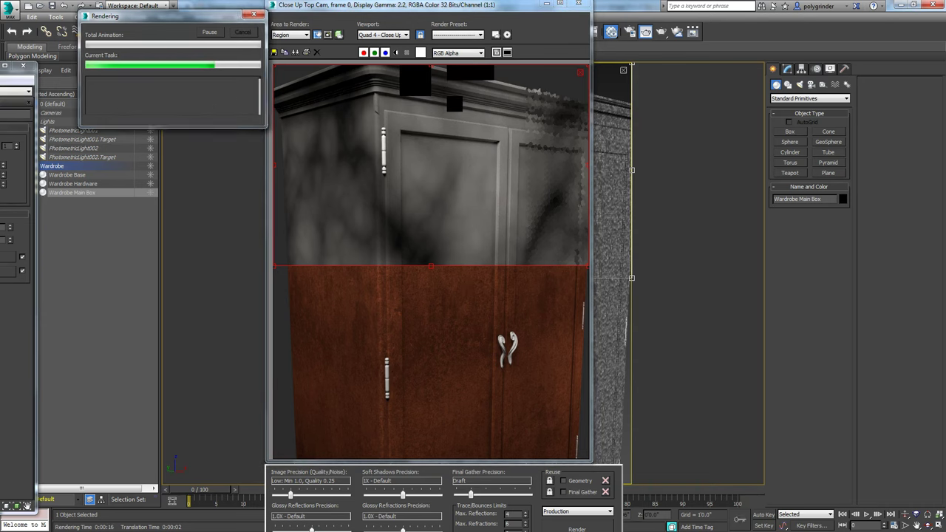
Bring back the material editor, reposition the Smoke map node and enlarge its preview
{"action": "key", "text": "m"}
{"action": "left_click", "coordinate": [322, 166]}
{"action": "left_click_drag", "start_coordinate": [258, 164], "coordinate": [243, 144]}
{"action": "double_click", "coordinate": [235, 148]}
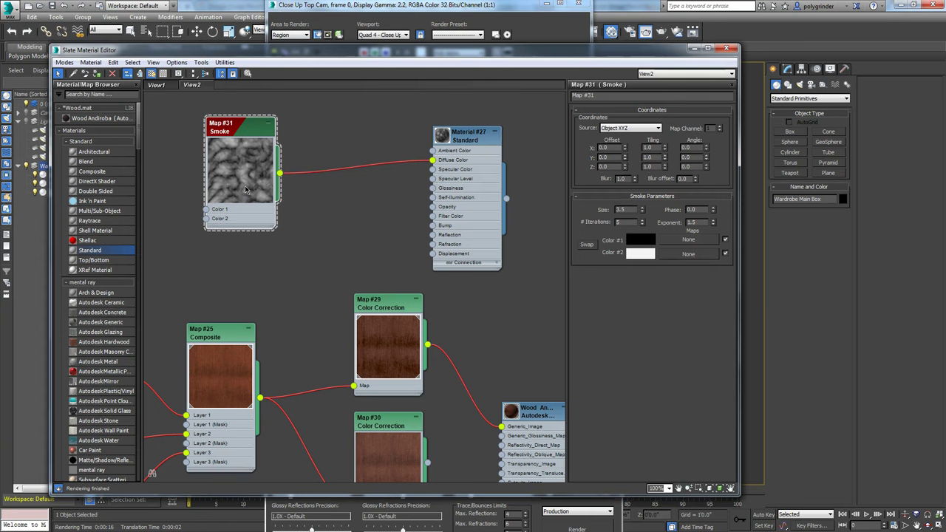
Add a Noise map to examine its output and color map settings, and delete it
{"action": "scroll", "coordinate": [137, 153], "scroll_direction": "down", "scroll_amount": 12}
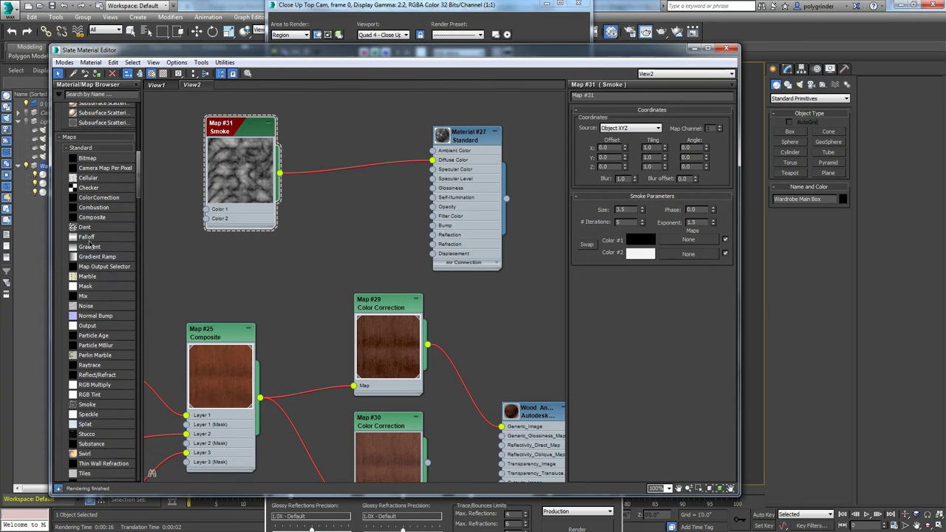
{"action": "left_click_drag", "start_coordinate": [91, 309], "coordinate": [317, 212]}
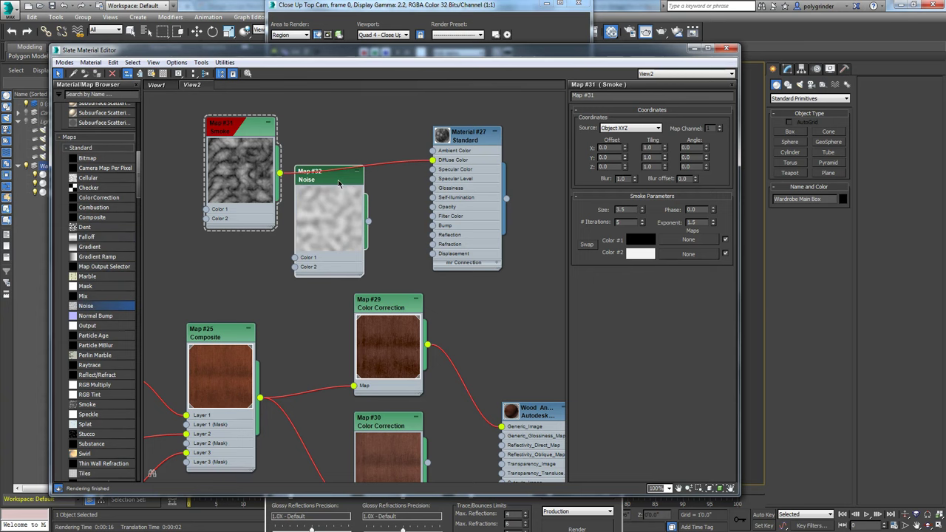
{"action": "double_click", "coordinate": [340, 183]}
{"action": "left_click", "coordinate": [577, 290]}
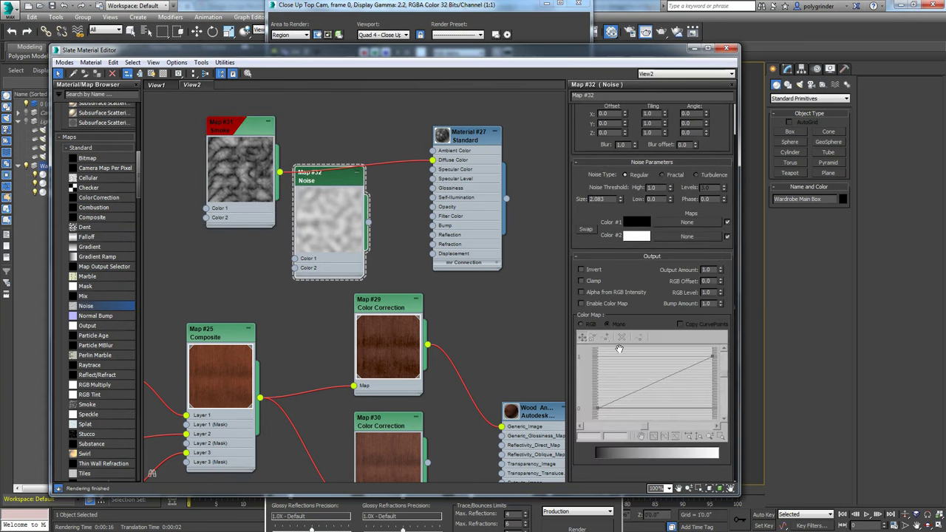
{"action": "left_click_drag", "start_coordinate": [337, 179], "coordinate": [307, 239]}
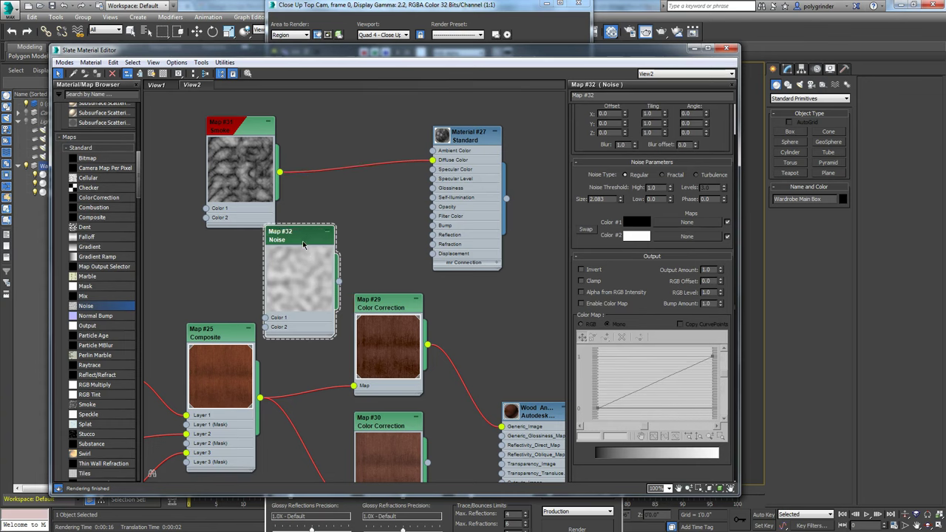
{"action": "key", "text": "Delete"}
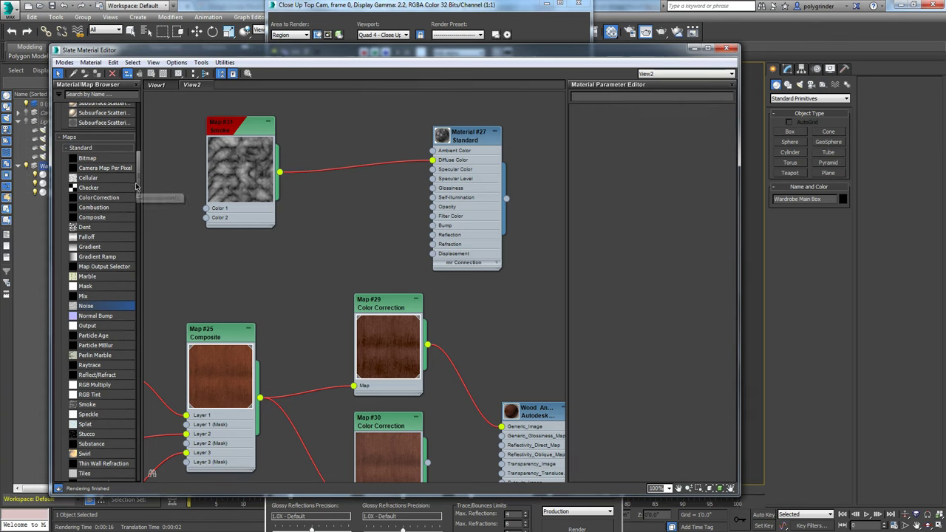
Insert an Output map between the Smoke map and the Standard material's Diffuse Color, enlarge its preview and expand its output settings
{"action": "left_click_drag", "start_coordinate": [138, 183], "coordinate": [332, 142]}
{"action": "left_click", "coordinate": [334, 165]}
{"action": "key", "text": "c"}
{"action": "double_click", "coordinate": [356, 140]}
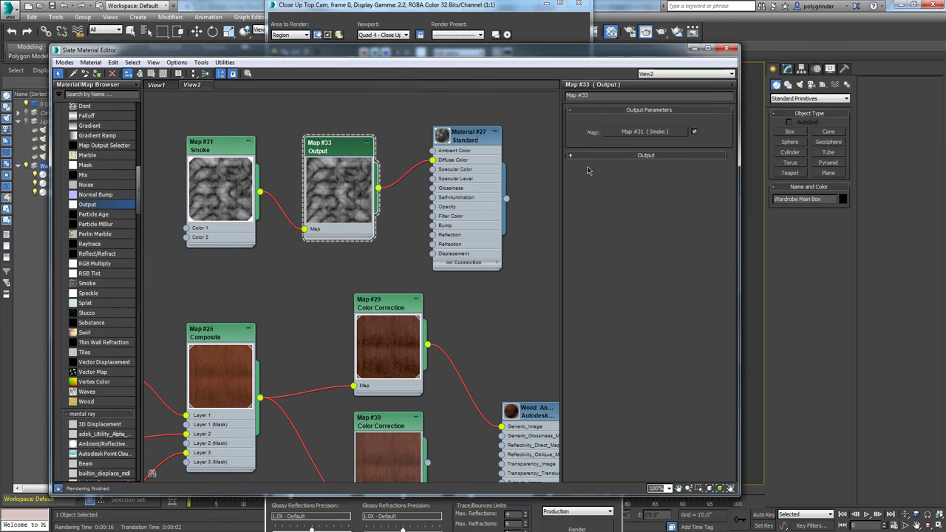
{"action": "left_click", "coordinate": [571, 157]}
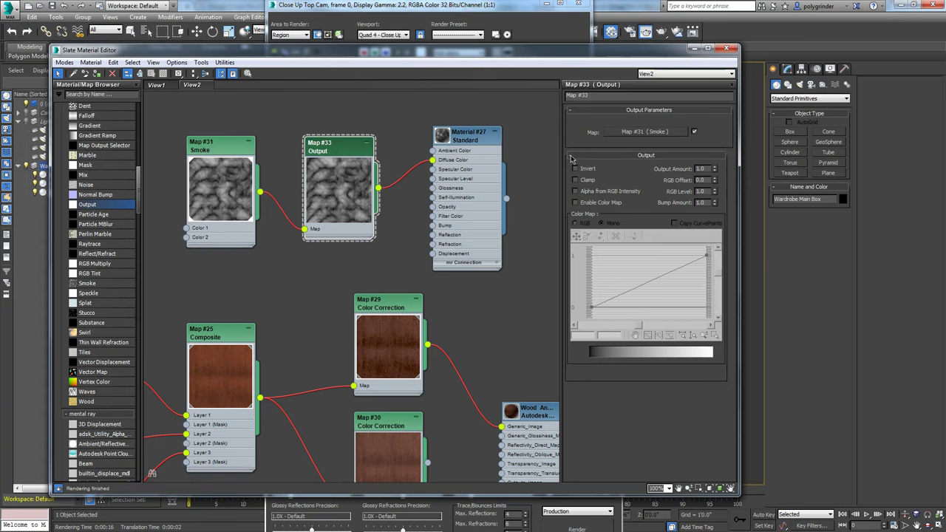
Enable the Output map's color map and add two curve points forming a vertical step from 0 to about 1.05 at position 0.468
{"action": "left_click", "coordinate": [576, 204]}
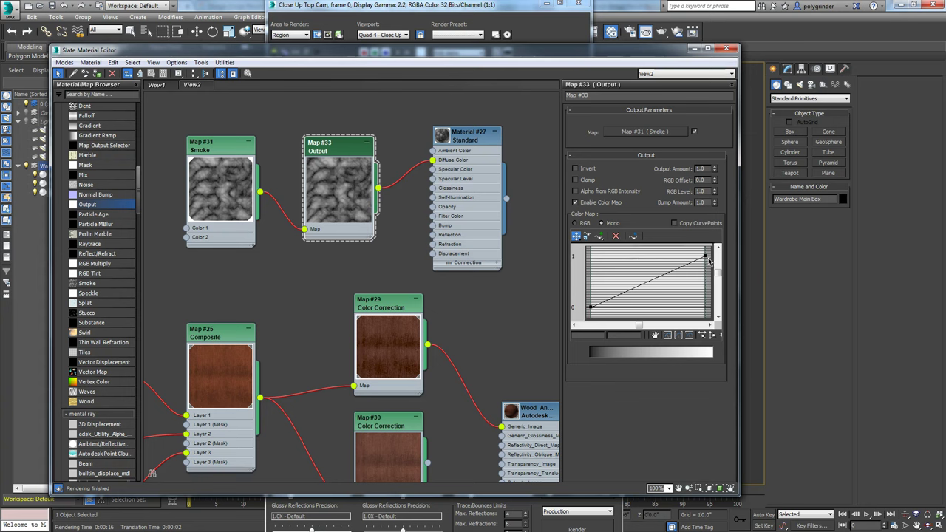
{"action": "left_click", "coordinate": [599, 236]}
{"action": "left_click", "coordinate": [637, 286]}
{"action": "left_click", "coordinate": [650, 279]}
{"action": "left_click", "coordinate": [576, 237]}
{"action": "left_click_drag", "start_coordinate": [637, 289], "coordinate": [643, 306]}
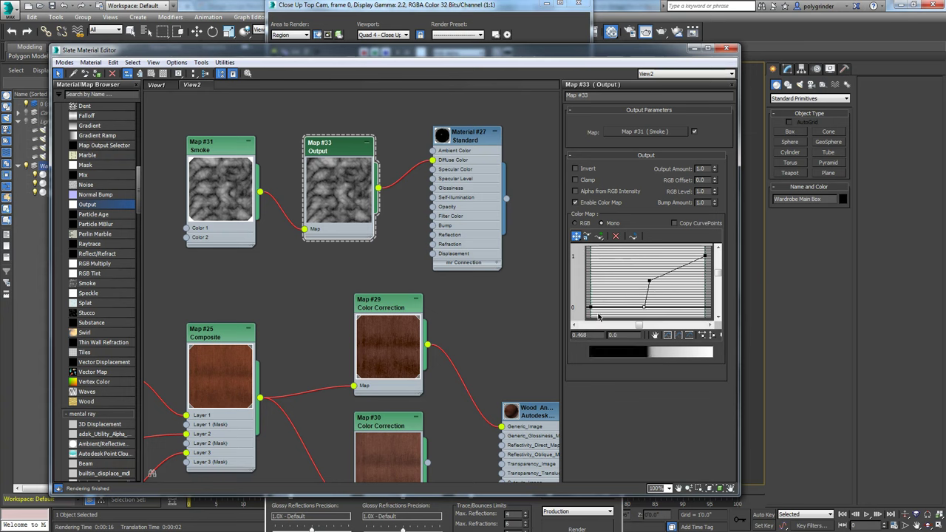
{"action": "left_click_drag", "start_coordinate": [650, 279], "coordinate": [636, 258]}
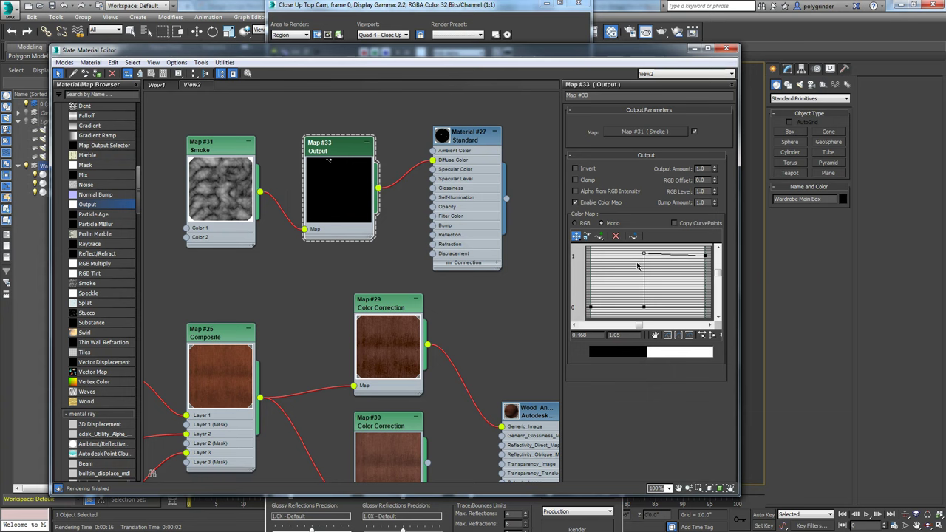
Shift both middle points of the Output map's curve to 0.15 and test-render the region
{"action": "left_click", "coordinate": [650, 313]}
{"action": "left_click_drag", "start_coordinate": [643, 311], "coordinate": [663, 315]}
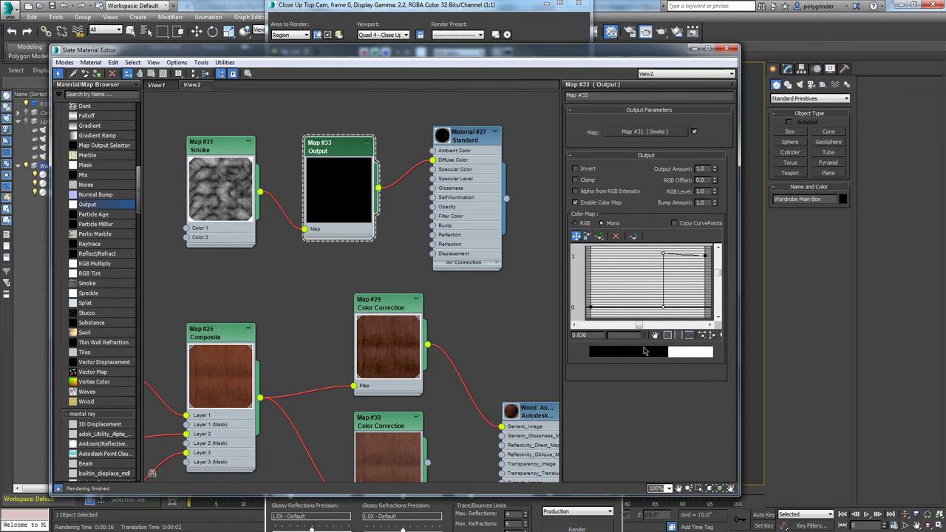
{"action": "left_click_drag", "start_coordinate": [664, 310], "coordinate": [606, 304]}
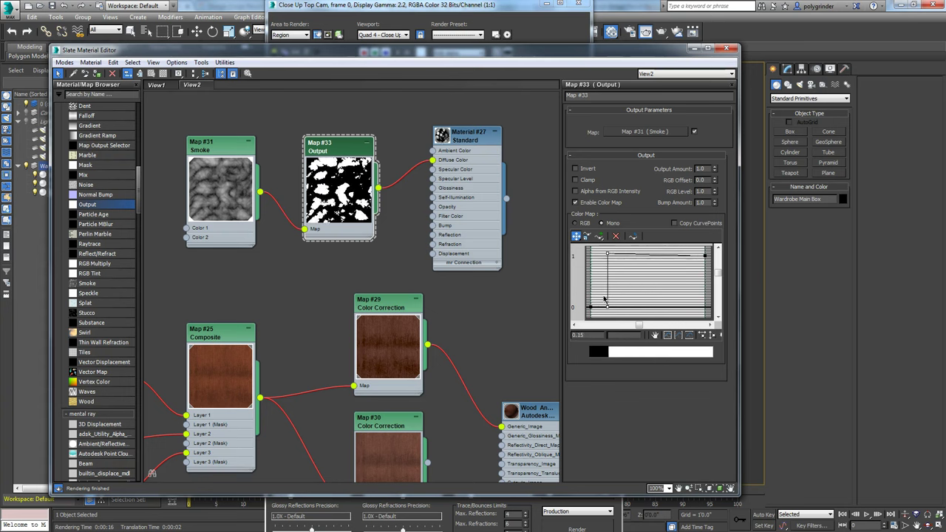
{"action": "key", "text": "m"}
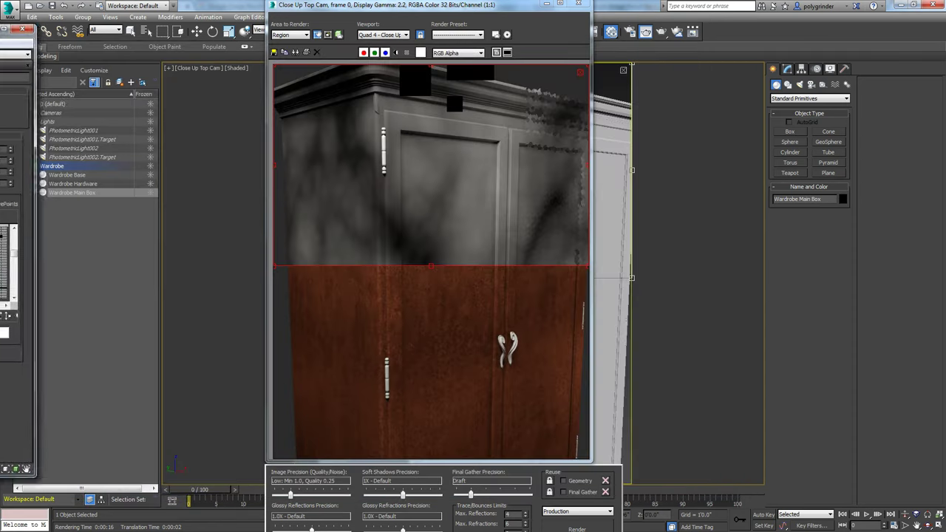
{"action": "left_click", "coordinate": [576, 527]}
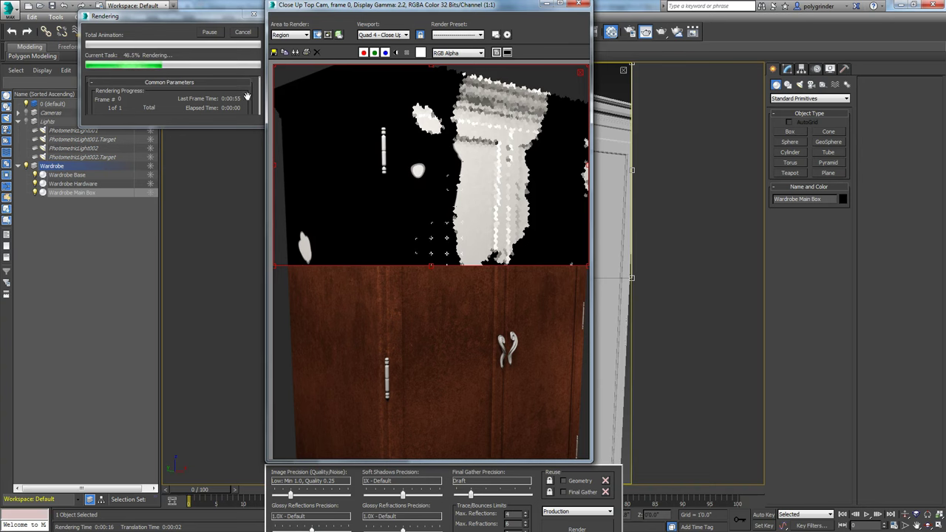
{"action": "left_click", "coordinate": [242, 31]}
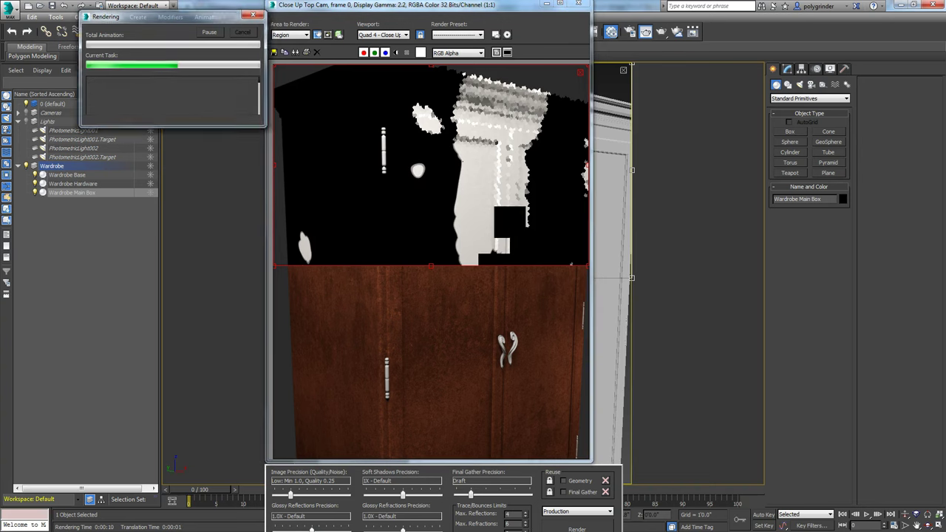
Set the Smoke map's phase to 1.0 and test-render the region again
{"action": "key", "text": "m"}
{"action": "left_click_drag", "start_coordinate": [523, 27], "coordinate": [561, 18]}
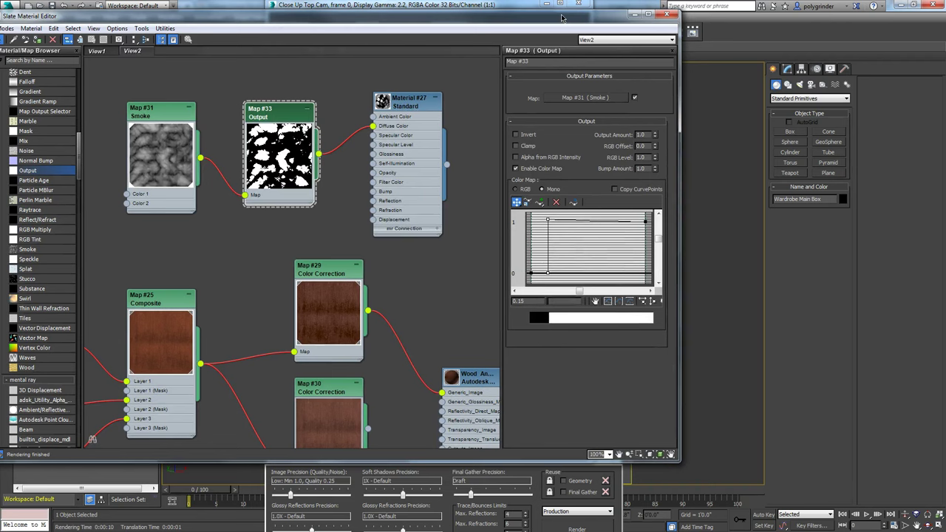
{"action": "double_click", "coordinate": [164, 111]}
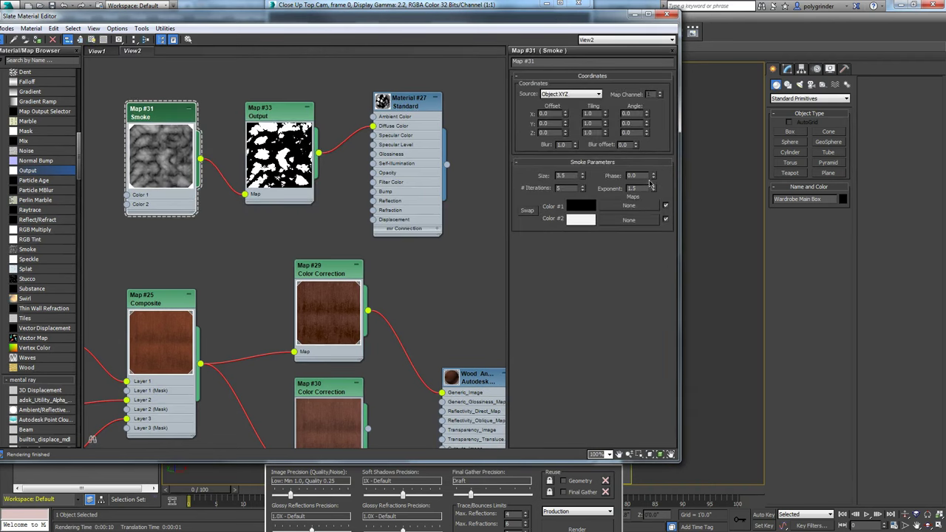
{"action": "double_click", "coordinate": [644, 175]}
{"action": "type", "text": "1"}
{"action": "key", "text": "Return"}
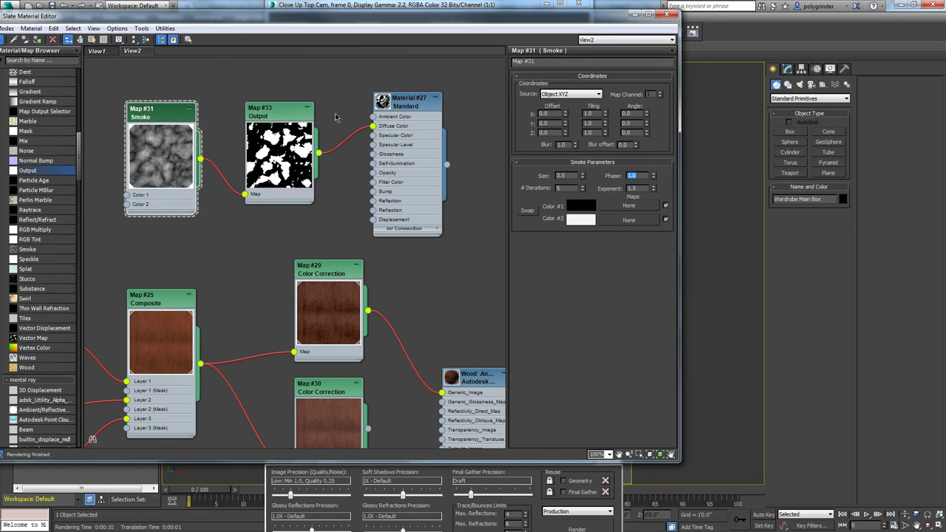
{"action": "key", "text": "m"}
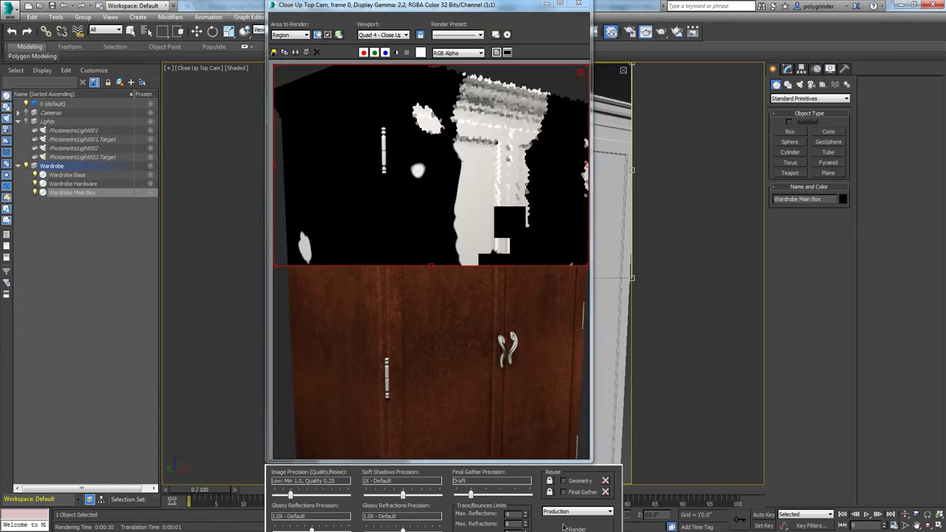
{"action": "left_click", "coordinate": [577, 527]}
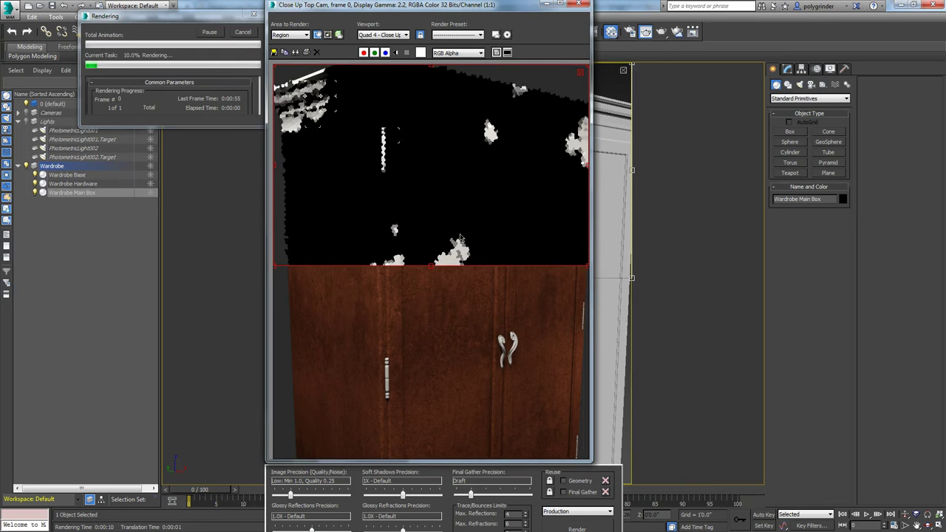
{"action": "left_click", "coordinate": [253, 14]}
Shift both middle points of the Output map's curve to about 0.099 and test-render the region
{"action": "key", "text": "m"}
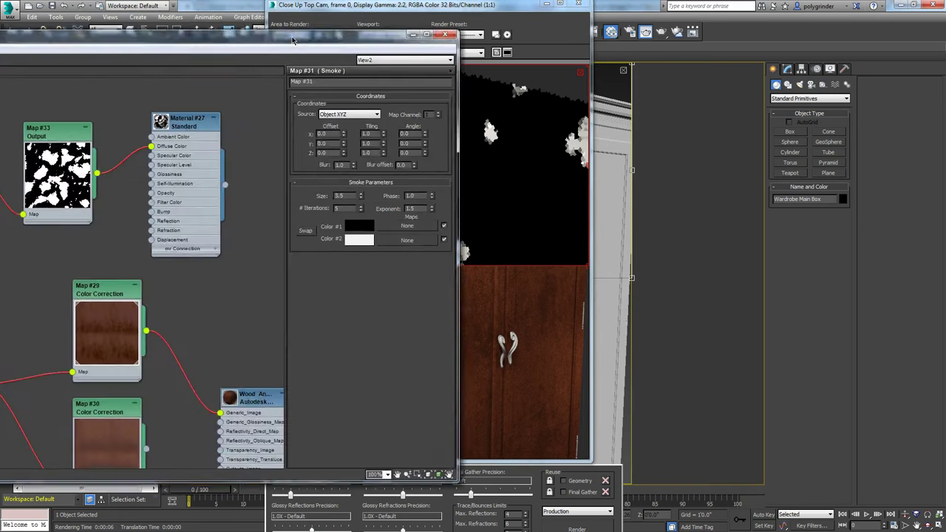
{"action": "double_click", "coordinate": [256, 130]}
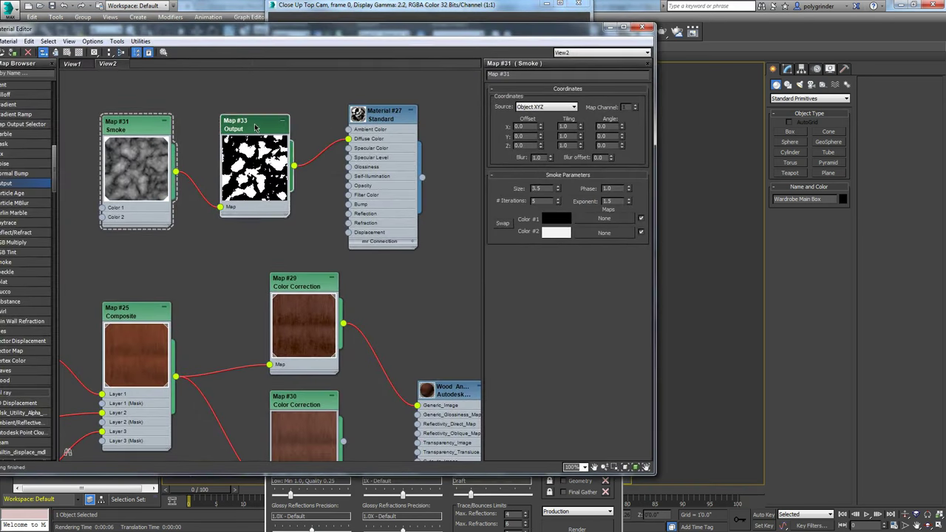
{"action": "left_click_drag", "start_coordinate": [524, 291], "coordinate": [519, 292]}
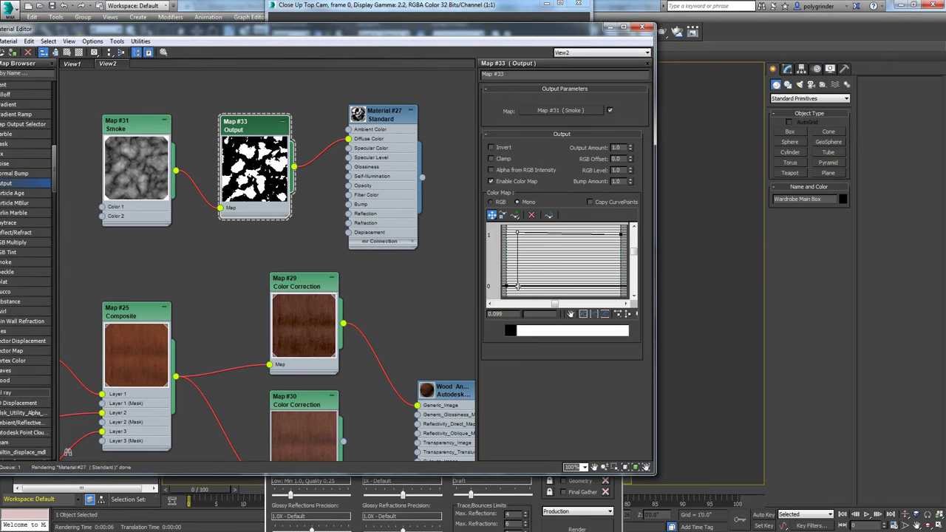
{"action": "left_click", "coordinate": [609, 27]}
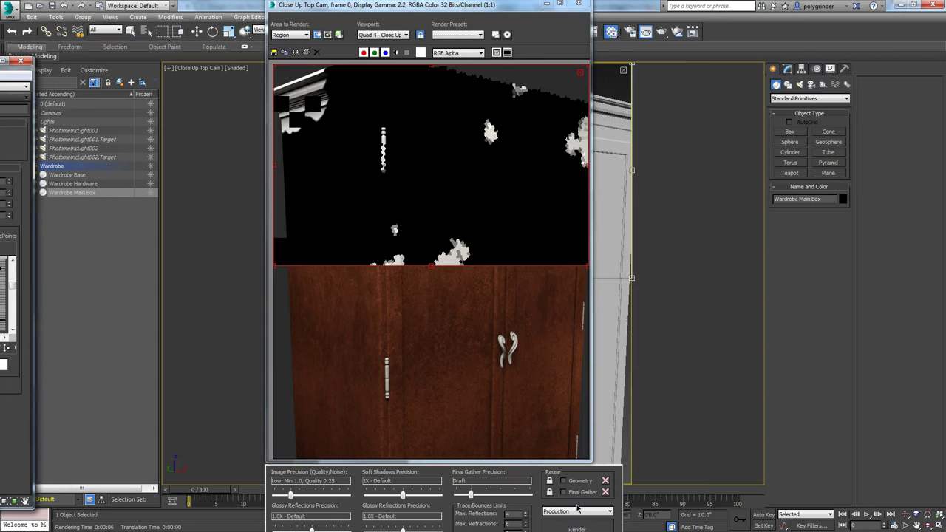
{"action": "left_click", "coordinate": [577, 528]}
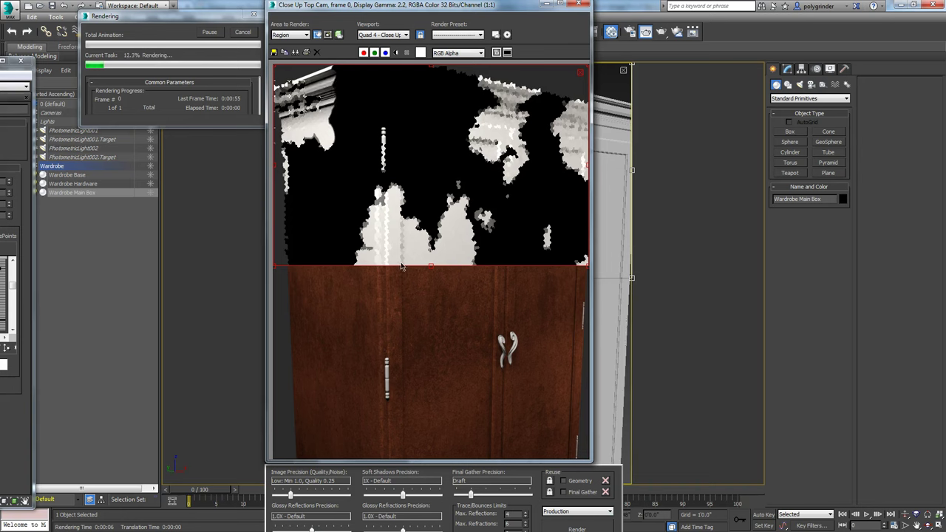
{"action": "left_click", "coordinate": [242, 32]}
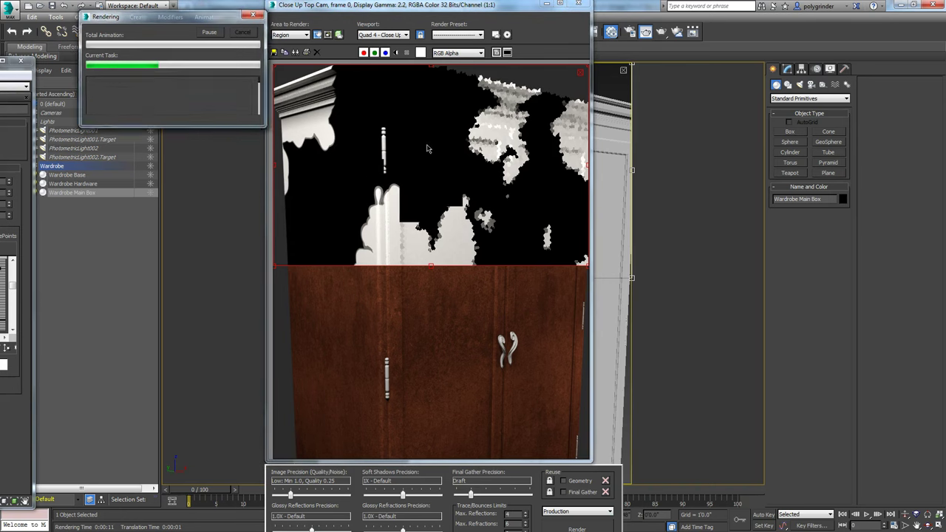
Assign the Wood Andiroba Wardrobe material to the selected Wardrobe Main Box
{"action": "key", "text": "m"}
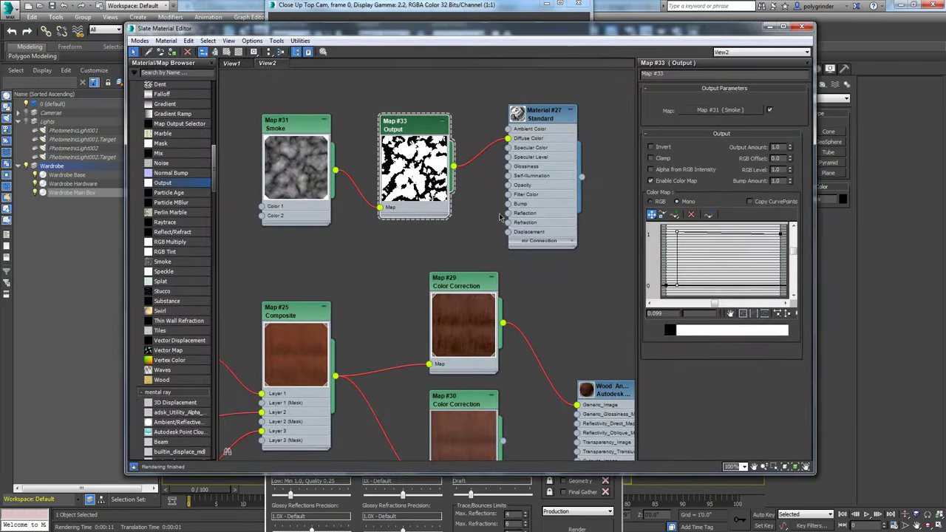
{"action": "scroll", "coordinate": [531, 347], "scroll_direction": "up", "scroll_amount": 2}
{"action": "right_click", "coordinate": [530, 347]}
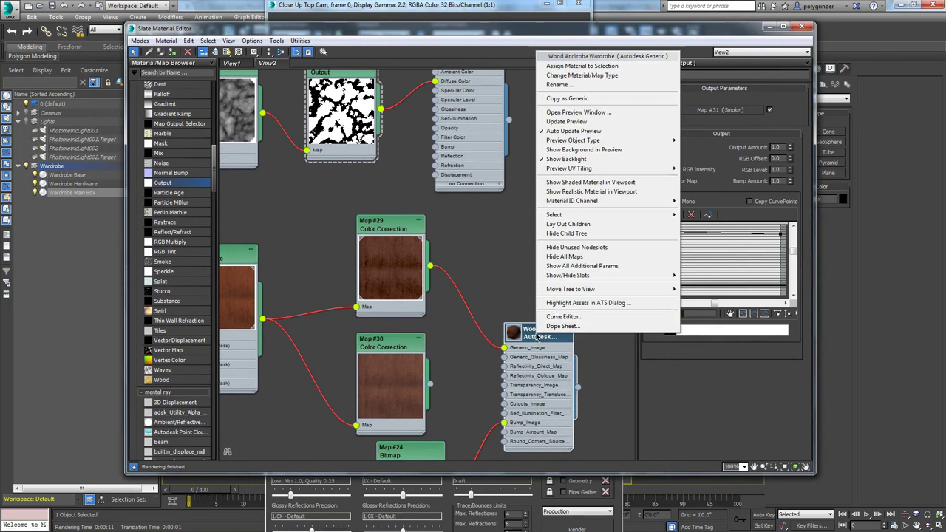
{"action": "left_click", "coordinate": [595, 65]}
Disconnect the Output map from the Standard material's Diffuse Color and place the Smoke and Output maps below the Color Correction maps
{"action": "middle_click_drag", "start_coordinate": [415, 129], "coordinate": [459, 195]}
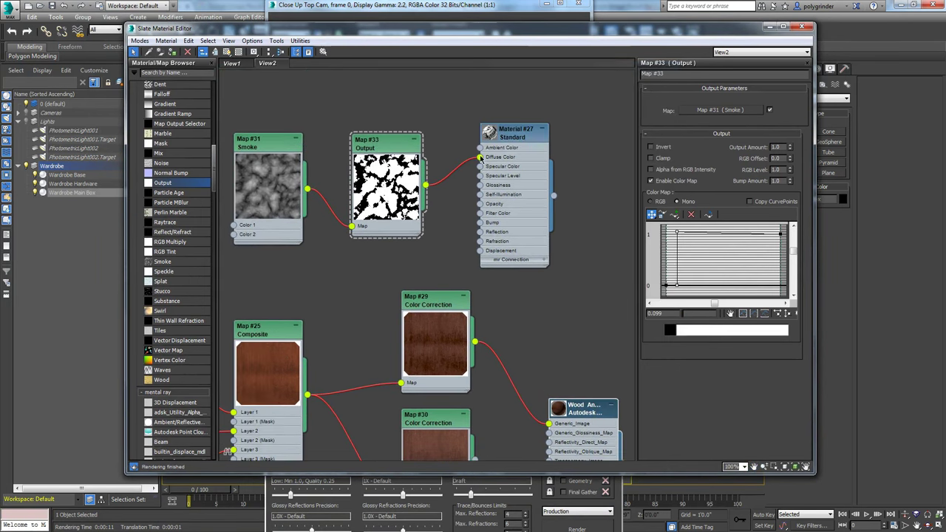
{"action": "left_click_drag", "start_coordinate": [480, 157], "coordinate": [413, 206]}
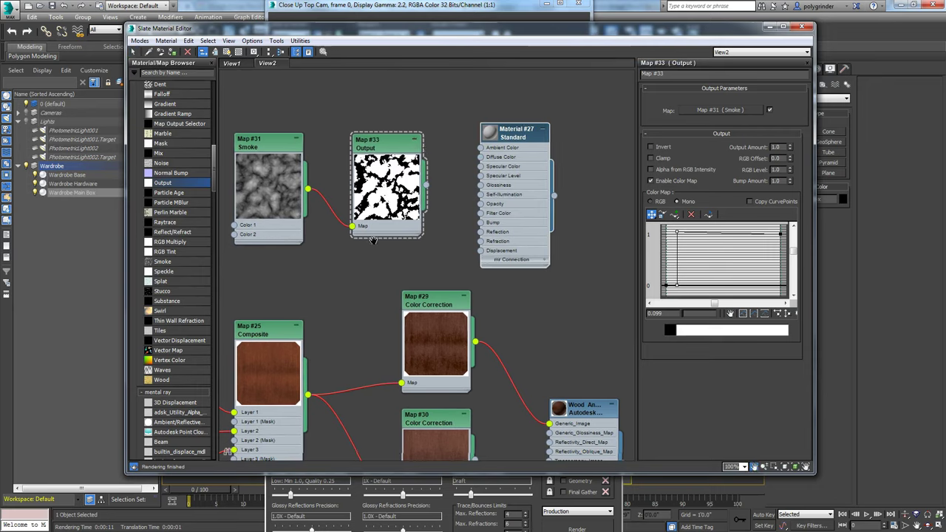
{"action": "scroll", "coordinate": [373, 241], "scroll_direction": "down", "scroll_amount": 3}
{"action": "middle_click_drag", "start_coordinate": [373, 241], "coordinate": [351, 219]}
{"action": "left_click_drag", "start_coordinate": [378, 108], "coordinate": [362, 373]}
{"action": "scroll", "coordinate": [473, 347], "scroll_direction": "up", "scroll_amount": 2}
{"action": "middle_click_drag", "start_coordinate": [473, 347], "coordinate": [468, 257]}
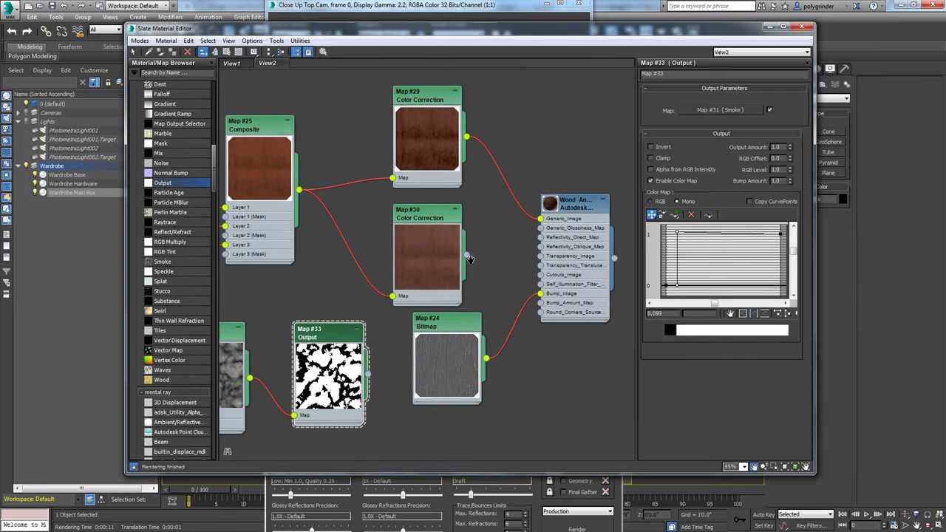
Disconnect the first Color Correction map from Generic_Image, shift both Color Correction nodes aside and add a Mix map beside them
{"action": "left_click_drag", "start_coordinate": [543, 222], "coordinate": [521, 205]}
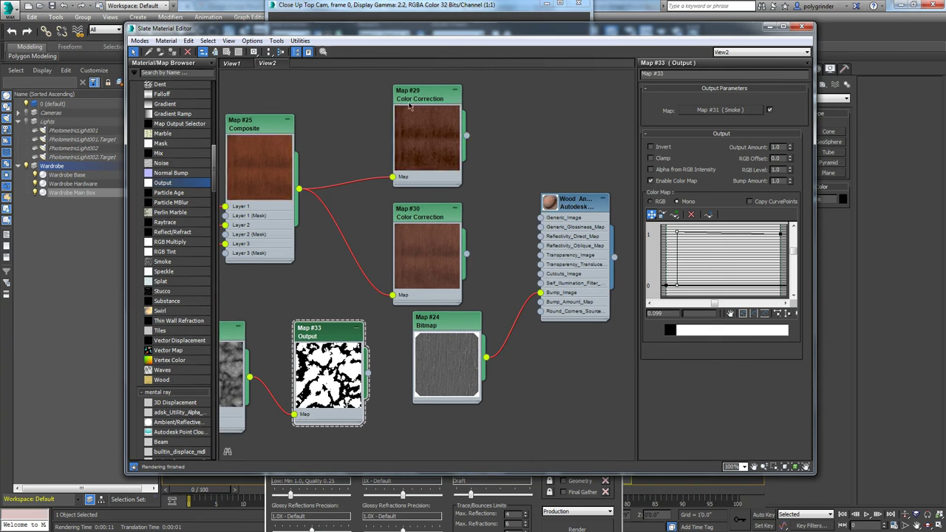
{"action": "left_click_drag", "start_coordinate": [412, 108], "coordinate": [333, 108]}
{"action": "left_click_drag", "start_coordinate": [420, 221], "coordinate": [351, 210]}
{"action": "scroll", "coordinate": [214, 189], "scroll_direction": "down", "scroll_amount": 3}
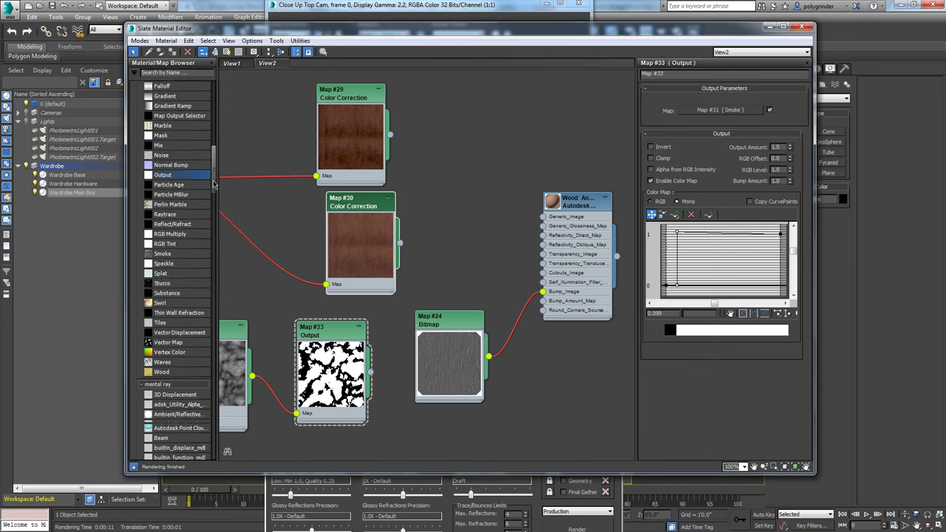
{"action": "scroll", "coordinate": [215, 188], "scroll_direction": "up", "scroll_amount": 3}
{"action": "left_click_drag", "start_coordinate": [165, 154], "coordinate": [467, 160]}
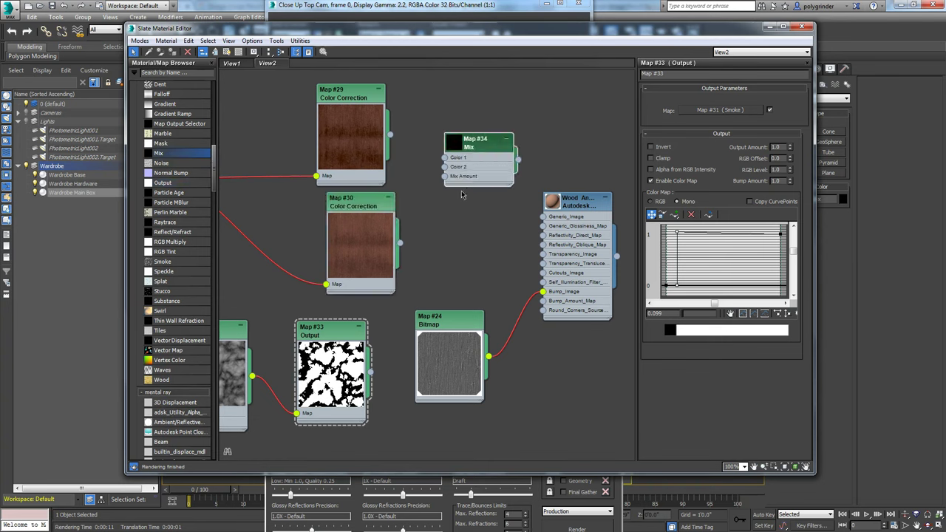
Wire Color Correction maps #29 and #30 into the Mix map's Color 1 and Color 2, and the Mix map into the wood material's Generic_Image
{"action": "right_click", "coordinate": [397, 131]}
{"action": "left_click", "coordinate": [425, 127]}
{"action": "left_click_drag", "start_coordinate": [389, 136], "coordinate": [444, 158]}
{"action": "left_click_drag", "start_coordinate": [400, 243], "coordinate": [444, 167]}
{"action": "left_click_drag", "start_coordinate": [520, 162], "coordinate": [543, 216]}
Enlarge the Mix map's preview, try a Mix Amount of 12.1, and connect the Output map to Mix Amount as the mask
{"action": "left_click", "coordinate": [447, 147]}
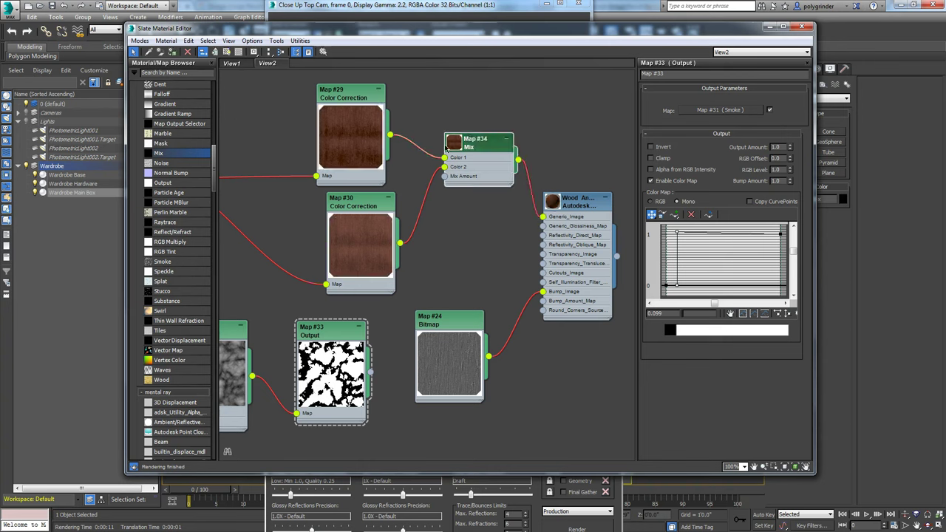
{"action": "double_click", "coordinate": [452, 142]}
{"action": "left_click_drag", "start_coordinate": [466, 164], "coordinate": [437, 145]}
{"action": "double_click", "coordinate": [448, 127]}
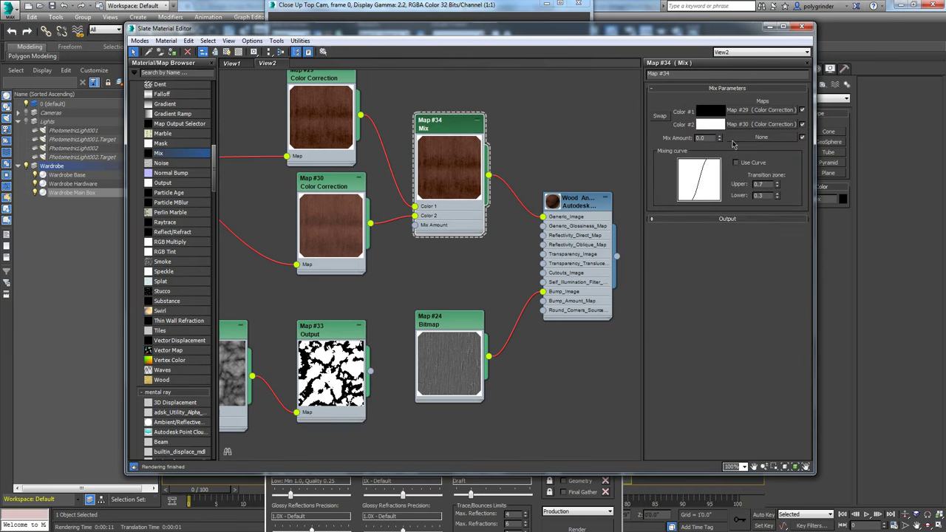
{"action": "left_click_drag", "start_coordinate": [719, 136], "coordinate": [719, 118]}
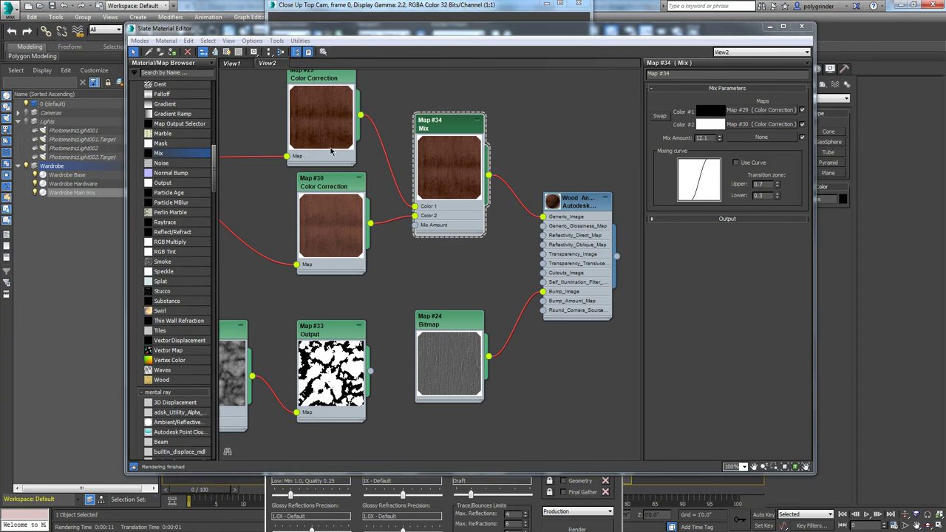
{"action": "left_click_drag", "start_coordinate": [368, 375], "coordinate": [415, 225]}
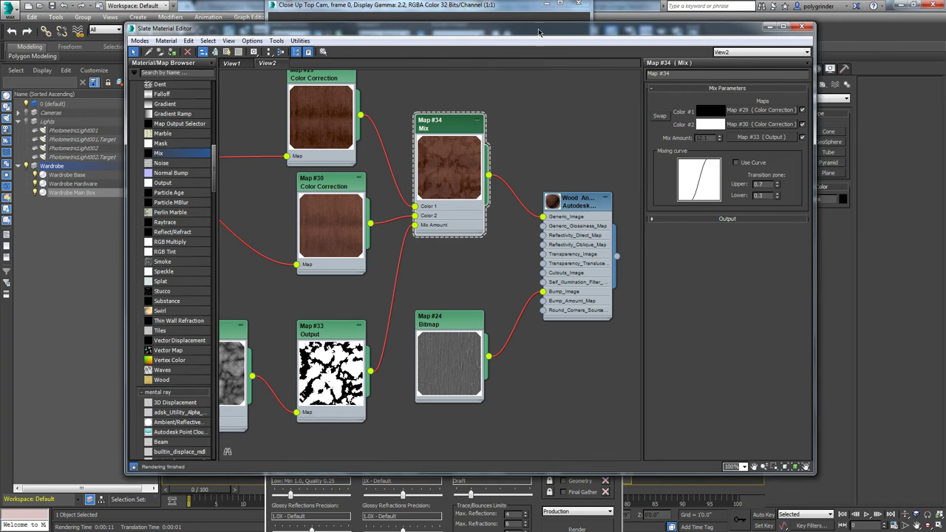
Set the area to render to View and render the whole close-up camera view
{"action": "key", "text": "m"}
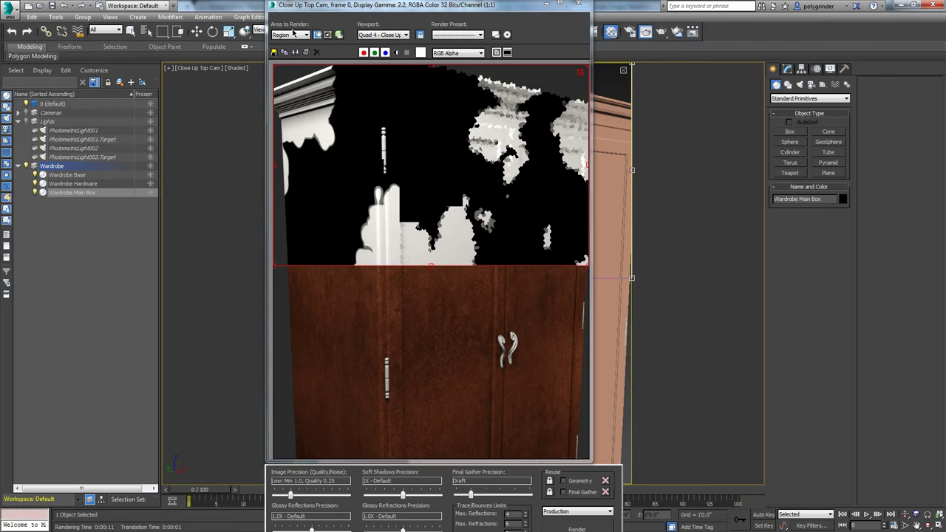
{"action": "left_click", "coordinate": [292, 37]}
{"action": "left_click", "coordinate": [280, 44]}
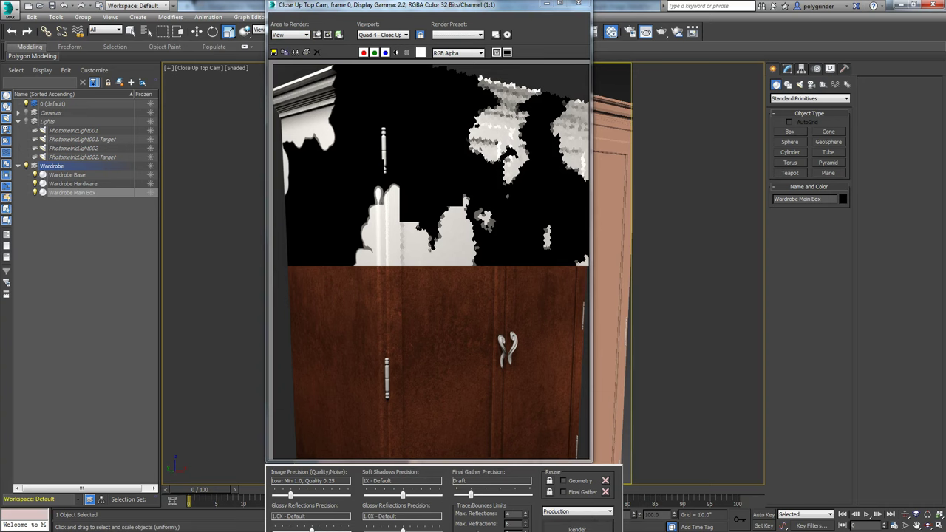
{"action": "left_click", "coordinate": [574, 529]}
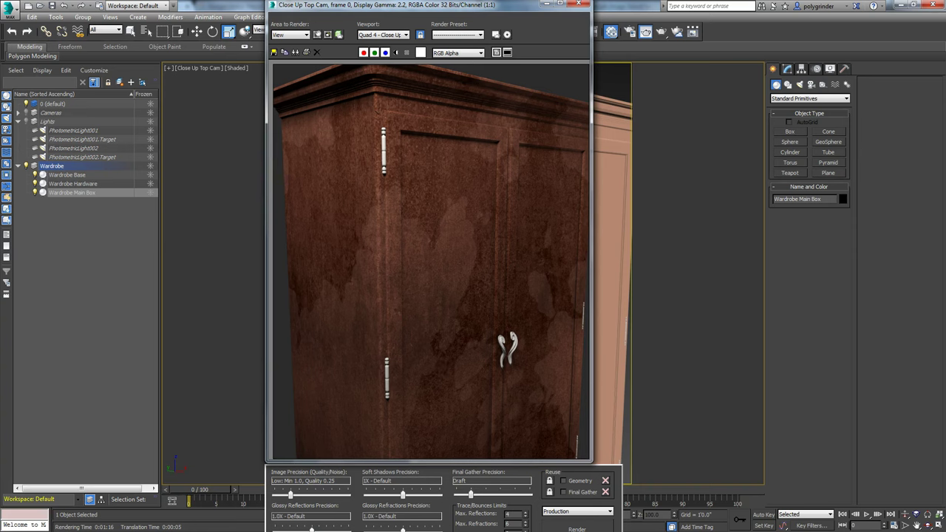
Soften the Output mask by moving the curve's upper middle point to position 0.228 and value 1.1, and render the view again
{"action": "key", "text": "m"}
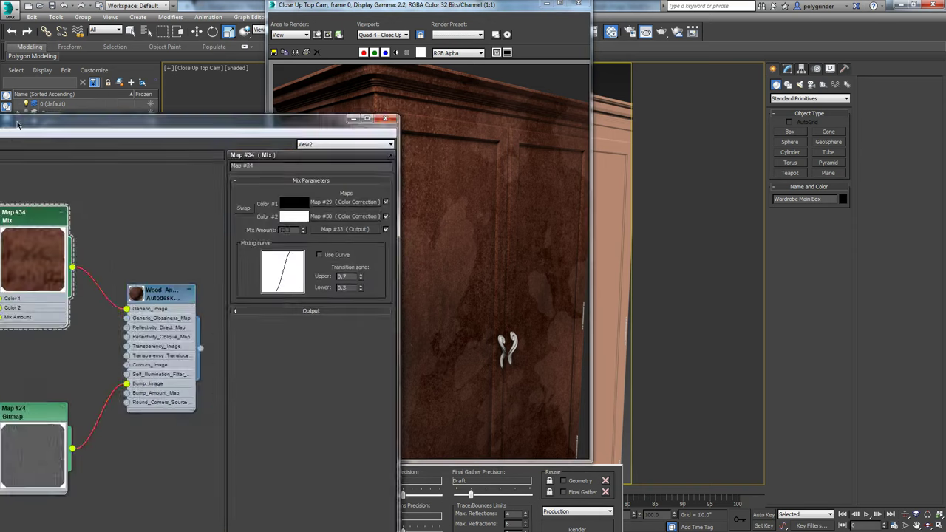
{"action": "left_click_drag", "start_coordinate": [512, 157], "coordinate": [353, 20]}
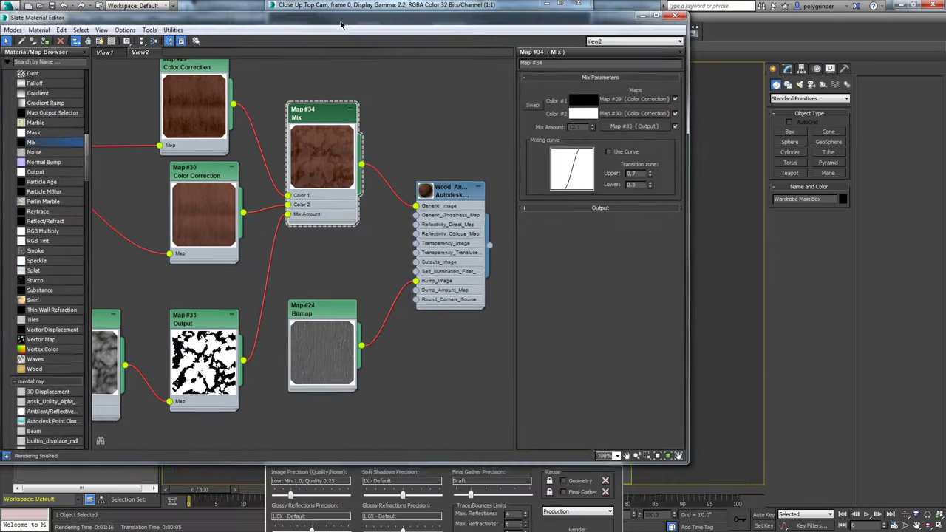
{"action": "left_click", "coordinate": [199, 325]}
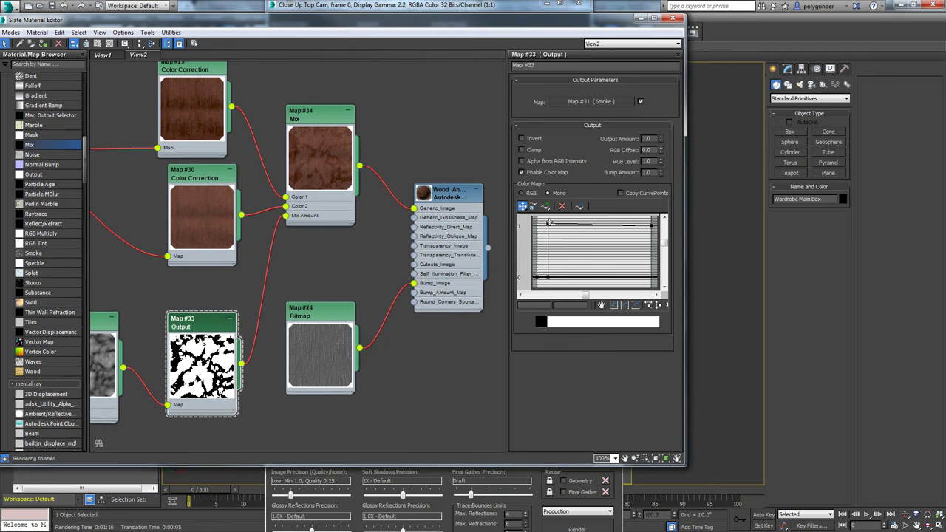
{"action": "left_click_drag", "start_coordinate": [548, 223], "coordinate": [570, 224]}
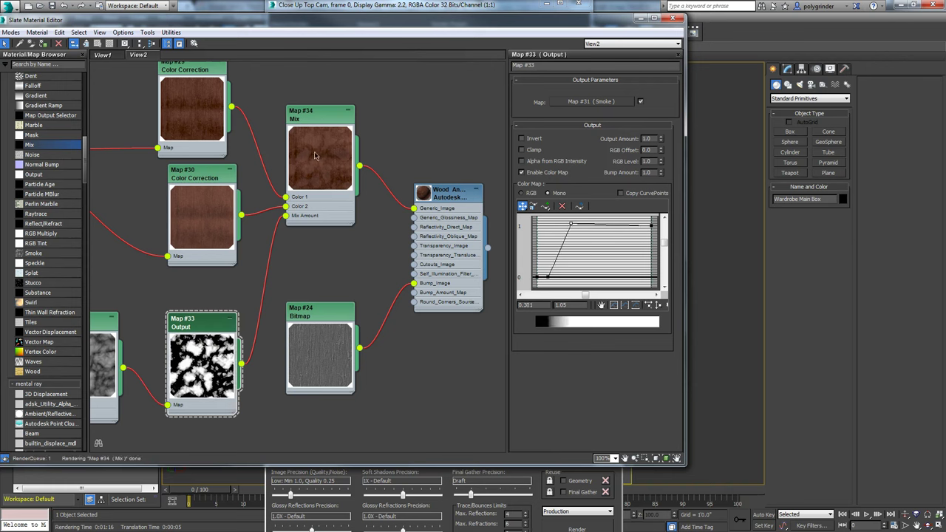
{"action": "key", "text": "m"}
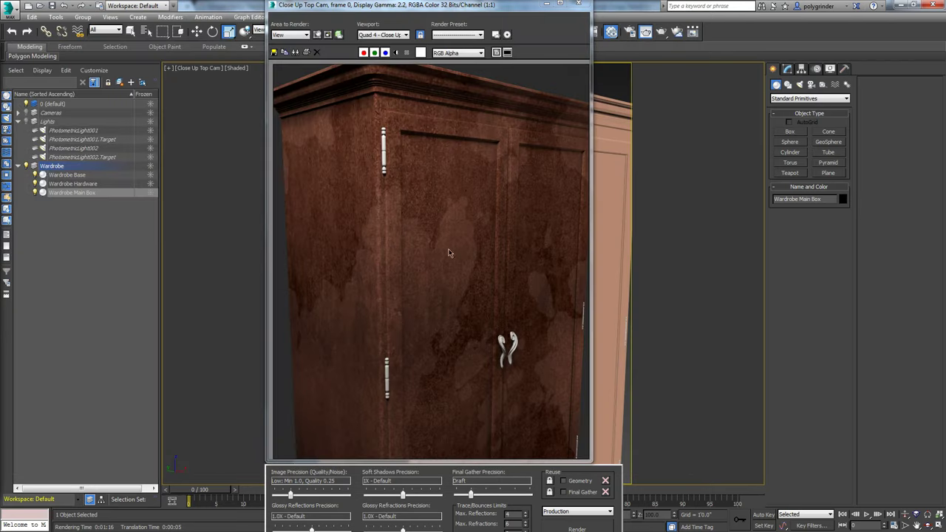
{"action": "left_click", "coordinate": [580, 526]}
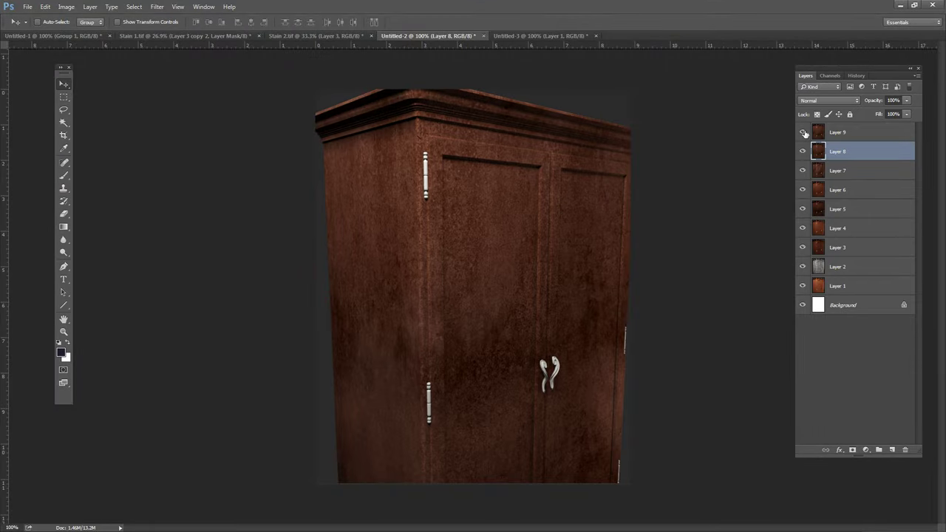
Switch to Photoshop, hide Layers 9 and 8, and examine the hard-edged blend on Layer 7
{"action": "left_click_drag", "start_coordinate": [802, 132], "coordinate": [803, 173]}
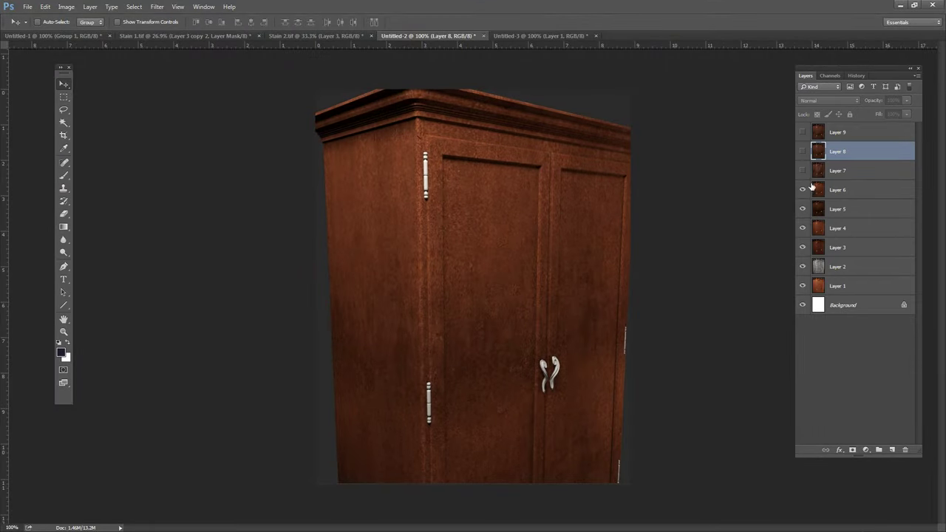
{"action": "left_click", "coordinate": [802, 170]}
{"action": "left_click", "coordinate": [842, 173]}
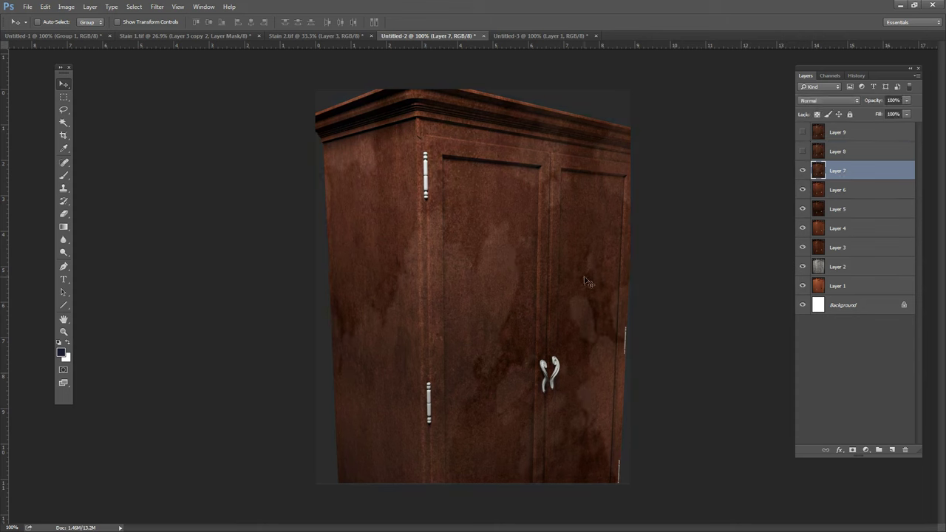
{"action": "left_click_drag", "start_coordinate": [362, 277], "coordinate": [344, 380]}
Toggle Layer 8's visibility repeatedly to compare its render with the layers beneath it
{"action": "left_click", "coordinate": [821, 152]}
{"action": "left_click", "coordinate": [802, 152]}
{"action": "left_click", "coordinate": [803, 153]}
{"action": "left_click", "coordinate": [802, 152]}
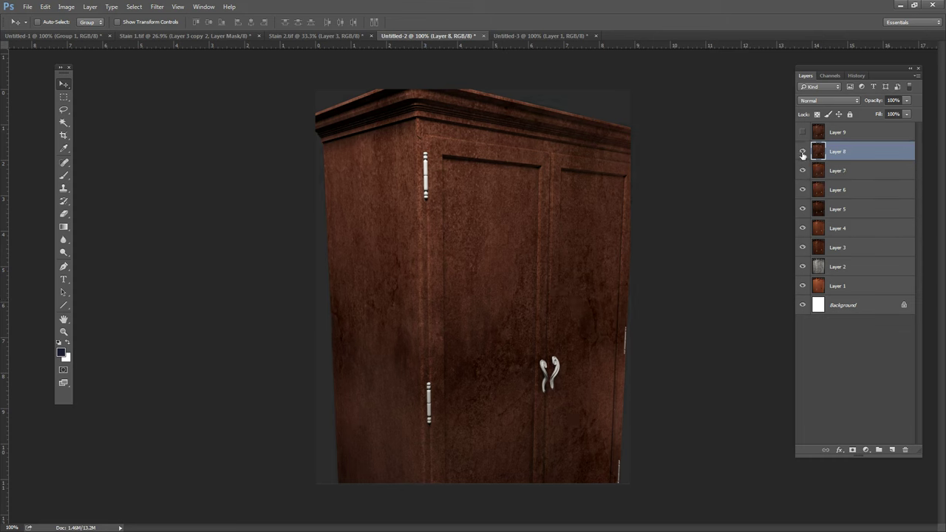
{"action": "left_click", "coordinate": [803, 171]}
{"action": "left_click", "coordinate": [802, 152]}
{"action": "left_click", "coordinate": [803, 152]}
{"action": "left_click", "coordinate": [803, 153]}
{"action": "left_click", "coordinate": [802, 152]}
{"action": "left_click", "coordinate": [803, 152]}
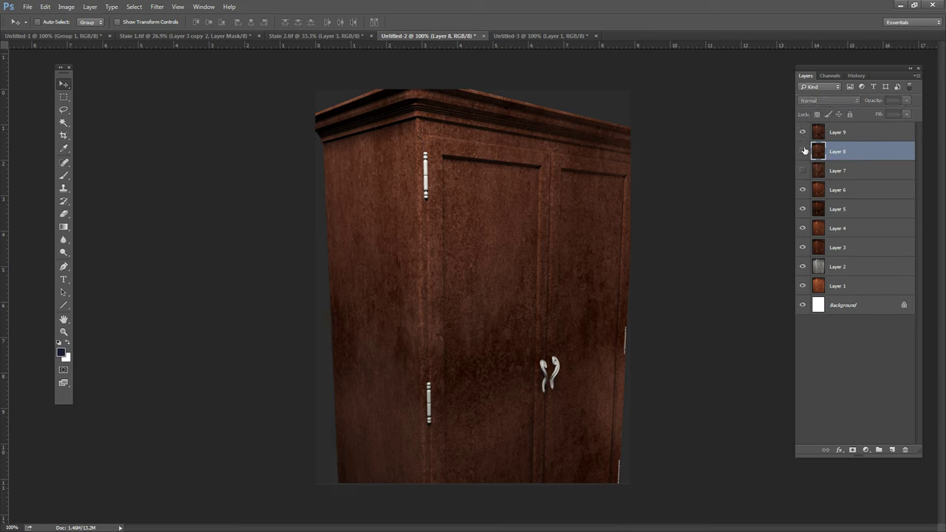
Toggle Layer 9's visibility repeatedly to compare its render with the hard-edged blend on Layer 7
{"action": "left_click", "coordinate": [801, 133]}
{"action": "left_click", "coordinate": [802, 133]}
{"action": "left_click", "coordinate": [802, 133]}
{"action": "left_click", "coordinate": [803, 171]}
{"action": "left_click", "coordinate": [803, 133]}
{"action": "left_click", "coordinate": [803, 133]}
{"action": "left_click", "coordinate": [803, 133]}
{"action": "left_click", "coordinate": [803, 133]}
{"action": "left_click", "coordinate": [804, 133]}
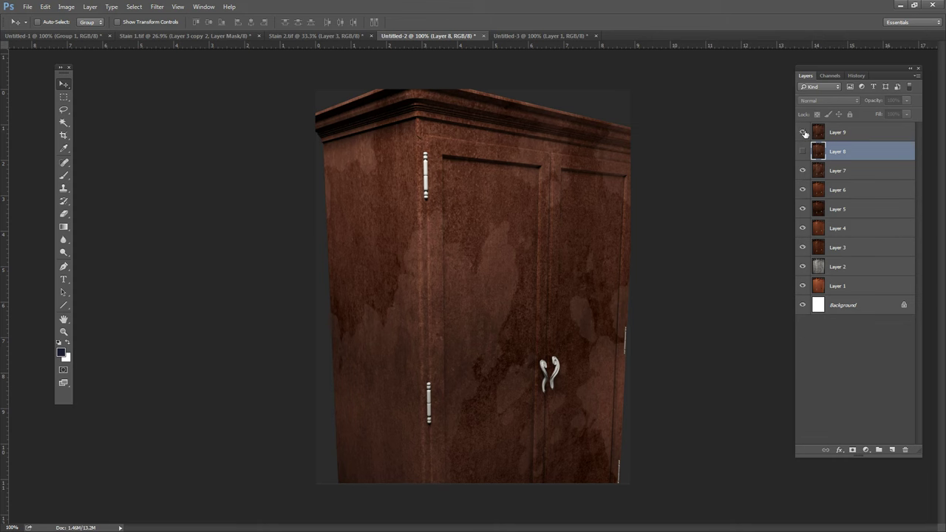
{"action": "left_click", "coordinate": [803, 133]}
{"action": "left_click", "coordinate": [802, 151]}
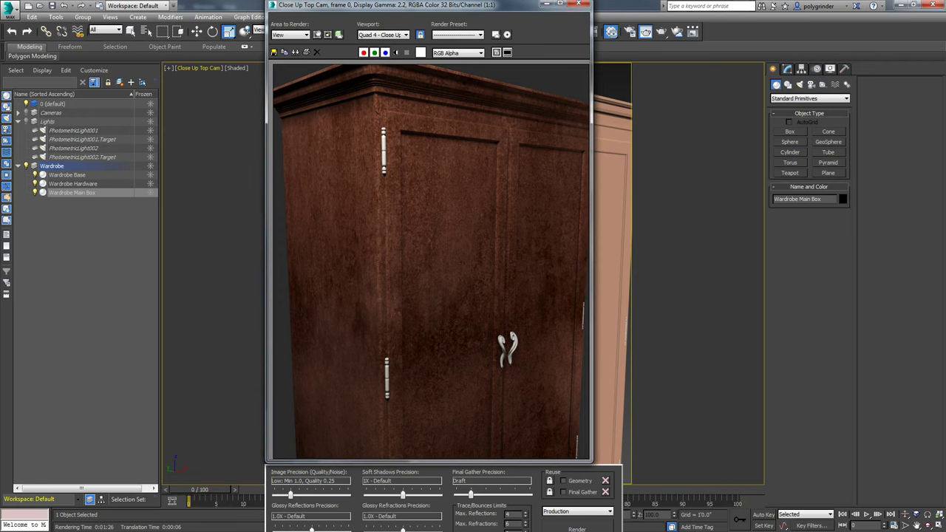
In the Composite map feeding the color corrections, set Layer 2's opacity to 50 and Layer 3's opacity to 45
{"action": "key", "text": "m"}
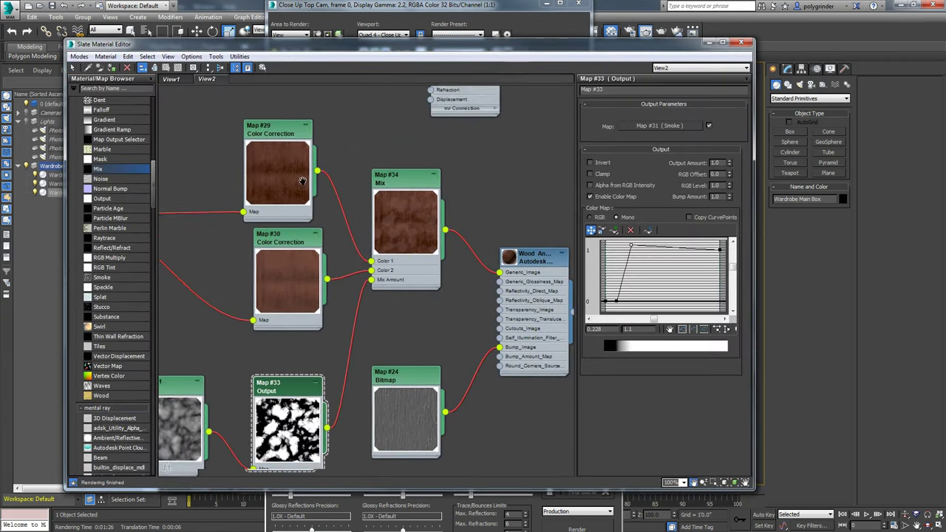
{"action": "scroll", "coordinate": [480, 309], "scroll_direction": "down", "scroll_amount": 5}
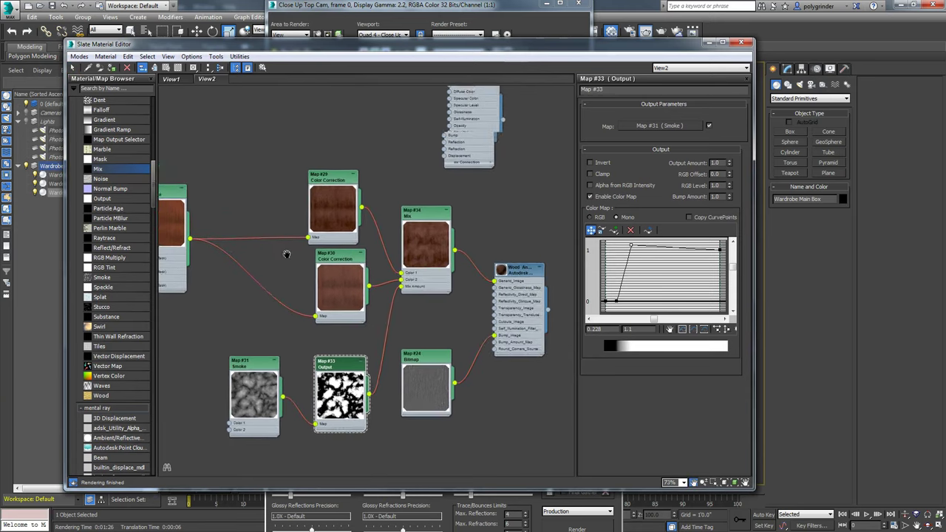
{"action": "middle_click_drag", "start_coordinate": [286, 254], "coordinate": [375, 225]}
{"action": "double_click", "coordinate": [243, 166]}
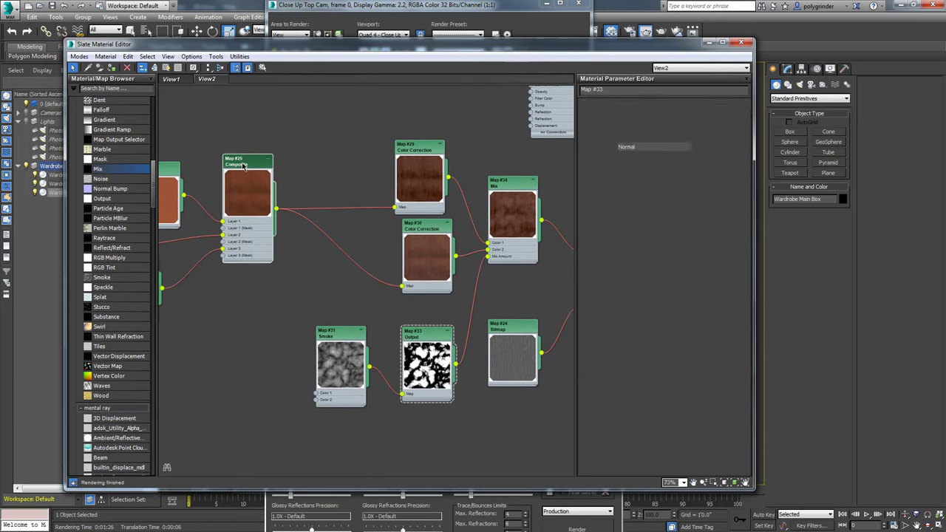
{"action": "left_click_drag", "start_coordinate": [696, 172], "coordinate": [670, 173]}
{"action": "type", "text": "50"}
{"action": "key", "text": "Return"}
{"action": "left_click_drag", "start_coordinate": [696, 137], "coordinate": [672, 139]}
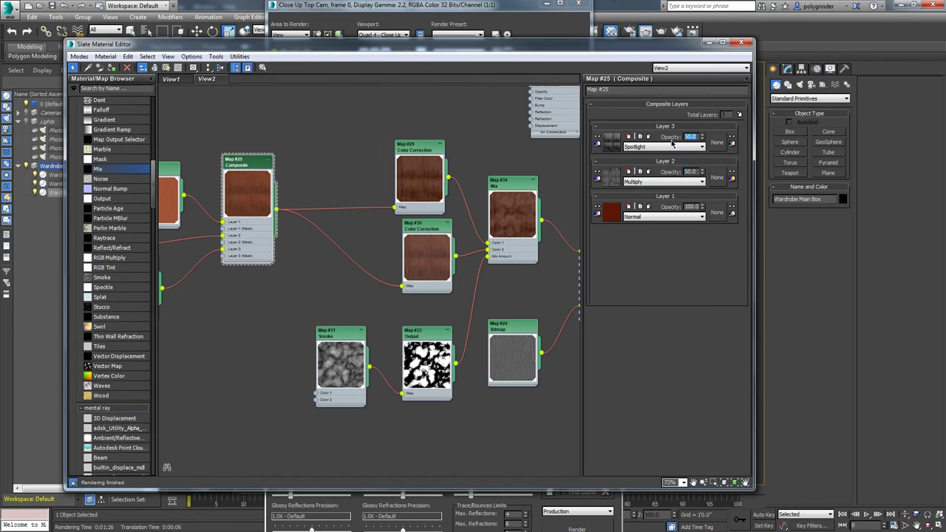
{"action": "type", "text": "45"}
{"action": "key", "text": "Return"}
Move the material editor and render windows aside and show the wardrobe's lower part and legs in the perspective view
{"action": "left_click_drag", "start_coordinate": [619, 48], "coordinate": [585, 56]}
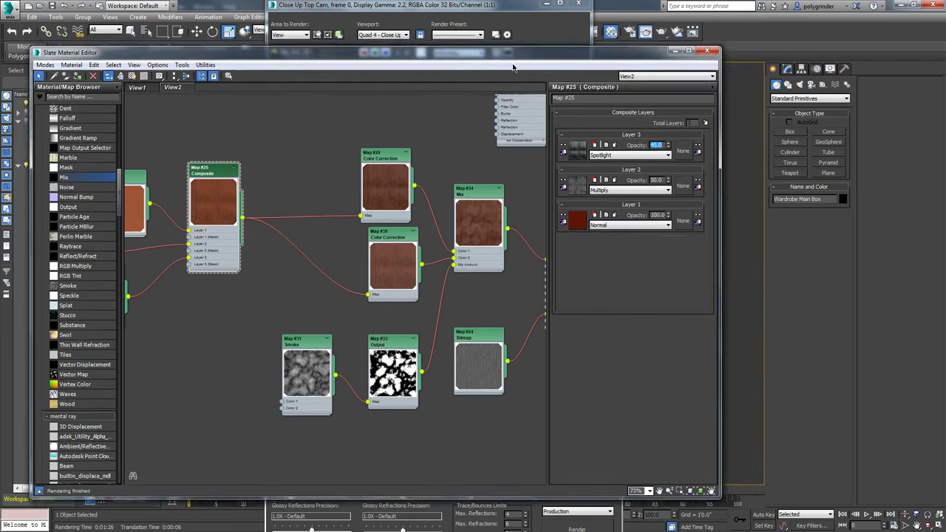
{"action": "key", "text": "m"}
{"action": "mouse_move", "coordinate": [499, 9]}
{"action": "left_mouse_down"}
{"action": "mouse_move", "coordinate": [600, 6]}
{"action": "mouse_move", "coordinate": [59, 118]}
{"action": "mouse_move", "coordinate": [107, 107]}
{"action": "left_mouse_up"}
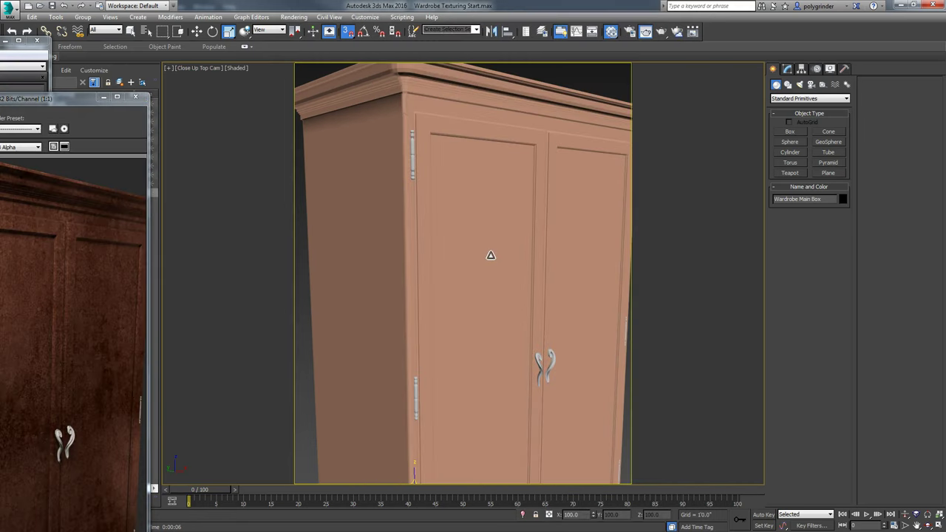
{"action": "key", "text": "p"}
{"action": "scroll", "coordinate": [490, 256], "scroll_direction": "up", "scroll_amount": 3}
{"action": "scroll", "coordinate": [491, 256], "scroll_direction": "down", "scroll_amount": 8}
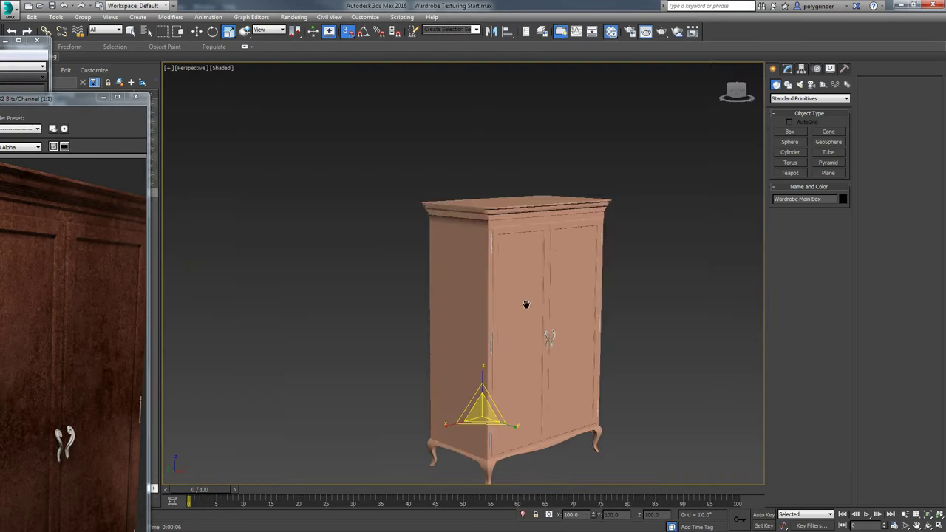
{"action": "scroll", "coordinate": [412, 181], "scroll_direction": "up", "scroll_amount": 5}
Show edged faces and copy the UVW Stain 3 modifier from Wardrobe Main Box onto Wardrobe Base
{"action": "left_click", "coordinate": [492, 335]}
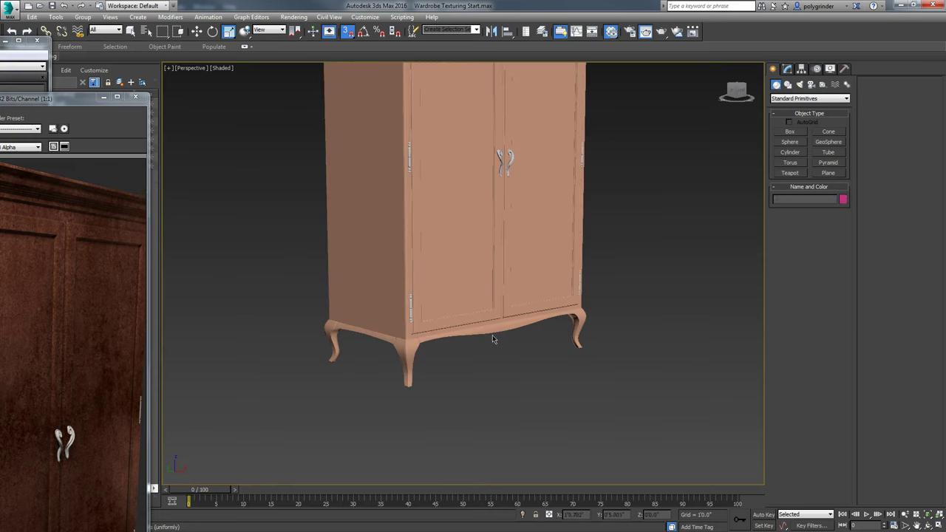
{"action": "left_click", "coordinate": [516, 289]}
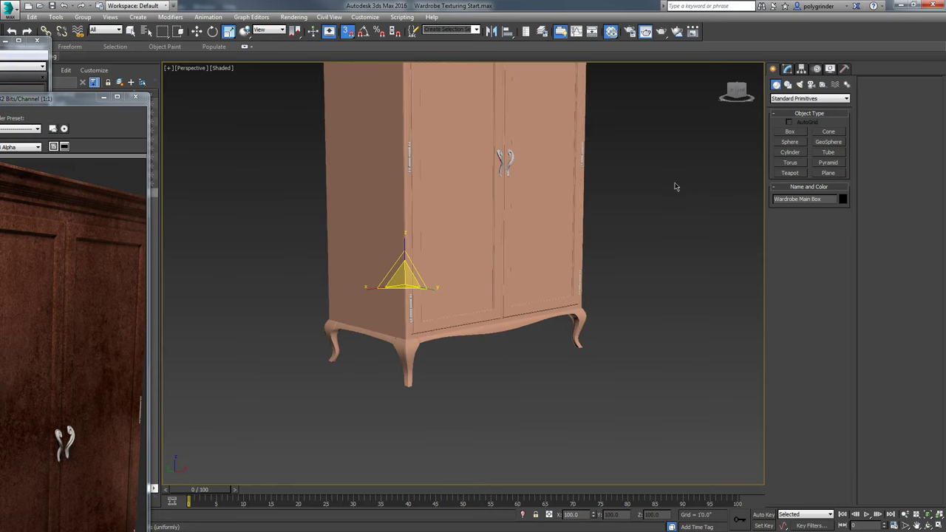
{"action": "key", "text": "F4"}
{"action": "left_click", "coordinate": [786, 69]}
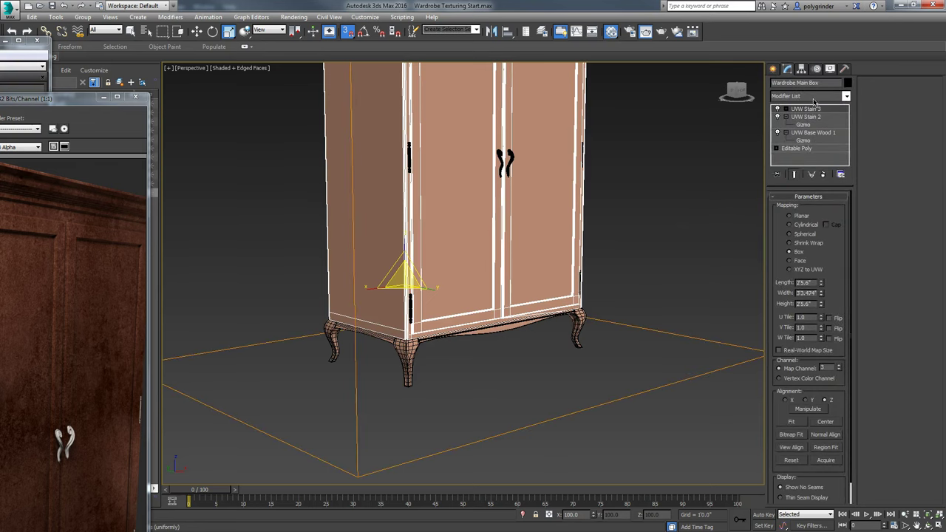
{"action": "right_click", "coordinate": [809, 111]}
{"action": "left_click", "coordinate": [828, 154]}
{"action": "left_click", "coordinate": [408, 352]}
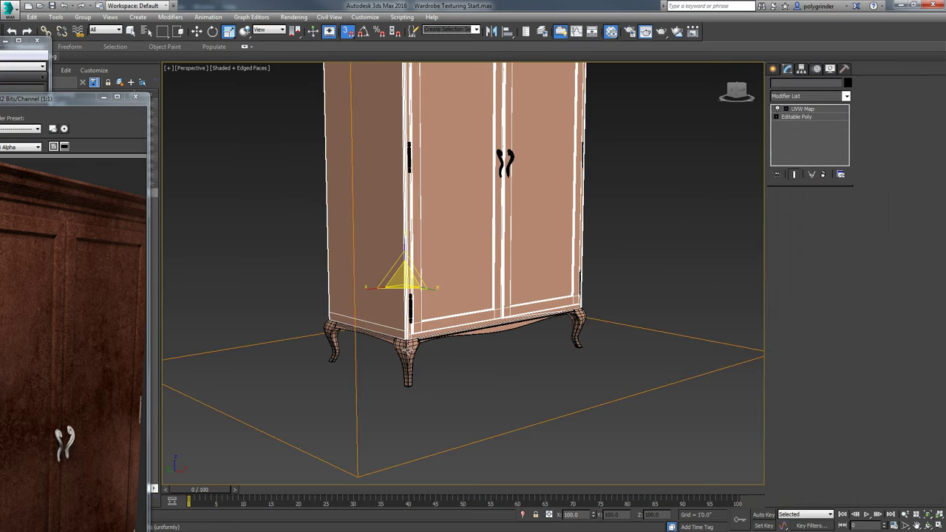
{"action": "right_click", "coordinate": [807, 111]}
{"action": "left_click", "coordinate": [824, 163]}
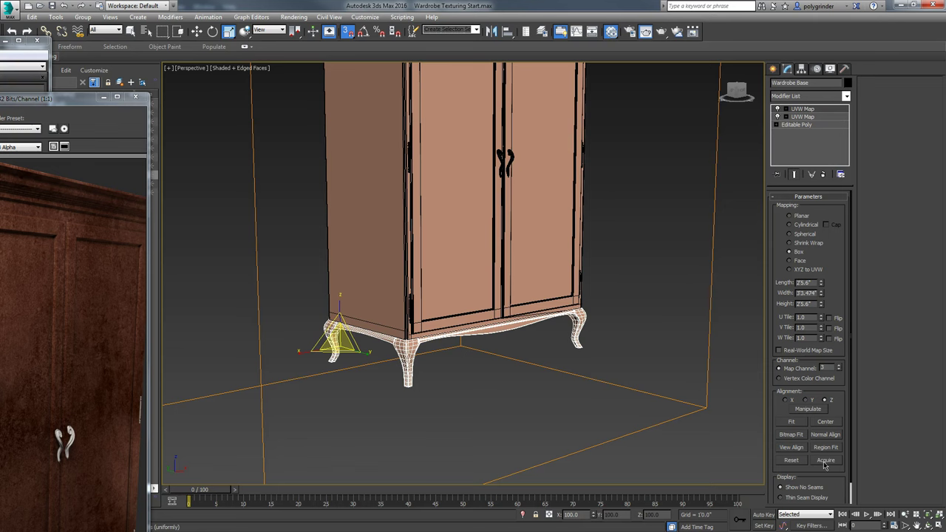
Copy the UVW Stain 2 modifier from Wardrobe Main Box onto Wardrobe Base
{"action": "left_click", "coordinate": [552, 190]}
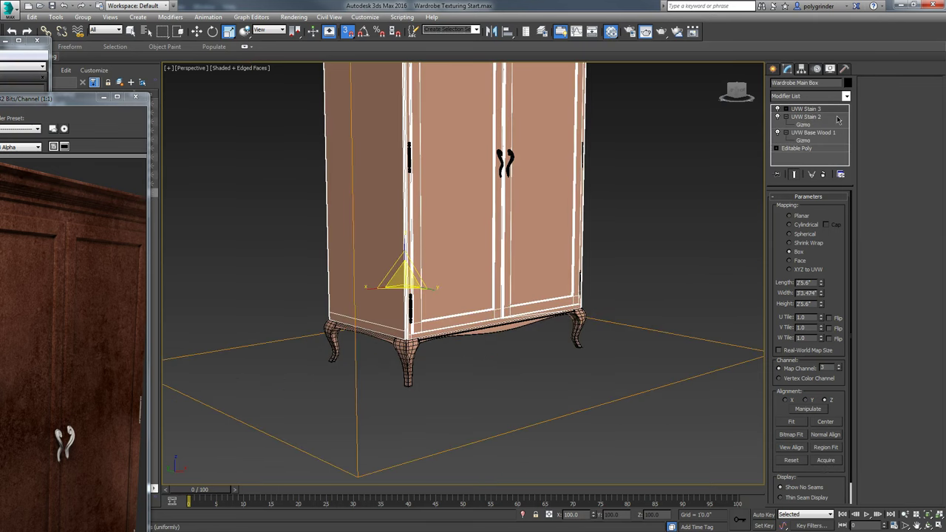
{"action": "right_click", "coordinate": [813, 120]}
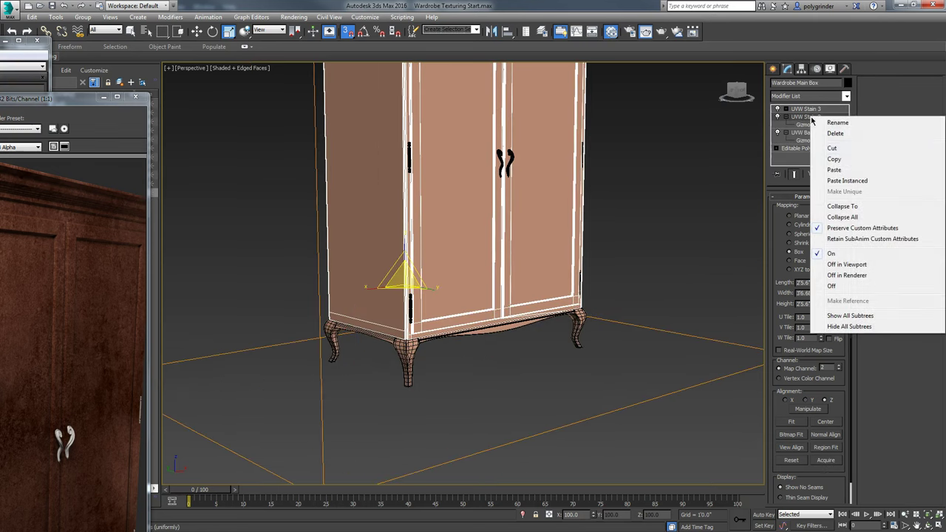
{"action": "left_click", "coordinate": [838, 161]}
{"action": "left_click", "coordinate": [491, 331]}
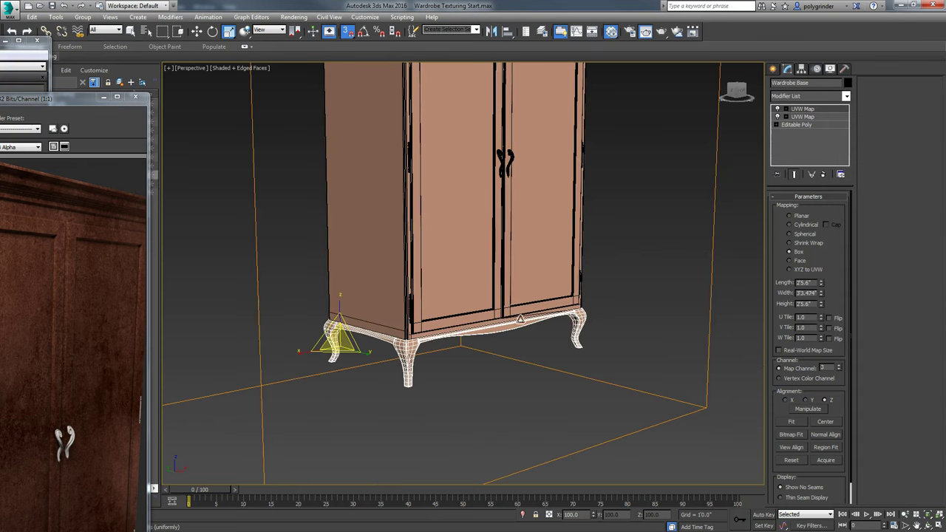
{"action": "right_click", "coordinate": [805, 108]}
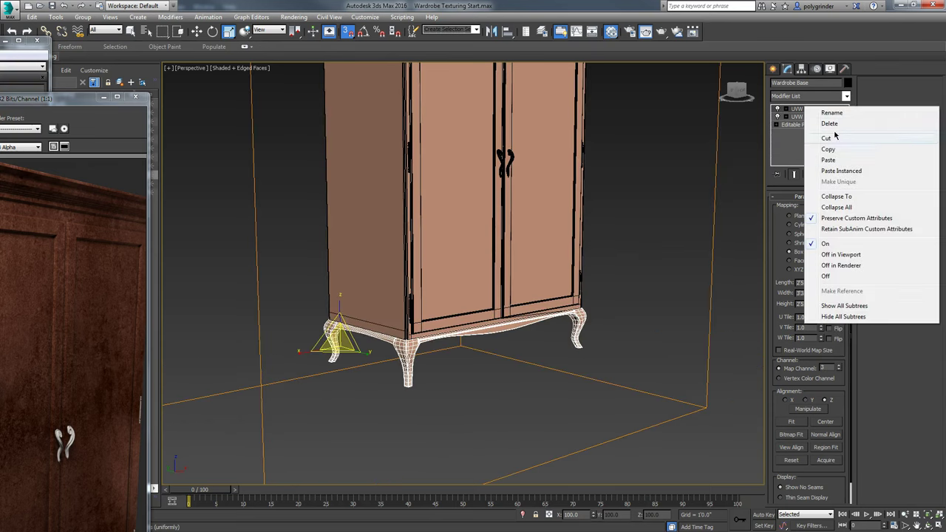
{"action": "left_click", "coordinate": [837, 161]}
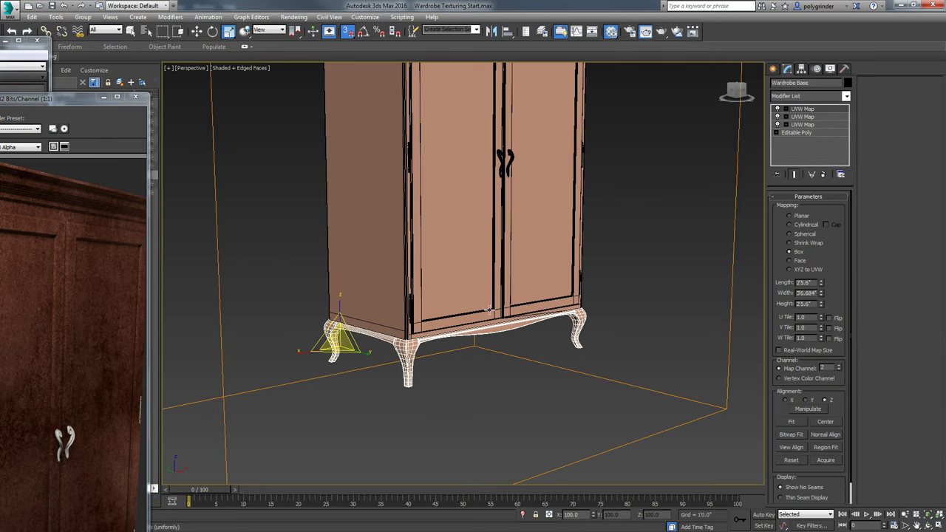
Add a mental ray Arch & Design material above the wood nodes in View2 and open its parameters
{"action": "scroll", "coordinate": [653, 229], "scroll_direction": "down", "scroll_amount": 3}
{"action": "middle_click_drag", "start_coordinate": [650, 231], "coordinate": [649, 260]}
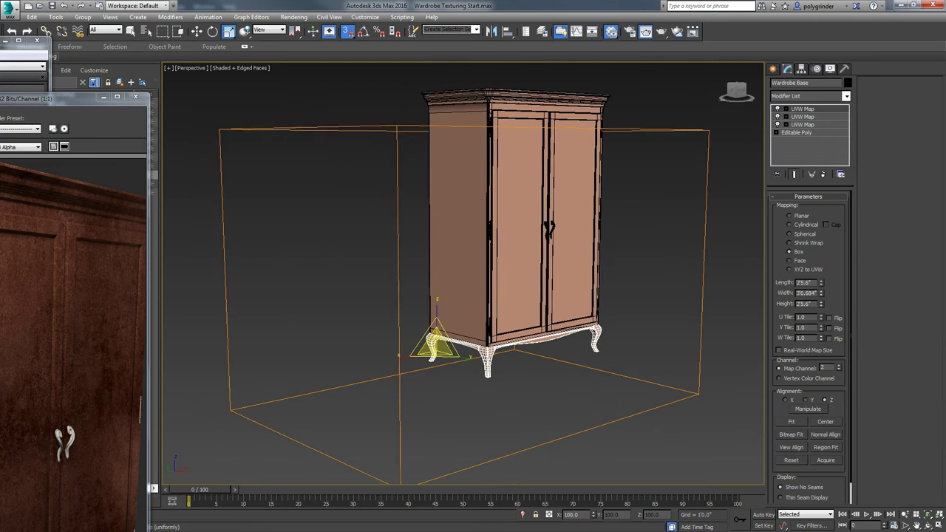
{"action": "key", "text": "m"}
{"action": "middle_click_drag", "start_coordinate": [418, 130], "coordinate": [375, 306]}
{"action": "left_click_drag", "start_coordinate": [80, 197], "coordinate": [76, 136]}
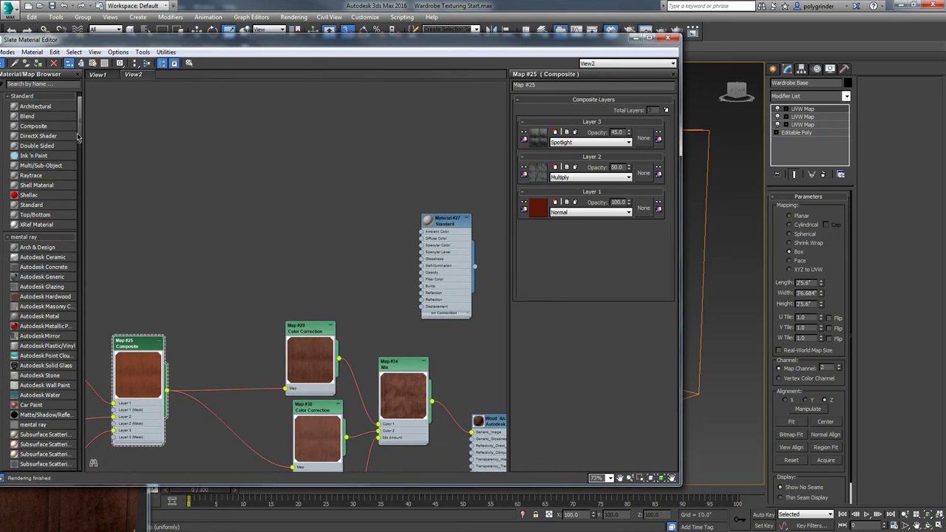
{"action": "left_click_drag", "start_coordinate": [30, 247], "coordinate": [333, 129]}
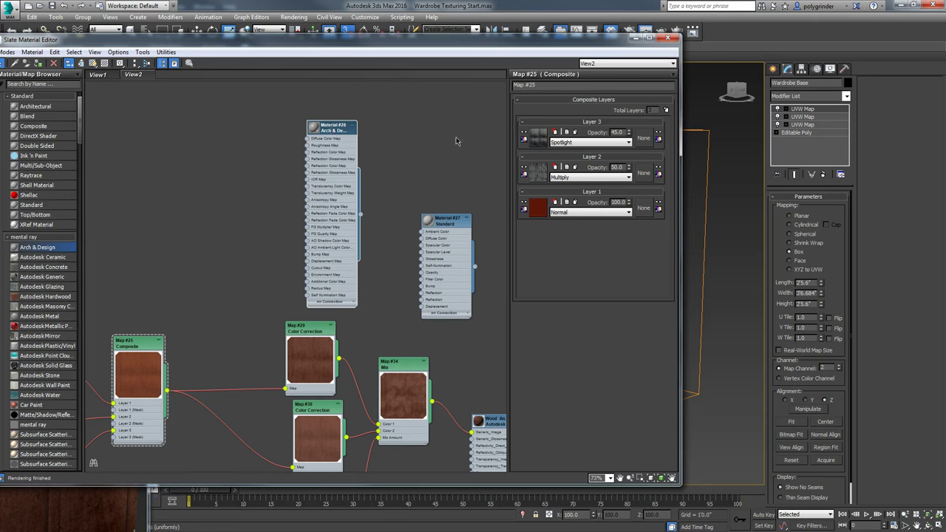
{"action": "double_click", "coordinate": [334, 131]}
Try the Satined Metal template on the new Arch & Design material
{"action": "left_click", "coordinate": [667, 109]}
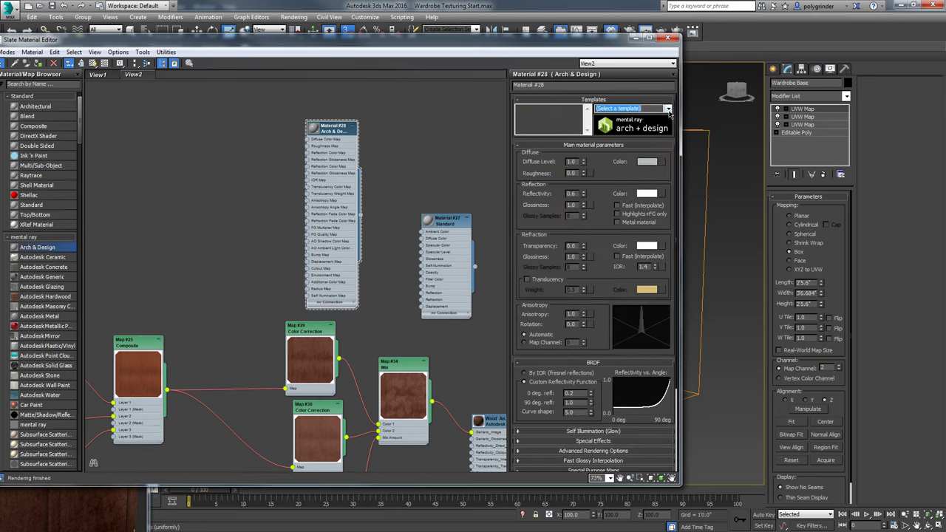
{"action": "scroll", "coordinate": [673, 130], "scroll_direction": "down", "scroll_amount": 2}
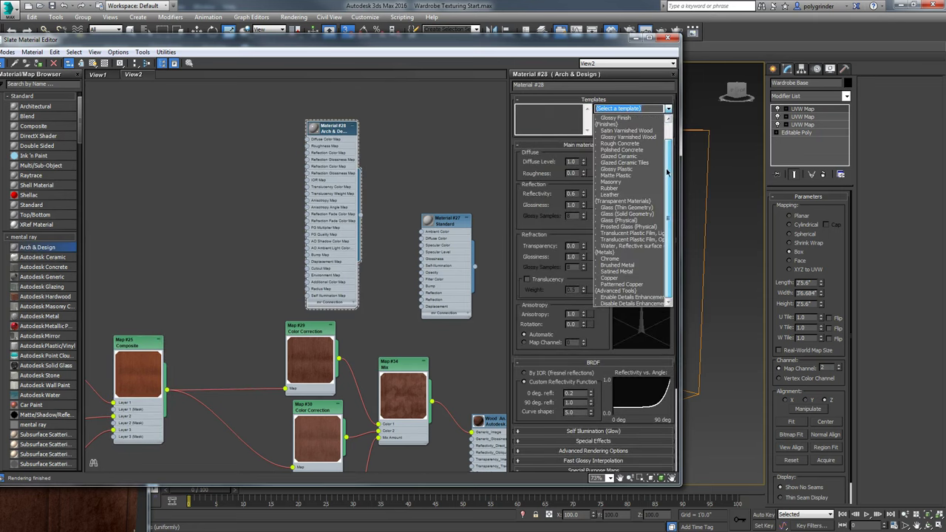
{"action": "left_click", "coordinate": [613, 279]}
{"action": "scroll", "coordinate": [314, 129], "scroll_direction": "up", "scroll_amount": 2}
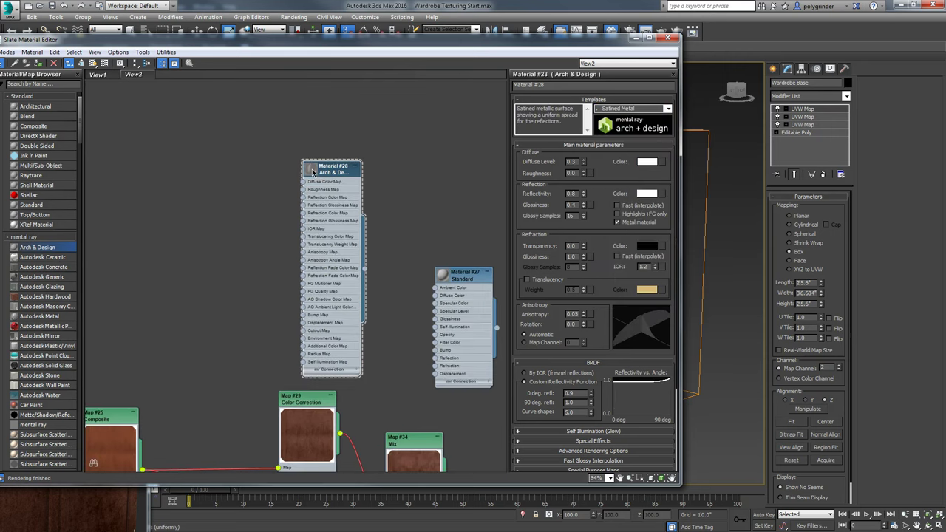
Apply the Copper template to the Arch & Design material and enlarge its node preview
{"action": "left_click", "coordinate": [667, 108]}
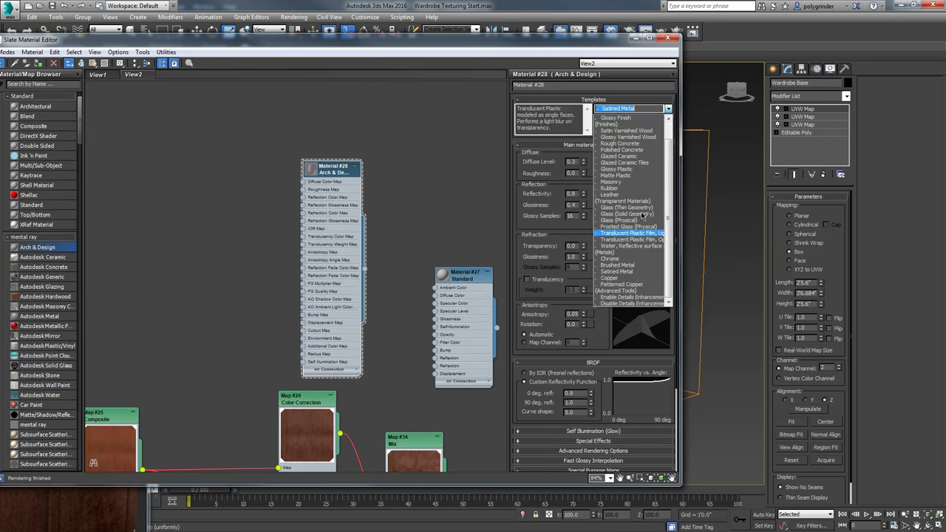
{"action": "left_click", "coordinate": [624, 278]}
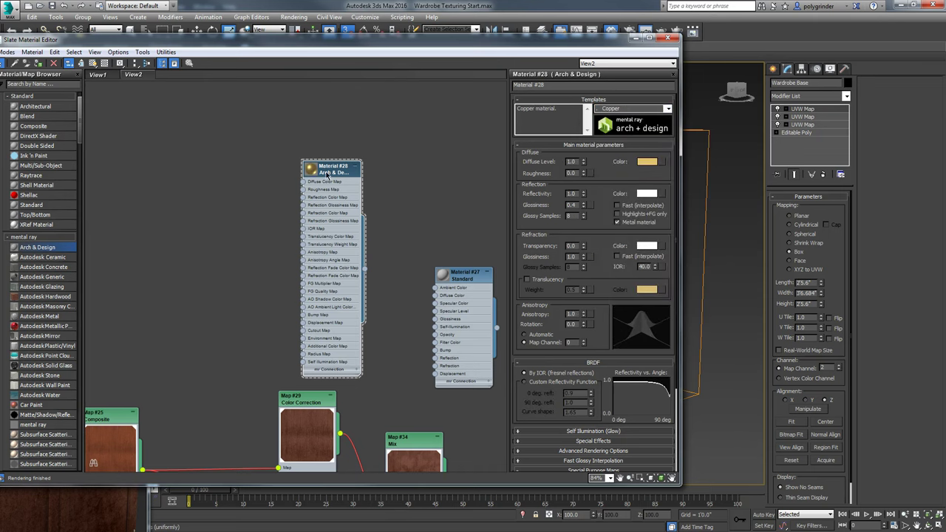
{"action": "double_click", "coordinate": [314, 169]}
{"action": "scroll", "coordinate": [375, 187], "scroll_direction": "up", "scroll_amount": 5}
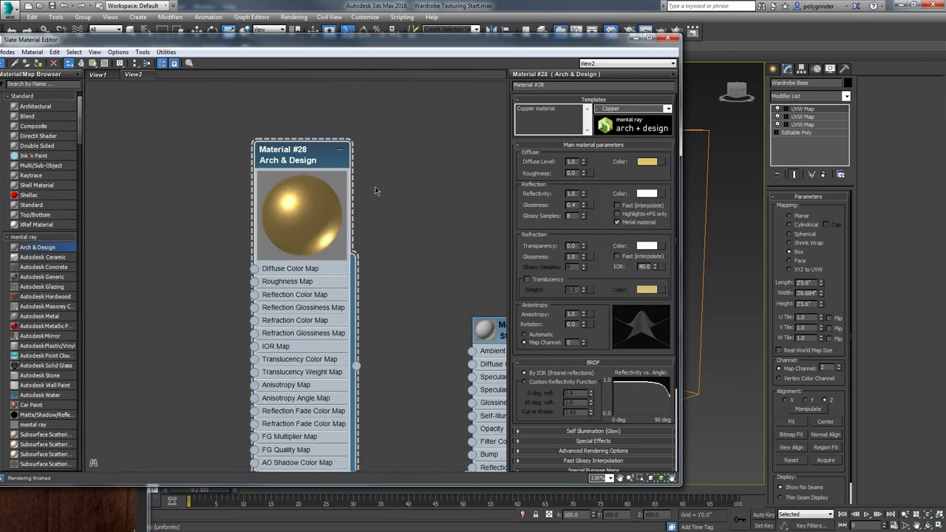
Set the copper material's anisotropy to Automatic instead of a map channel
{"action": "left_click_drag", "start_coordinate": [597, 253], "coordinate": [609, 205]}
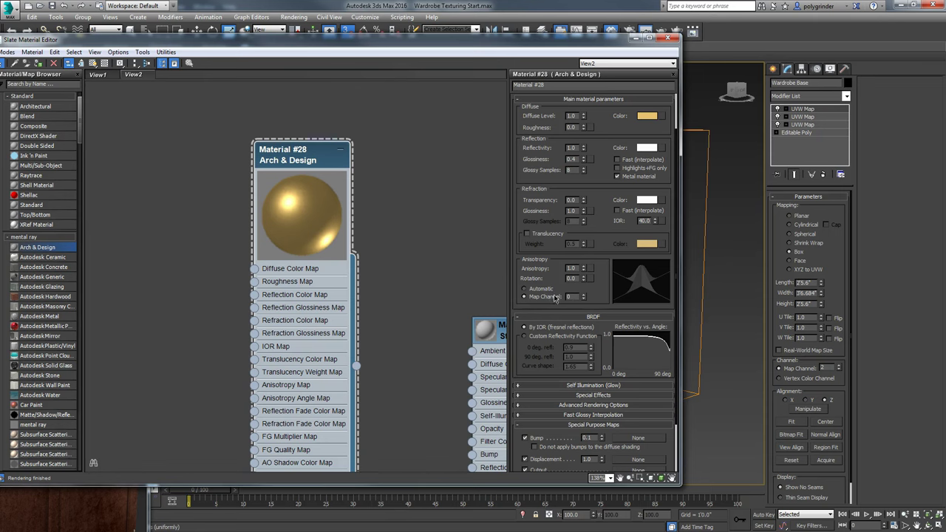
{"action": "scroll", "coordinate": [297, 206], "scroll_direction": "up", "scroll_amount": 1}
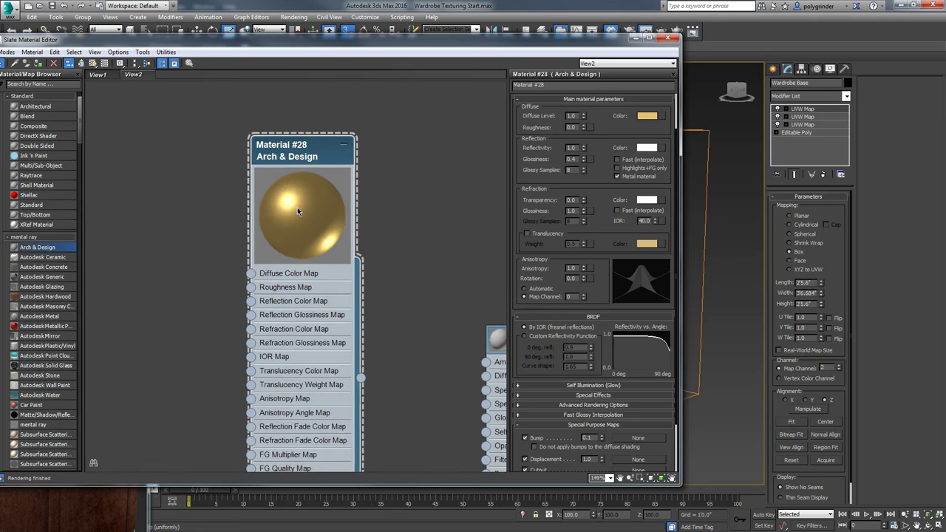
{"action": "scroll", "coordinate": [297, 207], "scroll_direction": "up", "scroll_amount": 1}
{"action": "scroll", "coordinate": [314, 191], "scroll_direction": "up", "scroll_amount": 2}
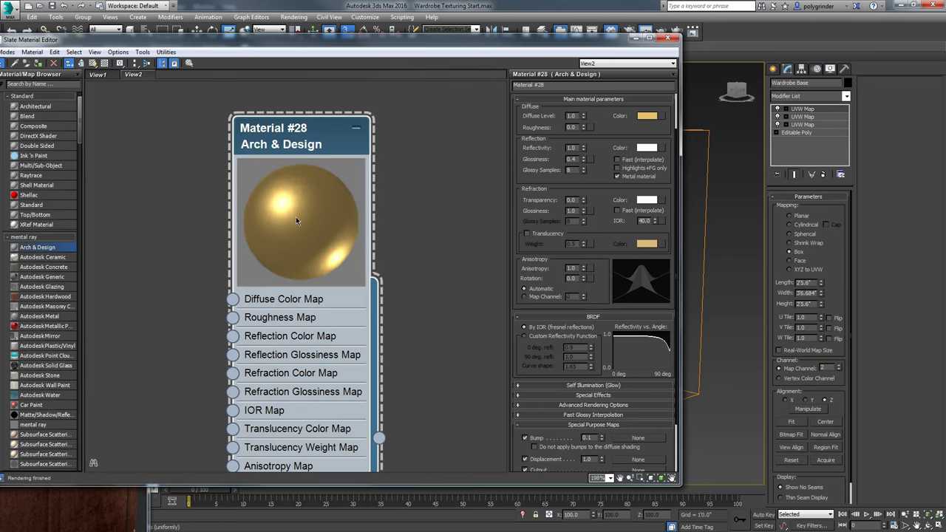
{"action": "middle_click_drag", "start_coordinate": [330, 165], "coordinate": [368, 146]}
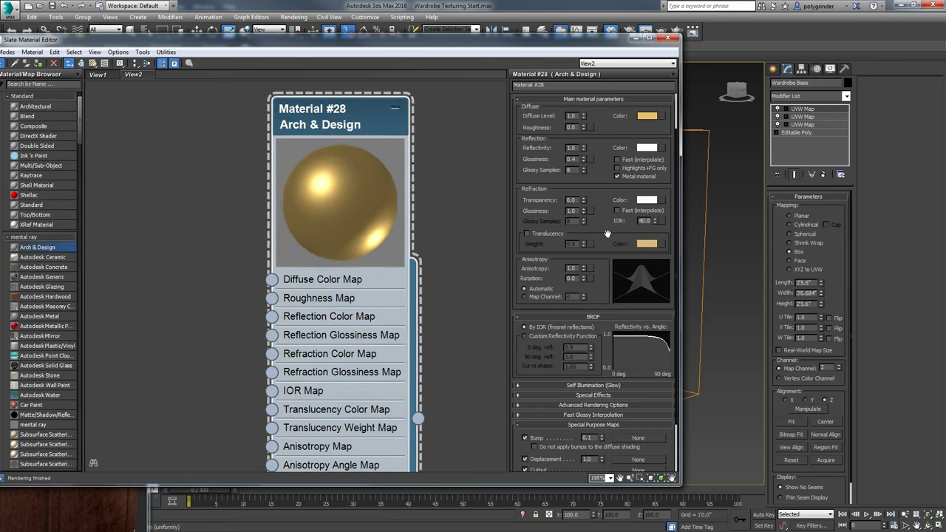
{"action": "scroll", "coordinate": [605, 233], "scroll_direction": "up", "scroll_amount": 2}
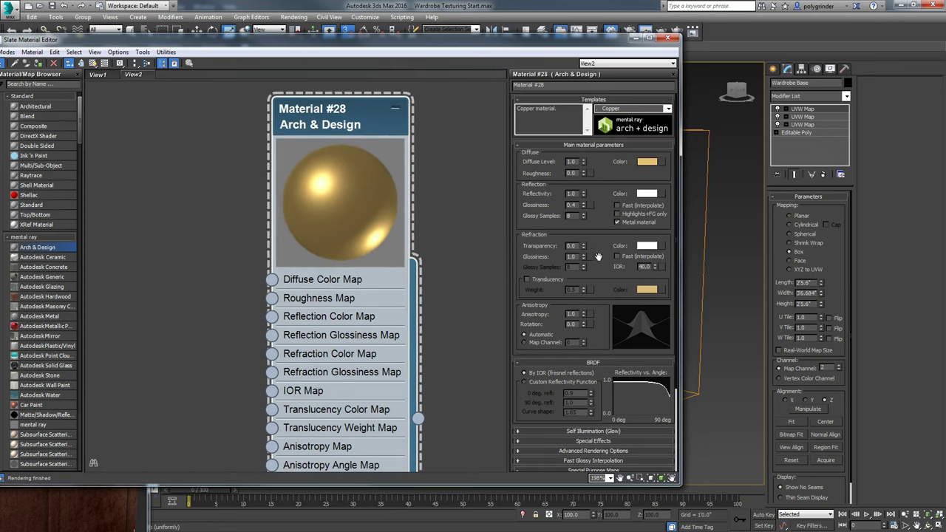
Darken the copper material's diffuse colour to a muted greyish brown with saturation about 0.37
{"action": "left_click", "coordinate": [647, 161]}
{"action": "left_click_drag", "start_coordinate": [634, 215], "coordinate": [713, 106]}
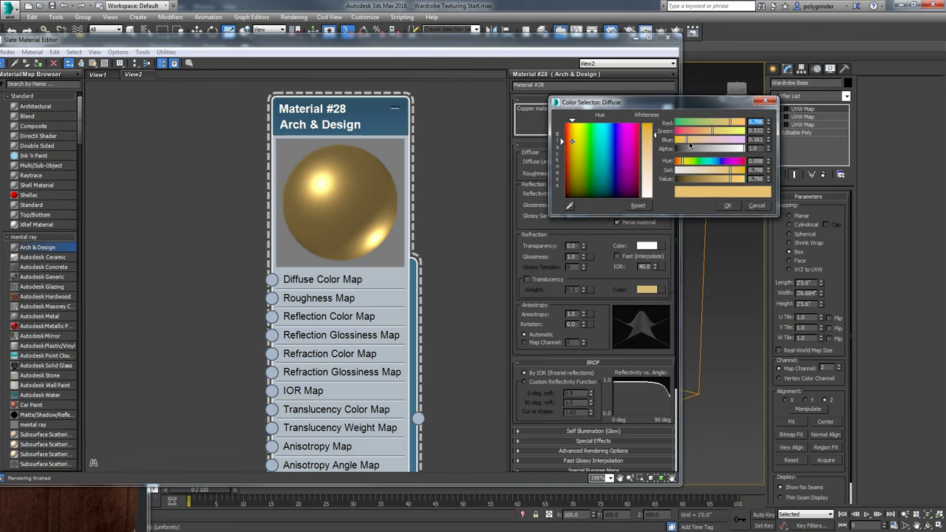
{"action": "left_click", "coordinate": [692, 180]}
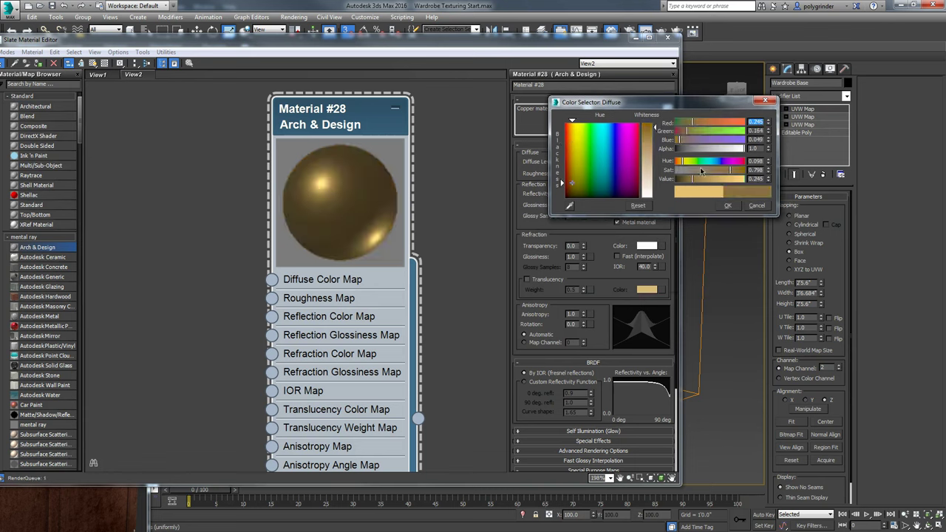
{"action": "left_click_drag", "start_coordinate": [700, 184], "coordinate": [687, 180]}
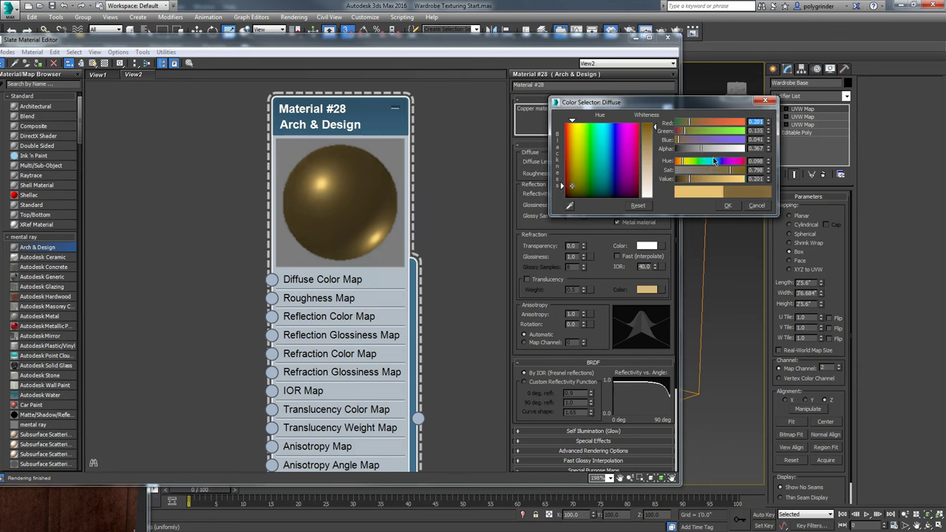
{"action": "left_click", "coordinate": [700, 171]}
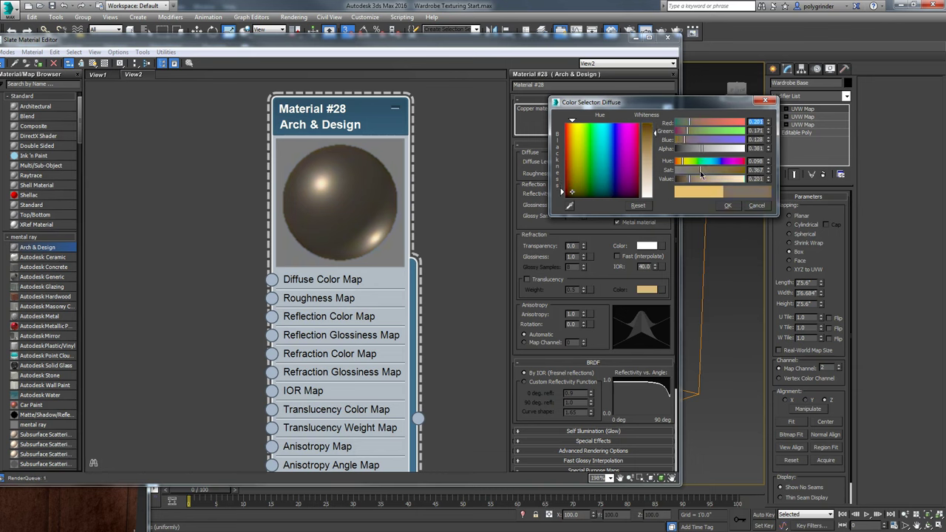
{"action": "left_click_drag", "start_coordinate": [695, 180], "coordinate": [693, 179]}
{"action": "left_click", "coordinate": [726, 204]}
Select the Wardrobe Hardware object and assign the dark Arch & Design metal to it
{"action": "left_click_drag", "start_coordinate": [519, 48], "coordinate": [24, 65]}
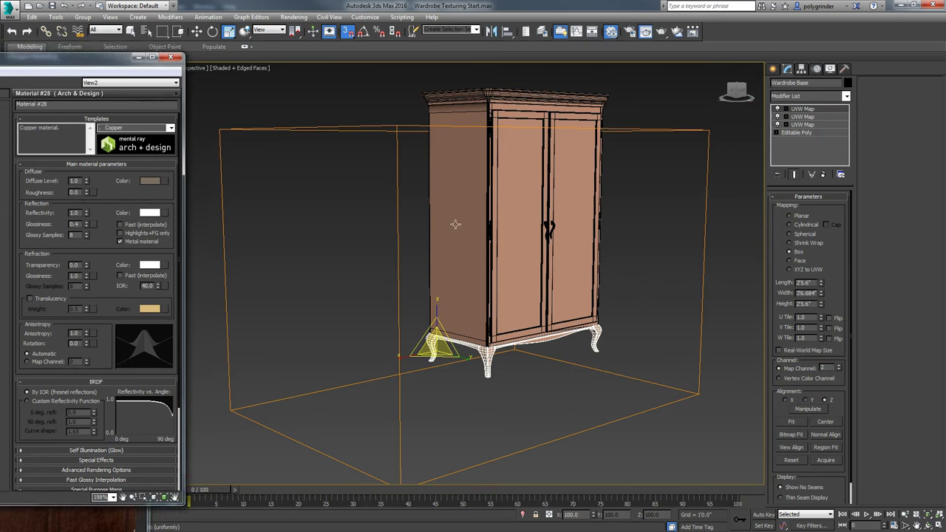
{"action": "left_click", "coordinate": [171, 56]}
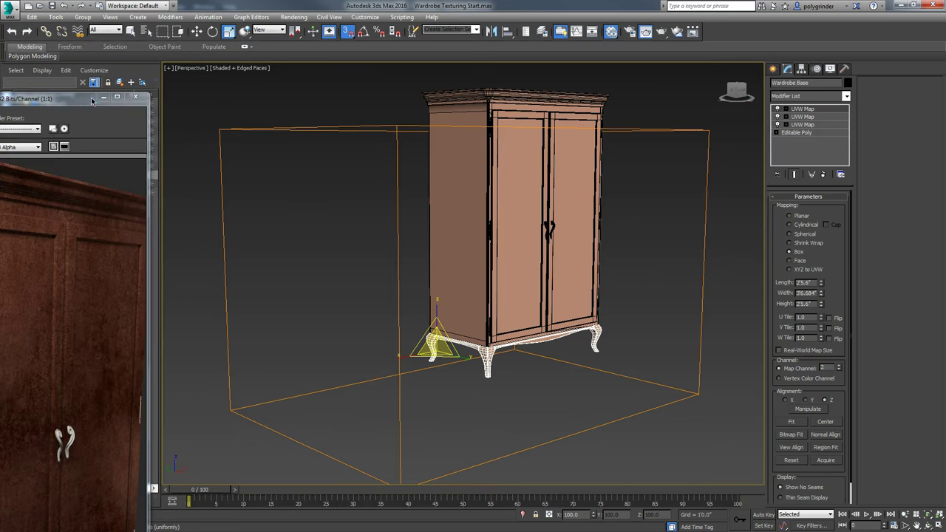
{"action": "left_click", "coordinate": [63, 182]}
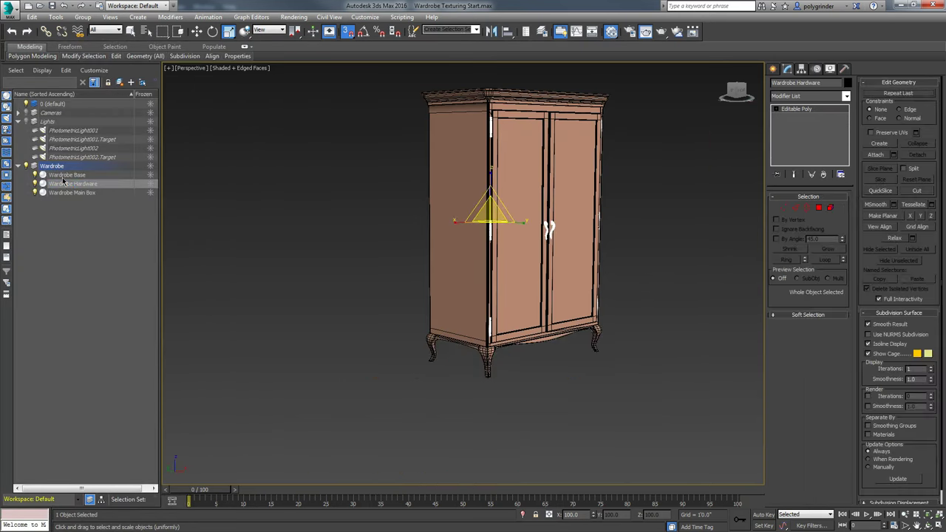
{"action": "key", "text": "m"}
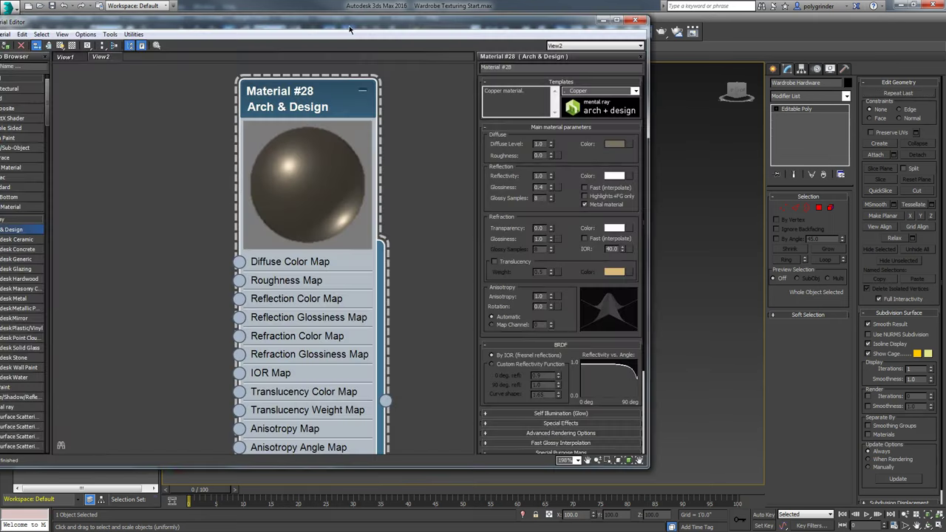
{"action": "right_click", "coordinate": [323, 97]}
{"action": "key", "text": "Escape"}
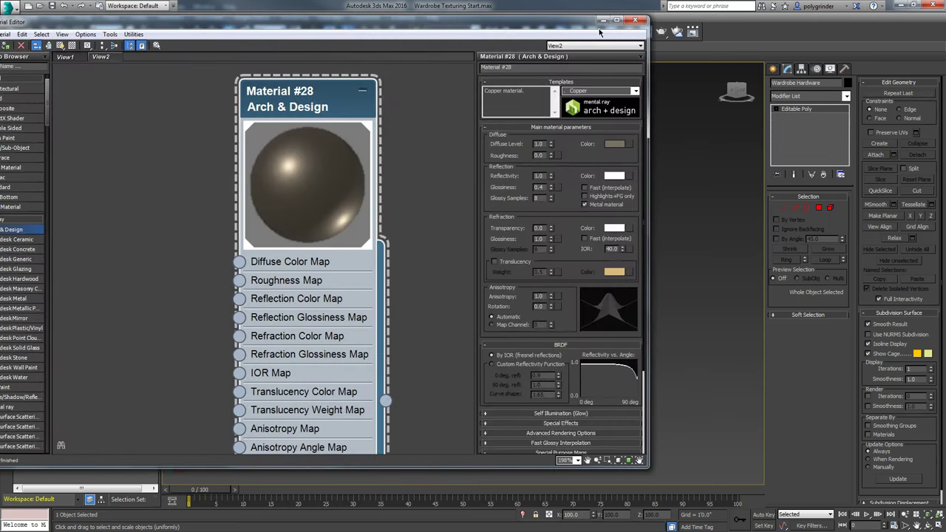
{"action": "key", "text": "m"}
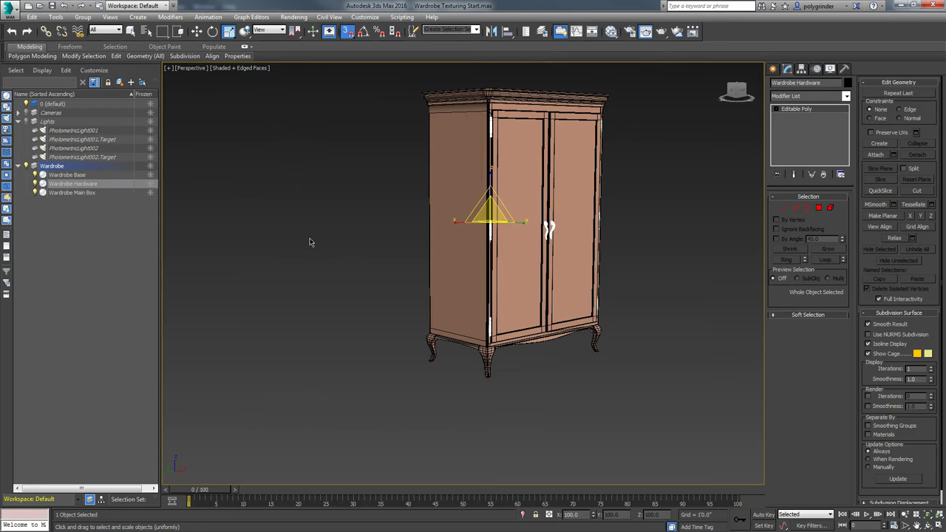
Clear the selection, look through Close Up Top Cam and render that view with the hardware metal
{"action": "left_click", "coordinate": [308, 239]}
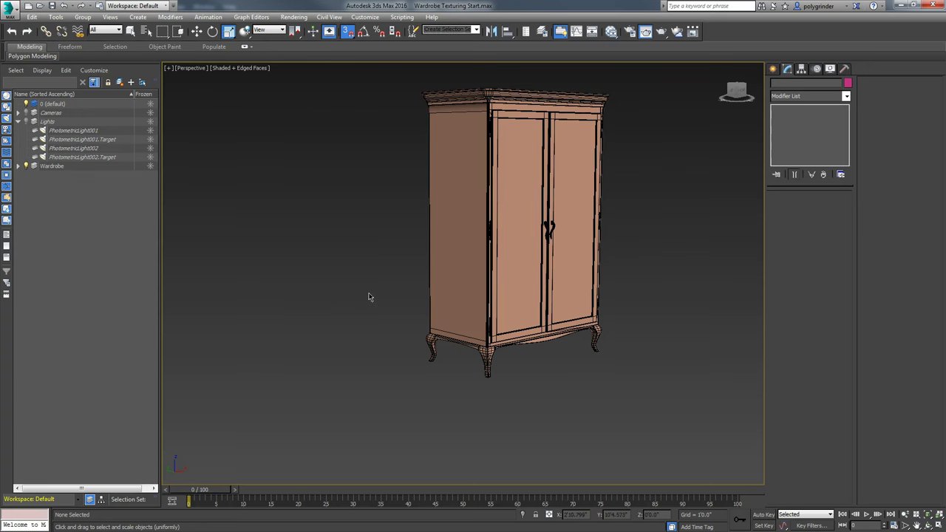
{"action": "key", "text": "c"}
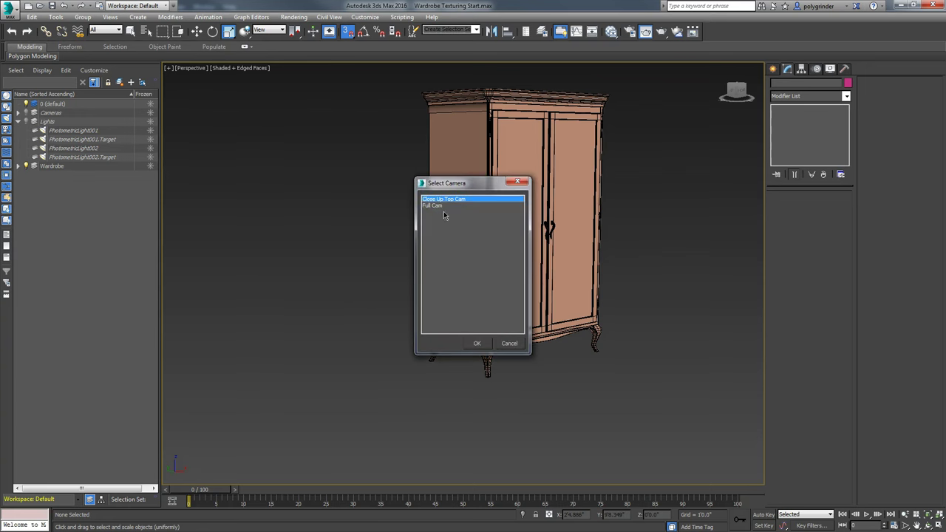
{"action": "left_click", "coordinate": [483, 346]}
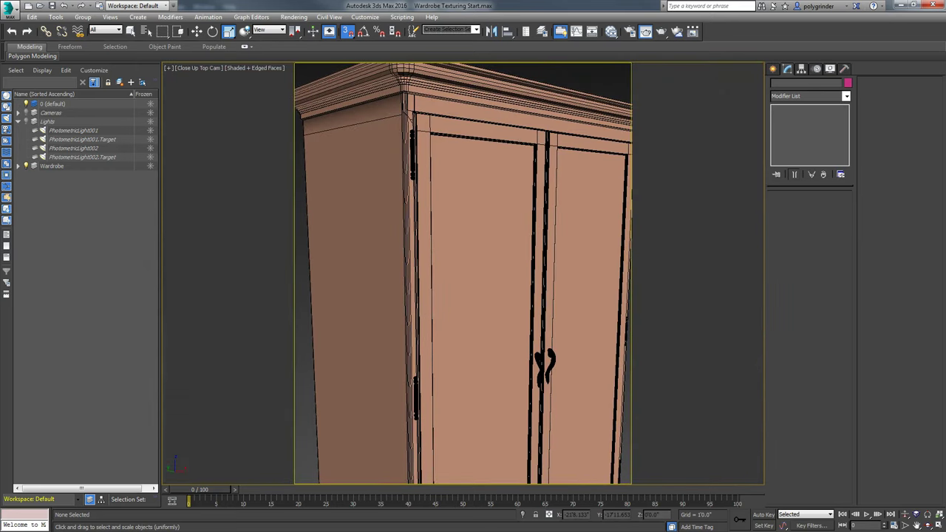
{"action": "key", "text": "shift+q"}
{"action": "left_click_drag", "start_coordinate": [442, 58], "coordinate": [391, 11]}
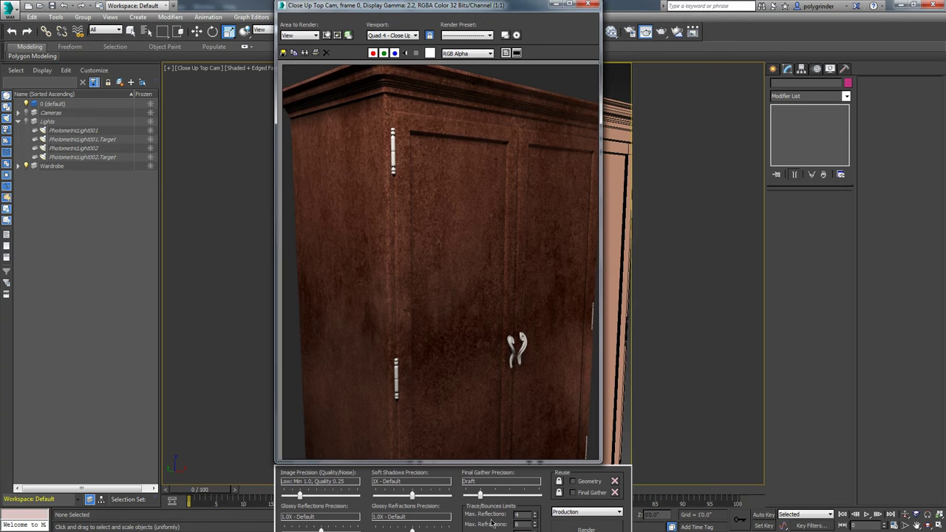
{"action": "left_click", "coordinate": [585, 527]}
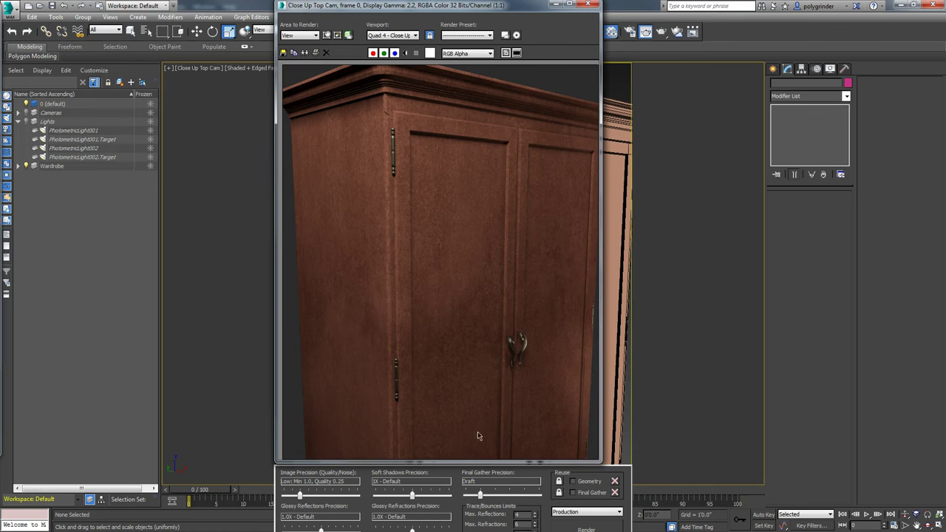
Copy the finished render, switch to Photoshop and paste it into Untitled-2 as the topmost layer
{"action": "left_click", "coordinate": [283, 53]}
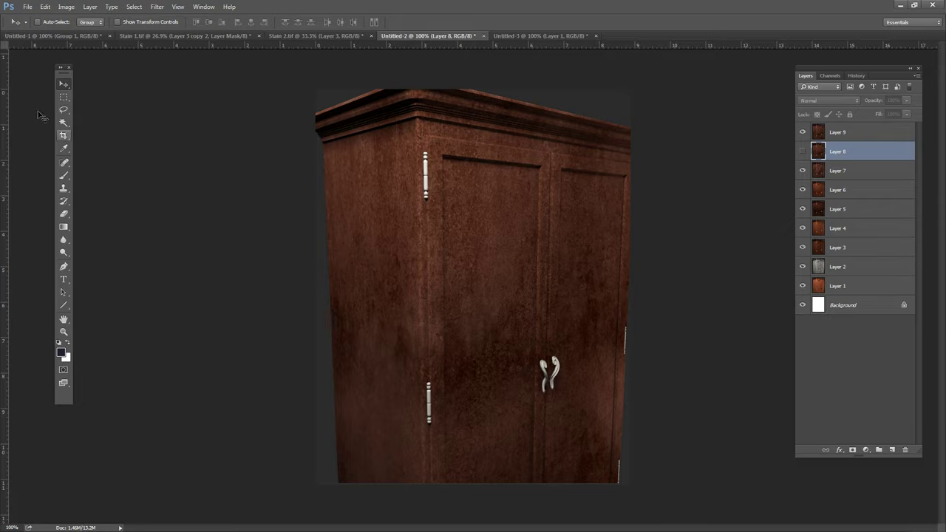
{"action": "left_click", "coordinate": [47, 7]}
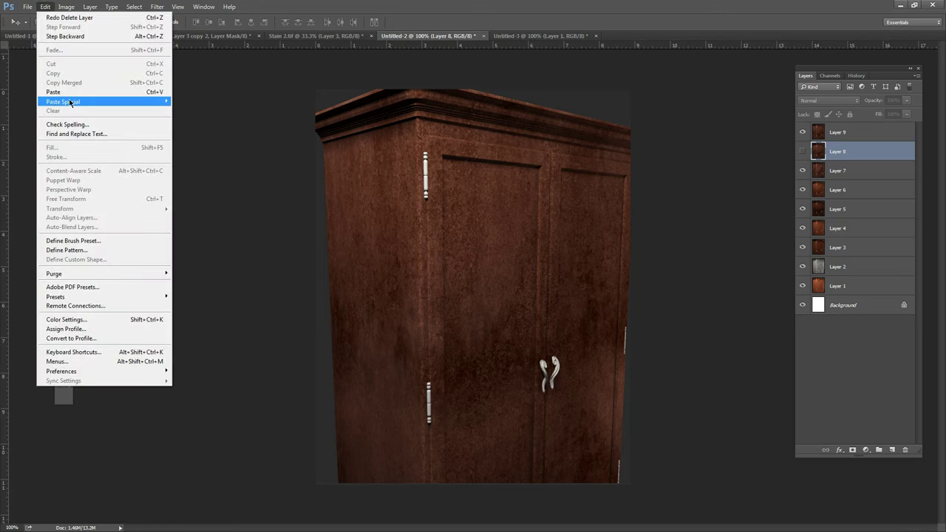
{"action": "left_click", "coordinate": [69, 92]}
{"action": "left_click_drag", "start_coordinate": [857, 151], "coordinate": [855, 131]}
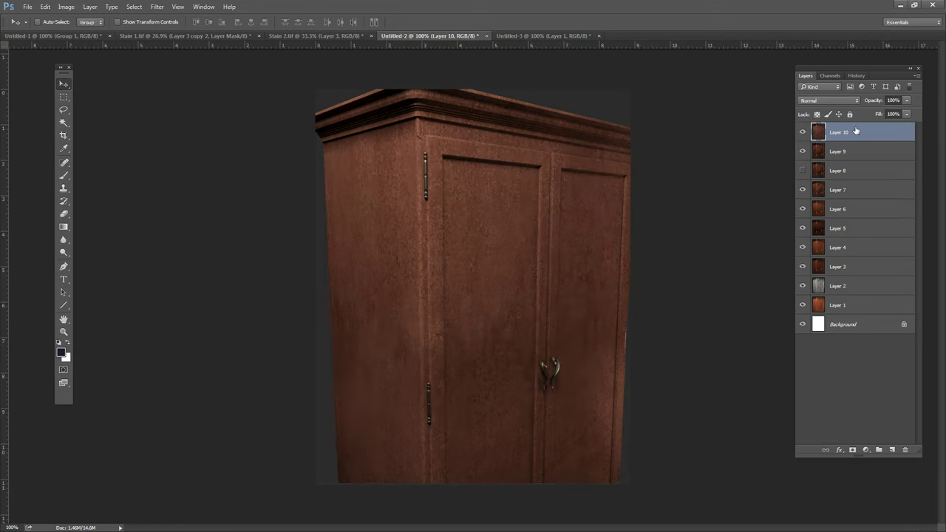
Compare the new render with the earlier one by toggling the top layer's visibility, and return to 3ds Max
{"action": "left_click", "coordinate": [798, 131]}
{"action": "left_click", "coordinate": [798, 132]}
{"action": "left_click", "coordinate": [798, 132]}
{"action": "left_click", "coordinate": [798, 131]}
{"action": "left_click", "coordinate": [901, 6]}
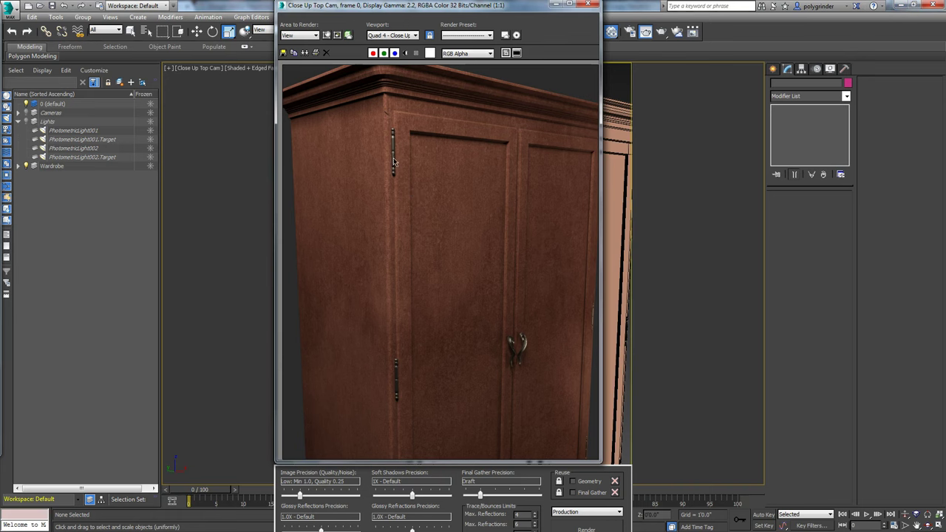
Leave the camera for an orthographic view framed closely on the wardrobe's upper hinge
{"action": "left_click", "coordinate": [556, 6]}
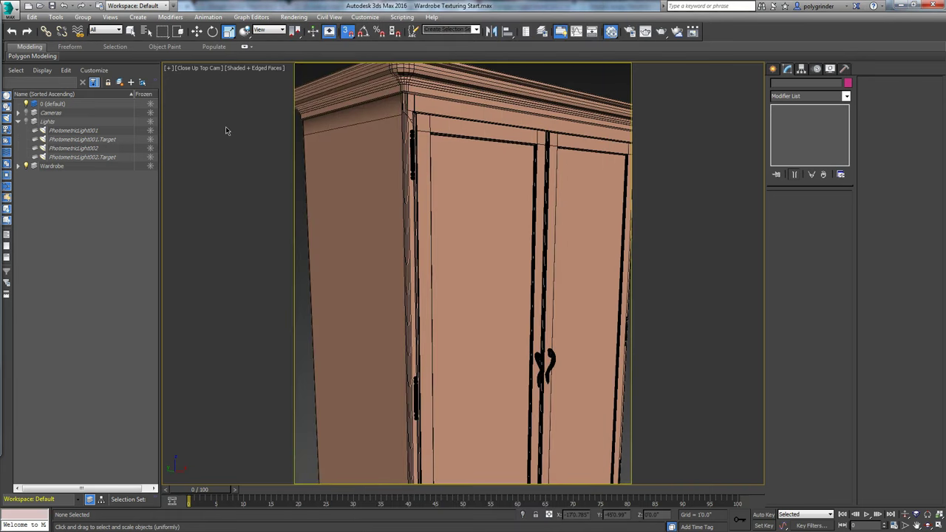
{"action": "key", "text": "p"}
{"action": "scroll", "coordinate": [402, 237], "scroll_direction": "up", "scroll_amount": 5}
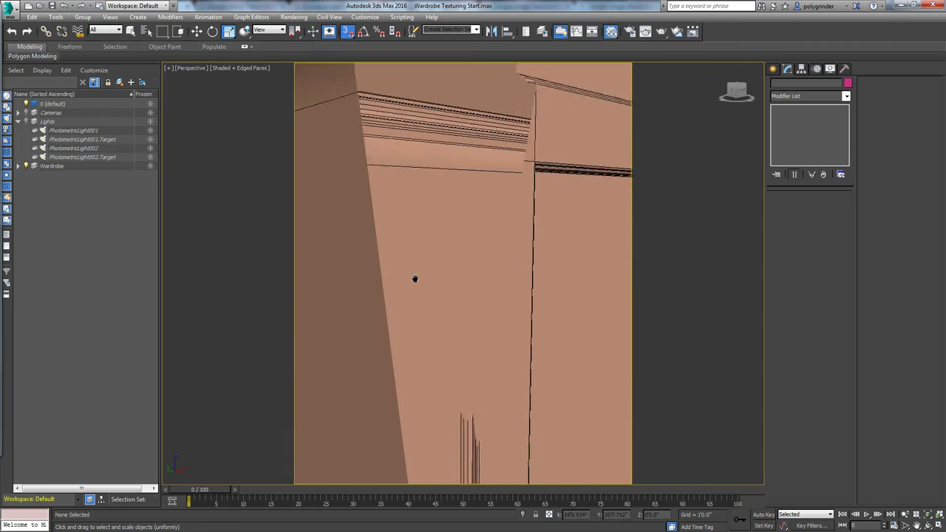
{"action": "scroll", "coordinate": [414, 278], "scroll_direction": "down", "scroll_amount": 5}
{"action": "key", "text": "u"}
{"action": "middle_click_drag", "start_coordinate": [439, 245], "coordinate": [448, 306]}
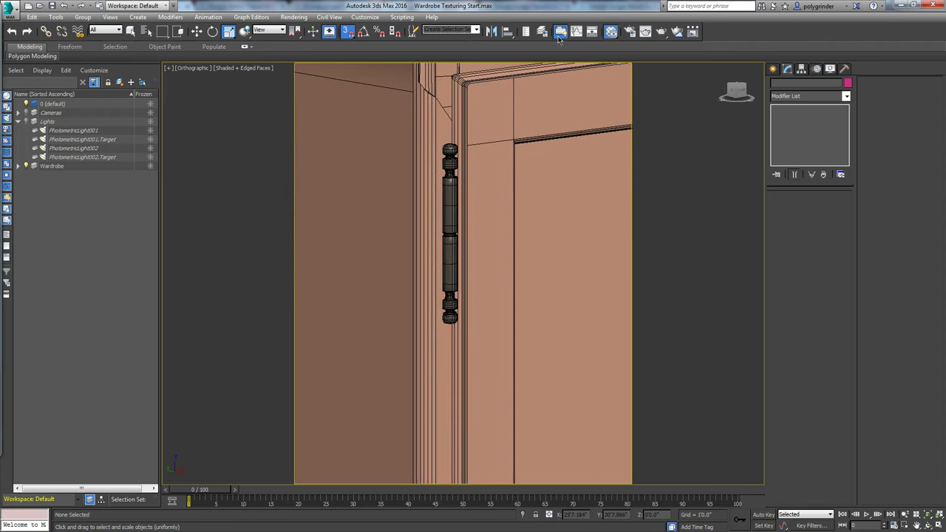
Clear the rendered image and fit a render region tightly around the upper hinge
{"action": "left_click", "coordinate": [110, 17]}
{"action": "left_click", "coordinate": [129, 93]}
{"action": "left_click", "coordinate": [645, 32]}
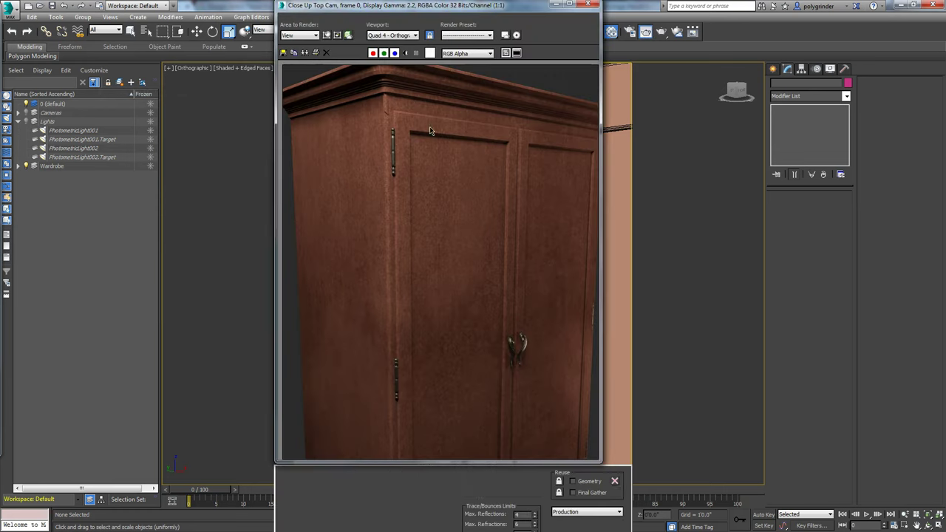
{"action": "left_click", "coordinate": [325, 53]}
{"action": "left_click", "coordinate": [326, 34]}
{"action": "left_click_drag", "start_coordinate": [363, 7], "coordinate": [15, 55]}
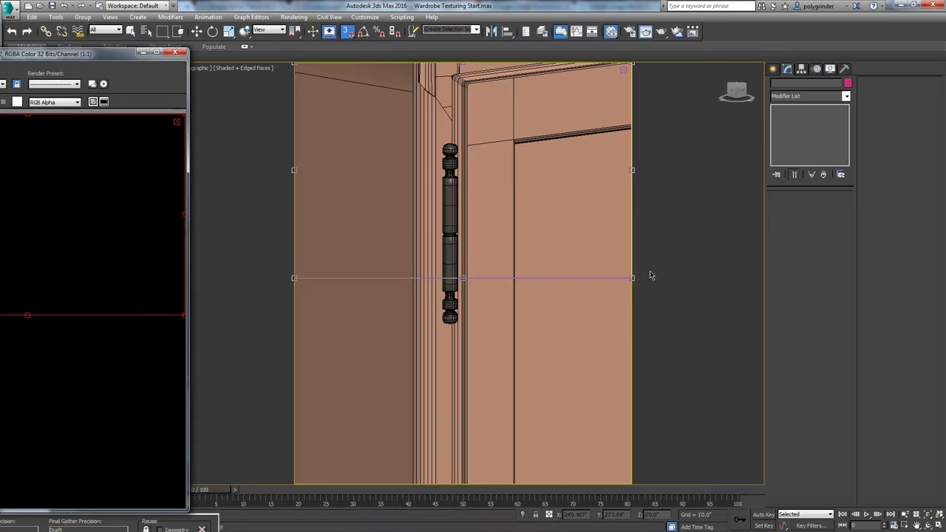
{"action": "left_click_drag", "start_coordinate": [634, 281], "coordinate": [380, 274]}
{"action": "left_click_drag", "start_coordinate": [342, 173], "coordinate": [460, 234]}
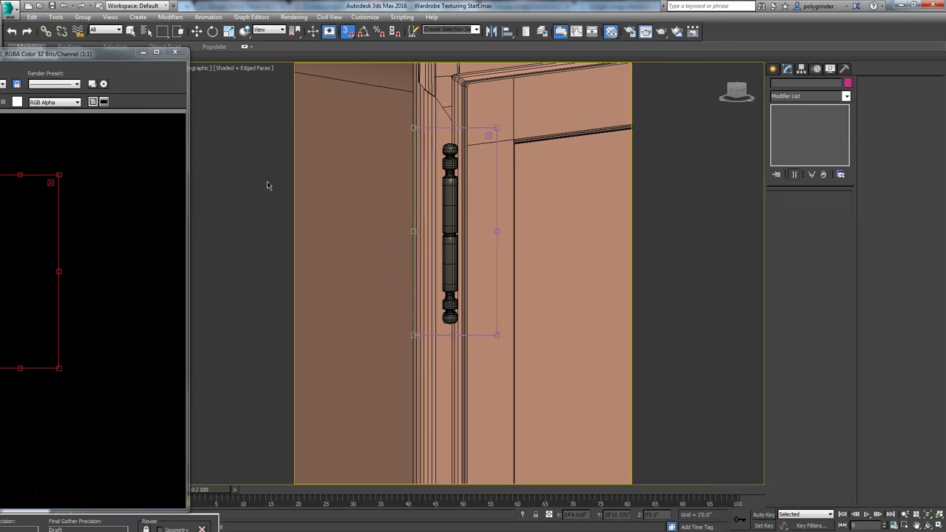
Render the region around the upper hinge to inspect the metal up close, and put the render window away
{"action": "left_click_drag", "start_coordinate": [104, 54], "coordinate": [535, 5]}
{"action": "left_click", "coordinate": [623, 525]}
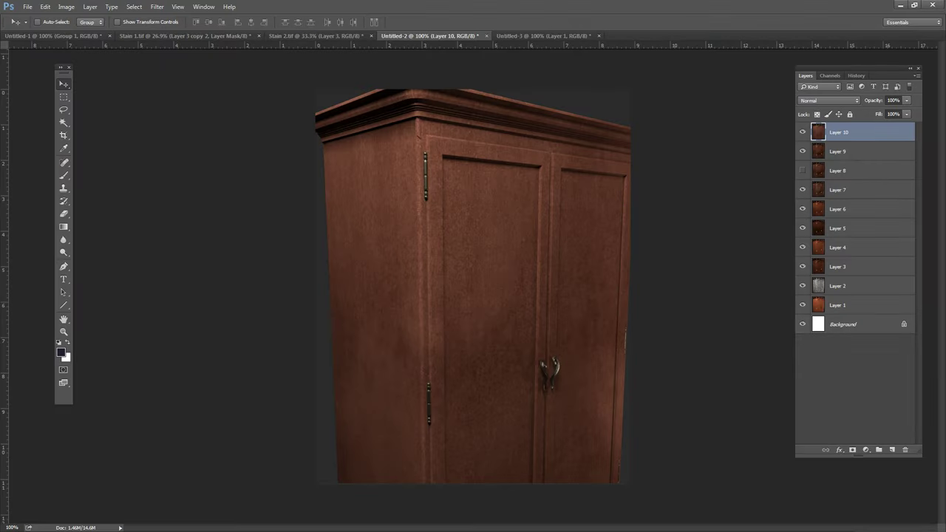
{"action": "key", "text": "ctrl+v"}
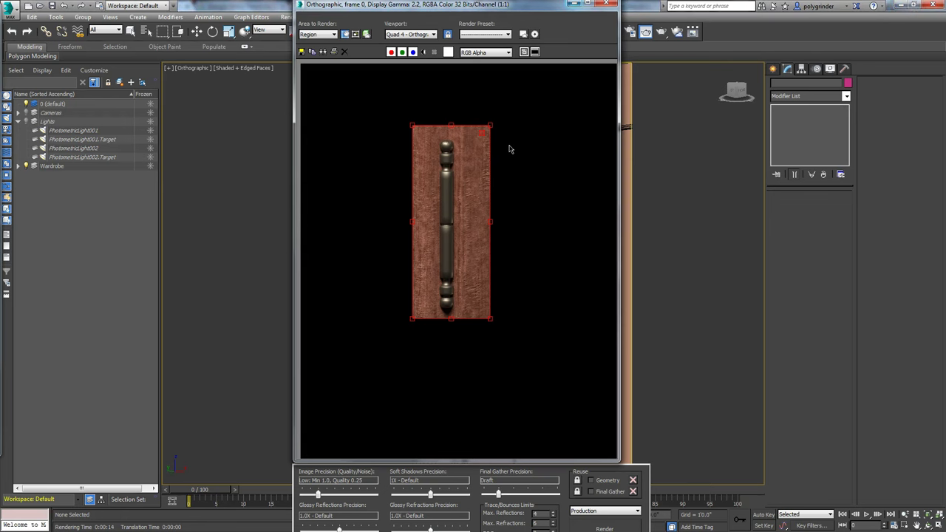
{"action": "left_click", "coordinate": [489, 134]}
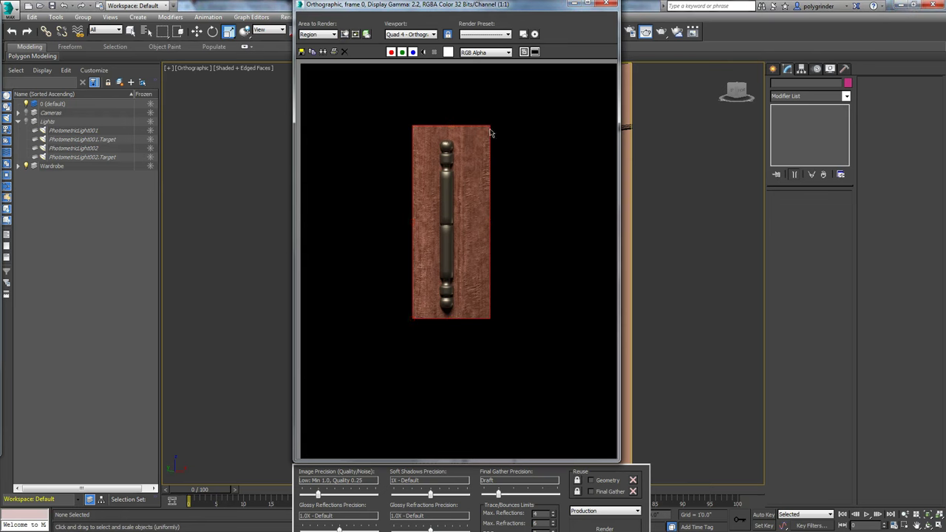
{"action": "left_click", "coordinate": [575, 5]}
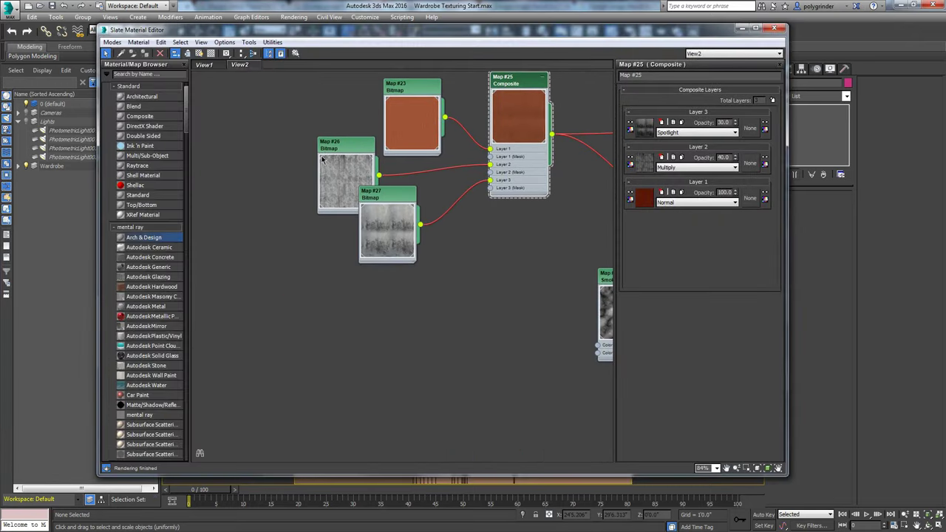
Add a Composite map to the Diffuse Color Map input of the dark Arch & Design material in View2
{"action": "double_click", "coordinate": [321, 158]}
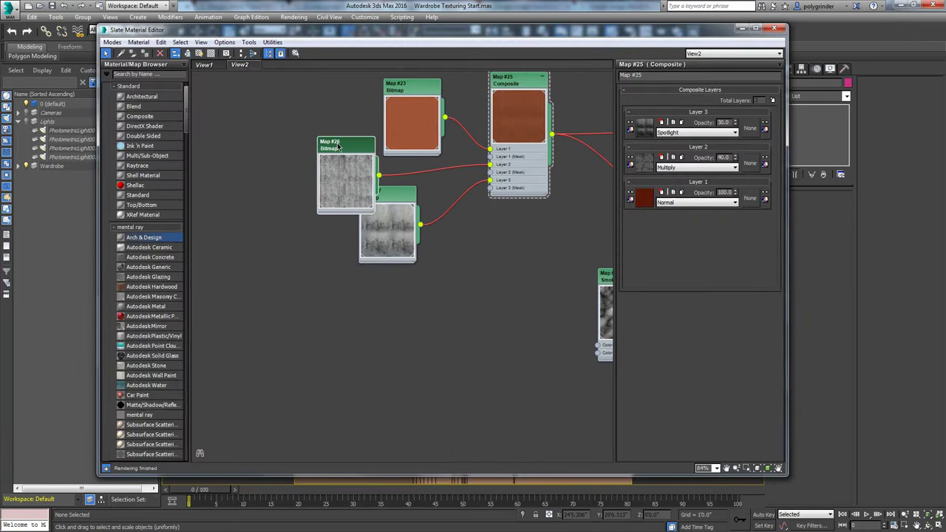
{"action": "middle_click_drag", "start_coordinate": [553, 222], "coordinate": [401, 438]}
{"action": "scroll", "coordinate": [404, 421], "scroll_direction": "down", "scroll_amount": 3}
{"action": "left_click_drag", "start_coordinate": [542, 127], "coordinate": [452, 136]}
{"action": "scroll", "coordinate": [453, 142], "scroll_direction": "up", "scroll_amount": 2}
{"action": "scroll", "coordinate": [454, 141], "scroll_direction": "up", "scroll_amount": 1}
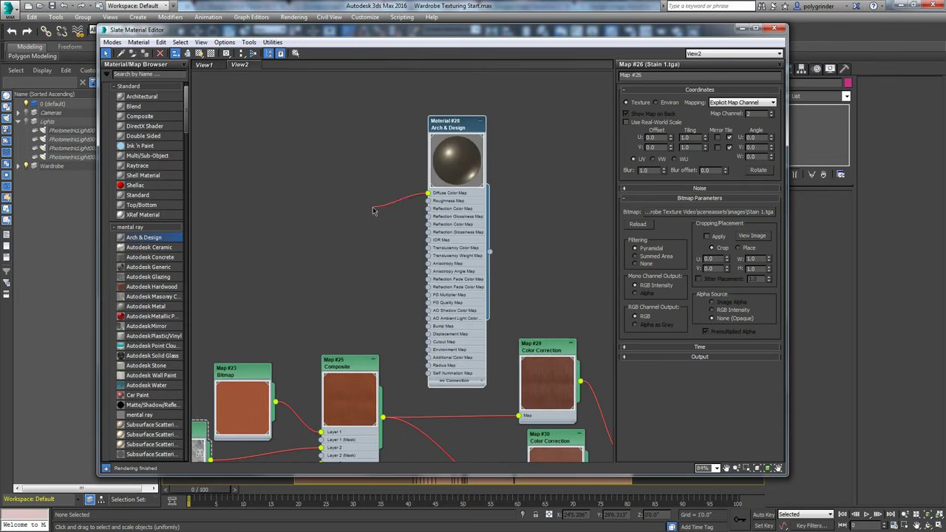
{"action": "left_click_drag", "start_coordinate": [373, 210], "coordinate": [374, 211]}
{"action": "mouse_move", "coordinate": [393, 215]}
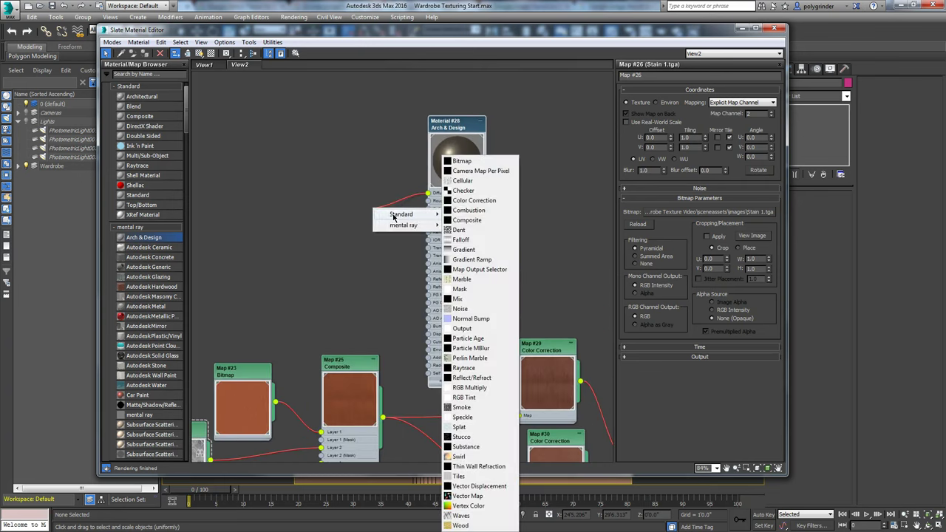
{"action": "left_click", "coordinate": [469, 220]}
Feed a Color Correction map into Layer 1 of the new Composite and copy the metal's diffuse colour into its base colour
{"action": "left_click_drag", "start_coordinate": [386, 216], "coordinate": [248, 174]}
{"action": "mouse_move", "coordinate": [277, 181]}
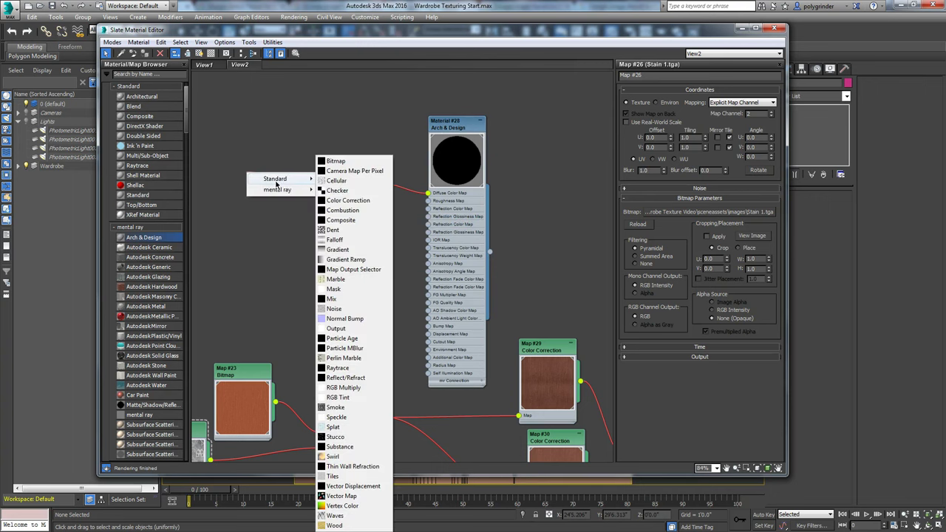
{"action": "left_click", "coordinate": [346, 200]}
{"action": "double_click", "coordinate": [456, 124]}
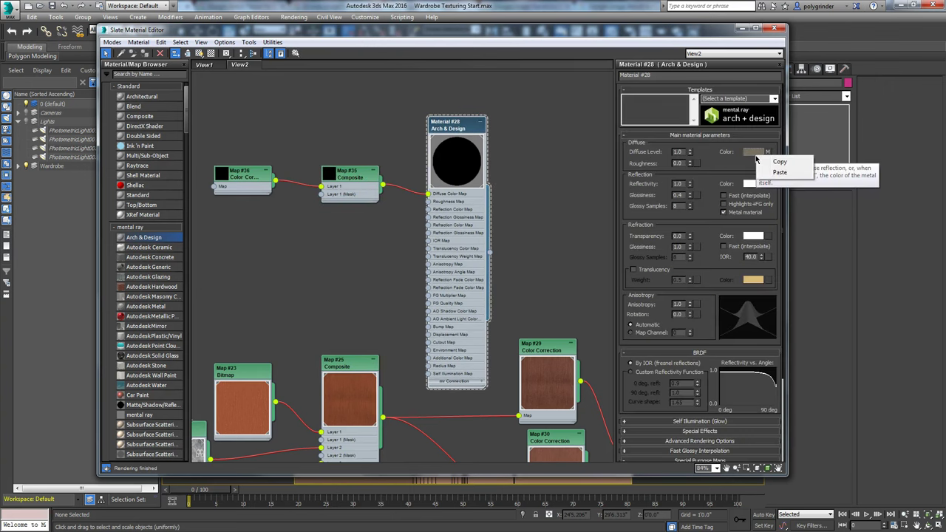
{"action": "double_click", "coordinate": [231, 180]}
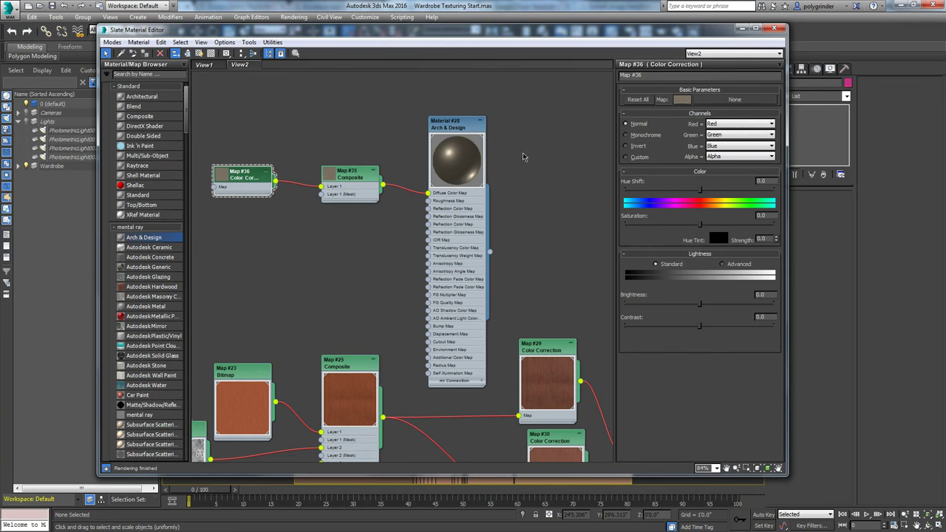
Add a second layer to the hardware's Composite map, feed the Stain 1 bitmap into Layer 2, and expand the Composite's node preview
{"action": "middle_click_drag", "start_coordinate": [289, 325], "coordinate": [381, 268]}
{"action": "double_click", "coordinate": [463, 120]}
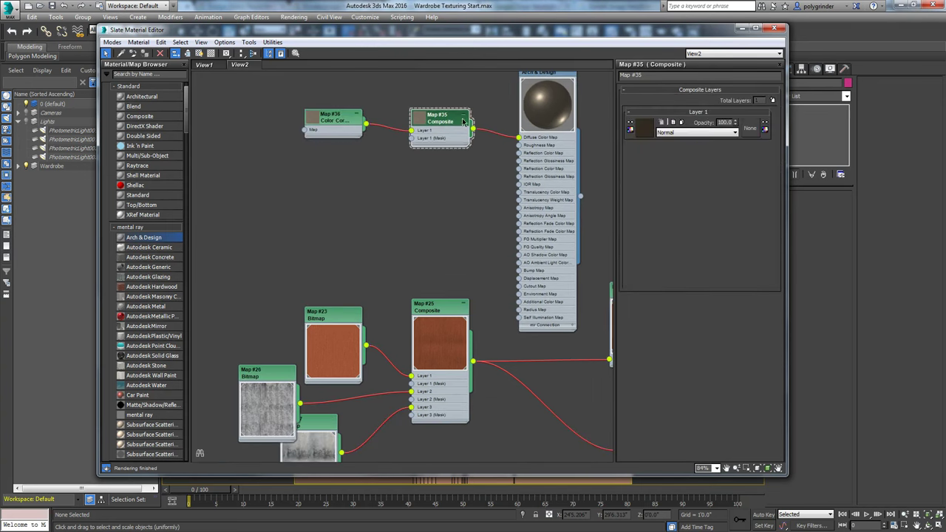
{"action": "left_click", "coordinate": [772, 101]}
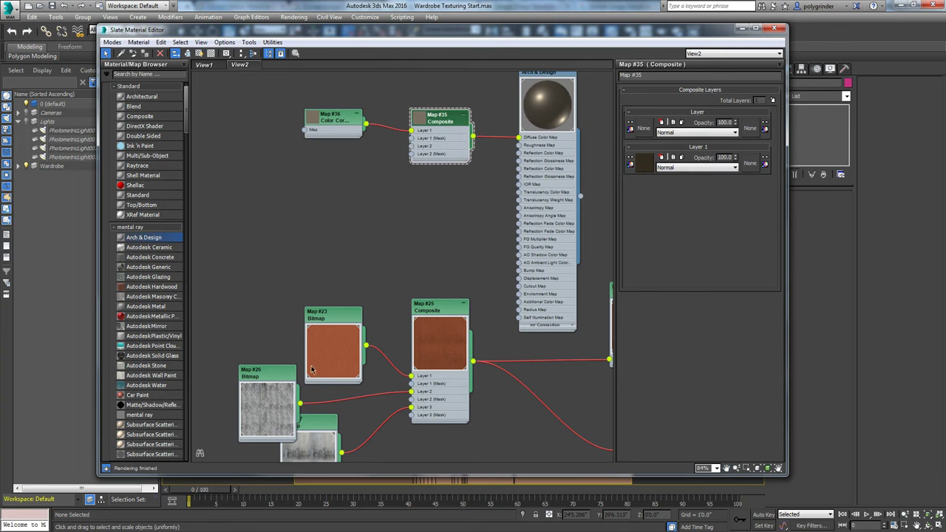
{"action": "left_click_drag", "start_coordinate": [291, 390], "coordinate": [411, 145]}
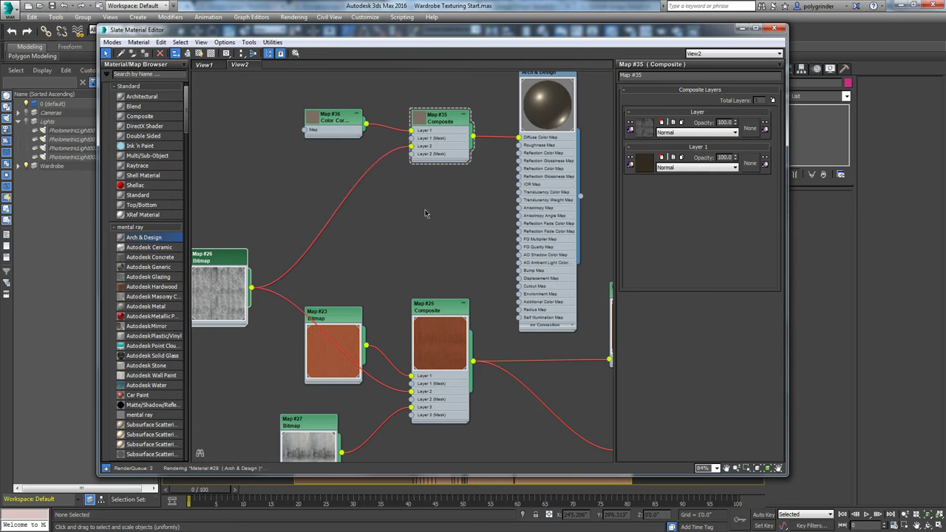
{"action": "scroll", "coordinate": [419, 222], "scroll_direction": "up", "scroll_amount": 2}
{"action": "double_click", "coordinate": [400, 157]}
{"action": "scroll", "coordinate": [414, 236], "scroll_direction": "up", "scroll_amount": 3}
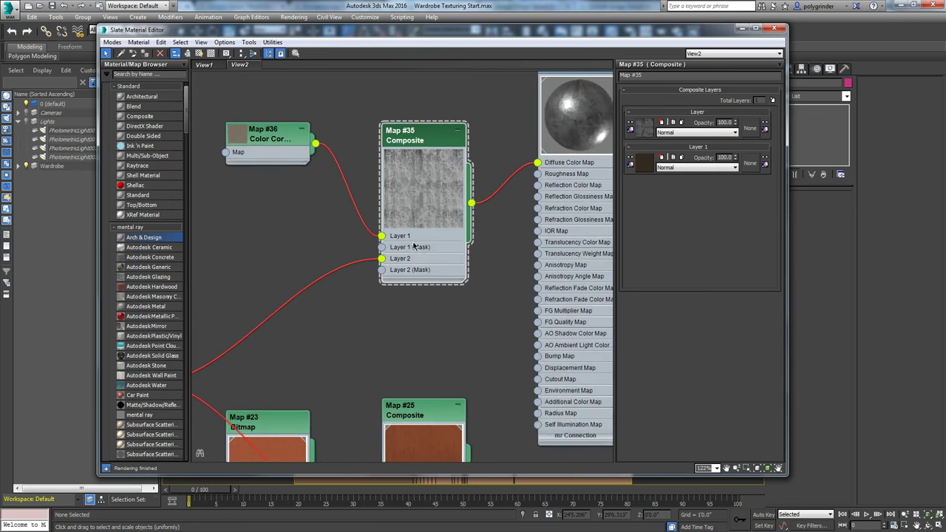
Try blend modes for the Composite's stain layer, settle on Spotlight, and set its opacity to 22
{"action": "left_click", "coordinate": [708, 132]}
{"action": "left_click", "coordinate": [705, 135]}
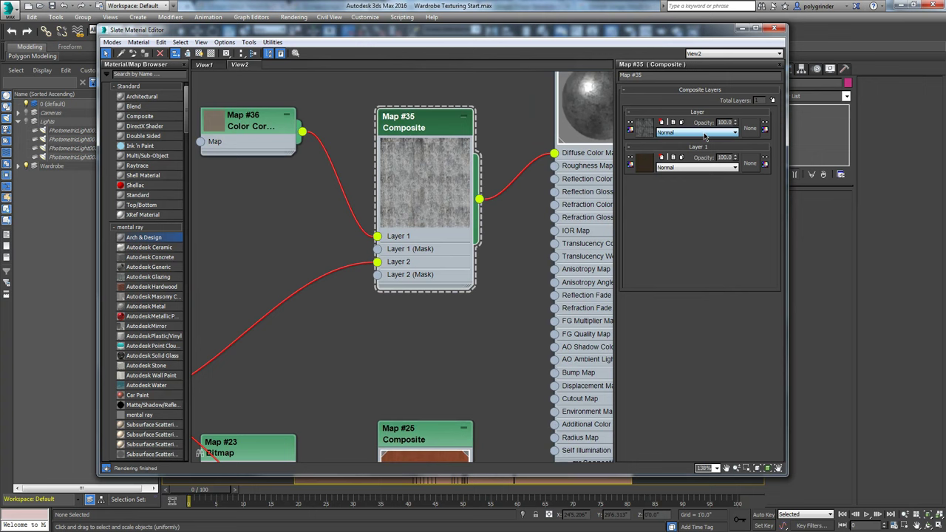
{"action": "scroll", "coordinate": [705, 135], "scroll_direction": "down", "scroll_amount": 1}
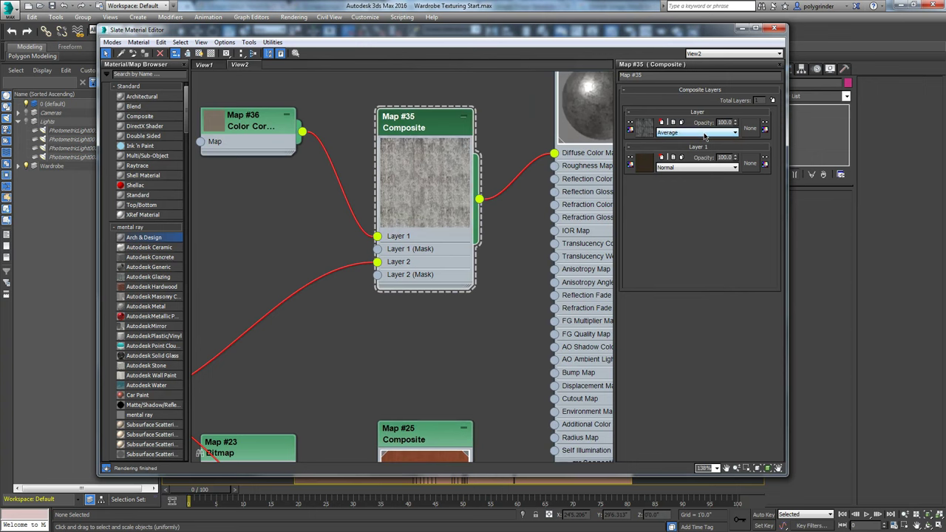
{"action": "scroll", "coordinate": [704, 135], "scroll_direction": "down", "scroll_amount": 3}
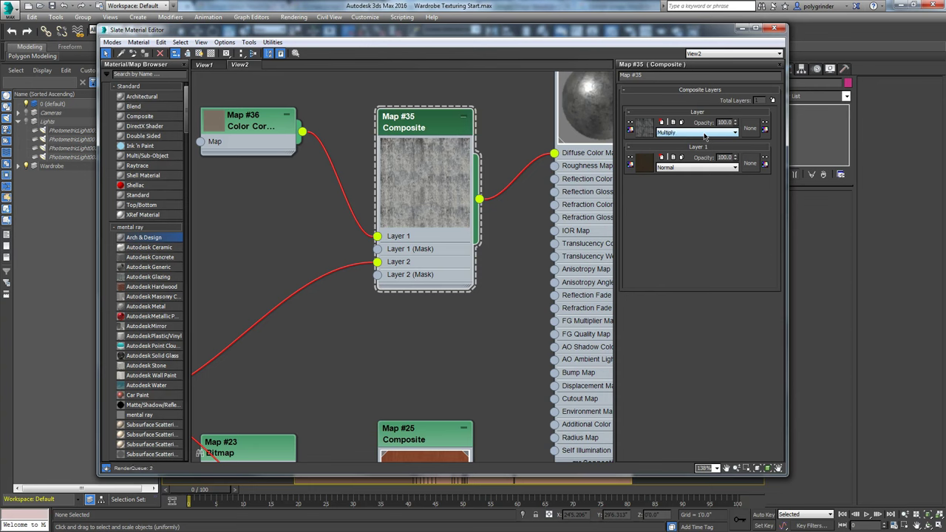
{"action": "scroll", "coordinate": [705, 136], "scroll_direction": "down", "scroll_amount": 2}
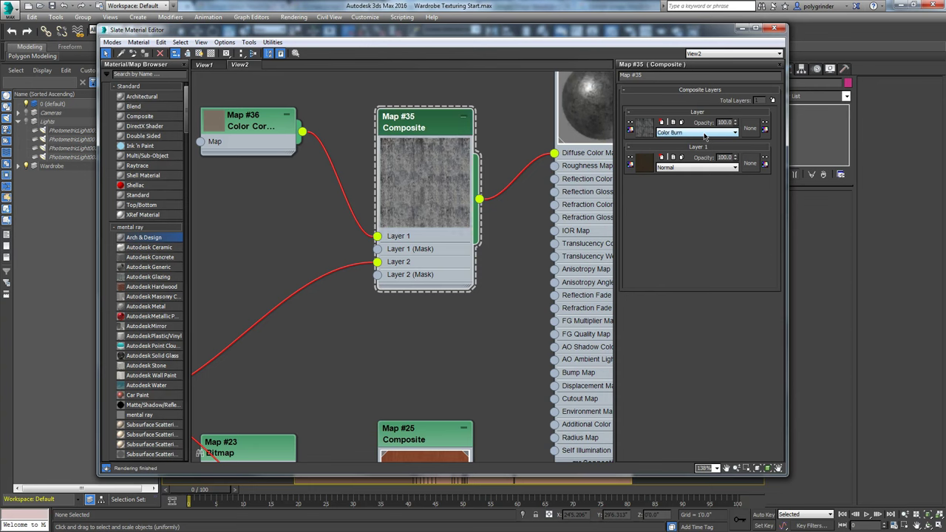
{"action": "scroll", "coordinate": [705, 135], "scroll_direction": "down", "scroll_amount": 1}
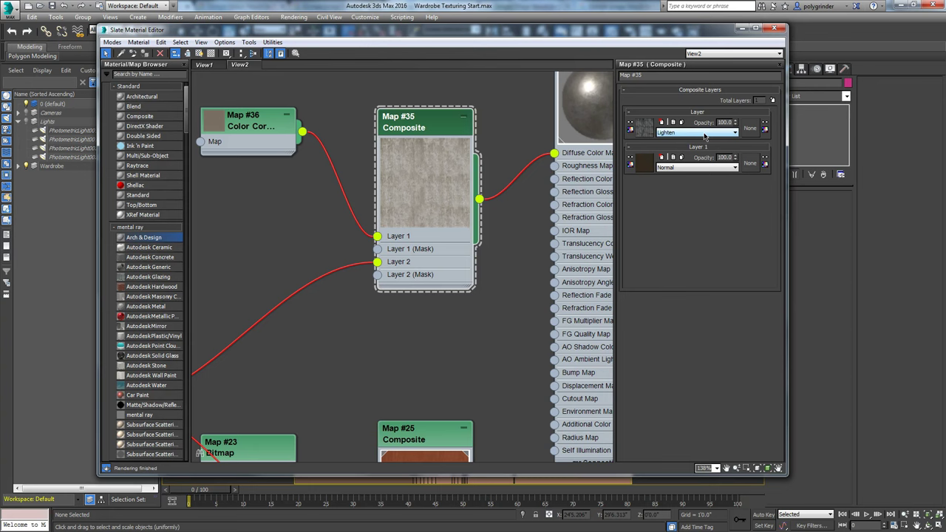
{"action": "scroll", "coordinate": [705, 135], "scroll_direction": "down", "scroll_amount": 1}
{"action": "scroll", "coordinate": [705, 135], "scroll_direction": "down", "scroll_amount": 1}
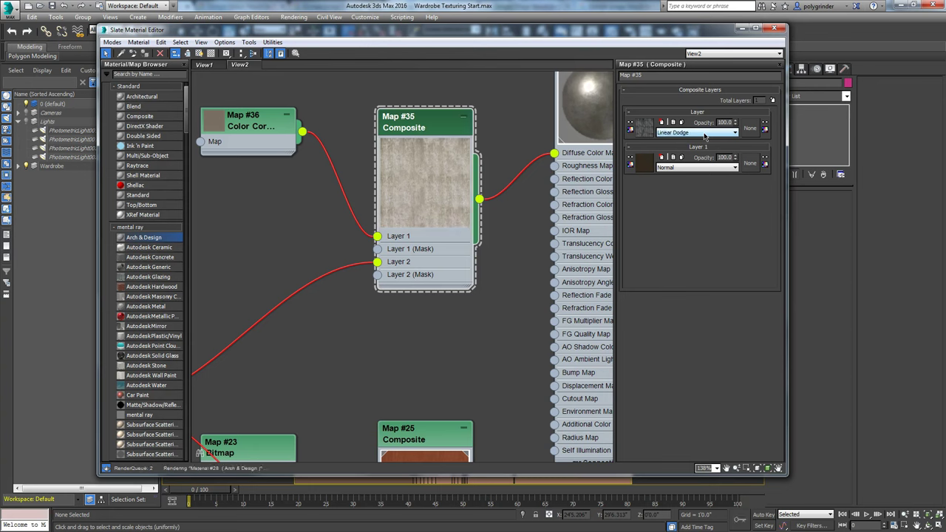
{"action": "scroll", "coordinate": [705, 135], "scroll_direction": "down", "scroll_amount": 2}
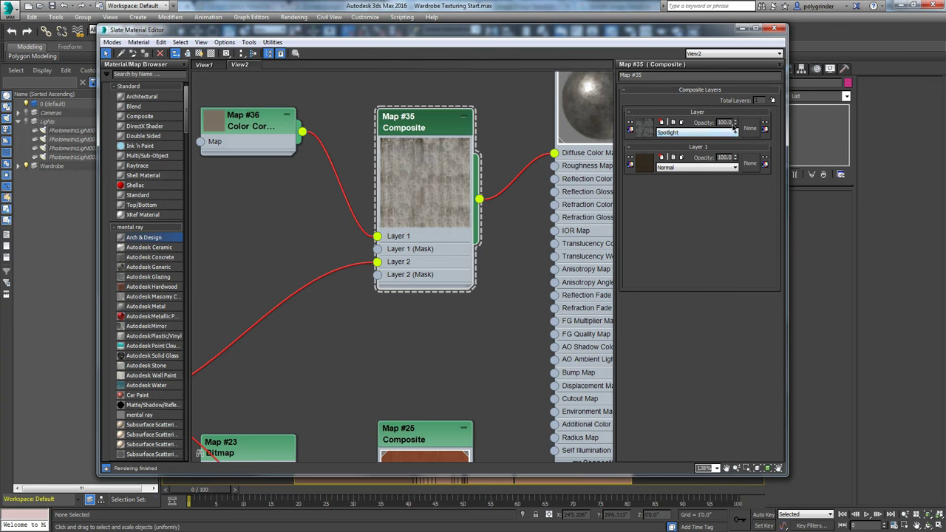
{"action": "left_click_drag", "start_coordinate": [739, 126], "coordinate": [734, 158]}
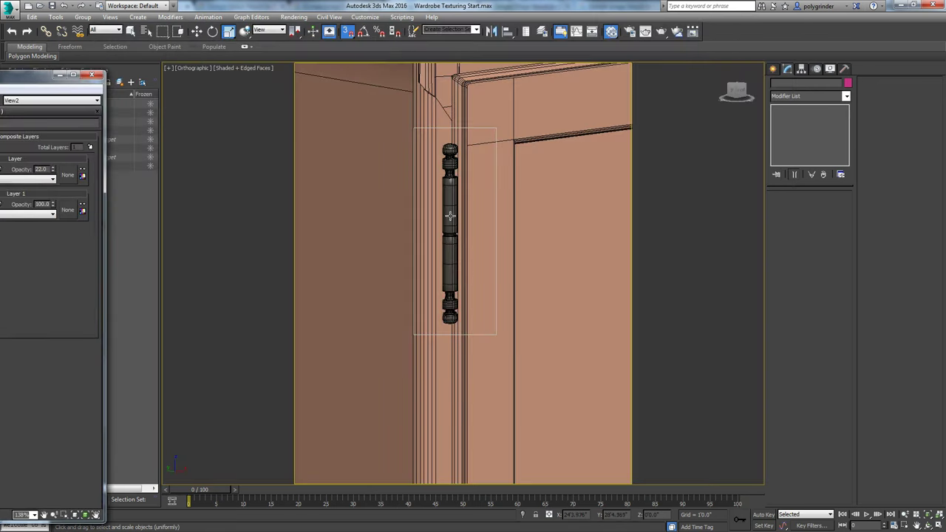
Select the wardrobe's main box and check which map channel the Stain 1 bitmap uses
{"action": "left_click", "coordinate": [450, 215]}
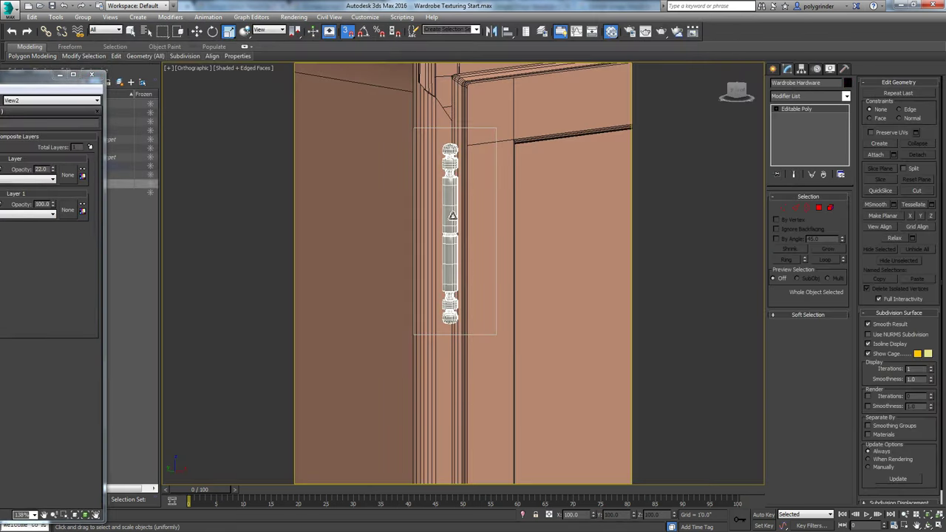
{"action": "left_click", "coordinate": [509, 224]}
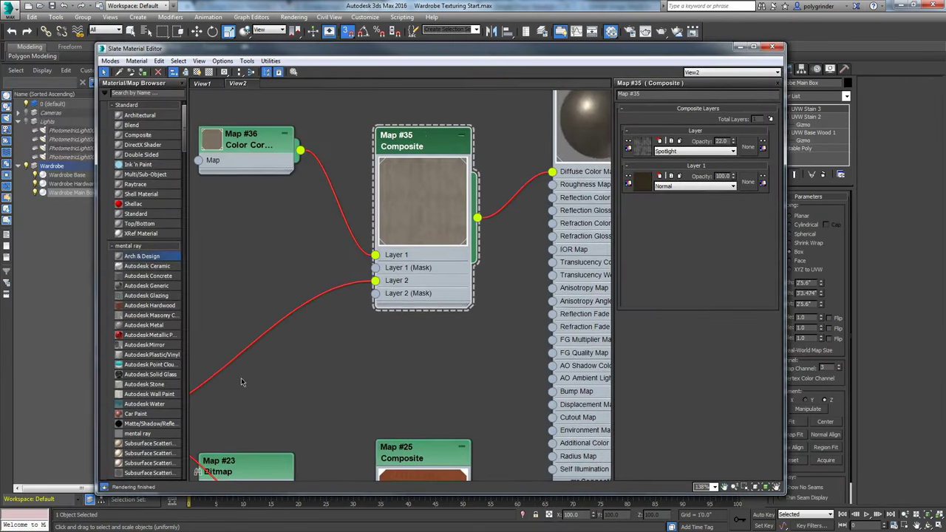
{"action": "middle_click_drag", "start_coordinate": [243, 380], "coordinate": [361, 325]}
{"action": "double_click", "coordinate": [291, 304]}
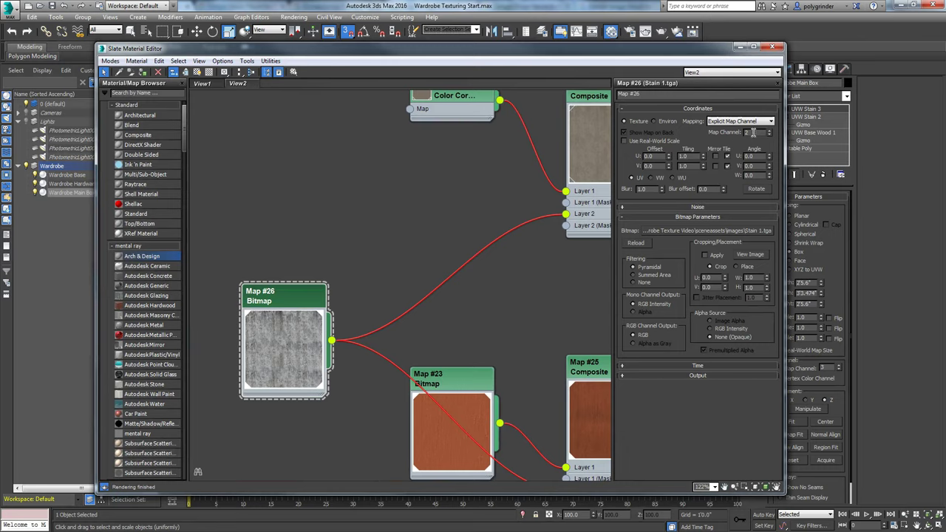
{"action": "left_click_drag", "start_coordinate": [704, 50], "coordinate": [2, 95]}
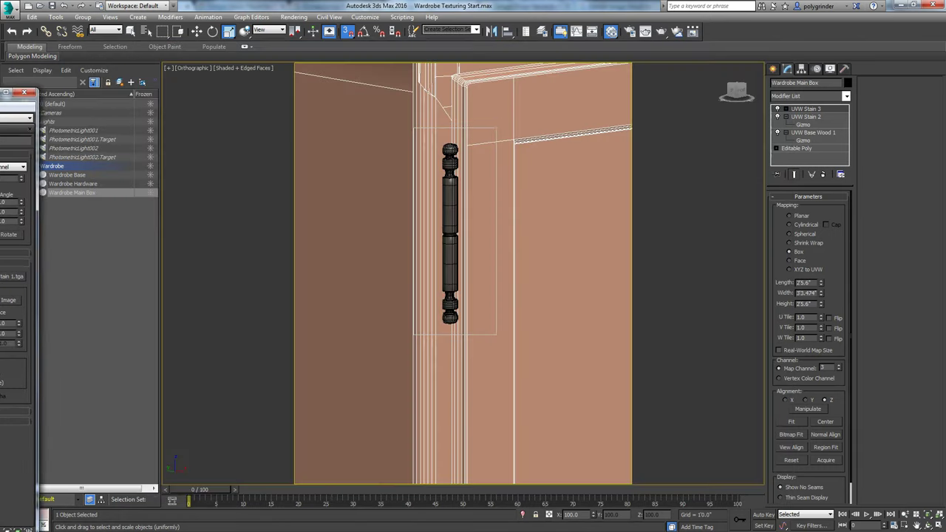
Copy the UVW Stain 2 modifier from the Wardrobe Main Box and paste it onto the Wardrobe Hardware
{"action": "left_click", "coordinate": [816, 122]}
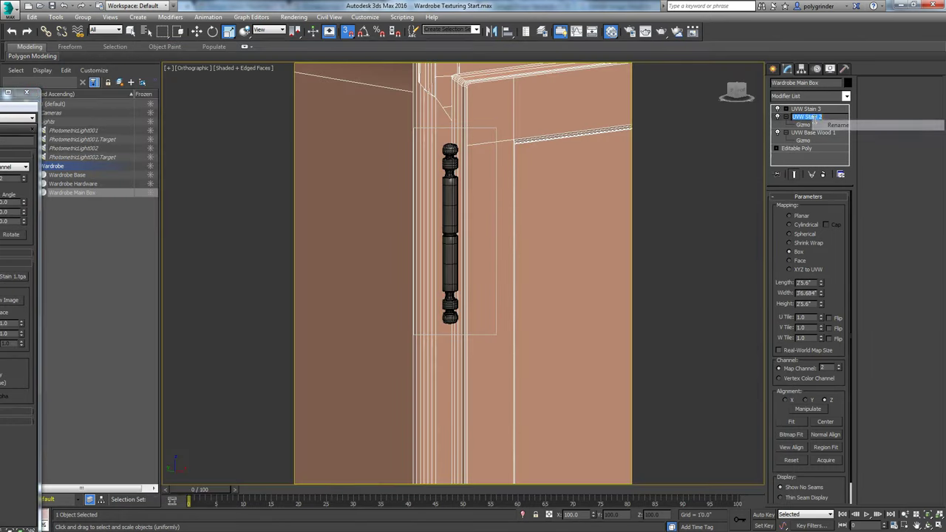
{"action": "left_click", "coordinate": [823, 141]}
{"action": "left_click", "coordinate": [814, 123]}
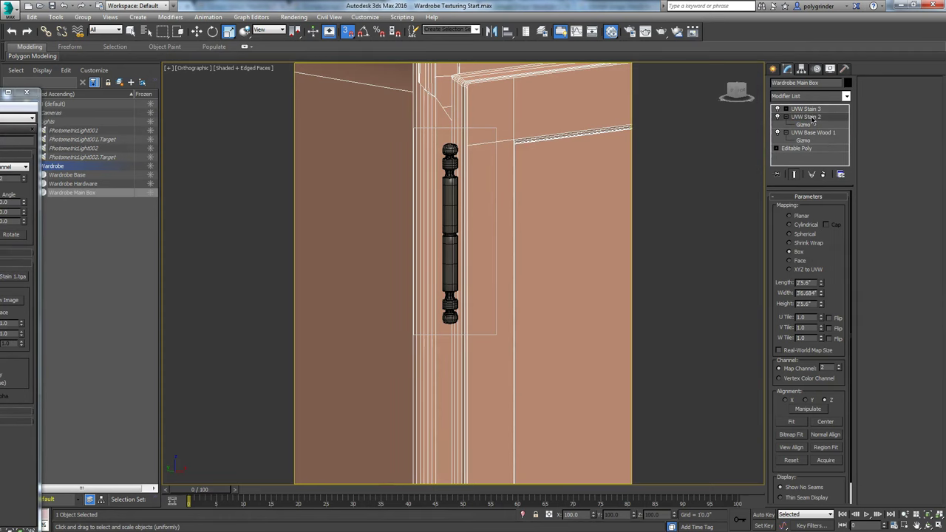
{"action": "right_click", "coordinate": [813, 124]}
{"action": "left_click", "coordinate": [833, 158]}
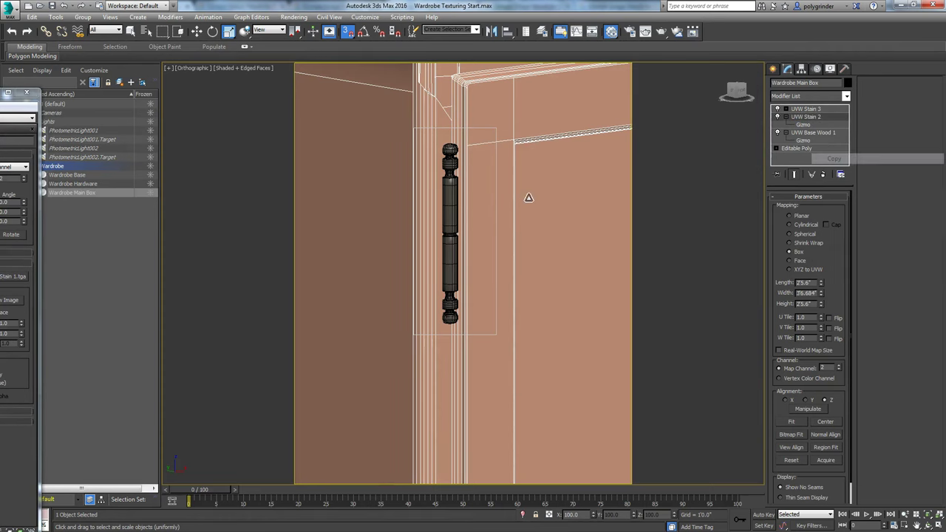
{"action": "left_click", "coordinate": [446, 205]}
{"action": "right_click", "coordinate": [798, 113]}
{"action": "left_click", "coordinate": [817, 118]}
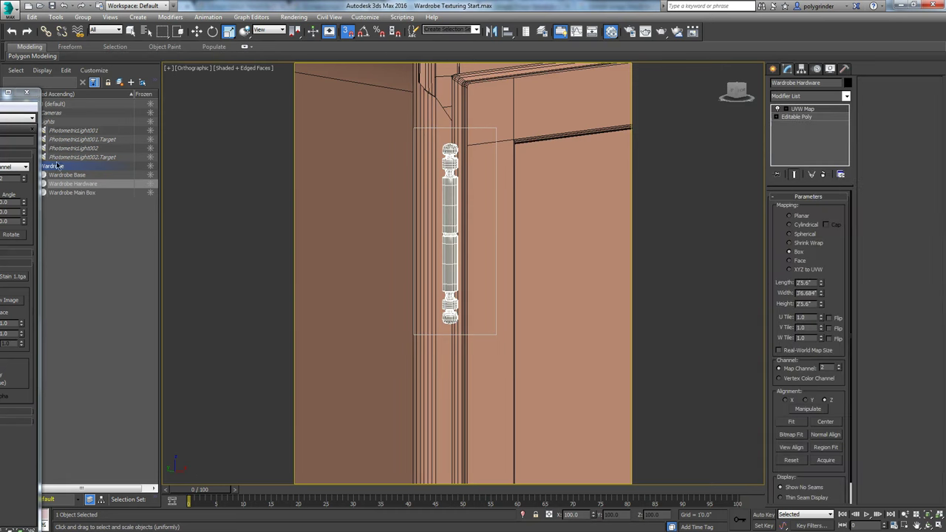
Re-render the hinge region to inspect the stained metal, and close the render window
{"action": "left_click_drag", "start_coordinate": [14, 92], "coordinate": [410, 35]}
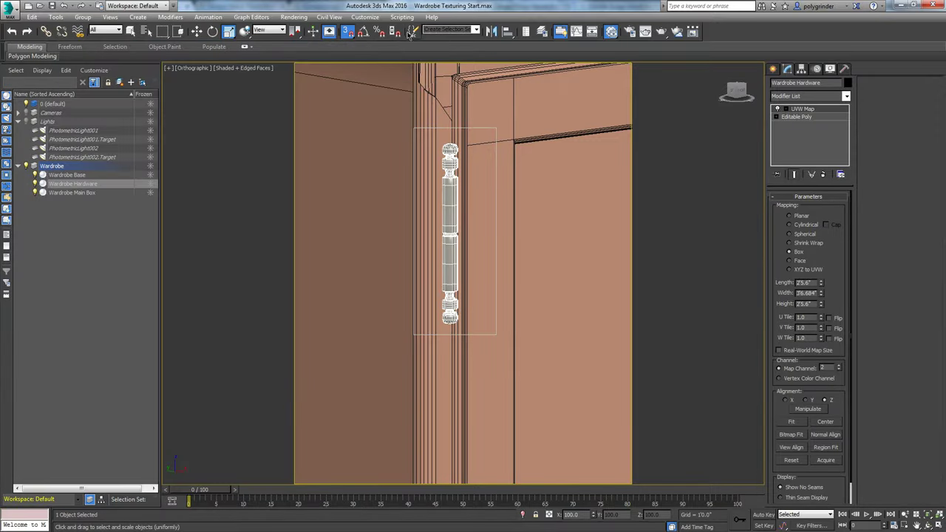
{"action": "left_click", "coordinate": [646, 32]}
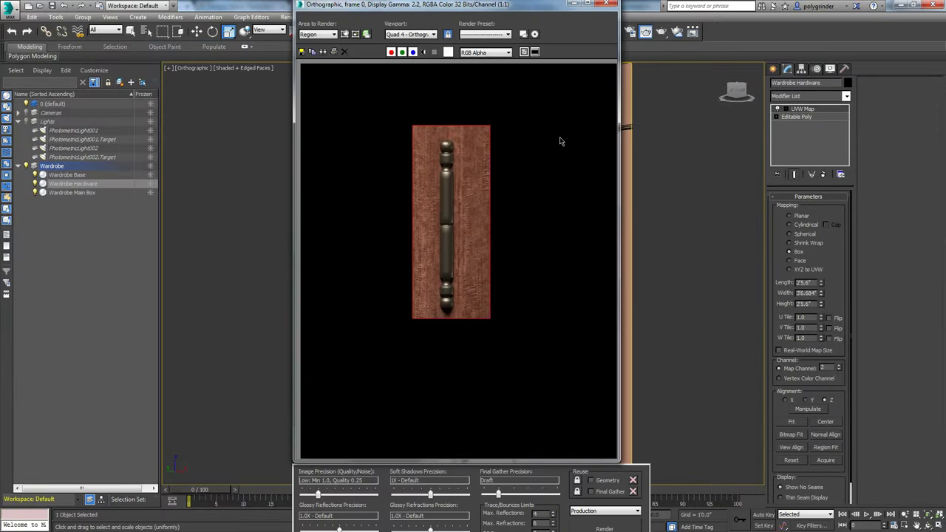
{"action": "left_click", "coordinate": [604, 527]}
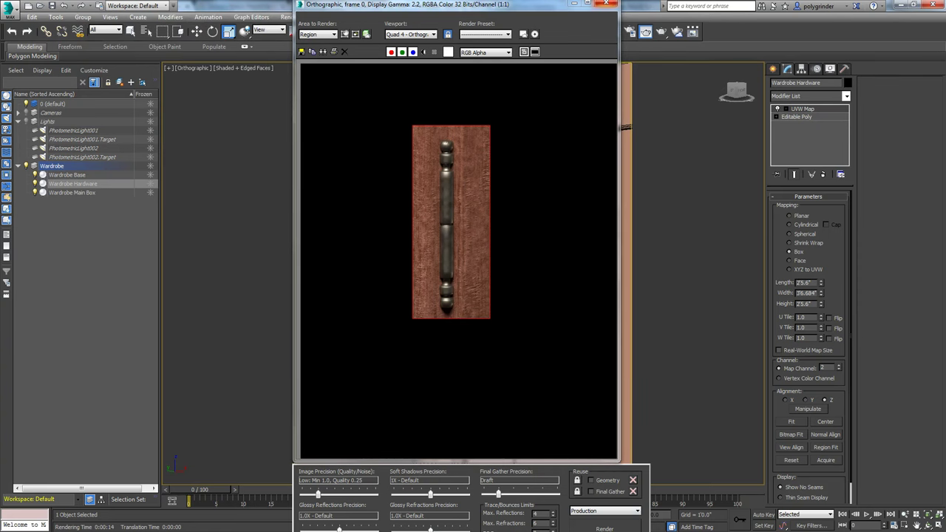
{"action": "left_click", "coordinate": [606, 3]}
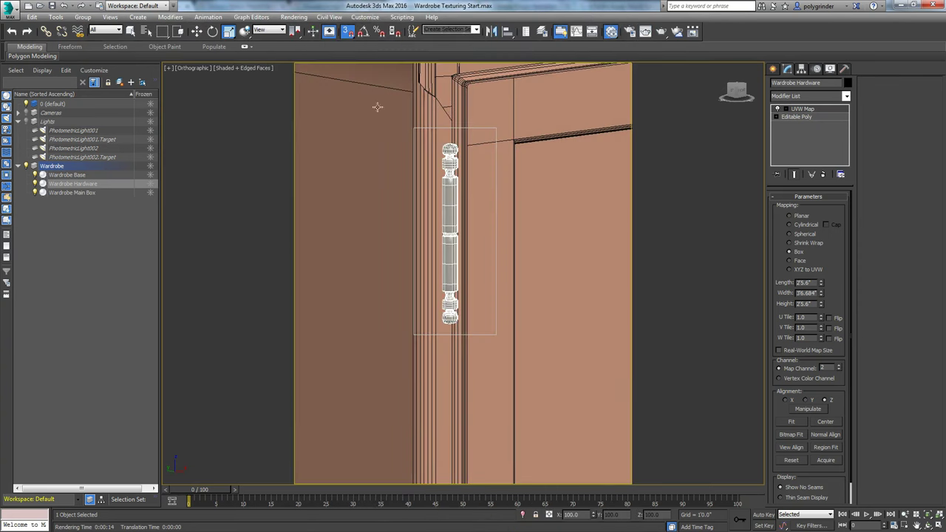
Switch the viewport from the orthographic view to the Full Cam camera
{"action": "left_click", "coordinate": [191, 68]}
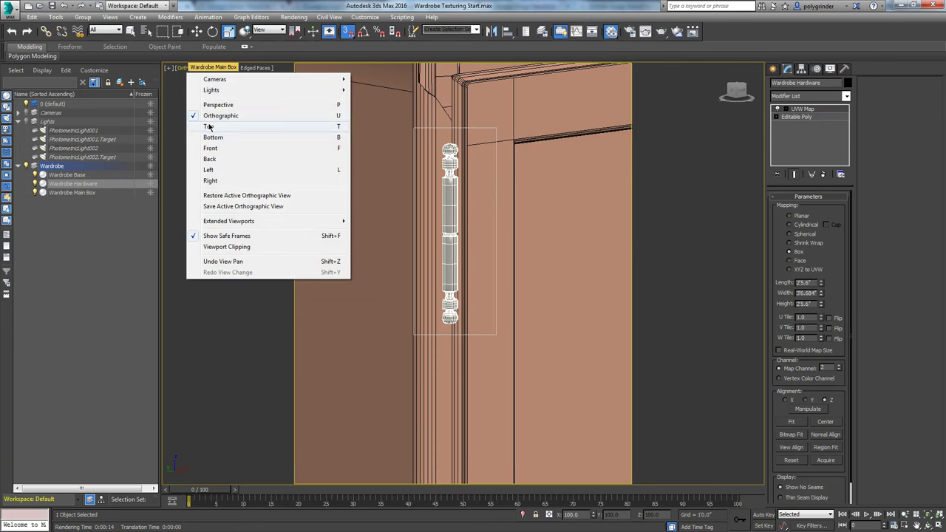
{"action": "mouse_move", "coordinate": [238, 78]}
{"action": "mouse_move", "coordinate": [267, 78]}
{"action": "left_click", "coordinate": [370, 90]}
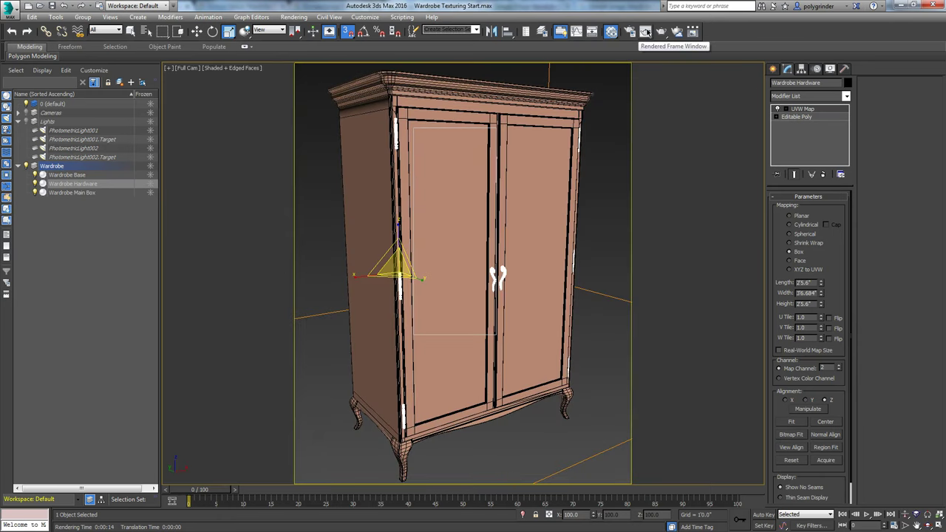
Set the area to render to View and render the whole wardrobe from Full Cam
{"action": "left_click", "coordinate": [645, 31]}
{"action": "left_click", "coordinate": [177, 86]}
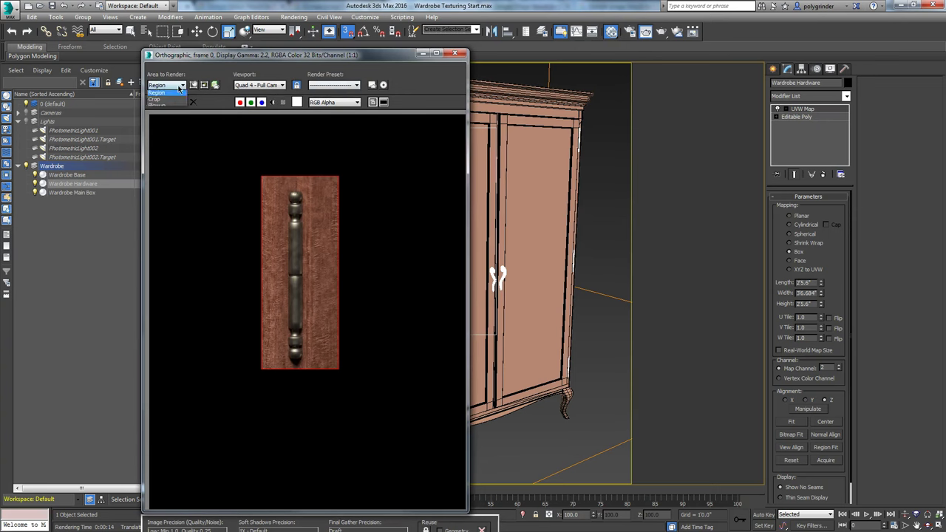
{"action": "left_click", "coordinate": [176, 94]}
{"action": "left_click_drag", "start_coordinate": [233, 54], "coordinate": [386, 6]}
{"action": "left_click", "coordinate": [606, 528]}
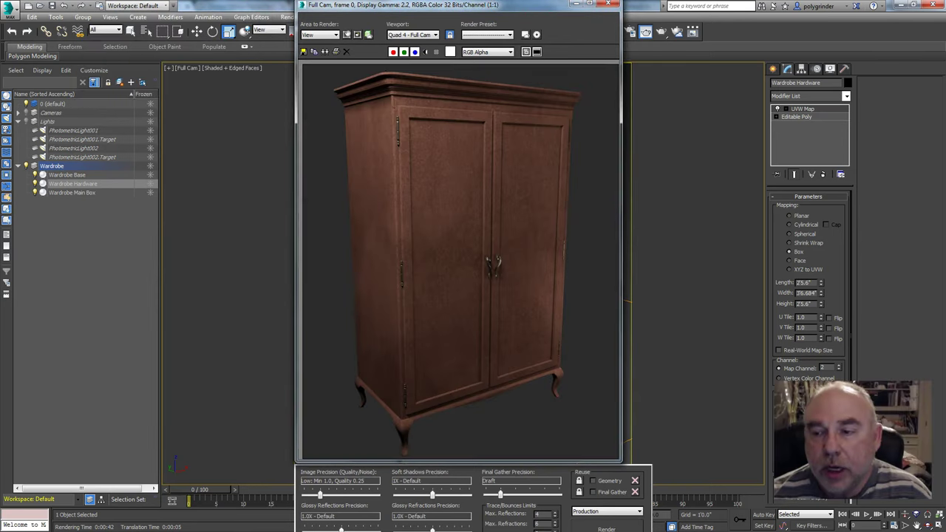
Switch to Photoshop and compare the wardrobe render in Layer 13 with the one in Layer 12
{"action": "mouse_move", "coordinate": [417, 9]}
{"action": "left_mouse_down"}
{"action": "mouse_move", "coordinate": [391, 6]}
{"action": "mouse_move", "coordinate": [402, 11]}
{"action": "left_mouse_up"}
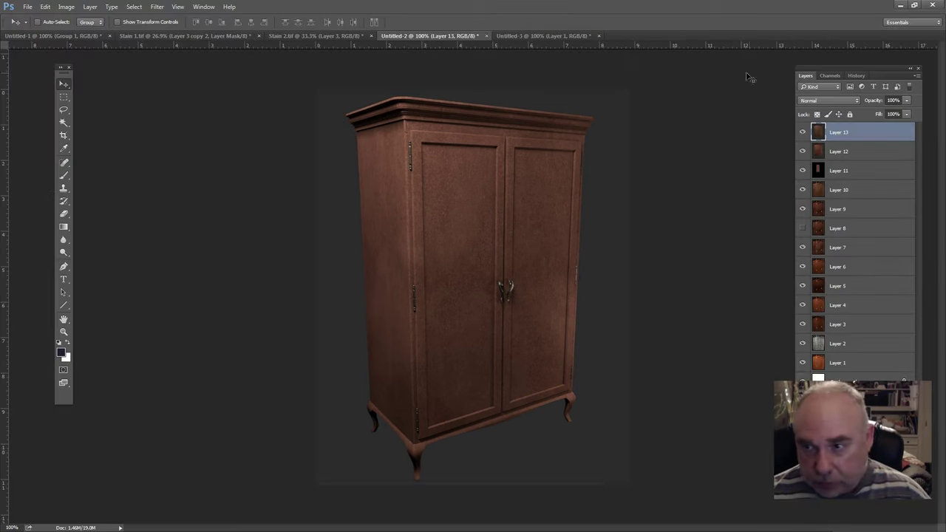
{"action": "left_click", "coordinate": [803, 132]}
{"action": "left_click", "coordinate": [830, 152]}
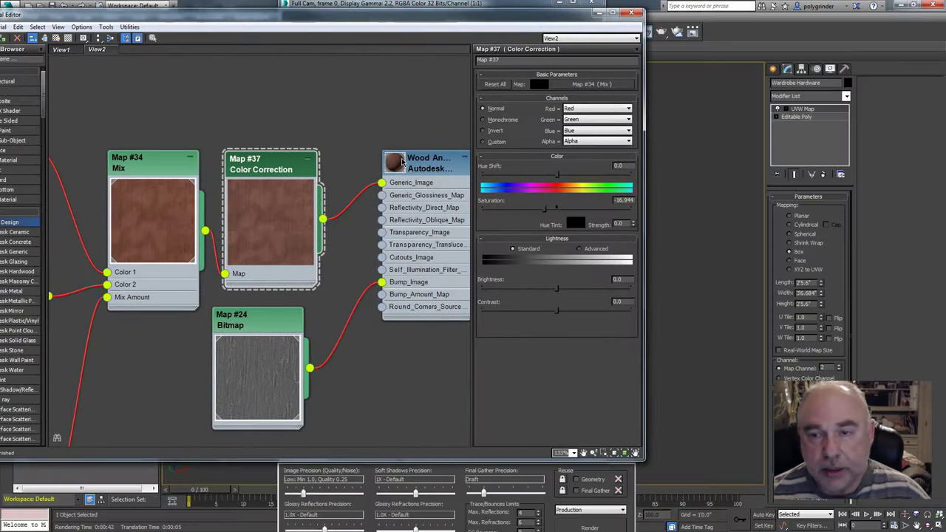
Shift the Mix node away from the Color Correction map, review the wood material's node network, and return to the full wardrobe render
{"action": "left_click_drag", "start_coordinate": [159, 150], "coordinate": [127, 150]}
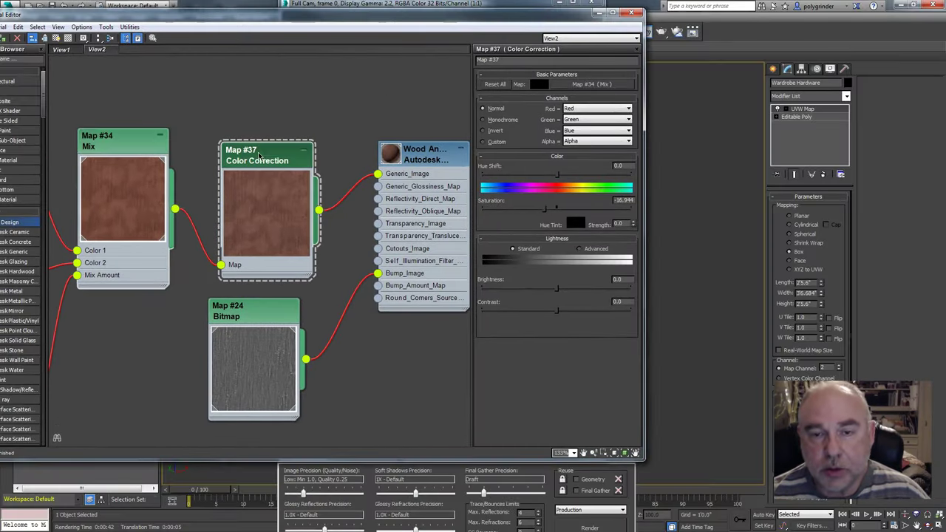
{"action": "scroll", "coordinate": [179, 252], "scroll_direction": "down", "scroll_amount": 6}
{"action": "middle_click_drag", "start_coordinate": [178, 259], "coordinate": [339, 276]}
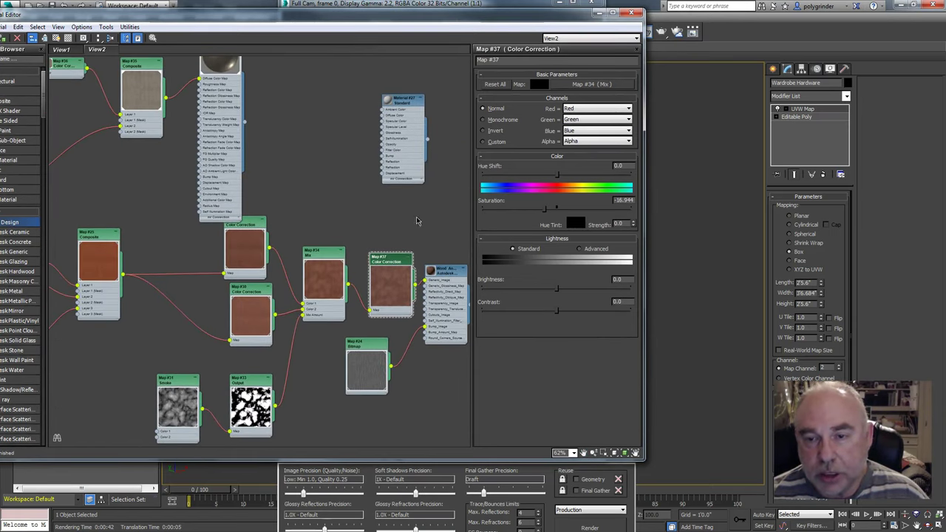
{"action": "middle_click_drag", "start_coordinate": [416, 220], "coordinate": [285, 203]}
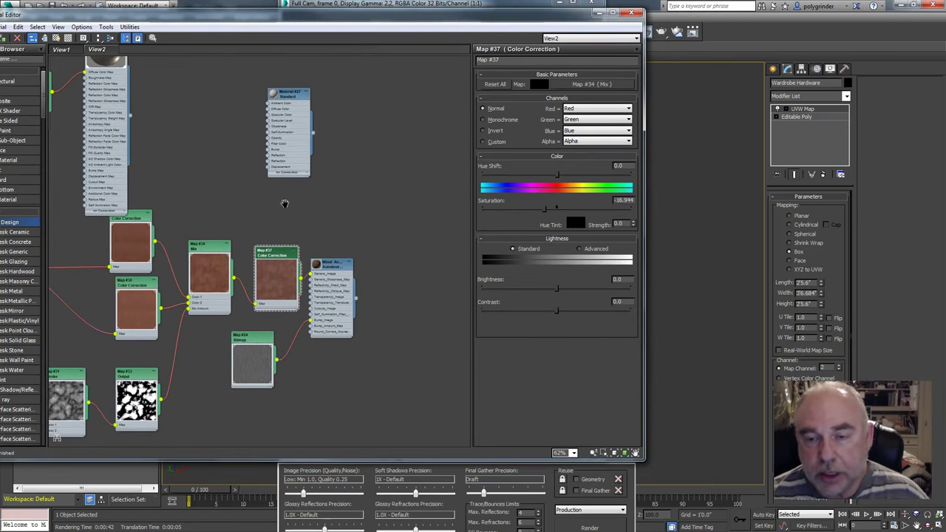
{"action": "left_click", "coordinate": [598, 12]}
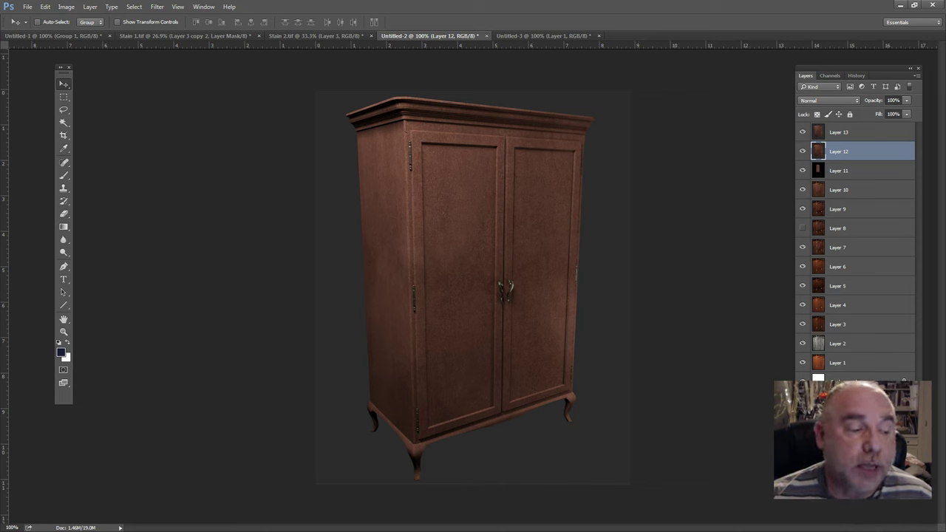
{"action": "left_click", "coordinate": [900, 4]}
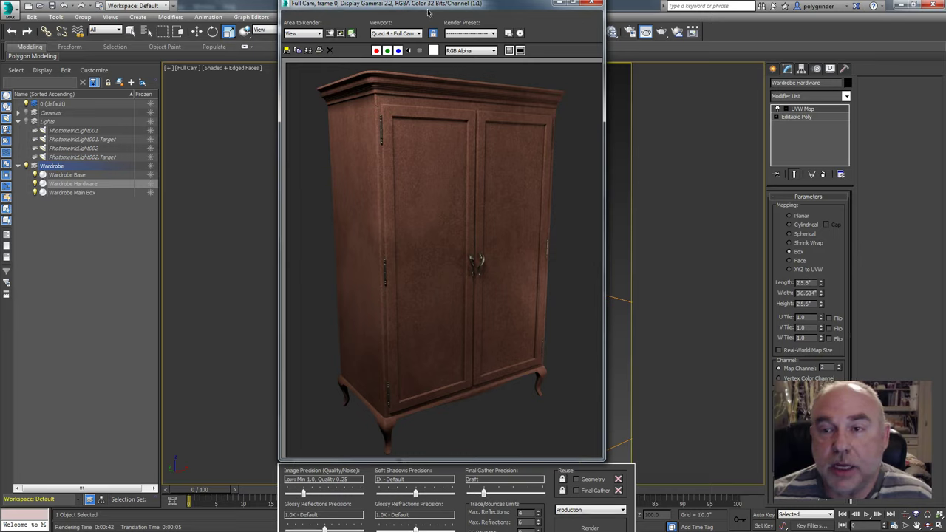
Shift the Map #23 bitmap node slightly away from the Map #25 Composite and review the bitmaps feeding the wood material's composite layers
{"action": "left_click_drag", "start_coordinate": [427, 11], "coordinate": [497, 150]}
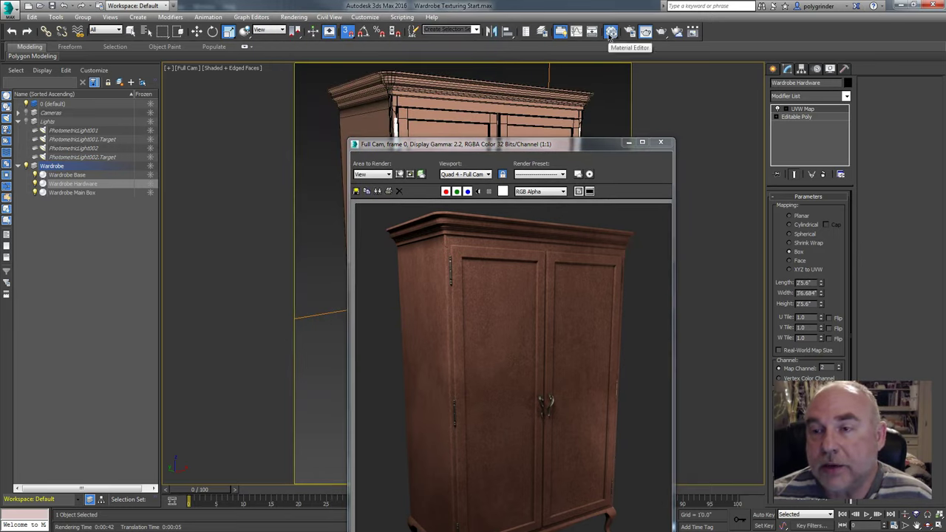
{"action": "left_click", "coordinate": [611, 32]}
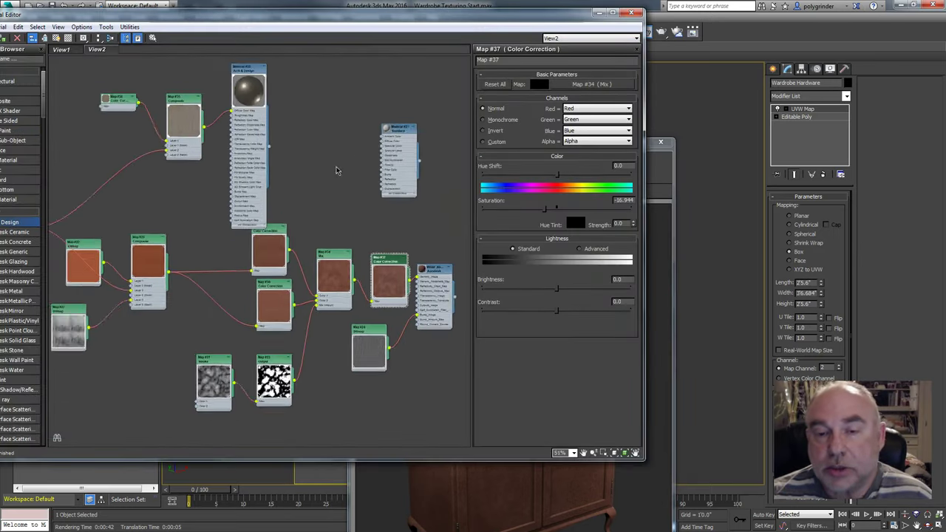
{"action": "scroll", "coordinate": [336, 171], "scroll_direction": "down", "scroll_amount": 2}
{"action": "left_click_drag", "start_coordinate": [274, 23], "coordinate": [366, 16]}
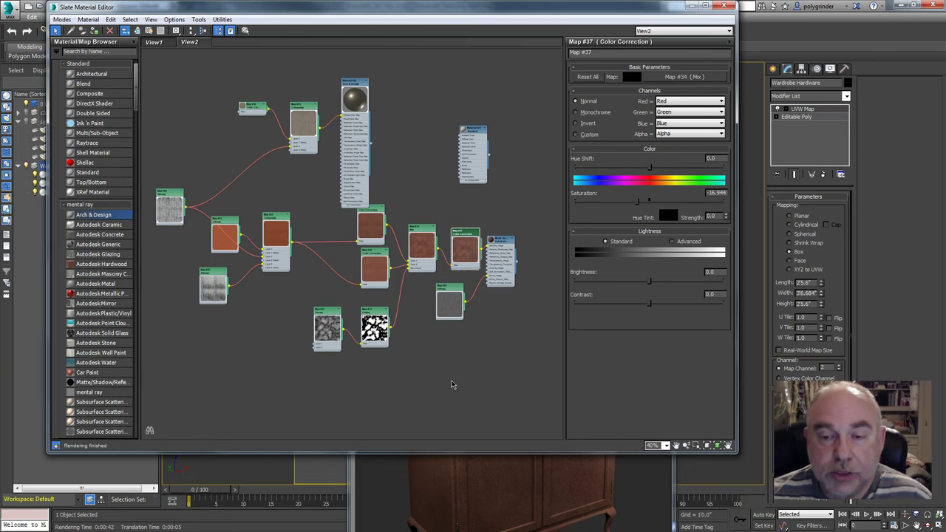
{"action": "scroll", "coordinate": [241, 327], "scroll_direction": "up", "scroll_amount": 6}
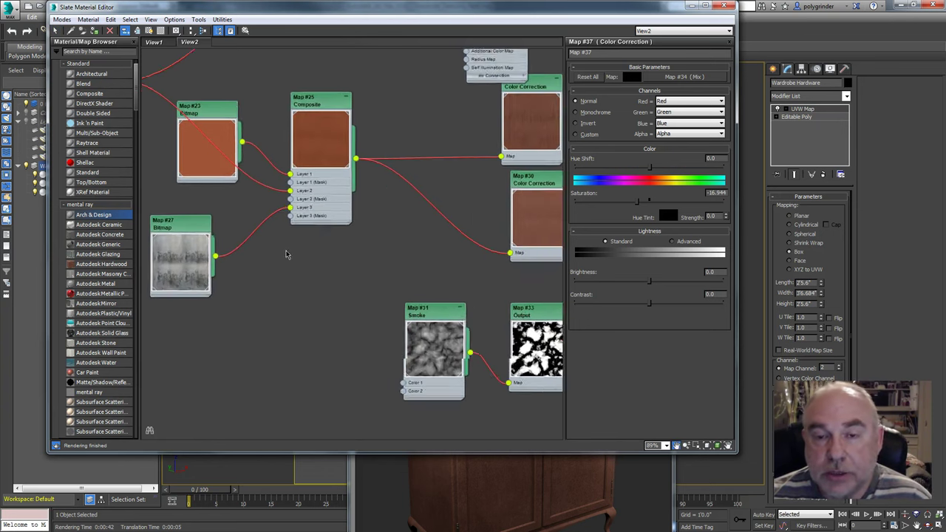
{"action": "left_click_drag", "start_coordinate": [359, 212], "coordinate": [331, 184]}
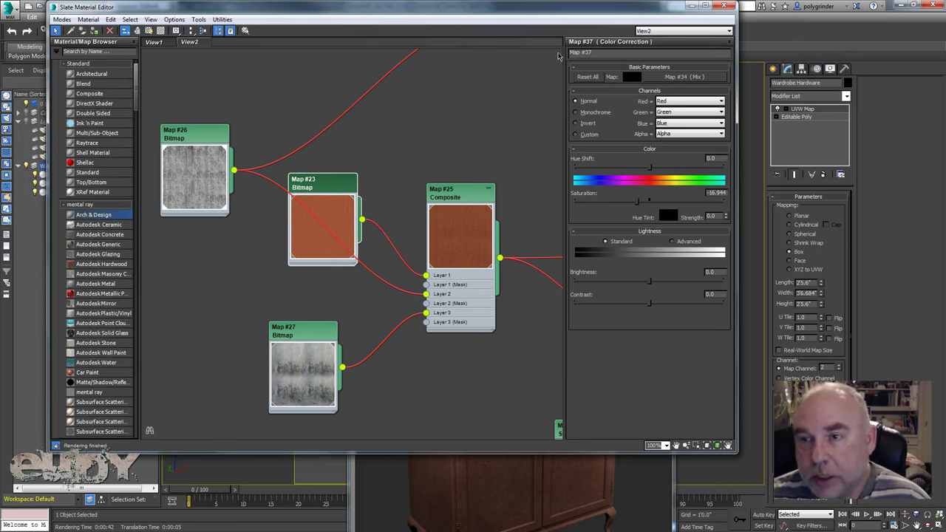
{"action": "left_click_drag", "start_coordinate": [579, 14], "coordinate": [447, 23]}
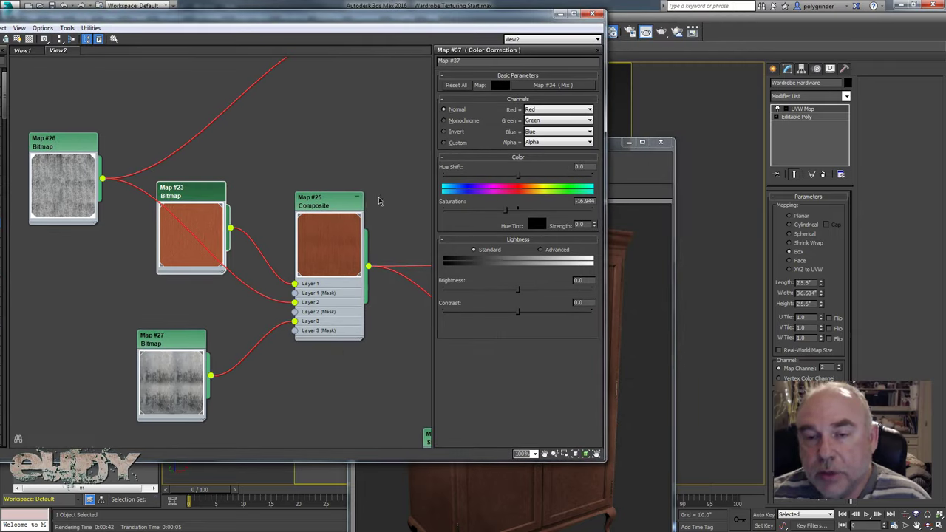
{"action": "scroll", "coordinate": [381, 201], "scroll_direction": "down", "scroll_amount": 2}
{"action": "middle_click_drag", "start_coordinate": [380, 202], "coordinate": [156, 192]}
{"action": "middle_click_drag", "start_coordinate": [314, 234], "coordinate": [305, 155]}
Move the material editor aside and reposition the Full Cam render window to examine the whole wardrobe beside the material settings
{"action": "left_click_drag", "start_coordinate": [450, 20], "coordinate": [8, 62]}
{"action": "left_click_drag", "start_coordinate": [568, 141], "coordinate": [540, 109]}
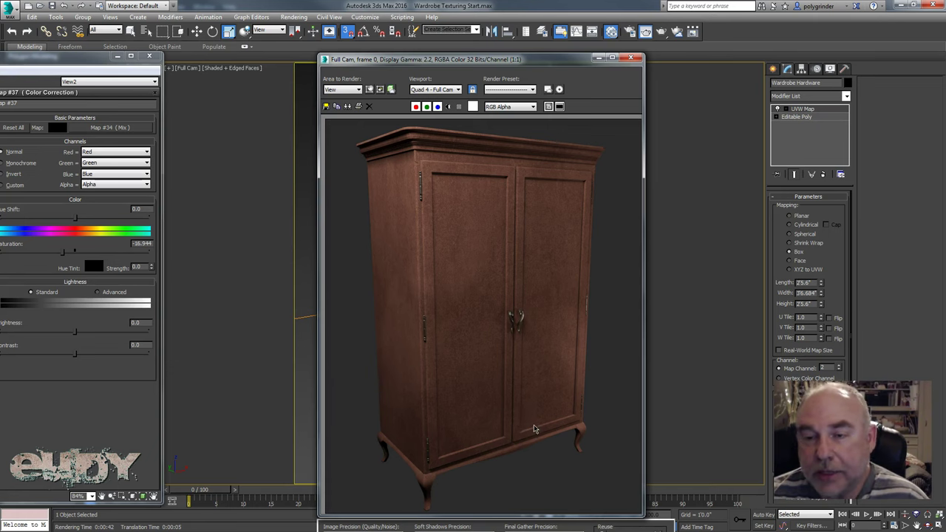
{"action": "left_click_drag", "start_coordinate": [460, 63], "coordinate": [410, 20]}
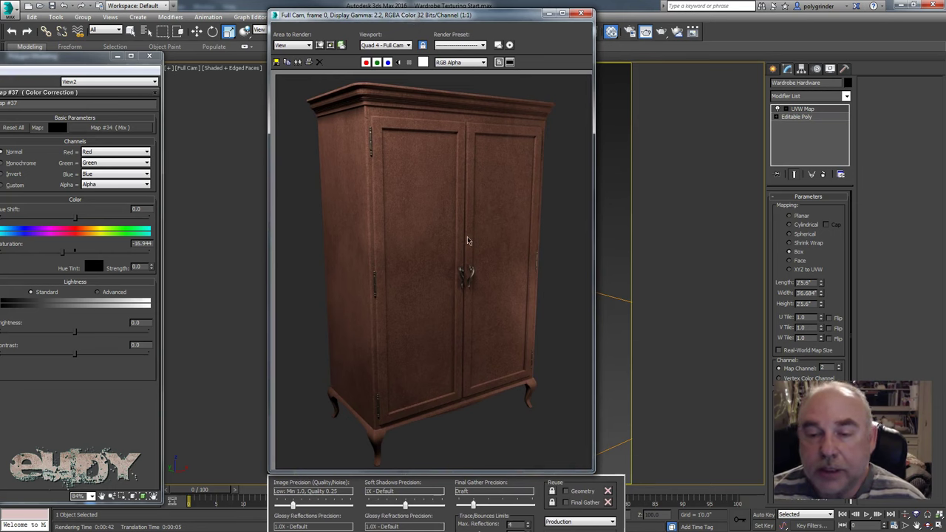